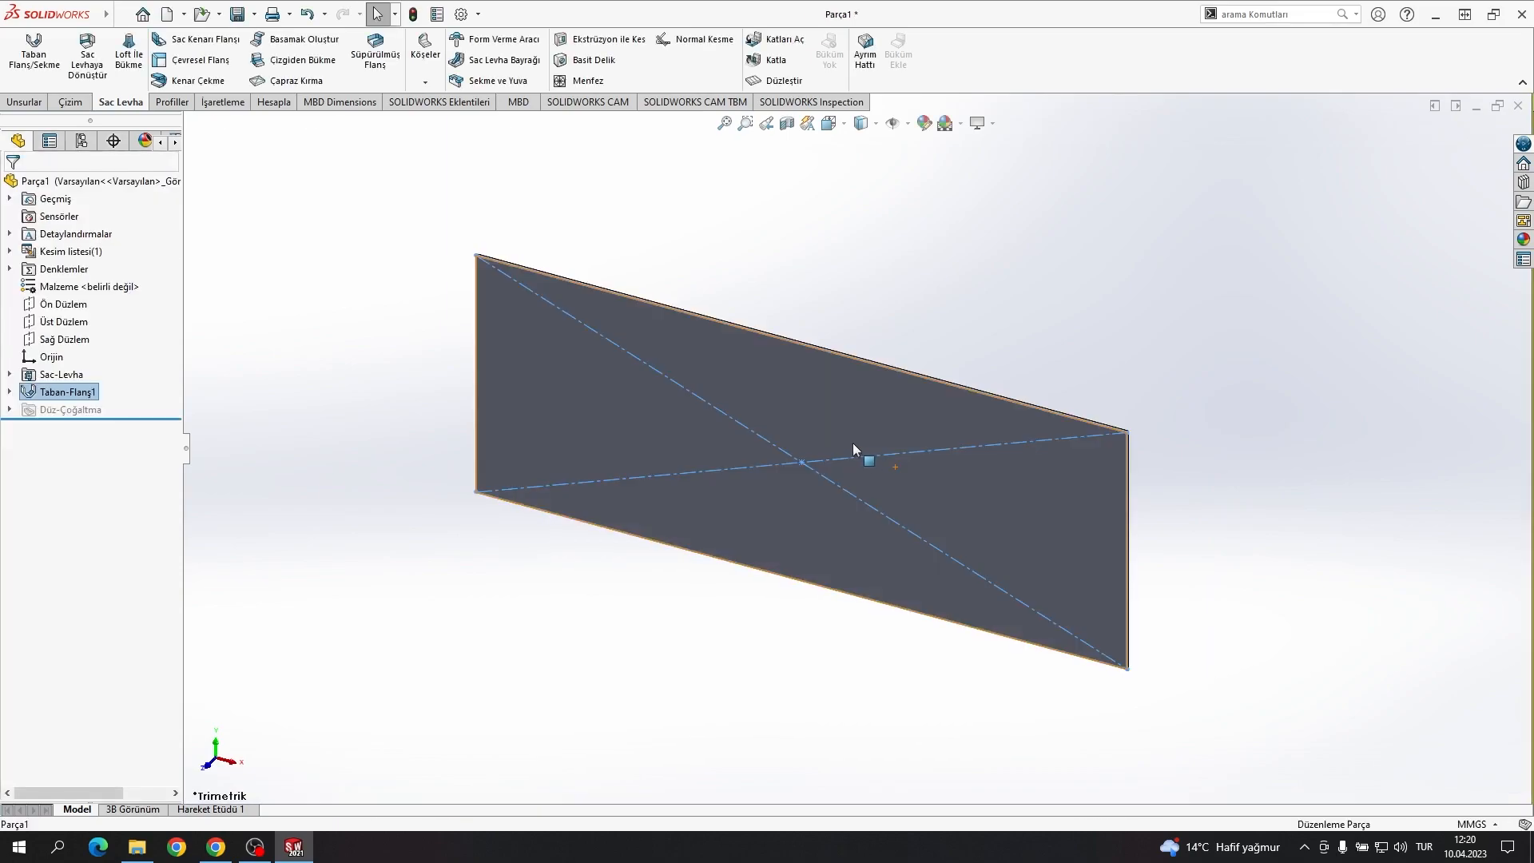
# Step: Place a 30 mm long ANSI Metric M6 clearance slot on the plate's front face with the Hole Wizard
pyautogui.click(933, 406)
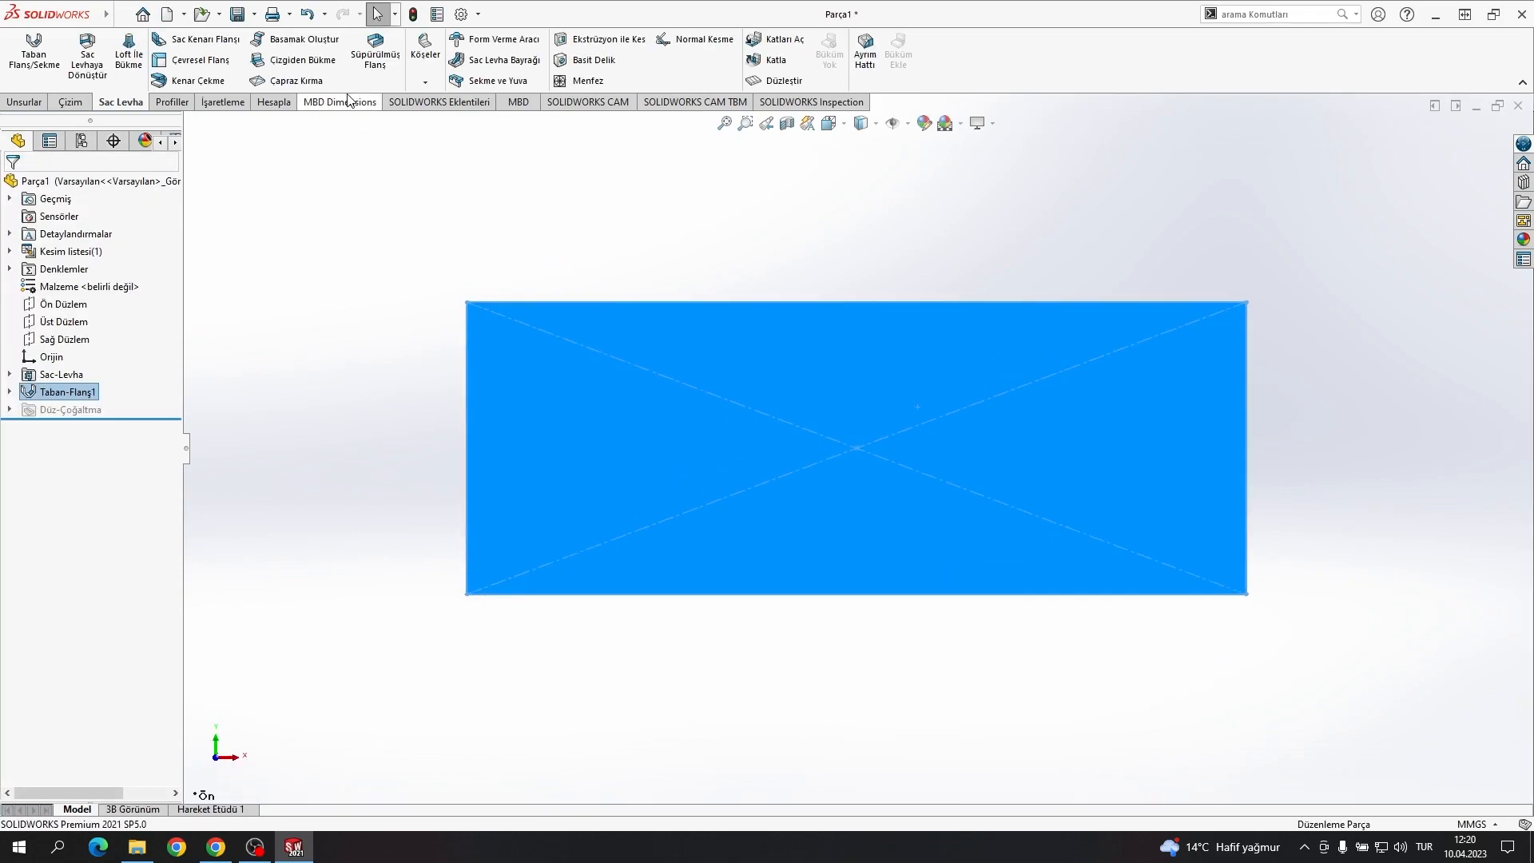
pyautogui.click(24, 101)
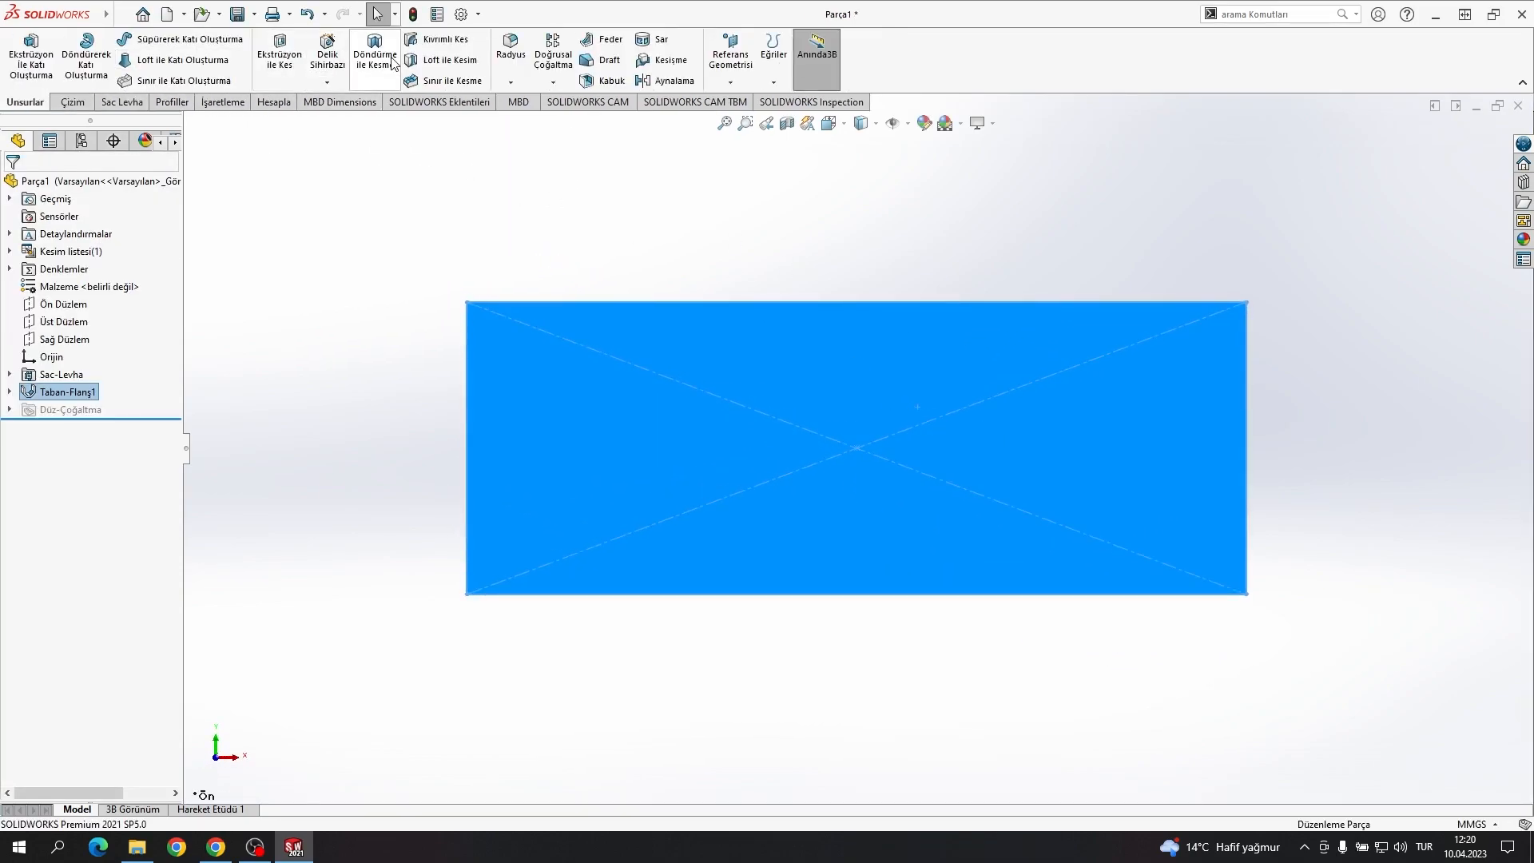
pyautogui.click(112, 440)
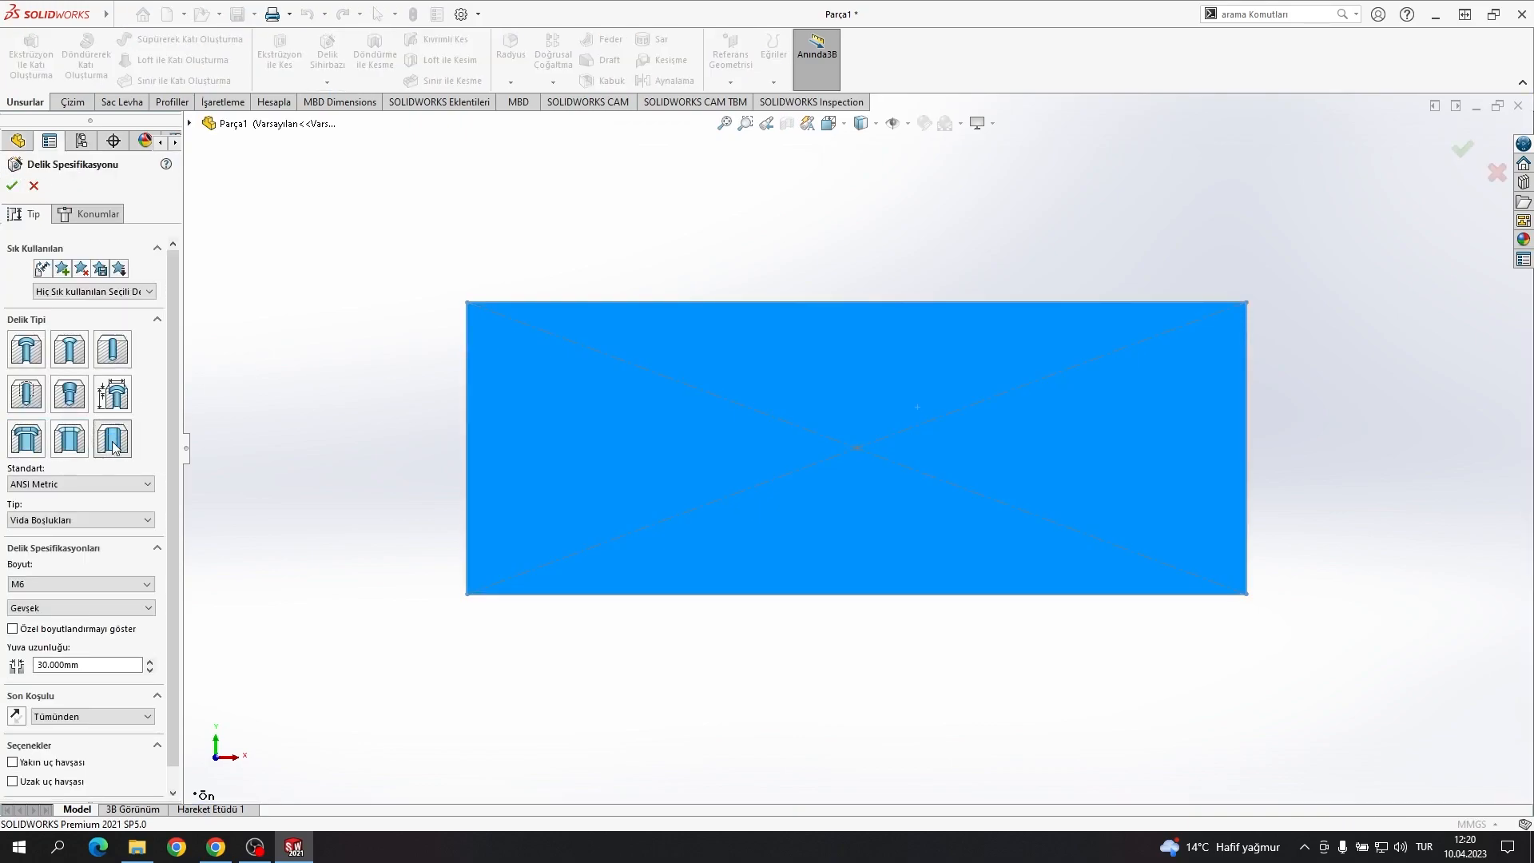
pyautogui.click(70, 584)
pyautogui.click(48, 627)
pyautogui.click(146, 584)
pyautogui.click(106, 612)
pyautogui.click(88, 214)
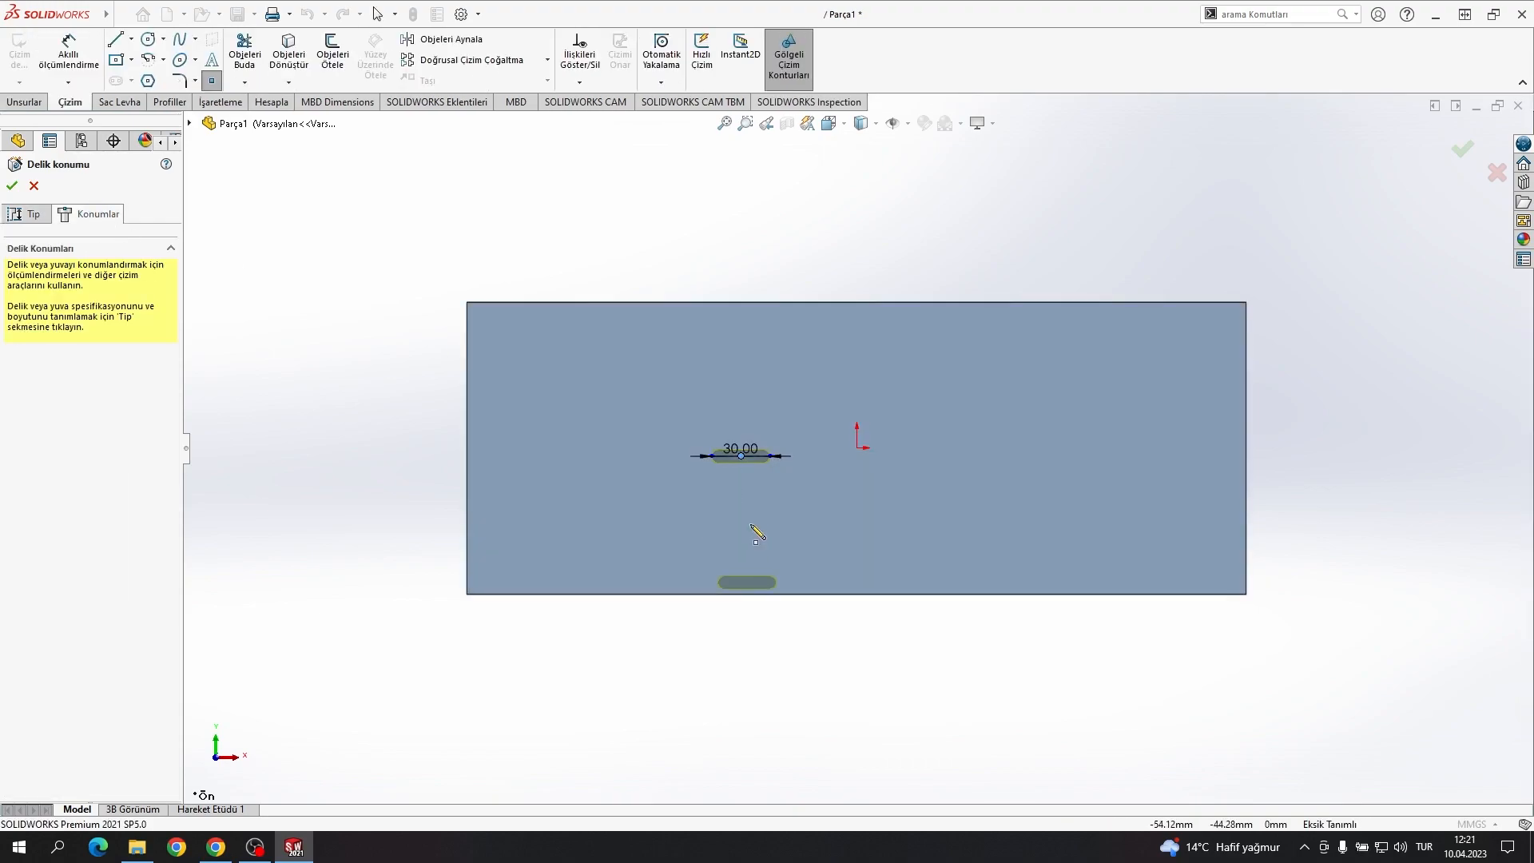
# Step: Make the slot parallel to the plate's left edge and dimension it 50 mm from that edge
pyautogui.click(759, 457)
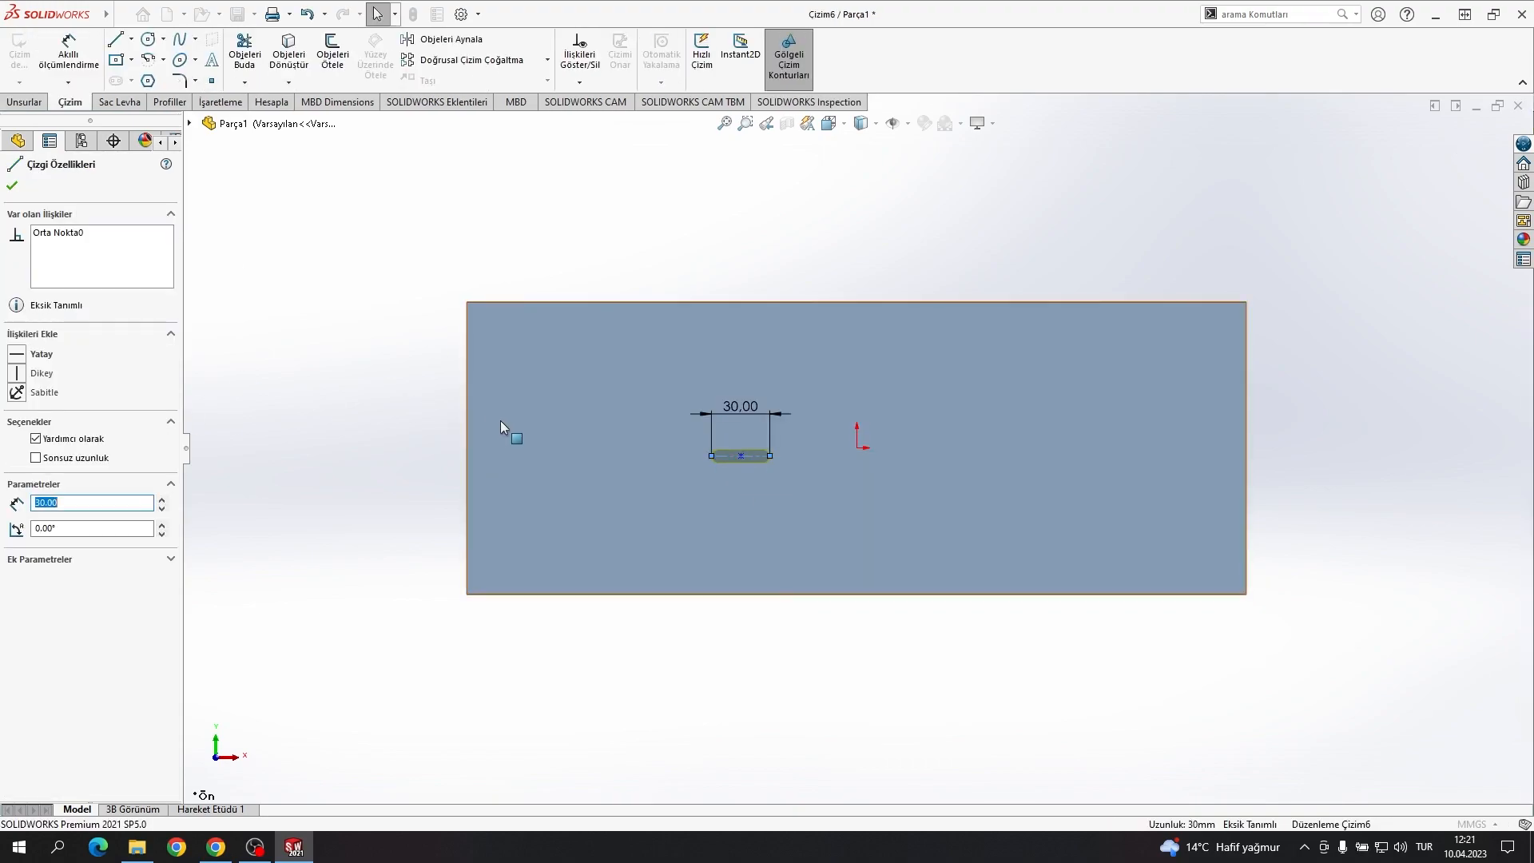
pyautogui.keyDown('ctrl'); pyautogui.click(466, 447); pyautogui.keyUp('ctrl')
pyautogui.moveTo(449, 433); pyautogui.dragTo(465, 406, button='right')
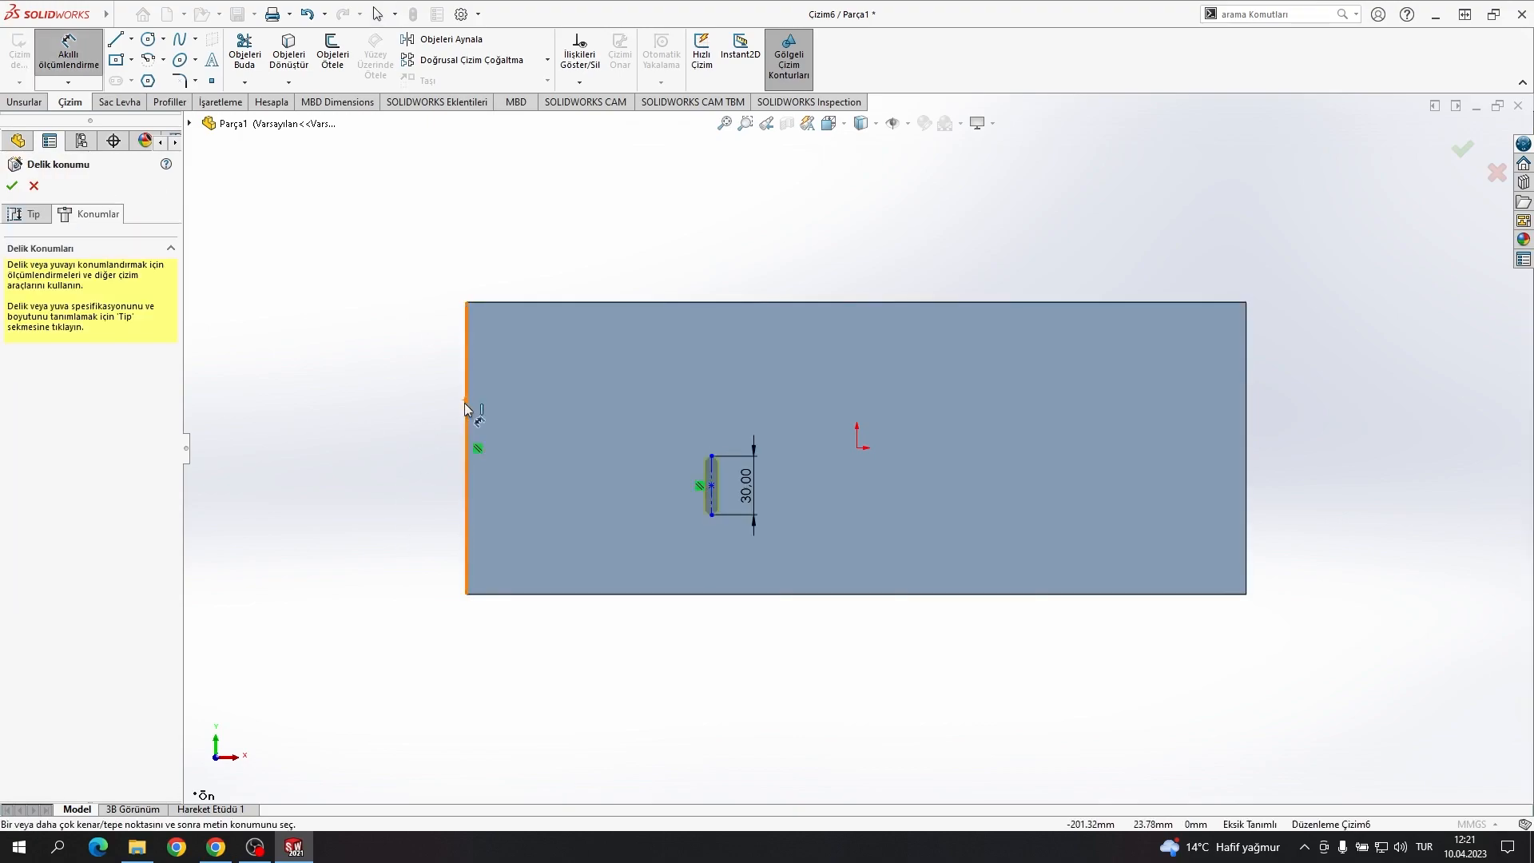
pyautogui.click(710, 489)
pyautogui.click(628, 179)
pyautogui.write('50')
pyautogui.press('Return')
pyautogui.press('Escape')
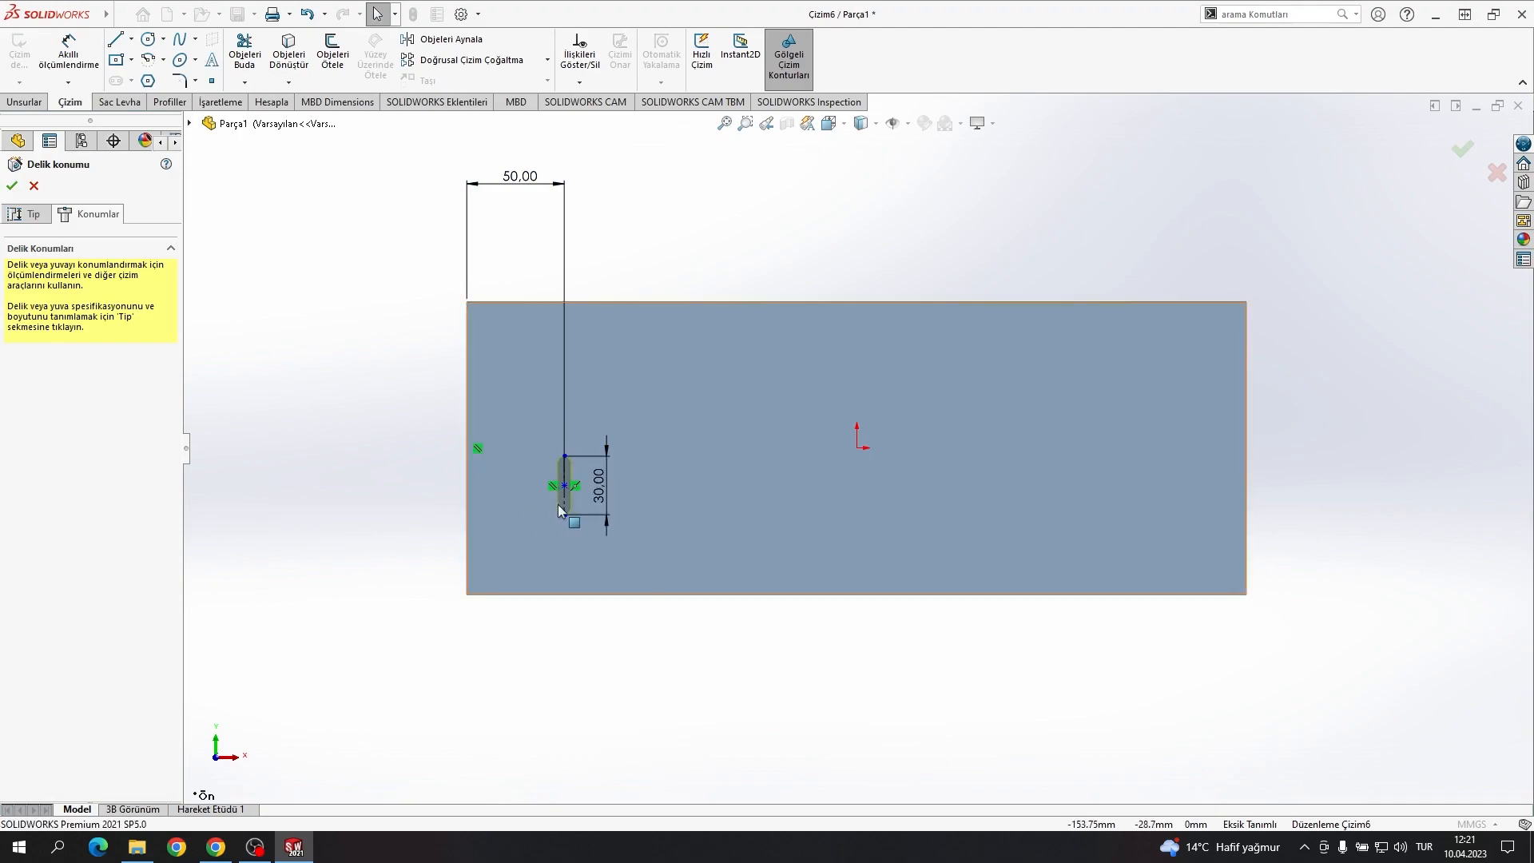
# Step: Align the slot's center horizontally with the midpoint of the plate's left edge
pyautogui.click(570, 483)
pyautogui.press('Delete')
pyautogui.rightClick(466, 499)
pyautogui.click(496, 512)
pyautogui.keyDown('ctrl'); pyautogui.click(564, 486); pyautogui.keyUp('ctrl')
pyautogui.click(24, 443)
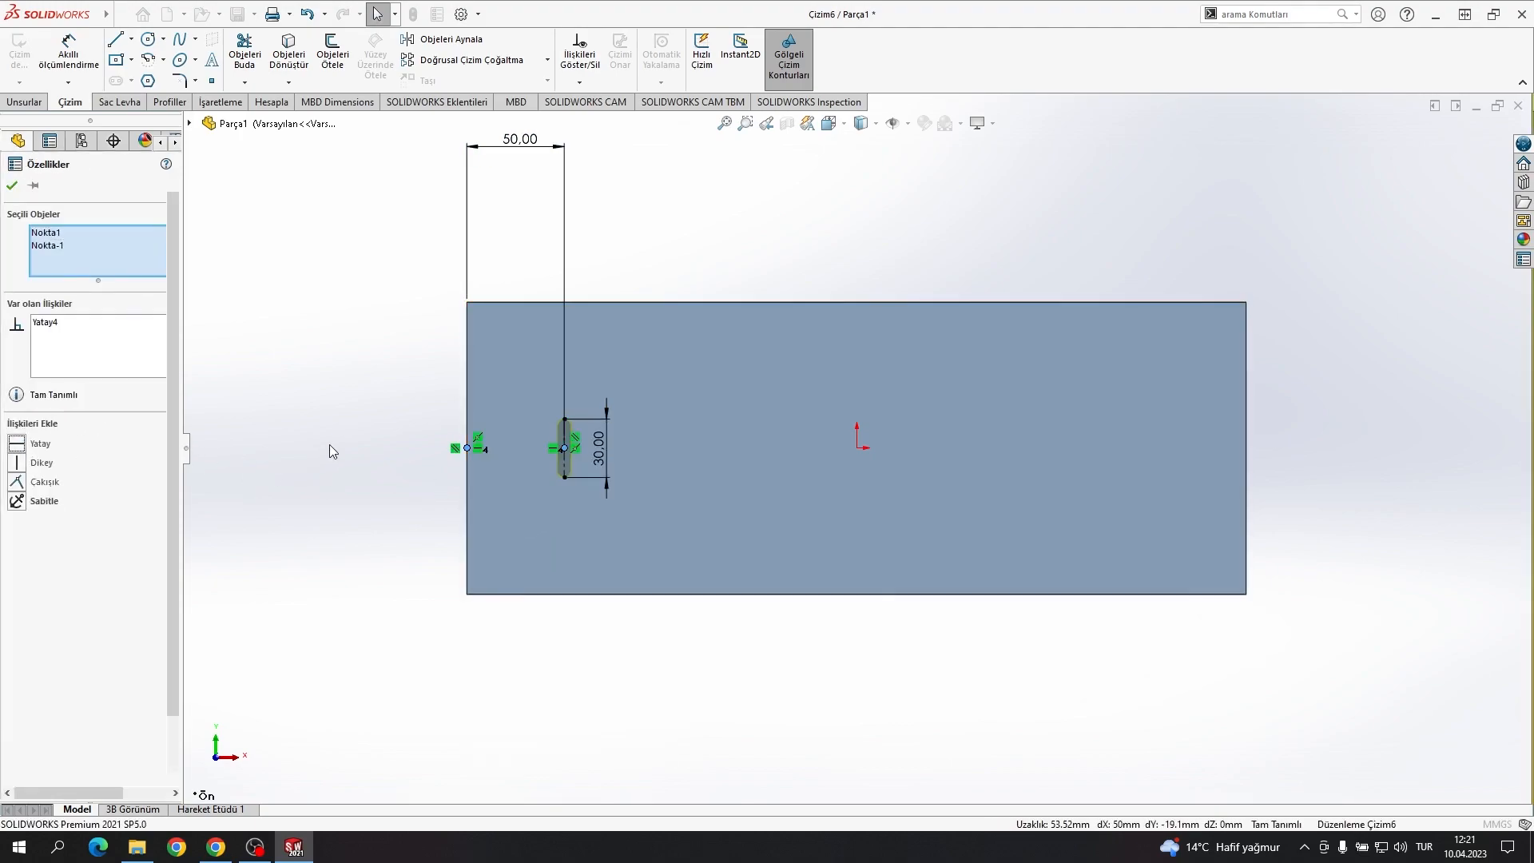
pyautogui.click(329, 444)
# Step: Try to create a linear pattern of the slot along the plate, using the left end face as direction and 25 mm spacing
pyautogui.click(32, 103)
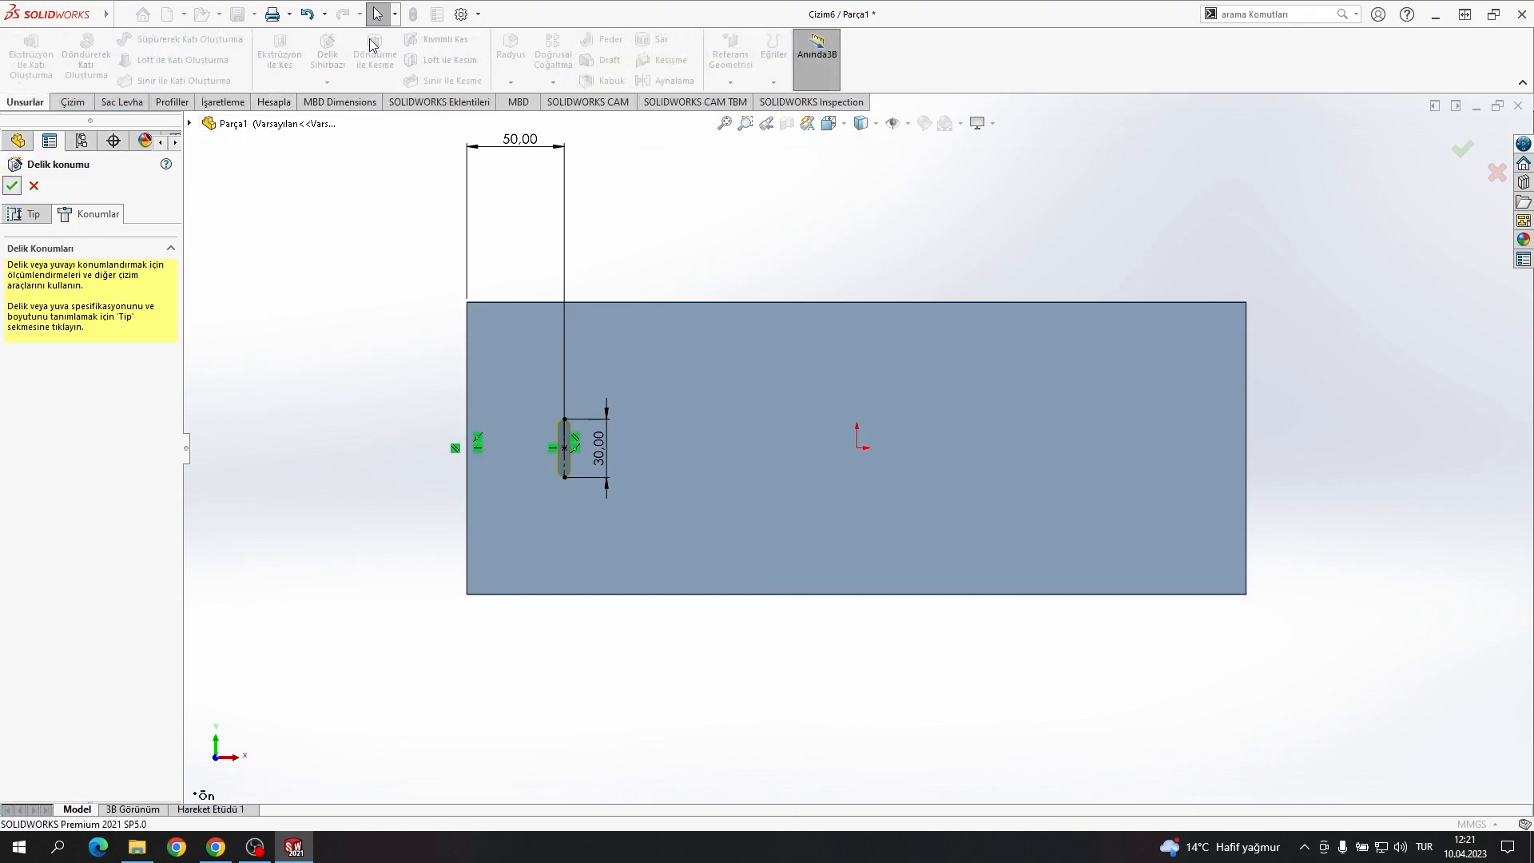
pyautogui.click(553, 52)
pyautogui.moveTo(576, 414); pyautogui.dragTo(545, 444, button='middle')
pyautogui.write('50')
pyautogui.press('Return')
pyautogui.click(89, 216)
pyautogui.click(90, 215)
pyautogui.moveTo(480, 408); pyautogui.dragTo(847, 472, button='middle')
pyautogui.scroll(-6, 1125, 407)
pyautogui.scroll(-4, 1125, 407)
pyautogui.click(1048, 428)
pyautogui.scroll(12, 959, 424)
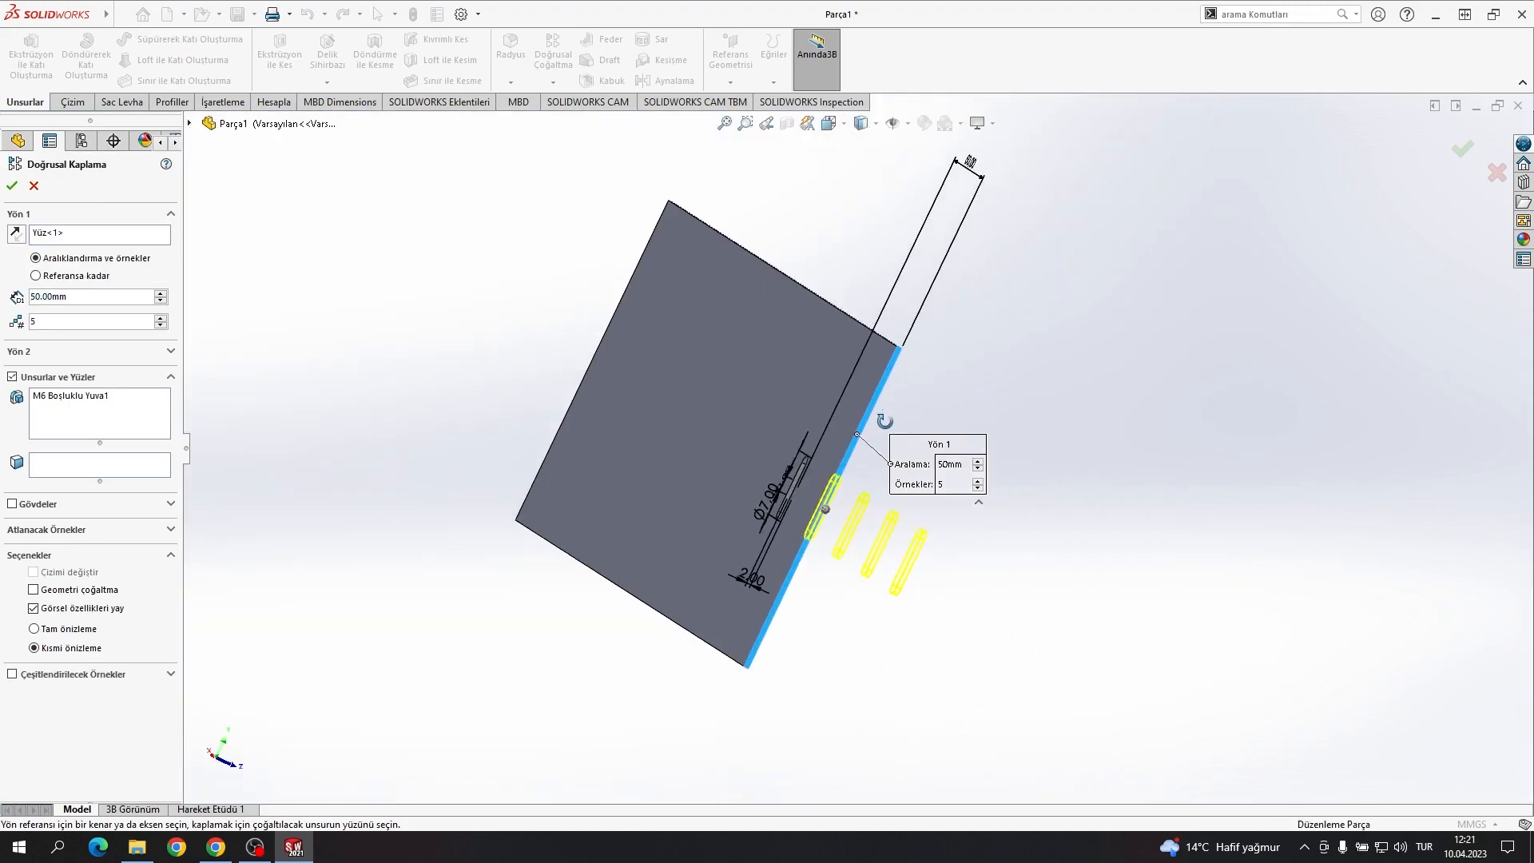
pyautogui.moveTo(884, 421); pyautogui.dragTo(512, 376, button='middle')
pyautogui.scroll(3, 767, 364)
pyautogui.moveTo(771, 368); pyautogui.dragTo(687, 331, button='middle')
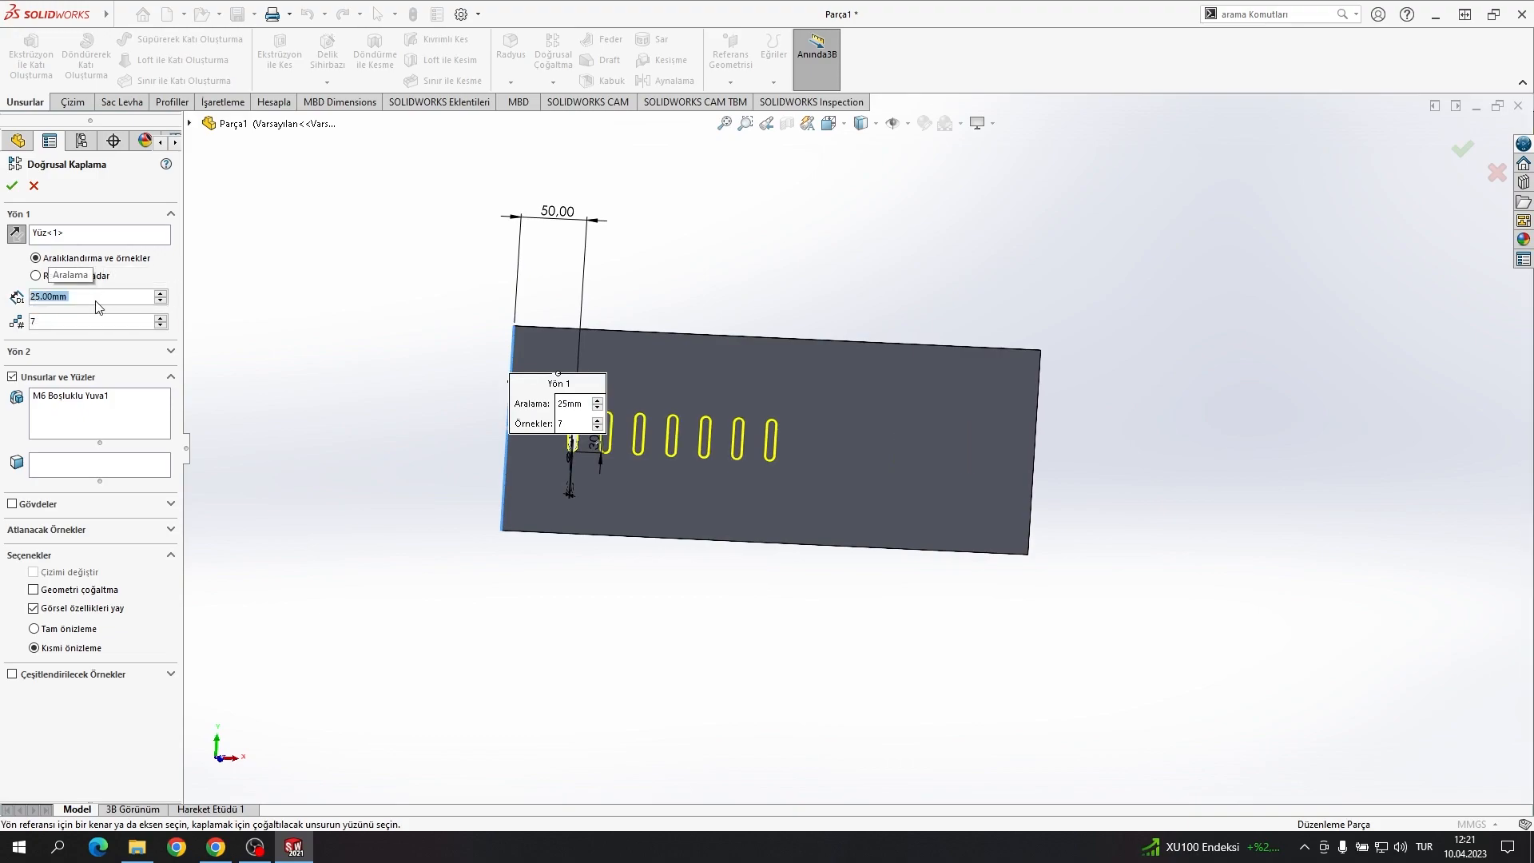
pyautogui.click(161, 326)
pyautogui.press('Return')
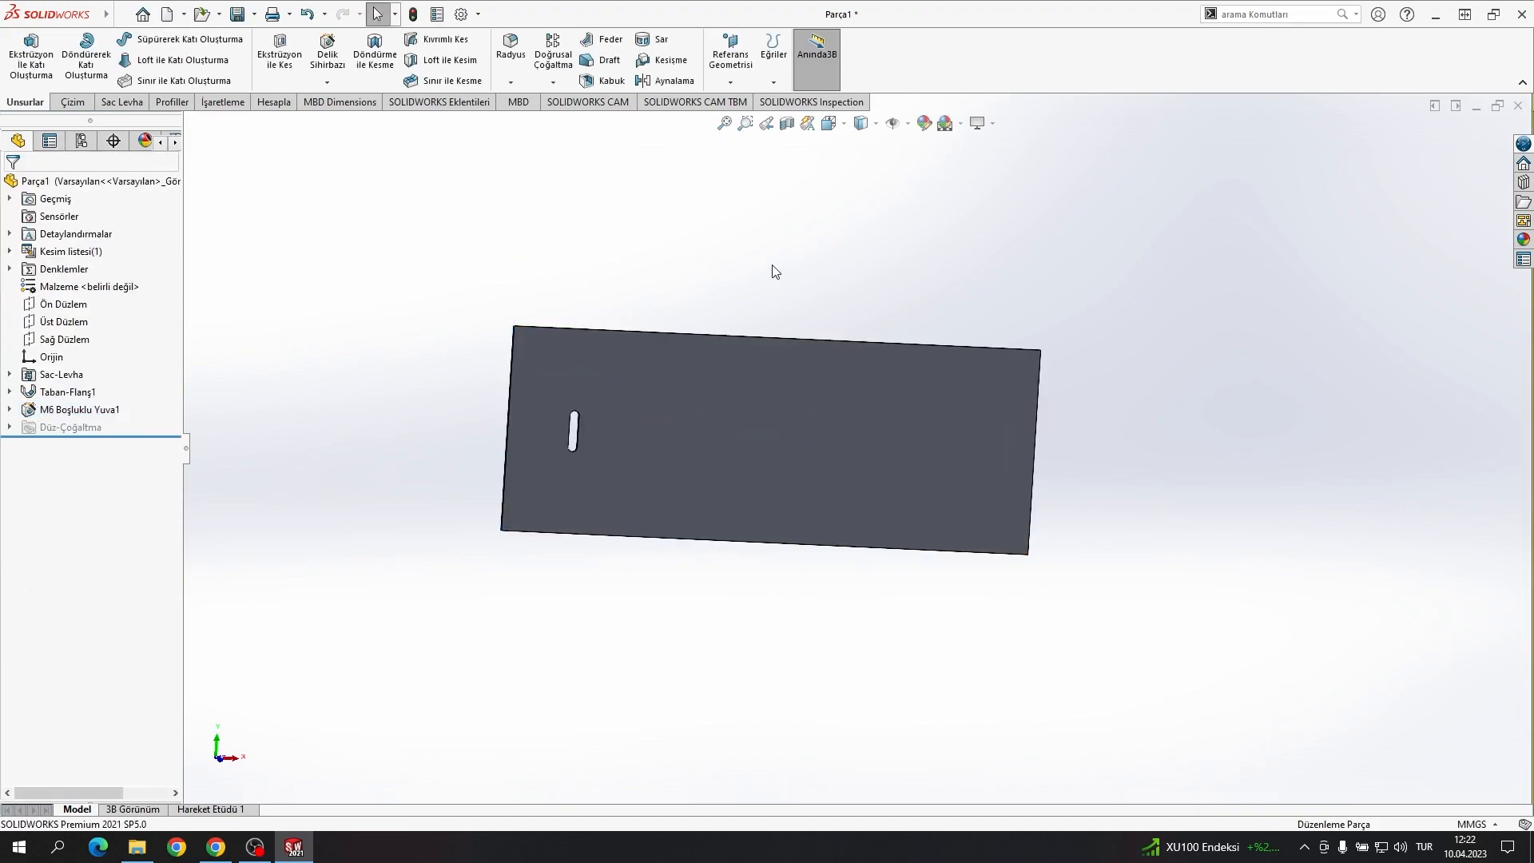
# Step: Pattern the slot linearly along the plate with 14 instances at 25 mm spacing, using the left end face as direction
pyautogui.click(553, 51)
pyautogui.scroll(-8, 620, 439)
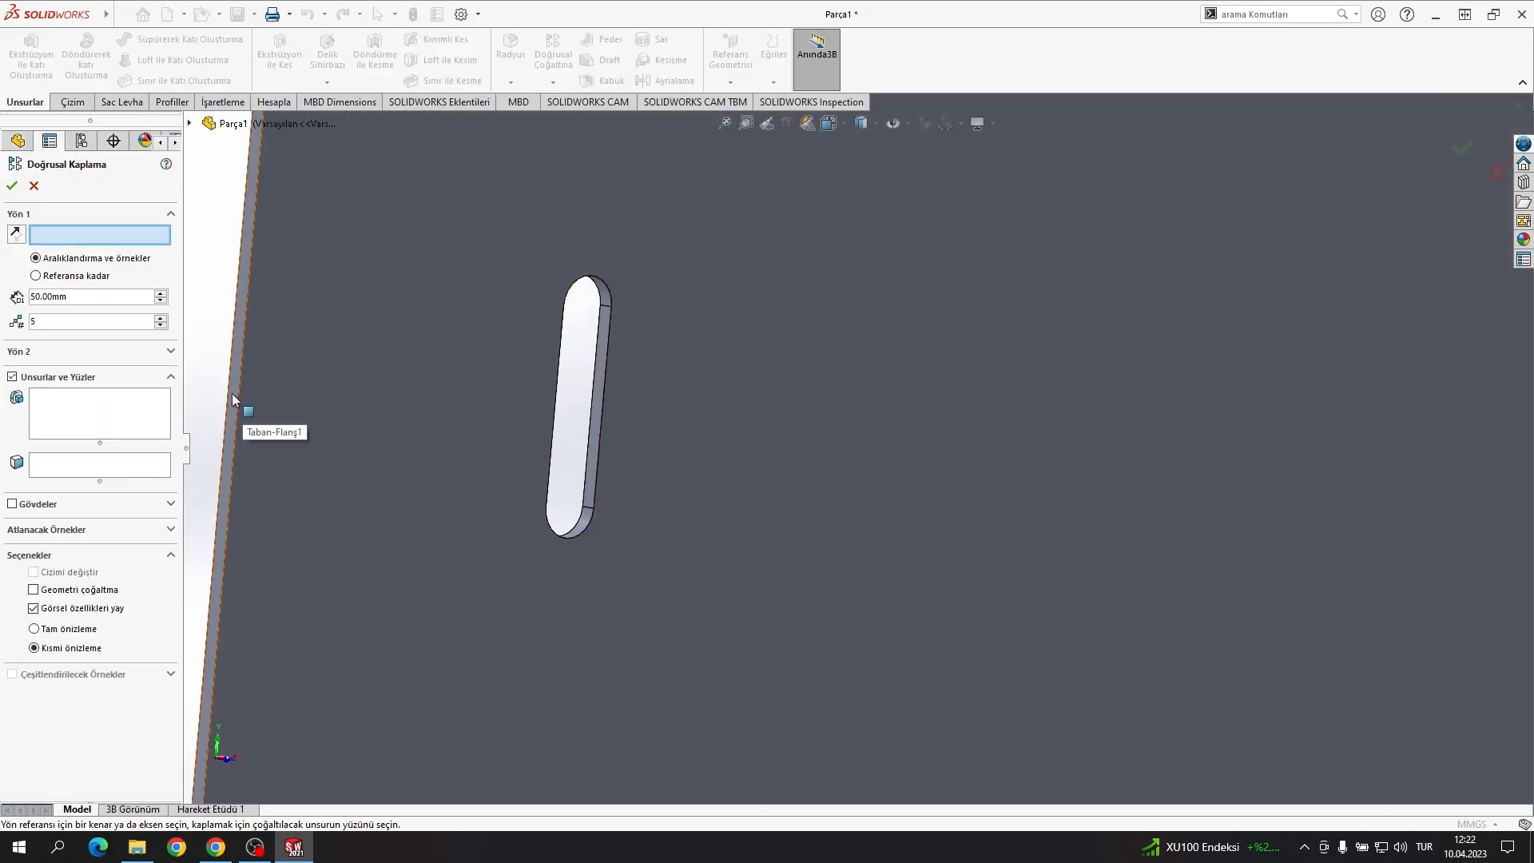
pyautogui.click(233, 400)
pyautogui.click(601, 392)
pyautogui.scroll(8, 601, 392)
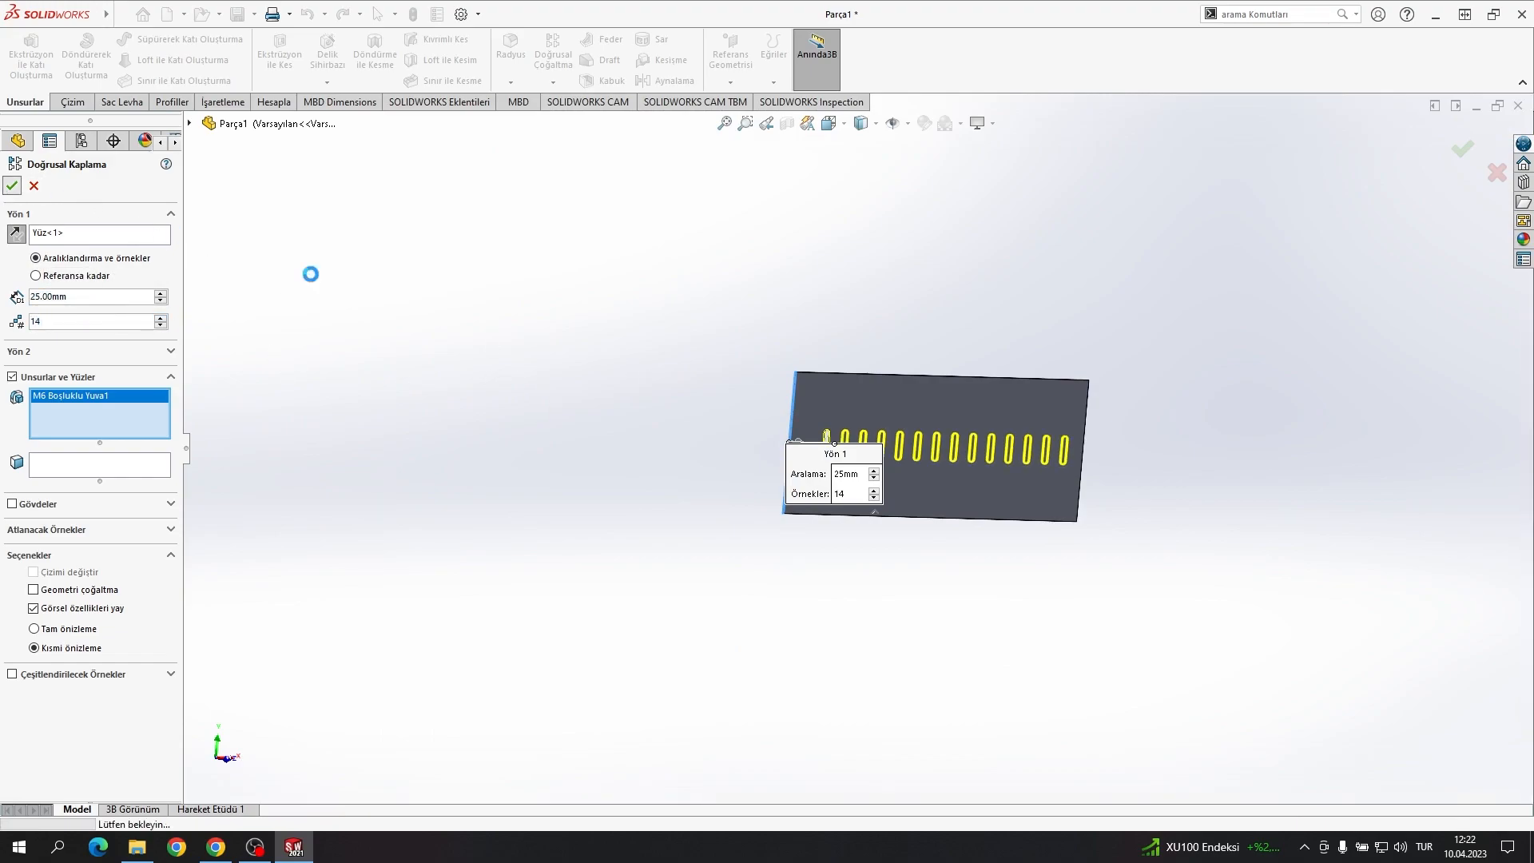
# Step: Measure the distance between the last slot of the pattern and the plate's right end face
pyautogui.press('space')
pyautogui.click(743, 513)
pyautogui.scroll(-6, 1197, 476)
pyautogui.moveTo(1197, 476); pyautogui.dragTo(1148, 459, button='middle')
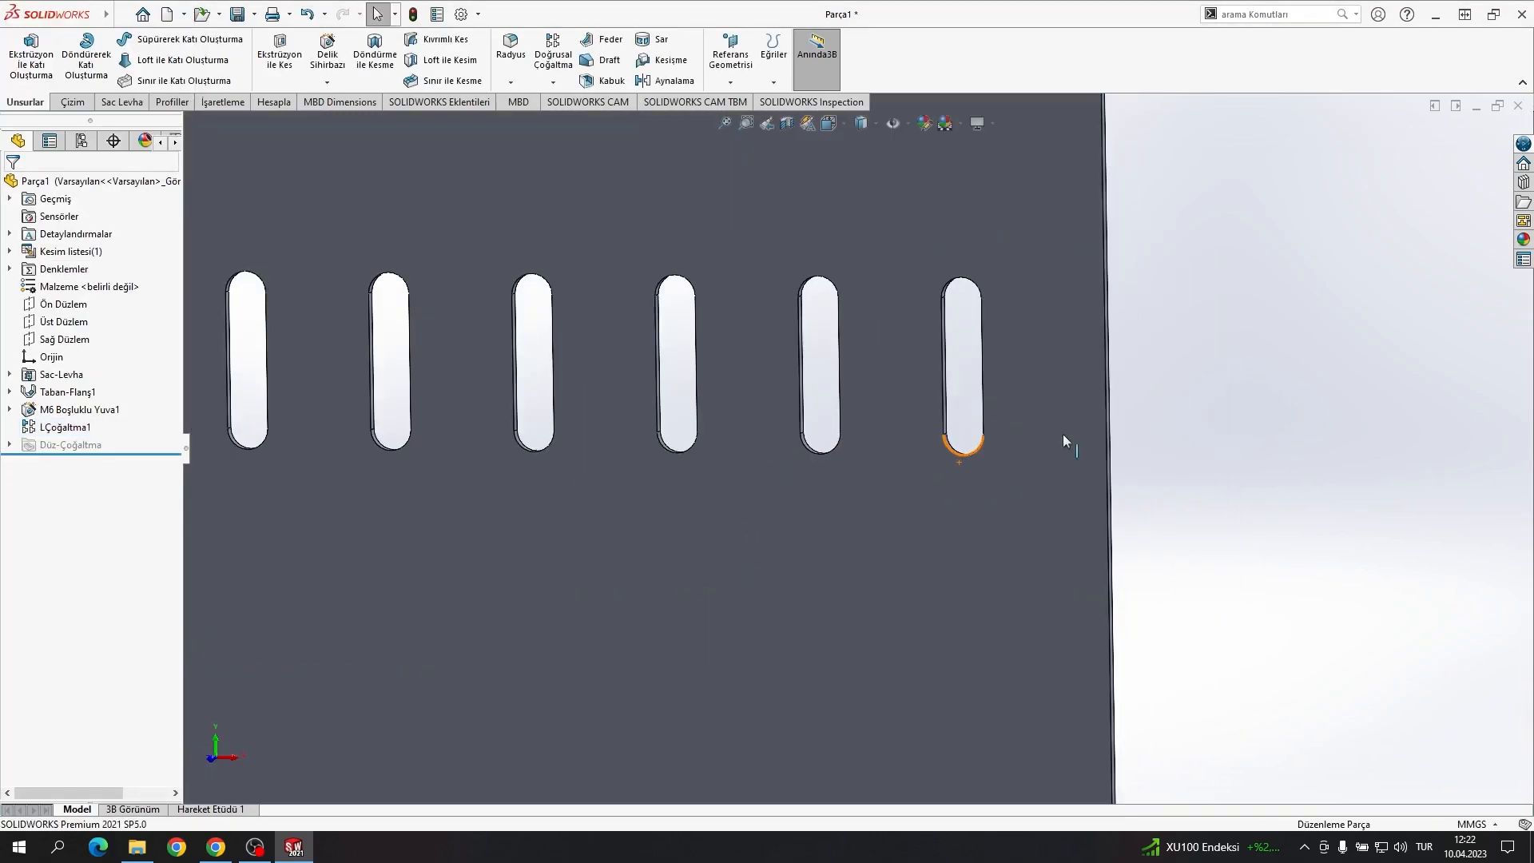
pyautogui.scroll(-3, 1147, 458)
pyautogui.moveTo(1242, 338); pyautogui.dragTo(891, 441, button='middle')
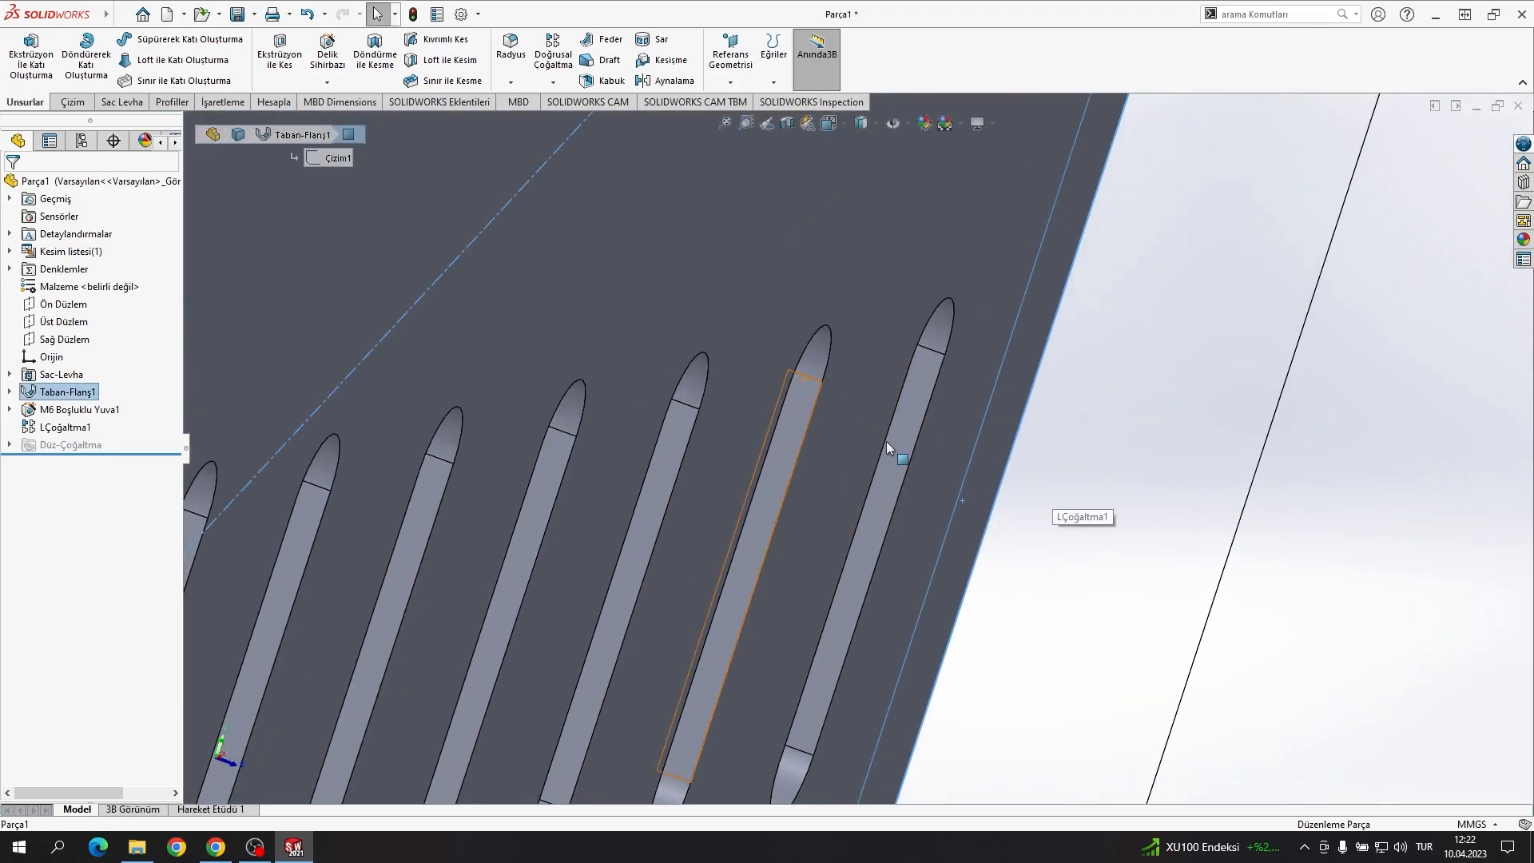
pyautogui.click(891, 441)
# Step: Measure the distance between the first slot and the plate's left end face
pyautogui.scroll(8, 640, 479)
pyautogui.click(711, 452)
pyautogui.moveTo(639, 480); pyautogui.dragTo(518, 425, button='middle')
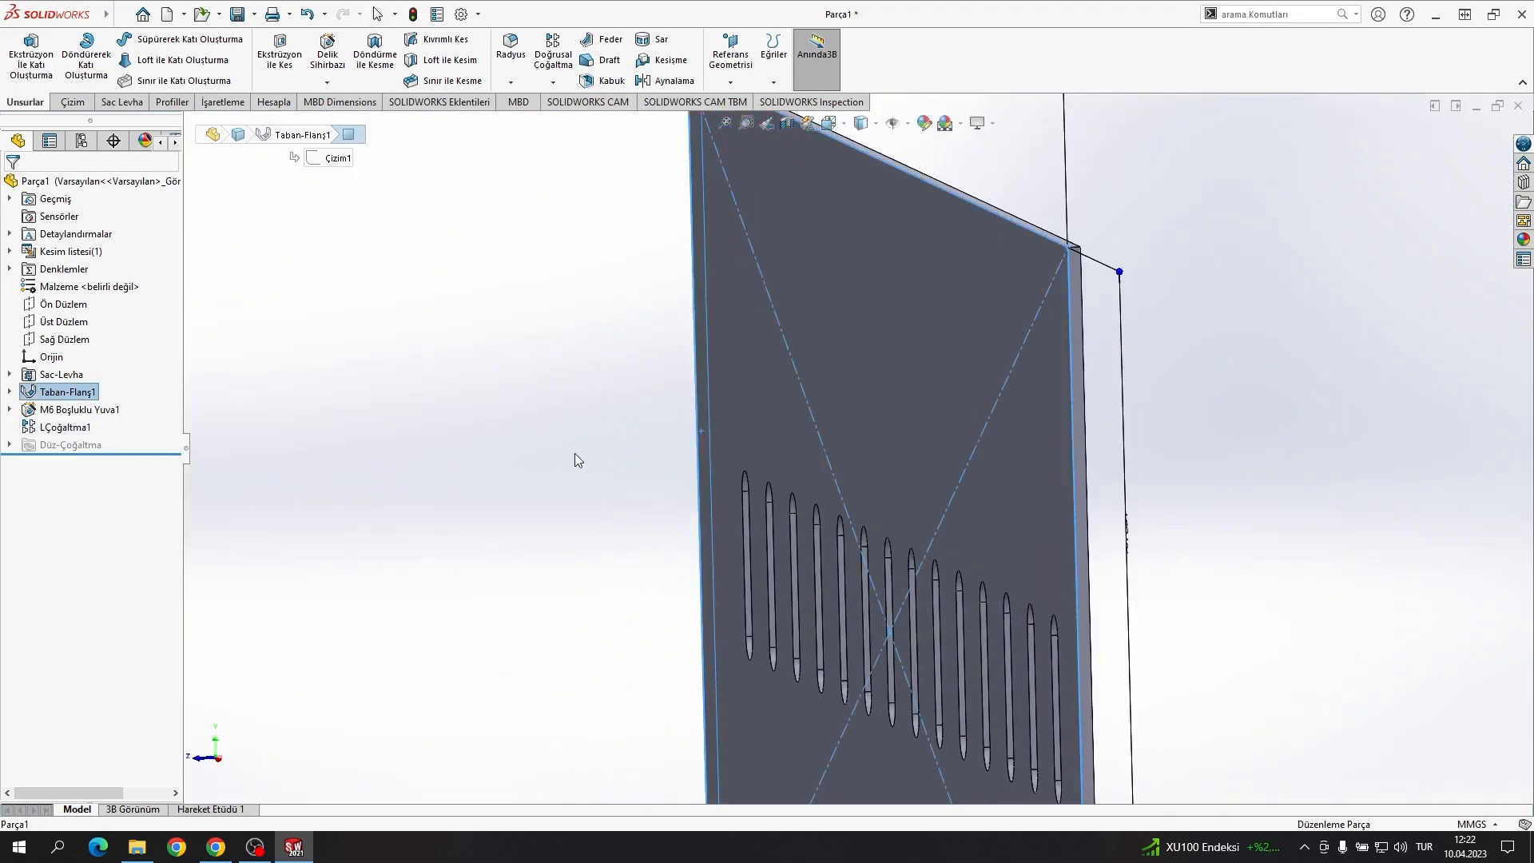
pyautogui.scroll(-5, 736, 448)
pyautogui.click(732, 444)
pyautogui.scroll(8, 785, 534)
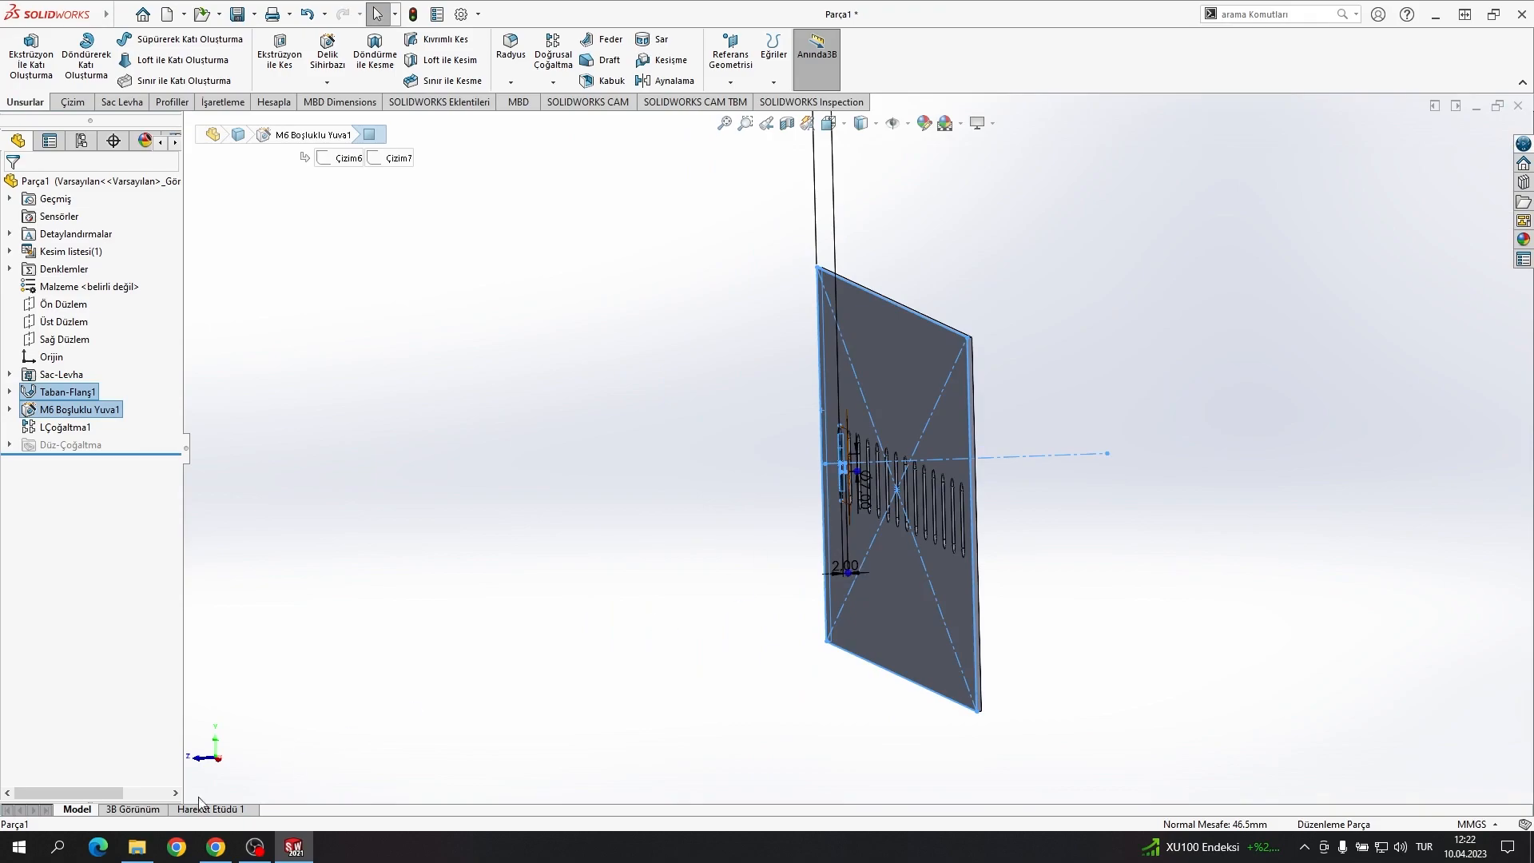
# Step: Switch to Calculator and start a sum with 21.5
pyautogui.click(12, 857)
pyautogui.write('hesap')
pyautogui.press('Return')
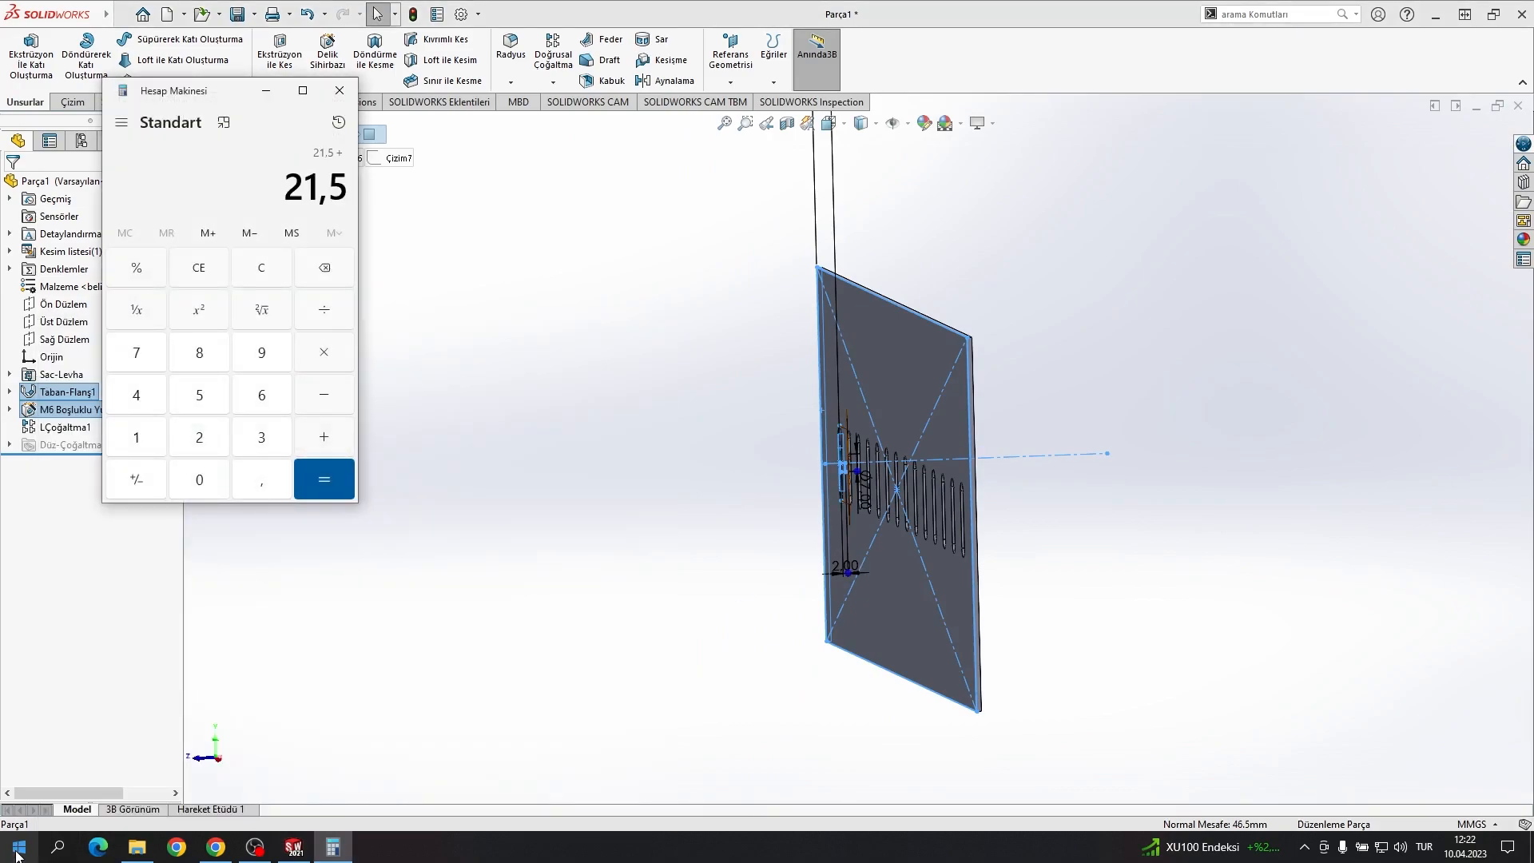
# Step: Set the first slot's distance from the plate's left edge to 34 mm
pyautogui.click(777, 493)
pyautogui.moveTo(777, 493); pyautogui.dragTo(813, 459, button='middle')
pyautogui.scroll(-6, 571, 307)
pyautogui.click(617, 339)
pyautogui.scroll(4, 599, 514)
pyautogui.scroll(8, 599, 514)
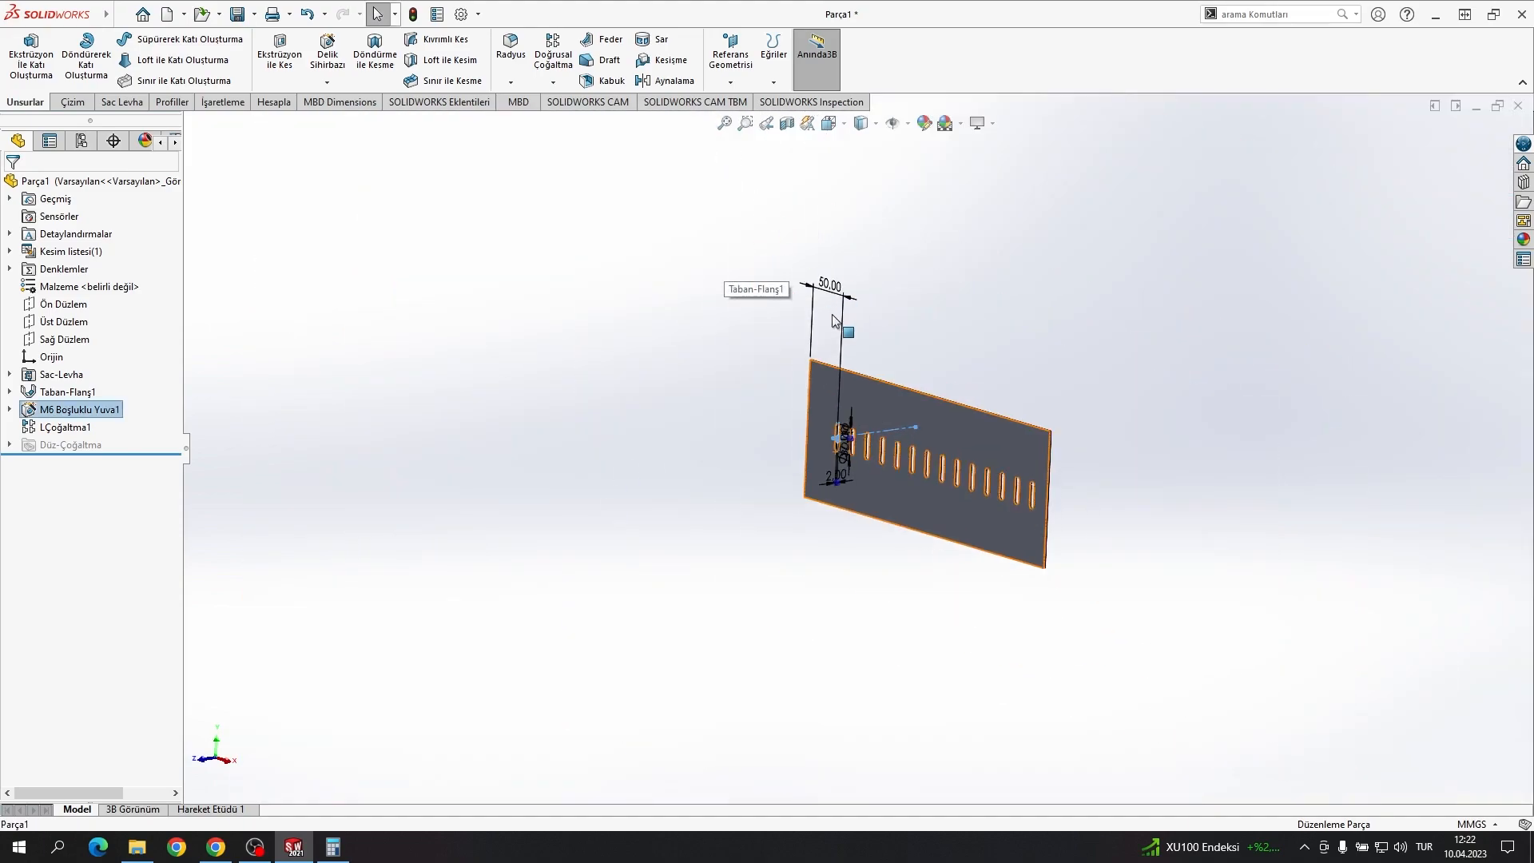
pyautogui.doubleClick(832, 290)
pyautogui.write('34')
pyautogui.press('Return')
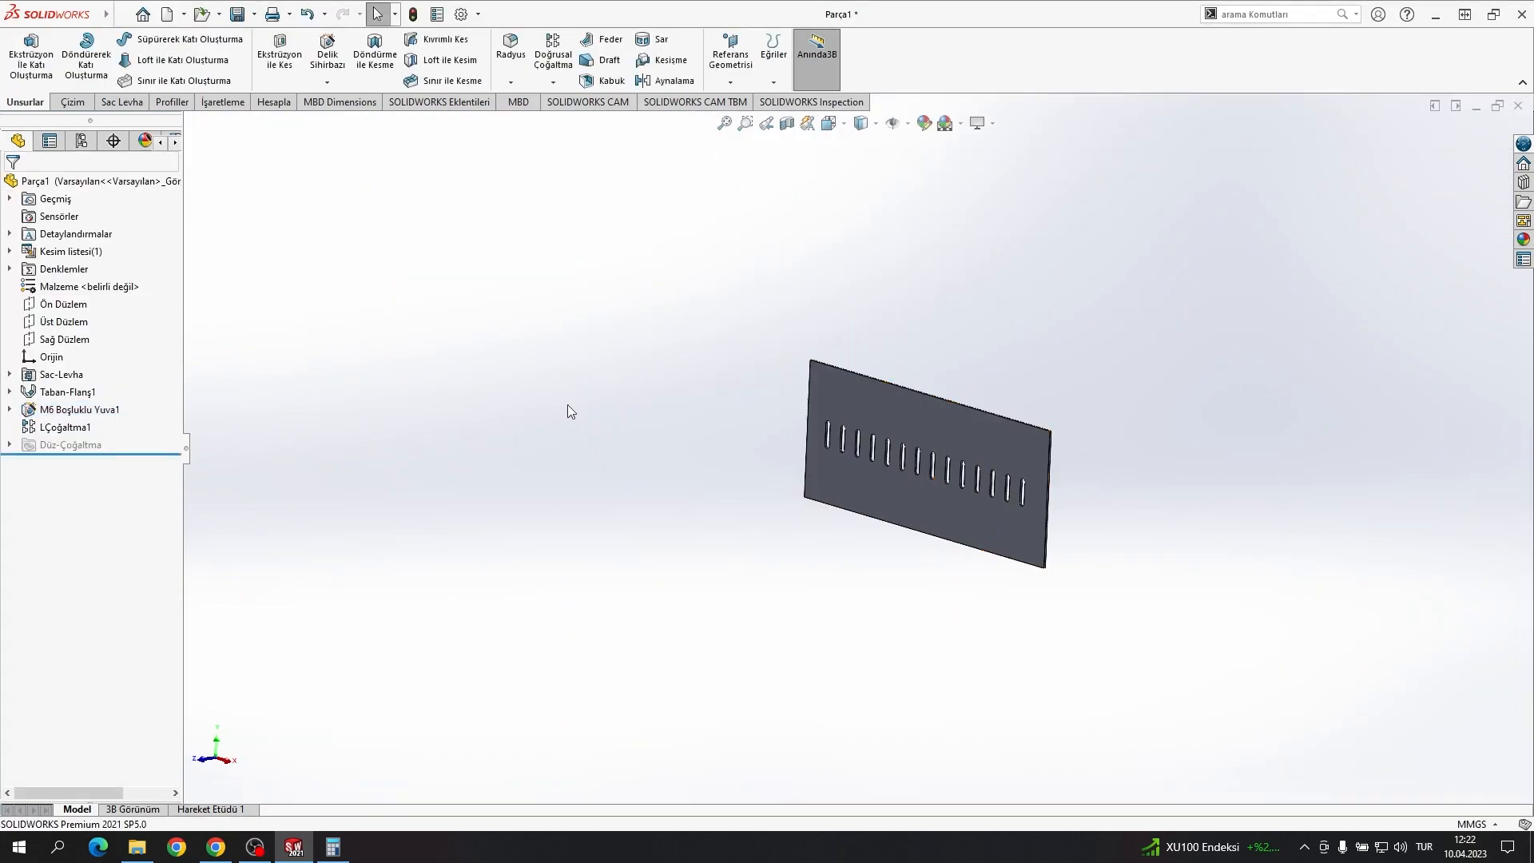
# Step: Set the length of the original slot to 100 mm
pyautogui.click(113, 410)
pyautogui.doubleClick(834, 442)
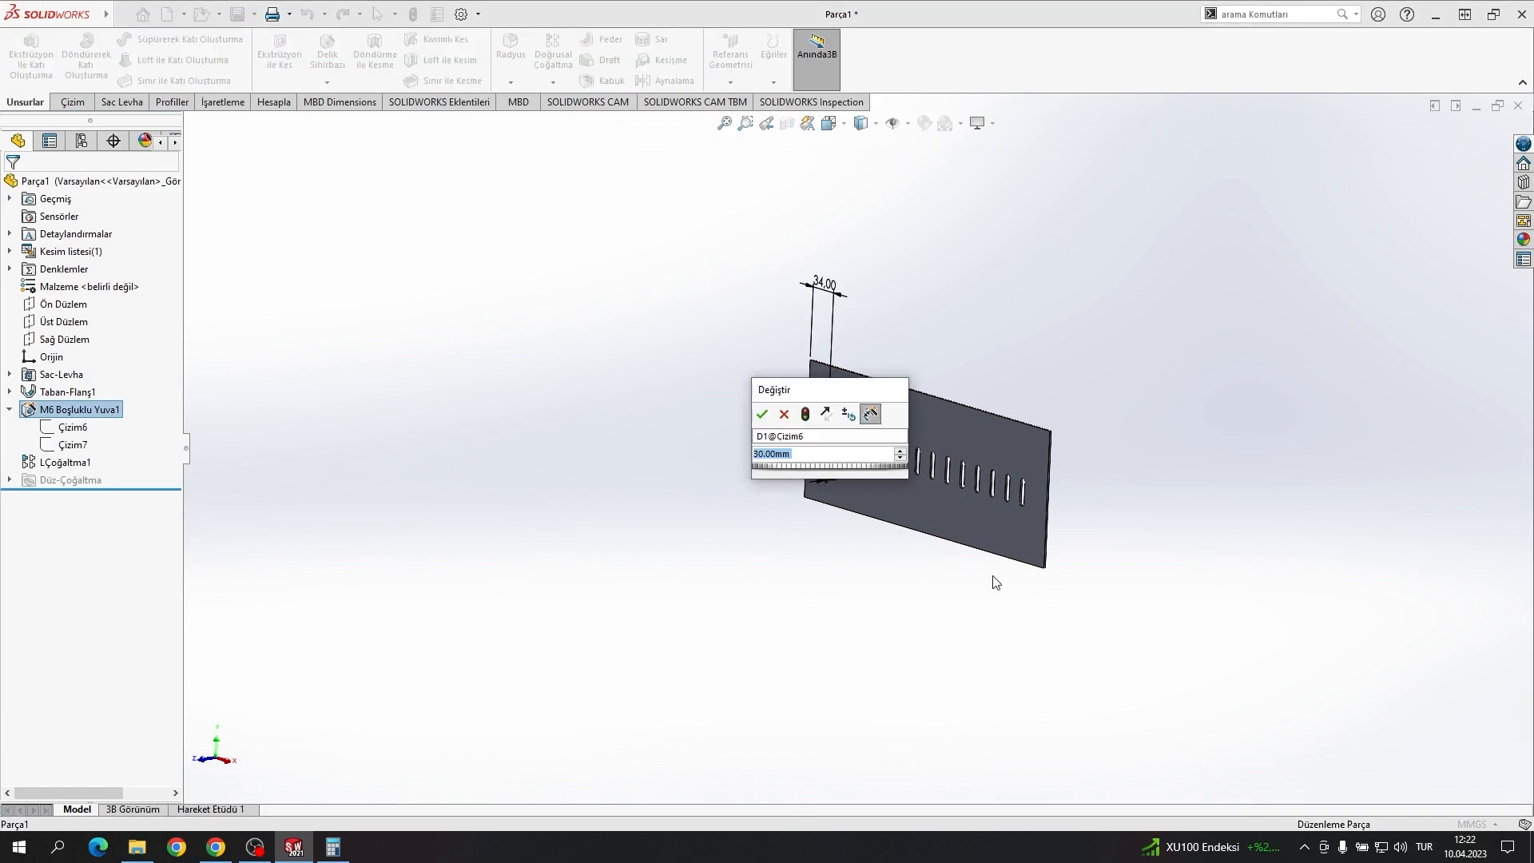
pyautogui.write('100')
pyautogui.press('Return')
# Step: Start a 10 mm fillet on the two short corner edges at the plate's right end
pyautogui.scroll(-1, 1066, 577)
pyautogui.hotkey('ctrl', '7')
pyautogui.scroll(-9, 1141, 493)
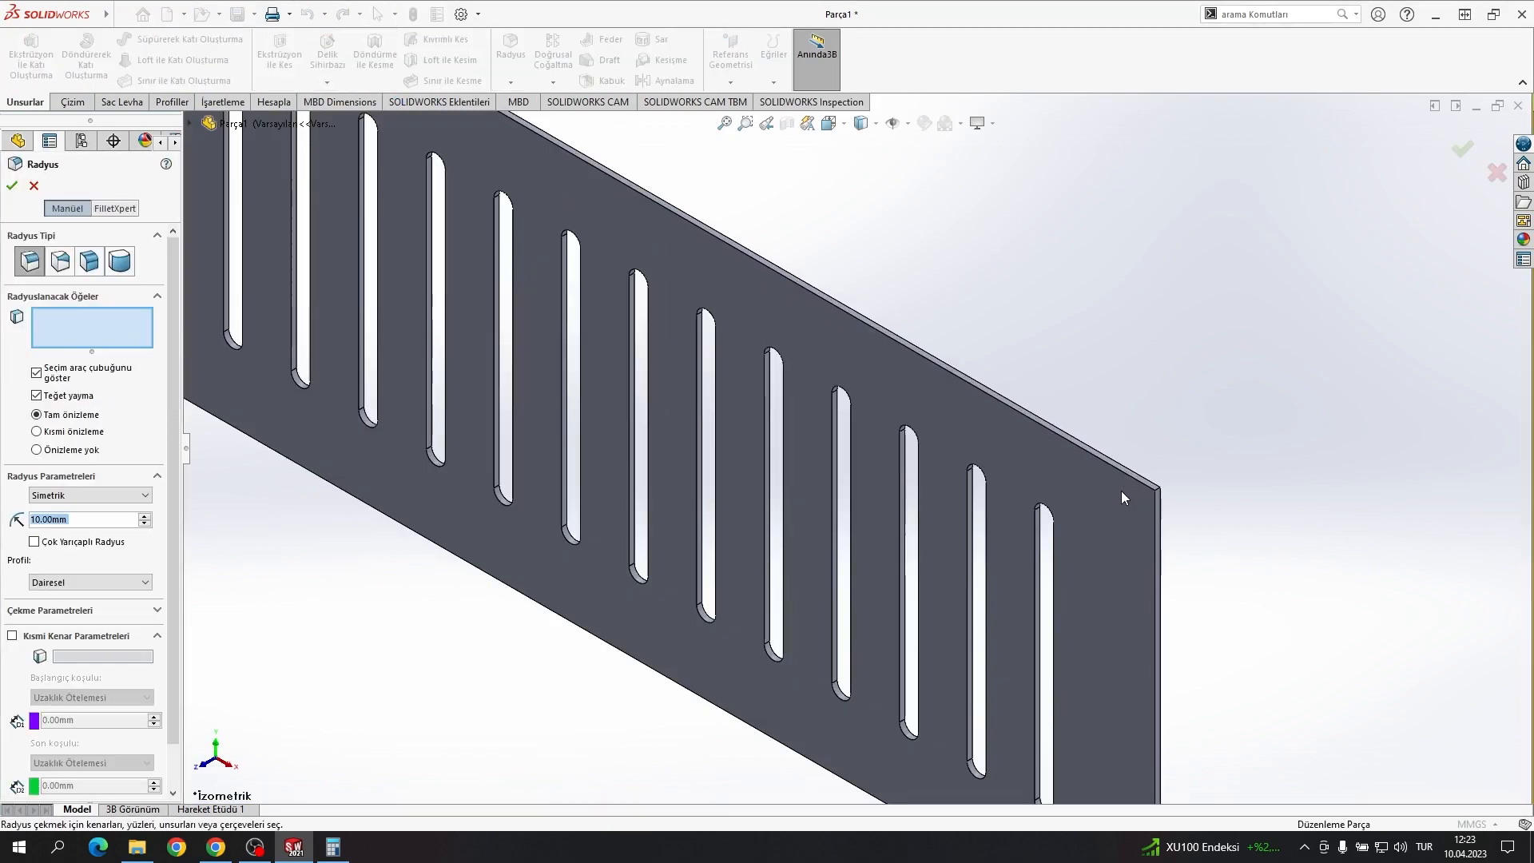
pyautogui.click(1077, 469)
pyautogui.scroll(7, 1067, 560)
pyautogui.scroll(-10, 915, 452)
pyautogui.click(943, 495)
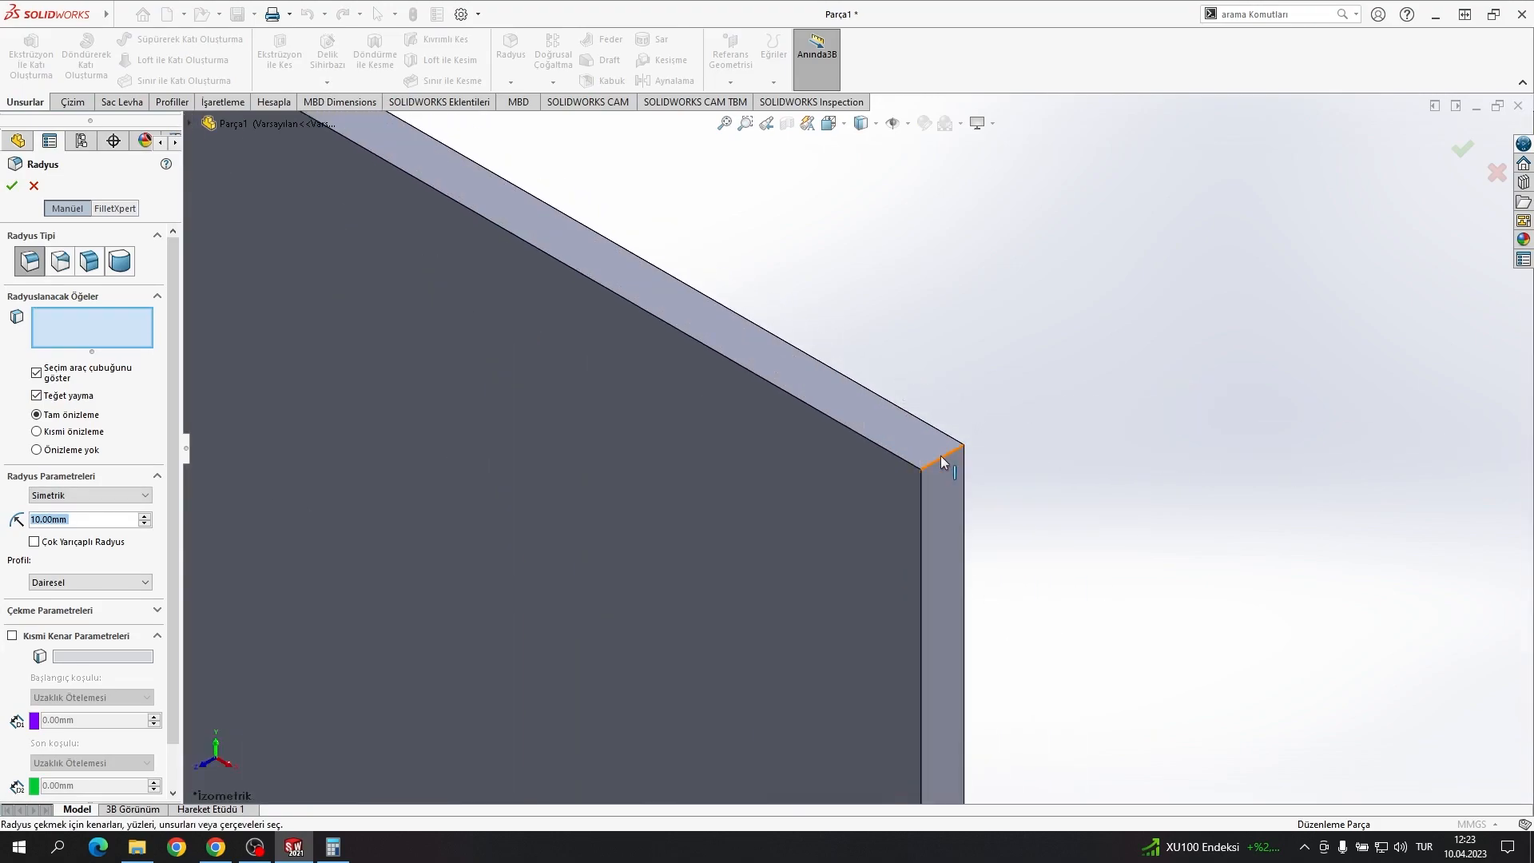
pyautogui.click(941, 457)
pyautogui.scroll(9, 961, 665)
pyautogui.scroll(-12, 842, 491)
pyautogui.click(819, 595)
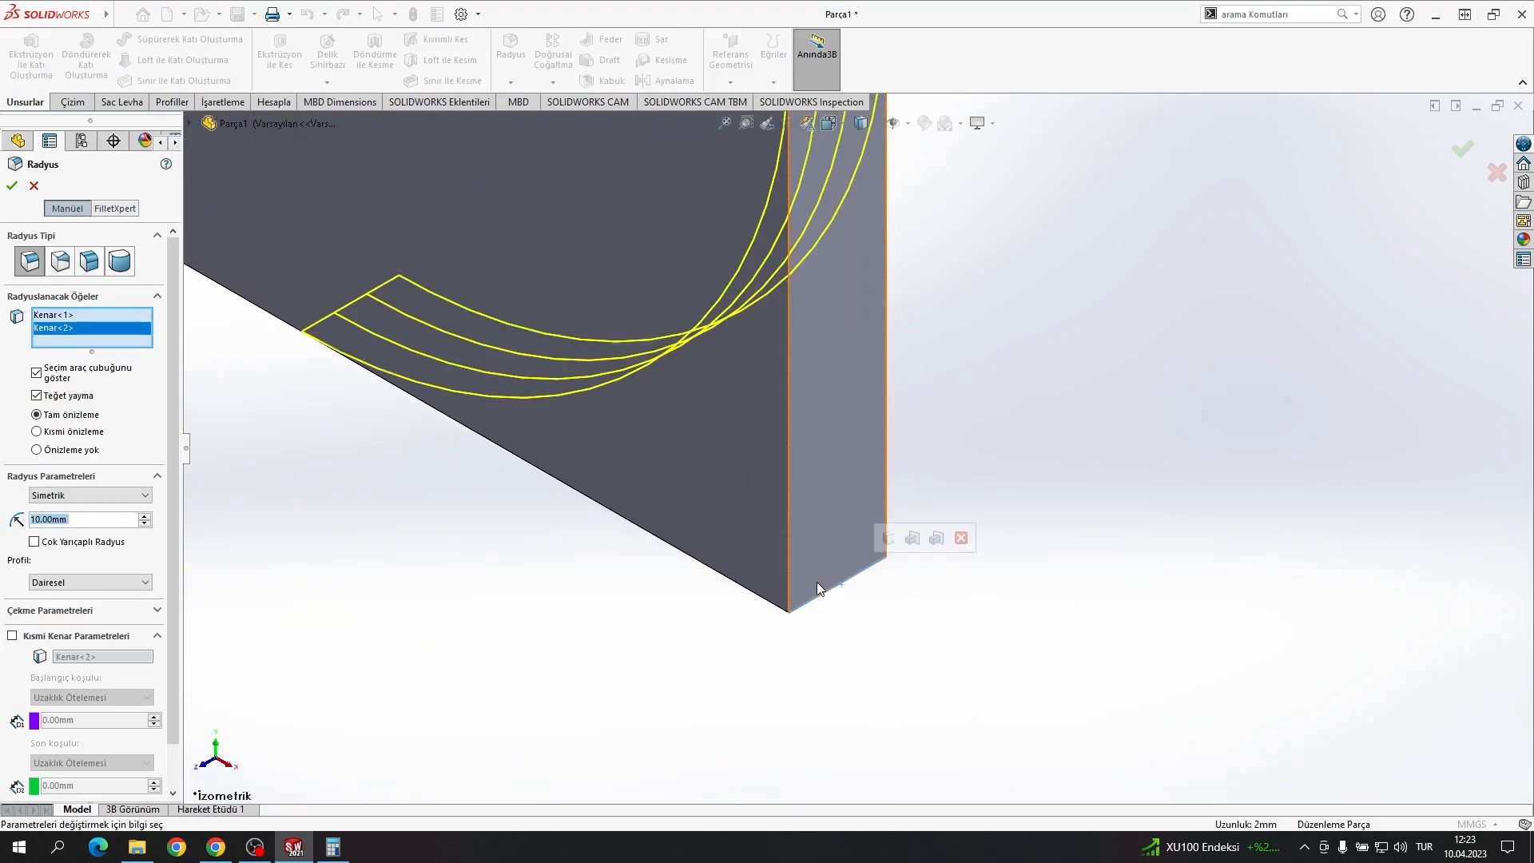
# Step: Add the two corner edges at the plate's left end and finish the 10 mm fillet
pyautogui.scroll(10, 779, 447)
pyautogui.moveTo(527, 312); pyautogui.dragTo(651, 281, button='middle')
pyautogui.scroll(-10, 583, 248)
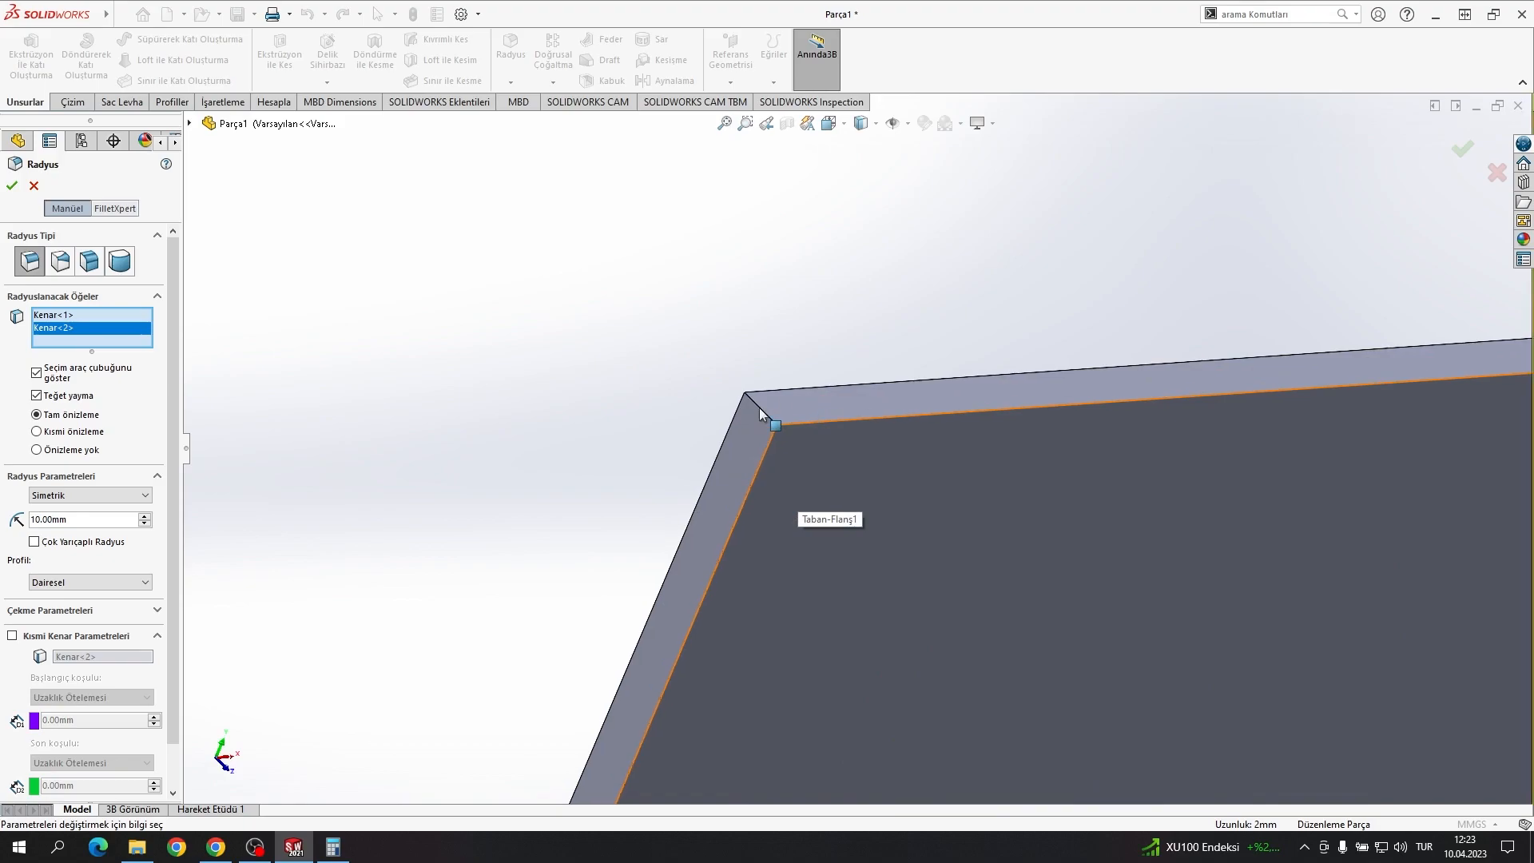
pyautogui.click(759, 407)
pyautogui.scroll(10, 759, 408)
pyautogui.scroll(-12, 736, 502)
pyautogui.click(736, 502)
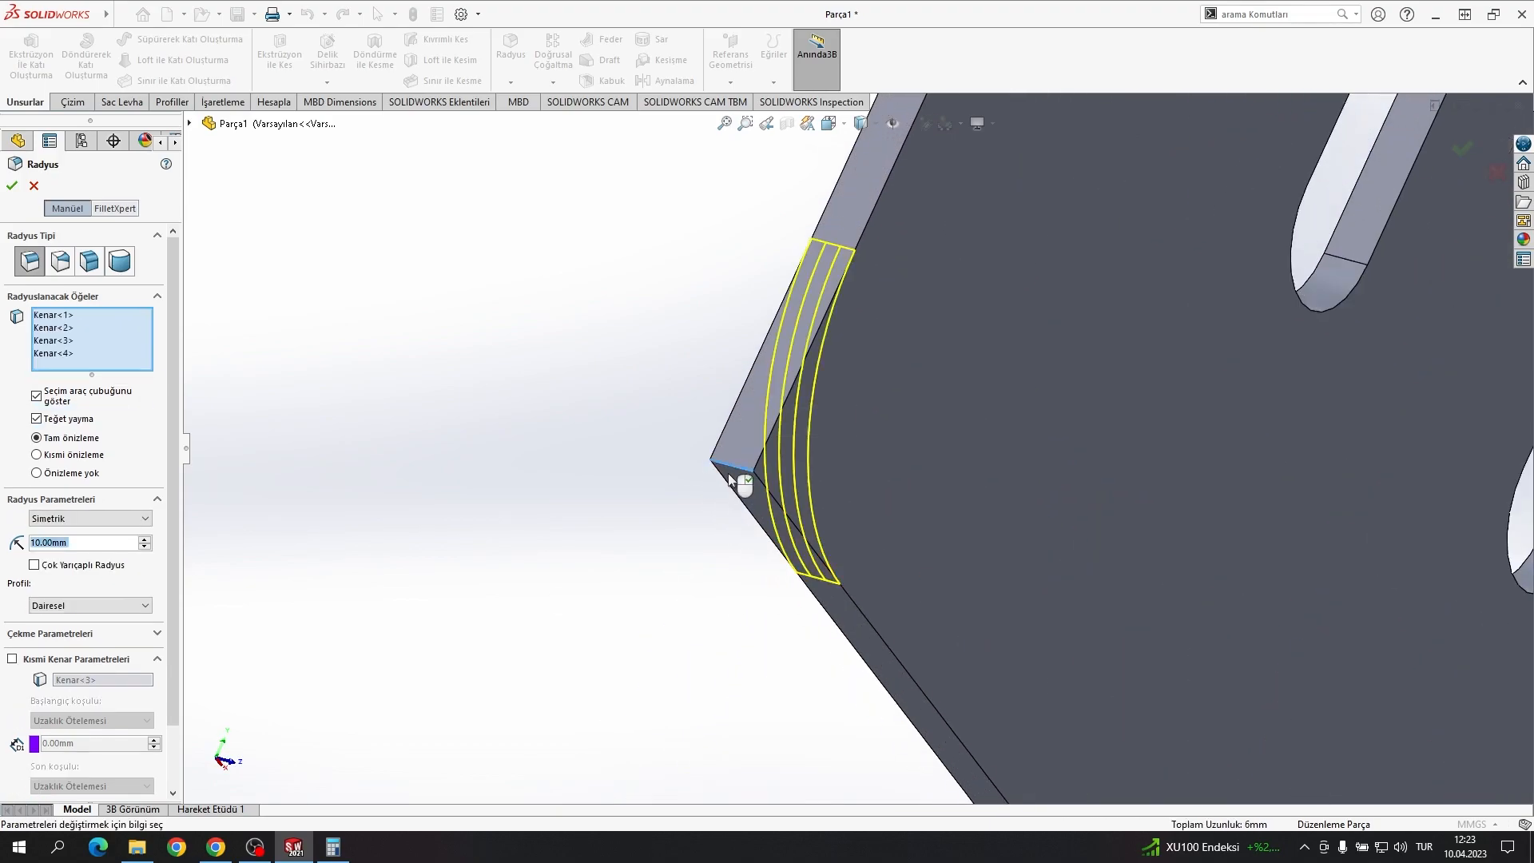
pyautogui.press('Return')
# Step: Sketch a rectangle about 45 mm tall on the plate's front face plane, extending outward from the left edge
pyautogui.scroll(10, 852, 438)
pyautogui.moveTo(852, 438); pyautogui.dragTo(582, 325, button='middle')
pyautogui.rightClick(611, 324)
pyautogui.click(736, 286)
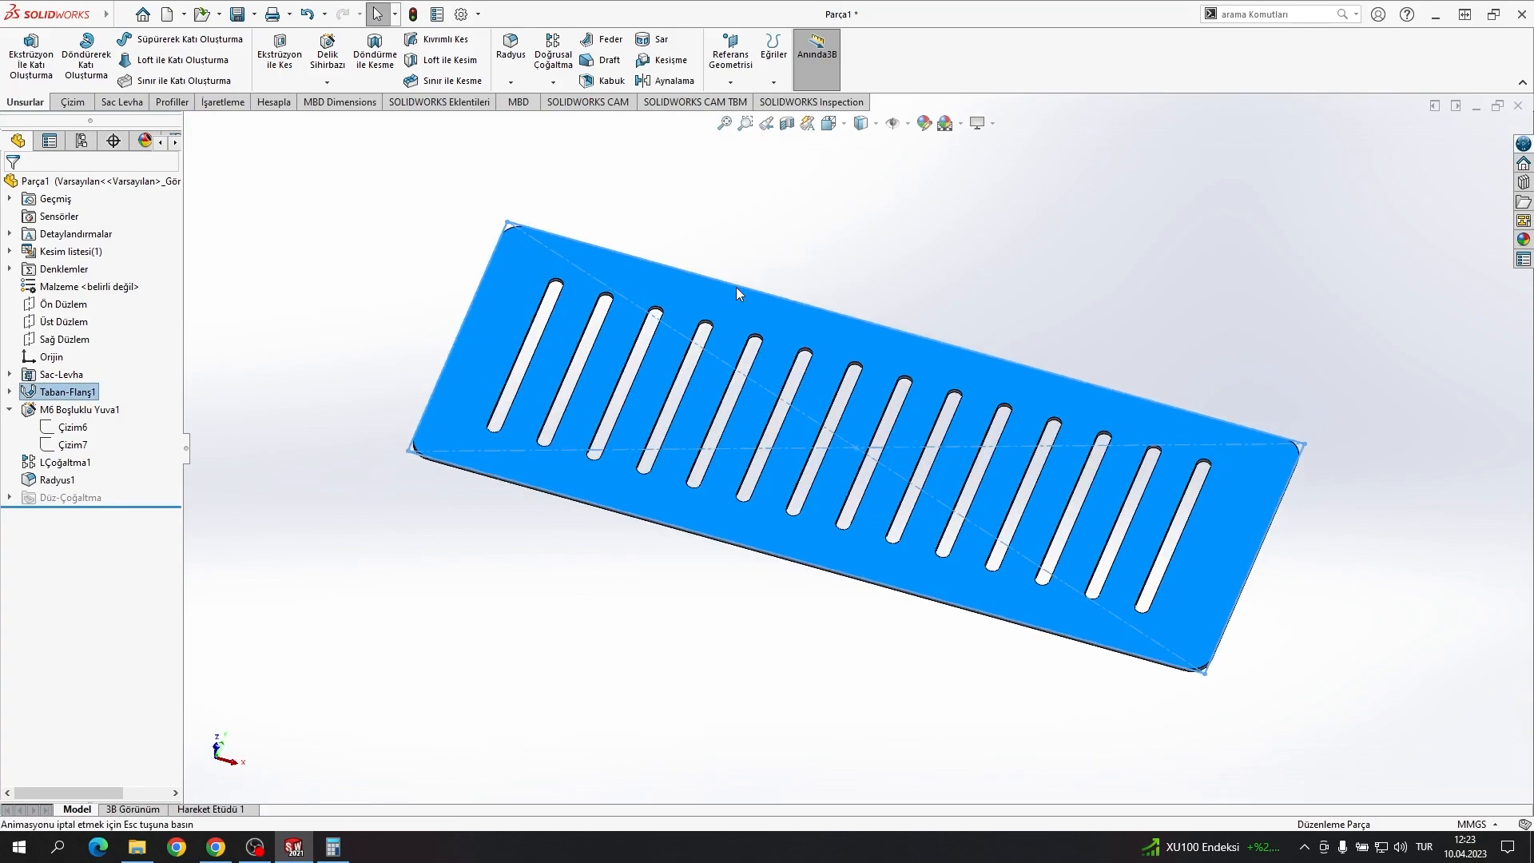
pyautogui.click(59, 100)
pyautogui.click(116, 60)
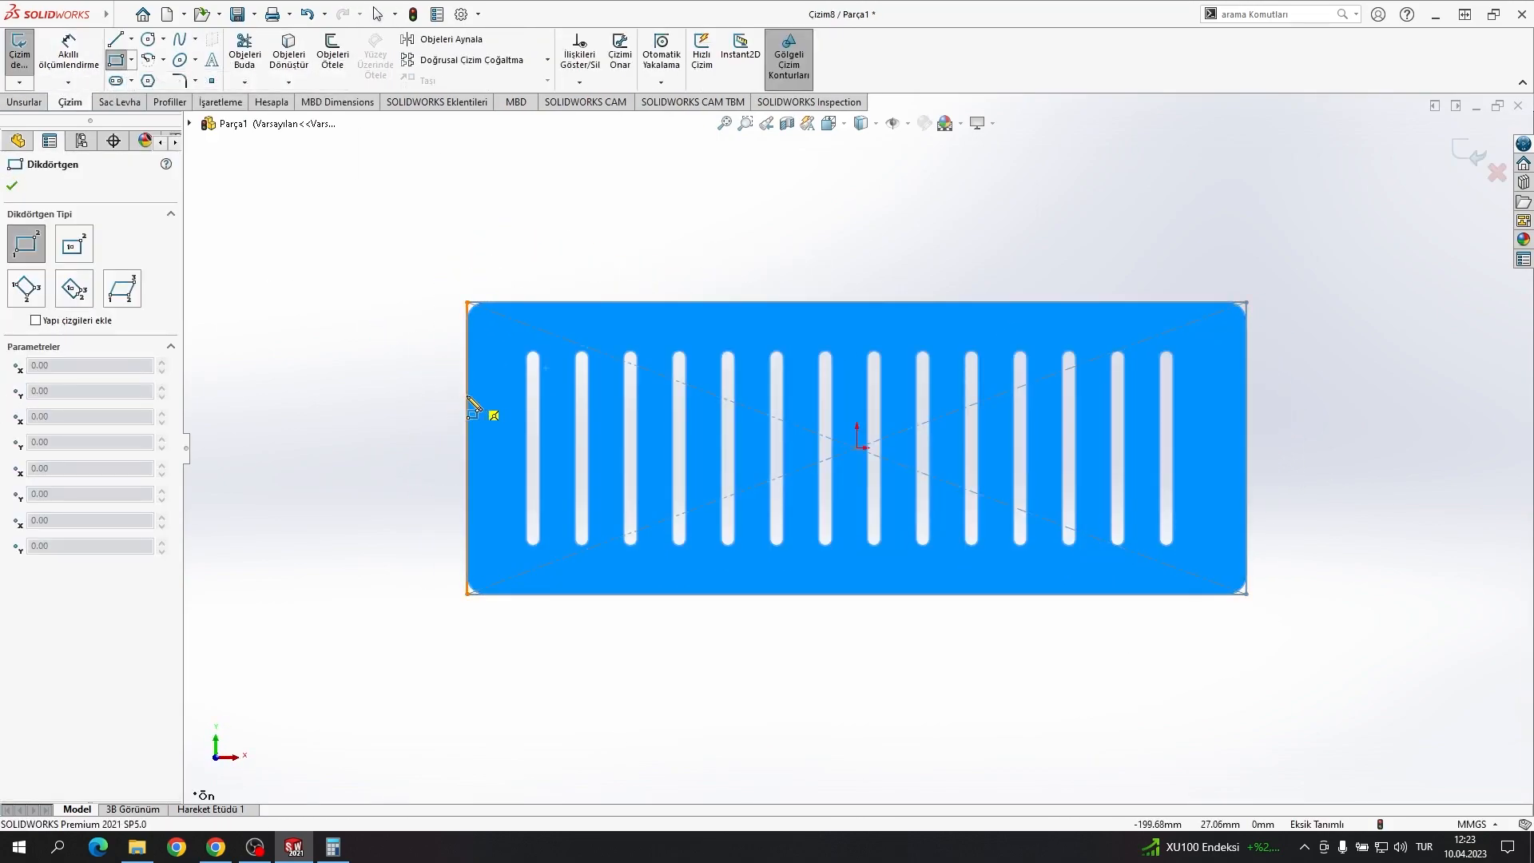
pyautogui.click(467, 395)
pyautogui.click(438, 482)
# Step: Dimension the rectangle 50 mm high and 3 mm wide
pyautogui.click(69, 54)
pyautogui.click(438, 437)
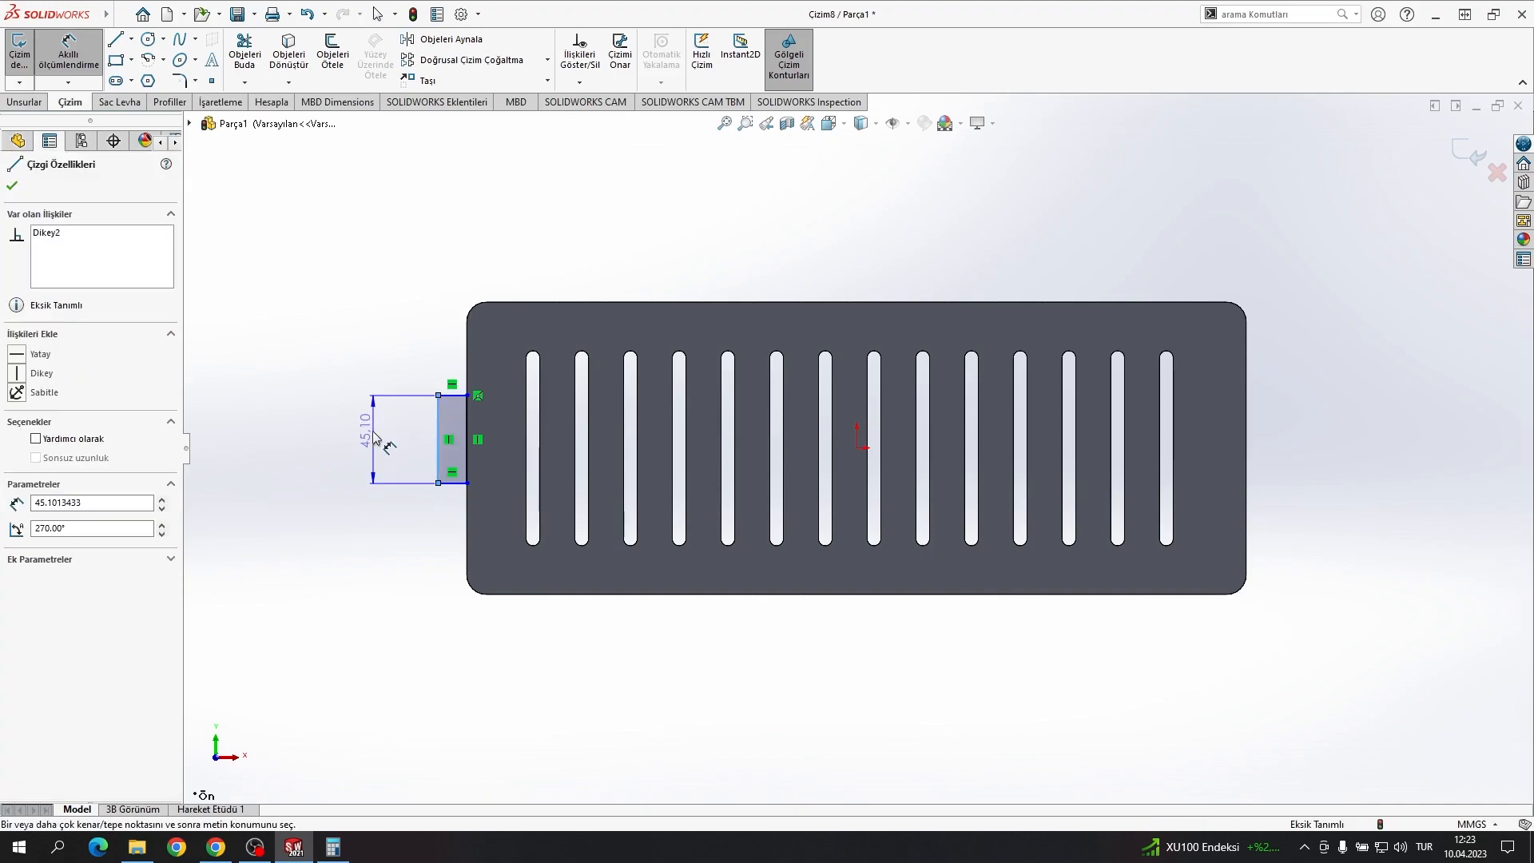
pyautogui.click(371, 445)
pyautogui.write('50')
pyautogui.press('Return')
pyautogui.click(452, 386)
pyautogui.click(446, 331)
pyautogui.write('3')
pyautogui.press('Return')
pyautogui.scroll(-5, 474, 412)
pyautogui.press('Escape')
# Step: Align the midpoint of the rectangle's outer side horizontally with the midpoint of the plate's left edge
pyautogui.rightClick(455, 642)
pyautogui.click(510, 561)
pyautogui.keyDown('ctrl'); pyautogui.click(439, 472); pyautogui.keyUp('ctrl')
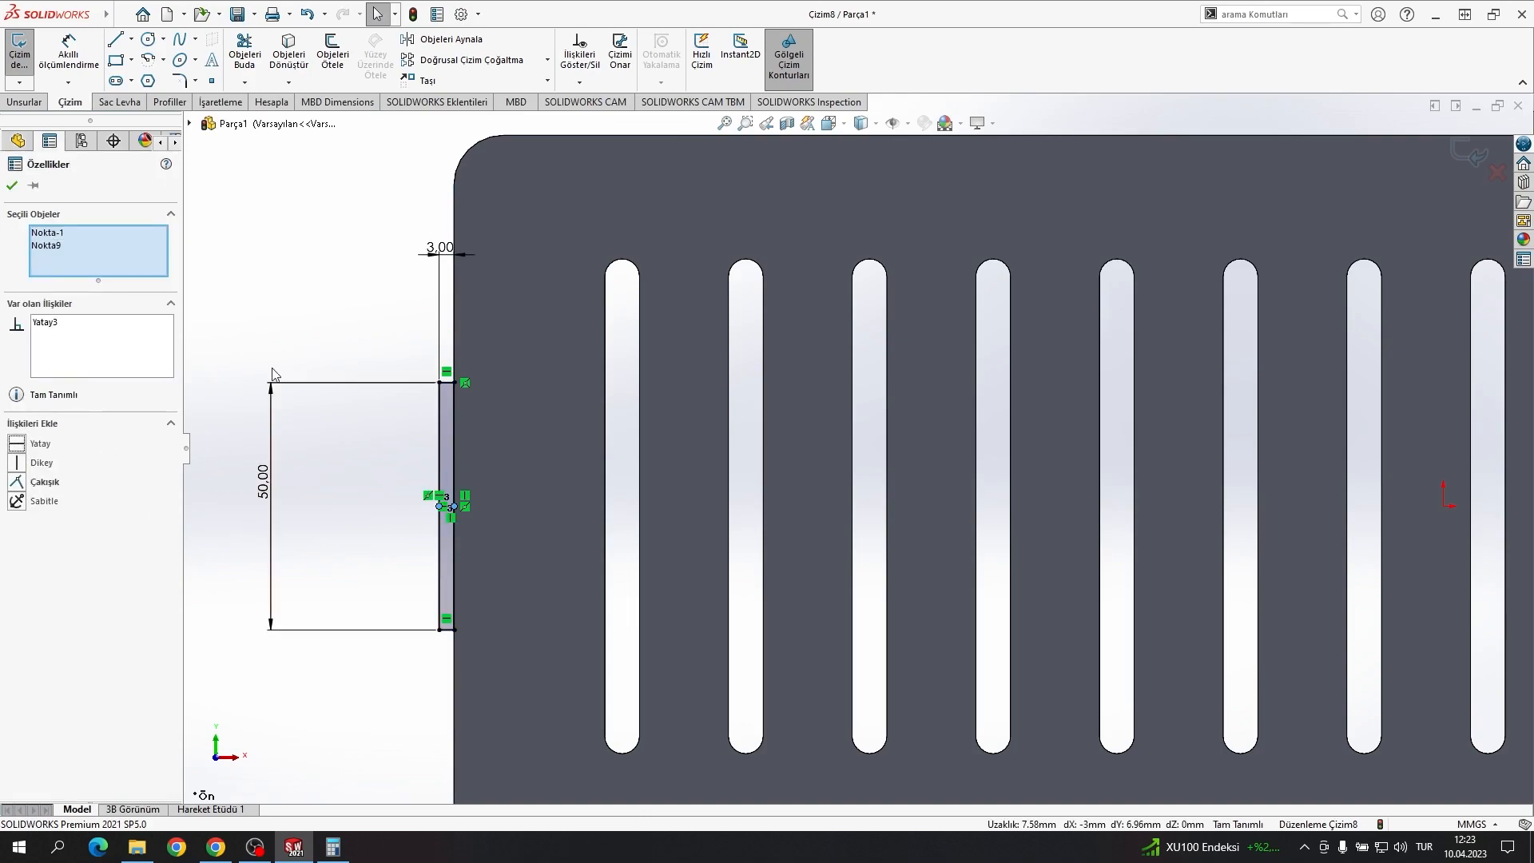
# Step: Draw a vertical line between the midpoints of the plate's long edges and turn it into a construction line
pyautogui.press('l')
pyautogui.scroll(4, 846, 446)
pyautogui.click(1091, 321)
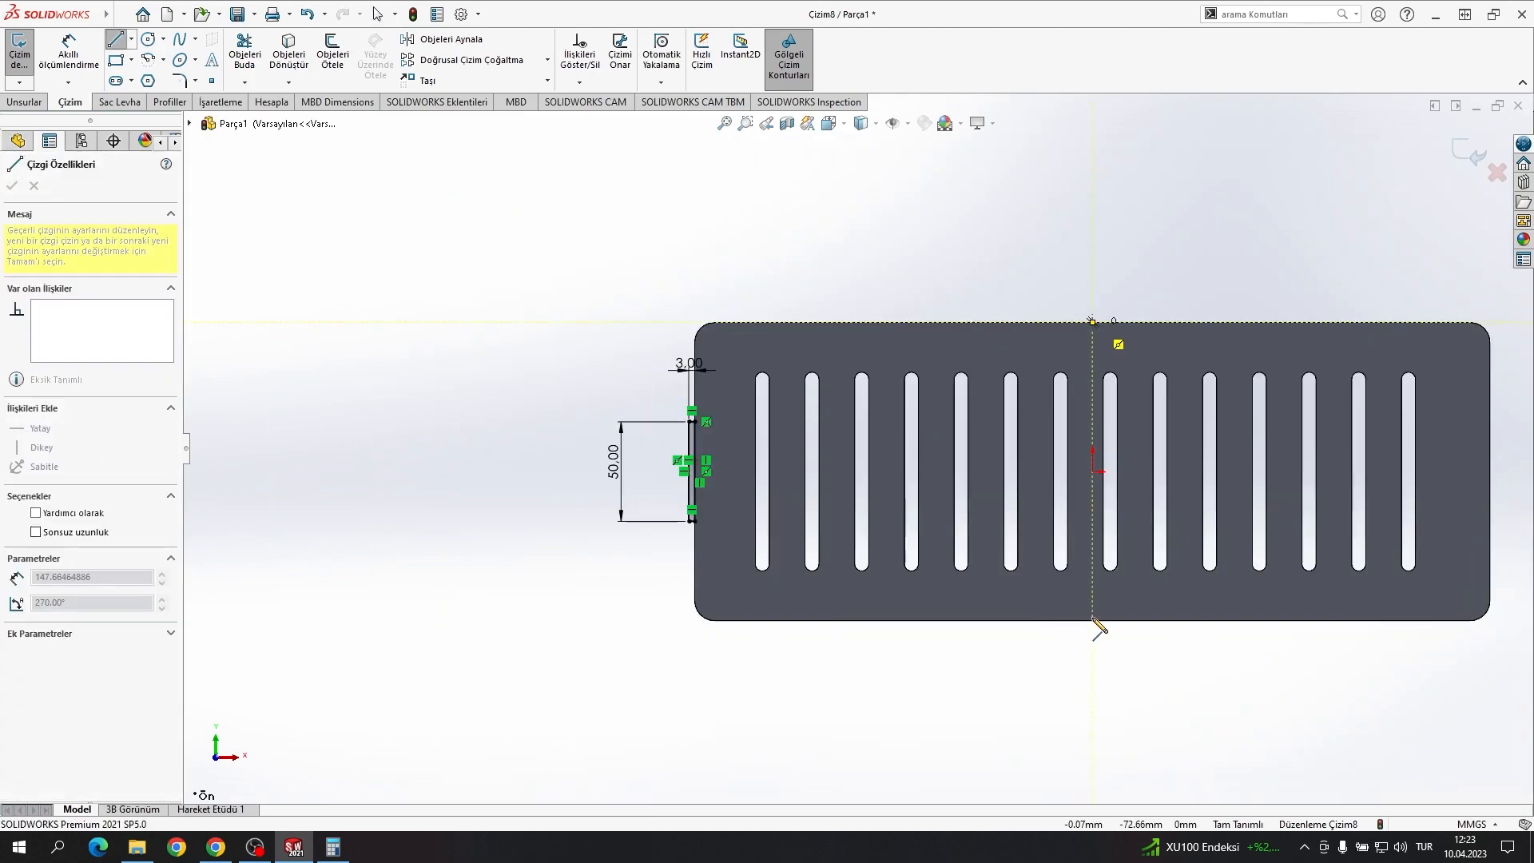
pyautogui.click(1092, 620)
pyautogui.press('Escape')
pyautogui.click(1092, 586)
pyautogui.click(1090, 518)
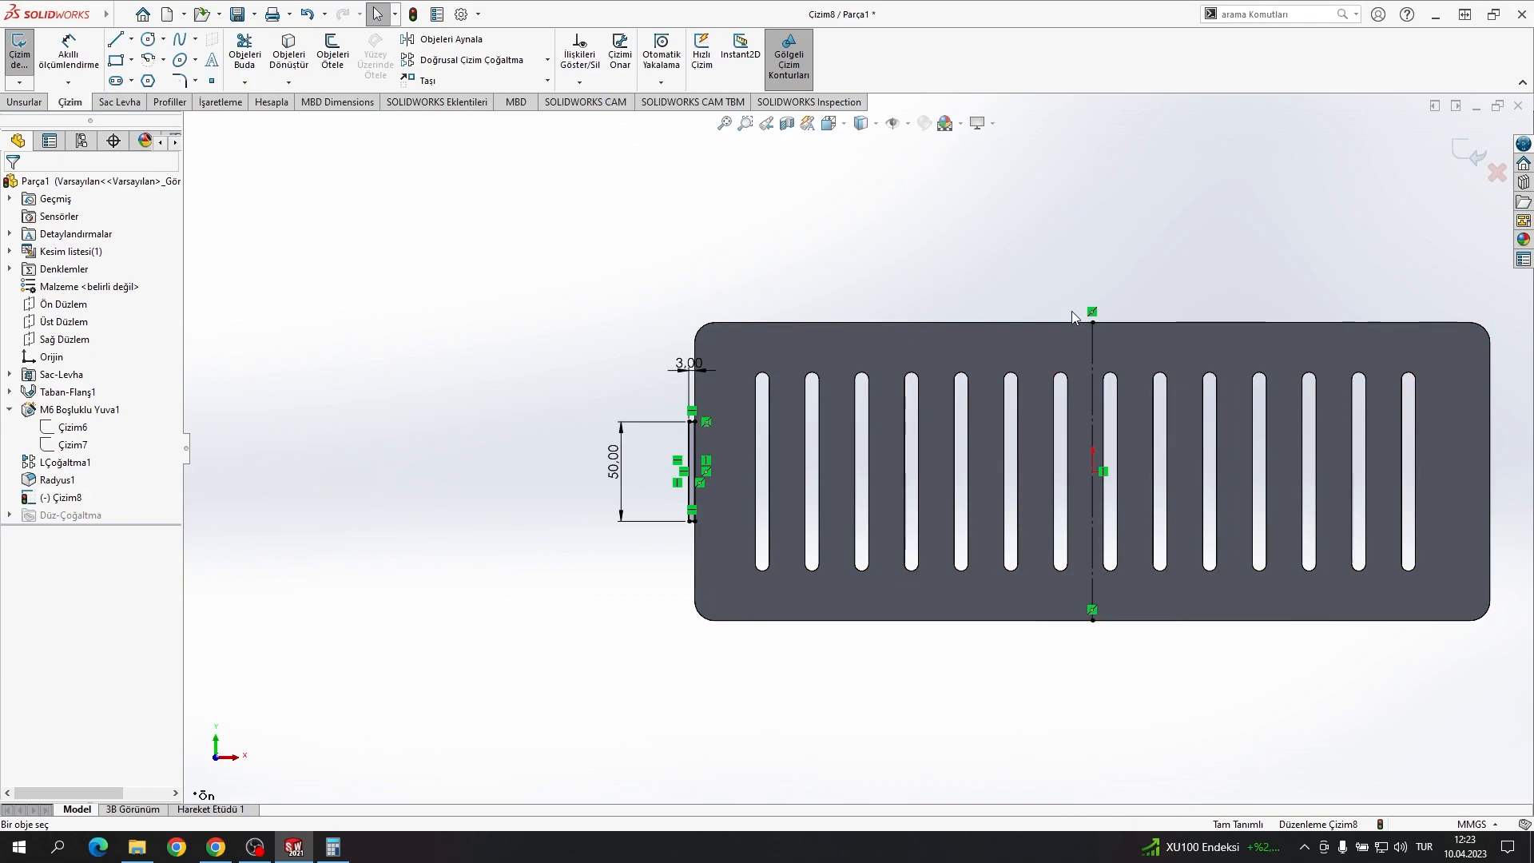
# Step: Mirror the small end rectangle about the plate's vertical construction line to the opposite end
pyautogui.click(459, 42)
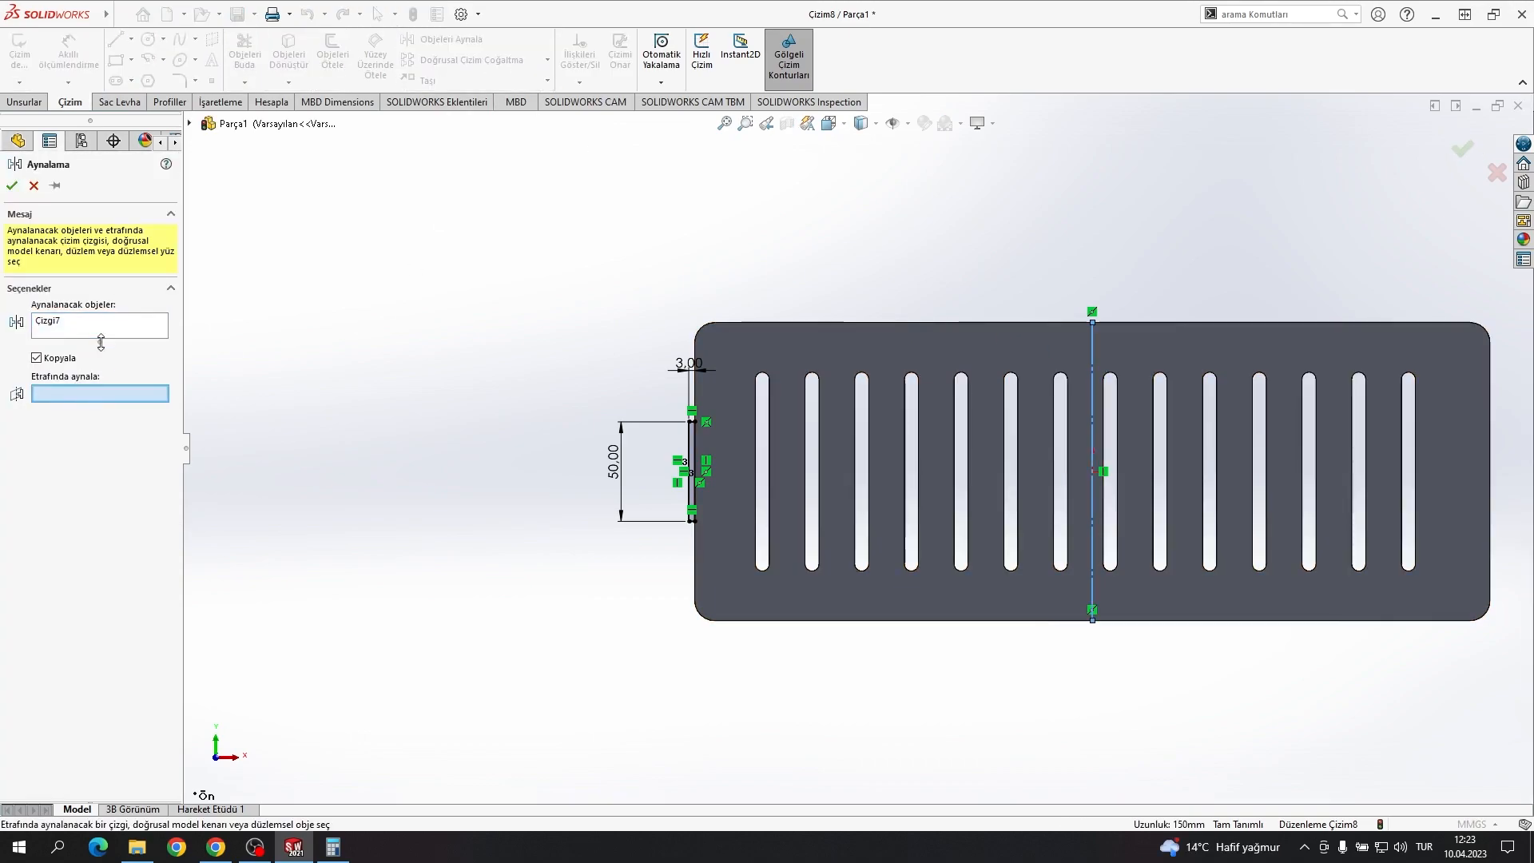
pyautogui.scroll(-9, 687, 446)
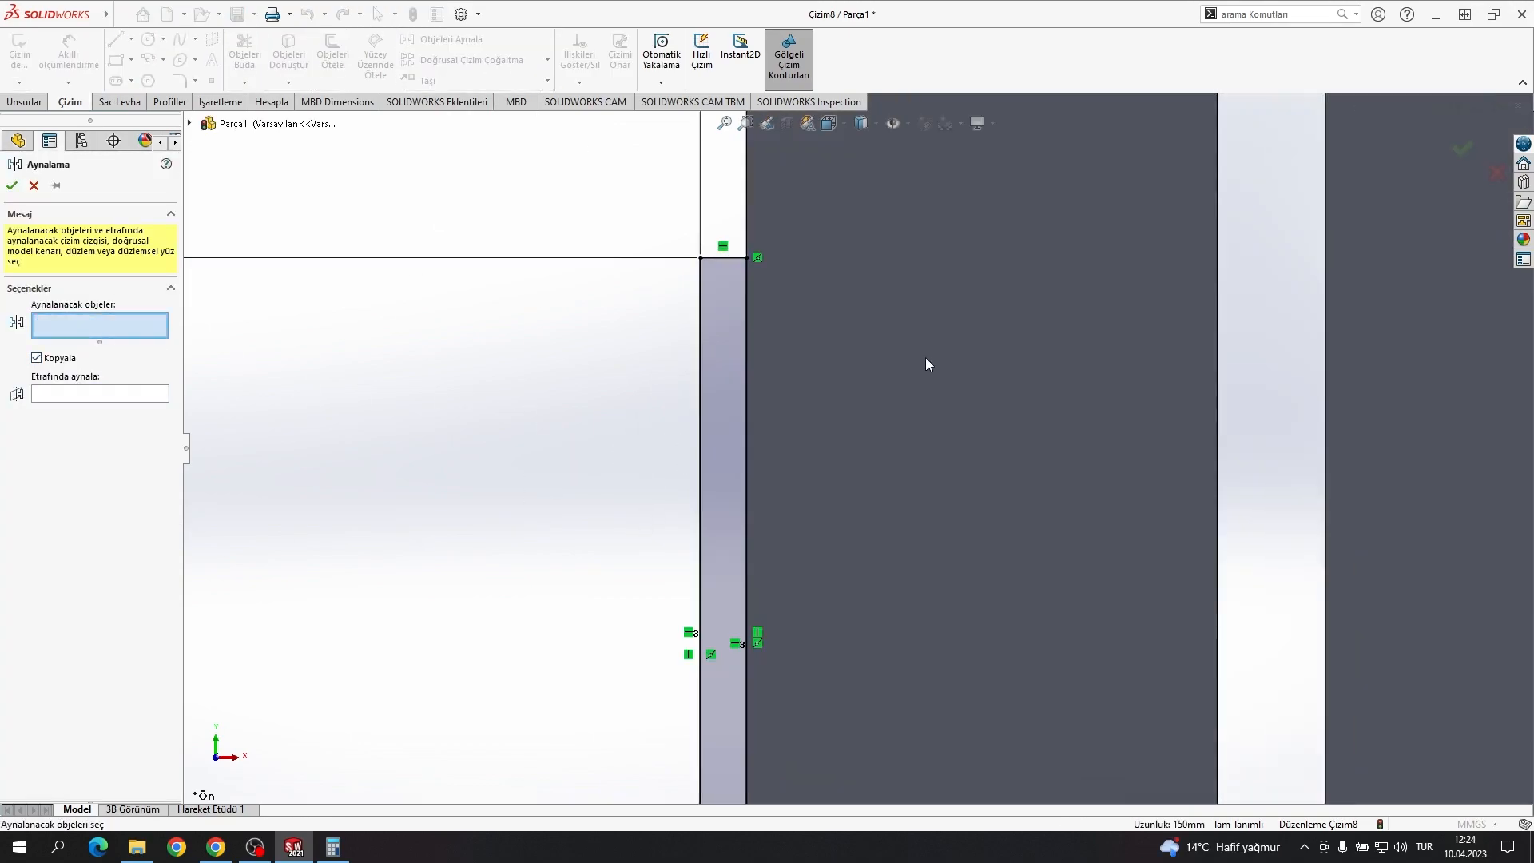
pyautogui.click(726, 363)
pyautogui.scroll(10, 489, 419)
pyautogui.click(139, 429)
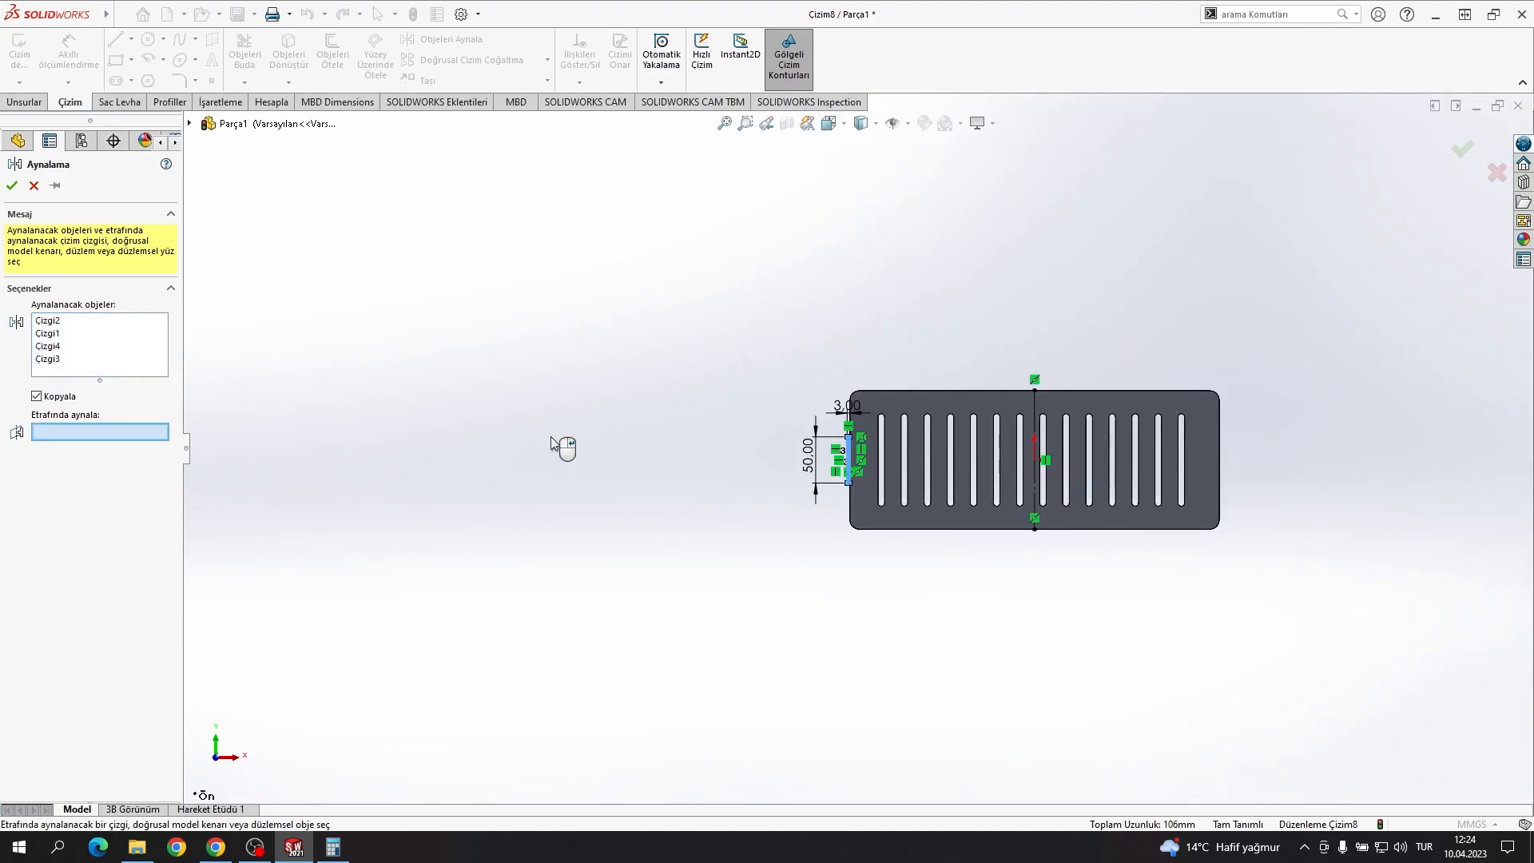
pyautogui.click(13, 186)
# Step: Create sheet-metal tabs from the two end rectangles in the sketch
pyautogui.click(122, 104)
pyautogui.click(35, 54)
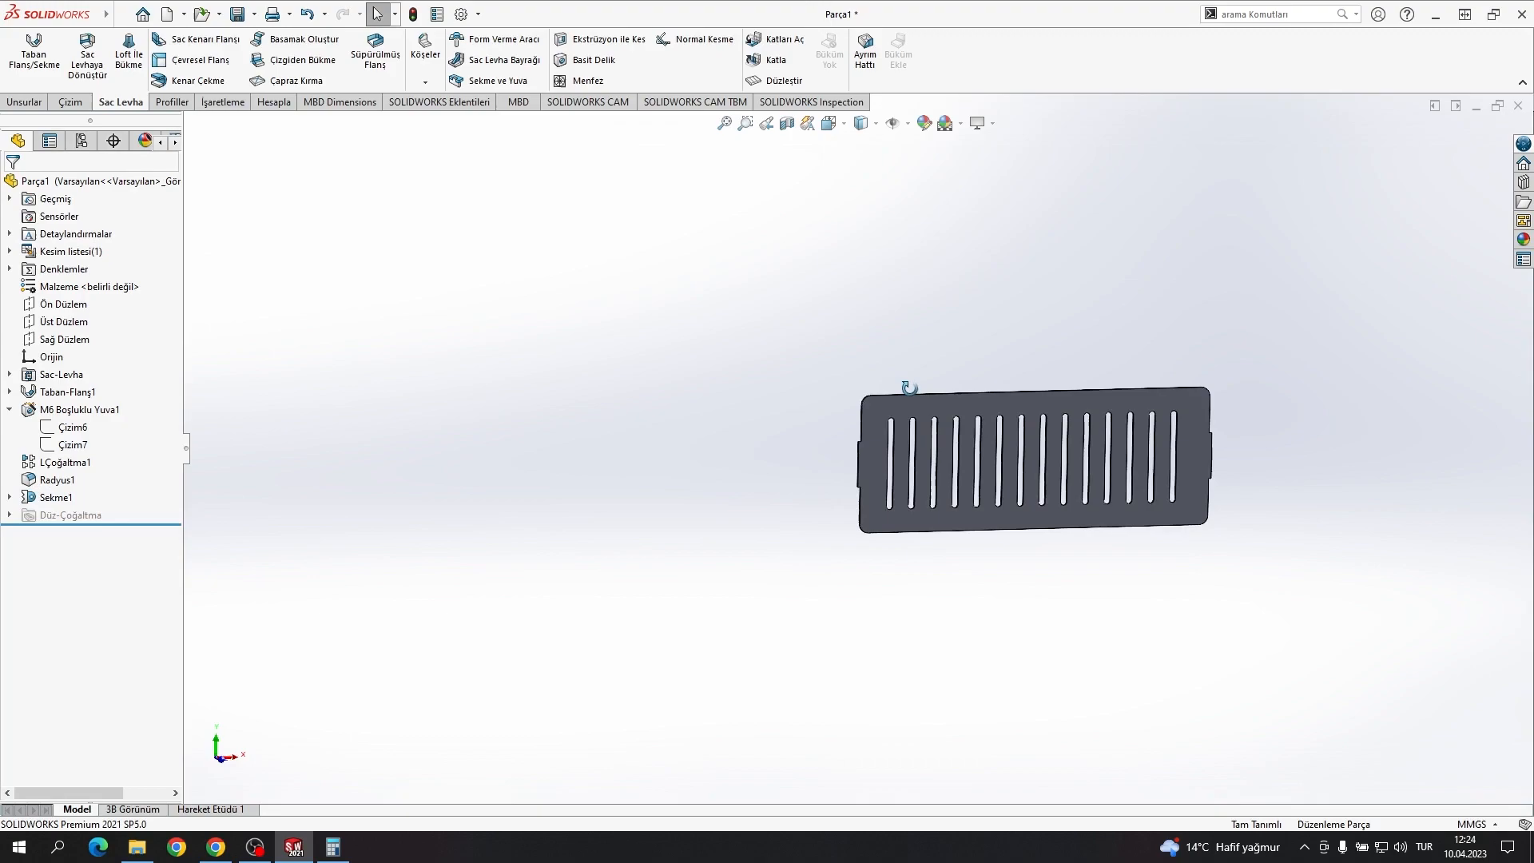
pyautogui.scroll(-10, 764, 460)
pyautogui.scroll(10, 1000, 542)
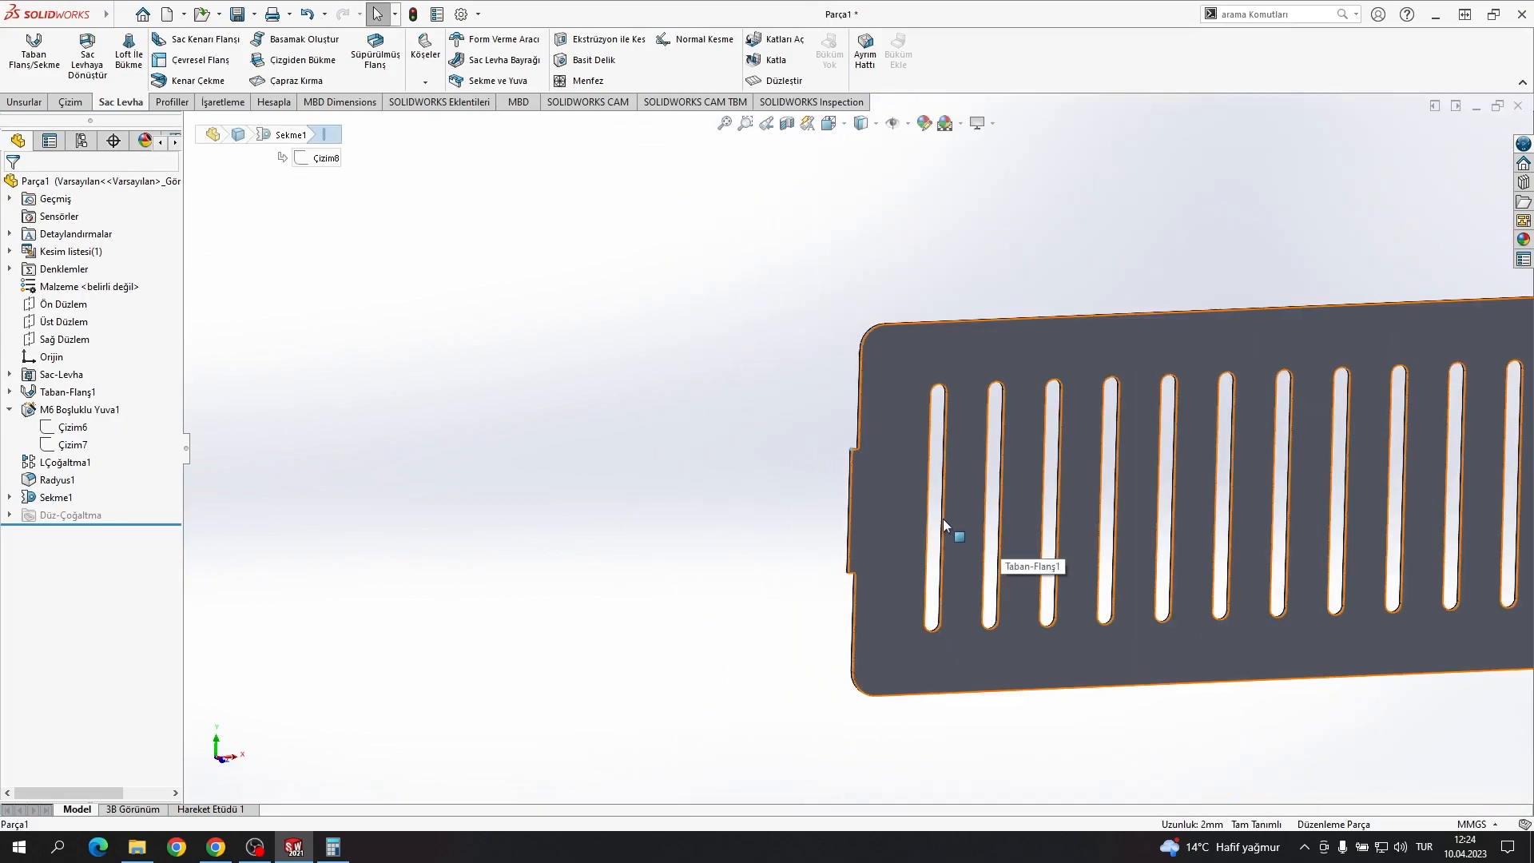
# Step: Set up a 1 mm fillet on the two outer corner edges of the left-end tab
pyautogui.moveTo(947, 527); pyautogui.dragTo(1013, 404, button='middle')
pyautogui.scroll(-7, 823, 367)
pyautogui.click(24, 101)
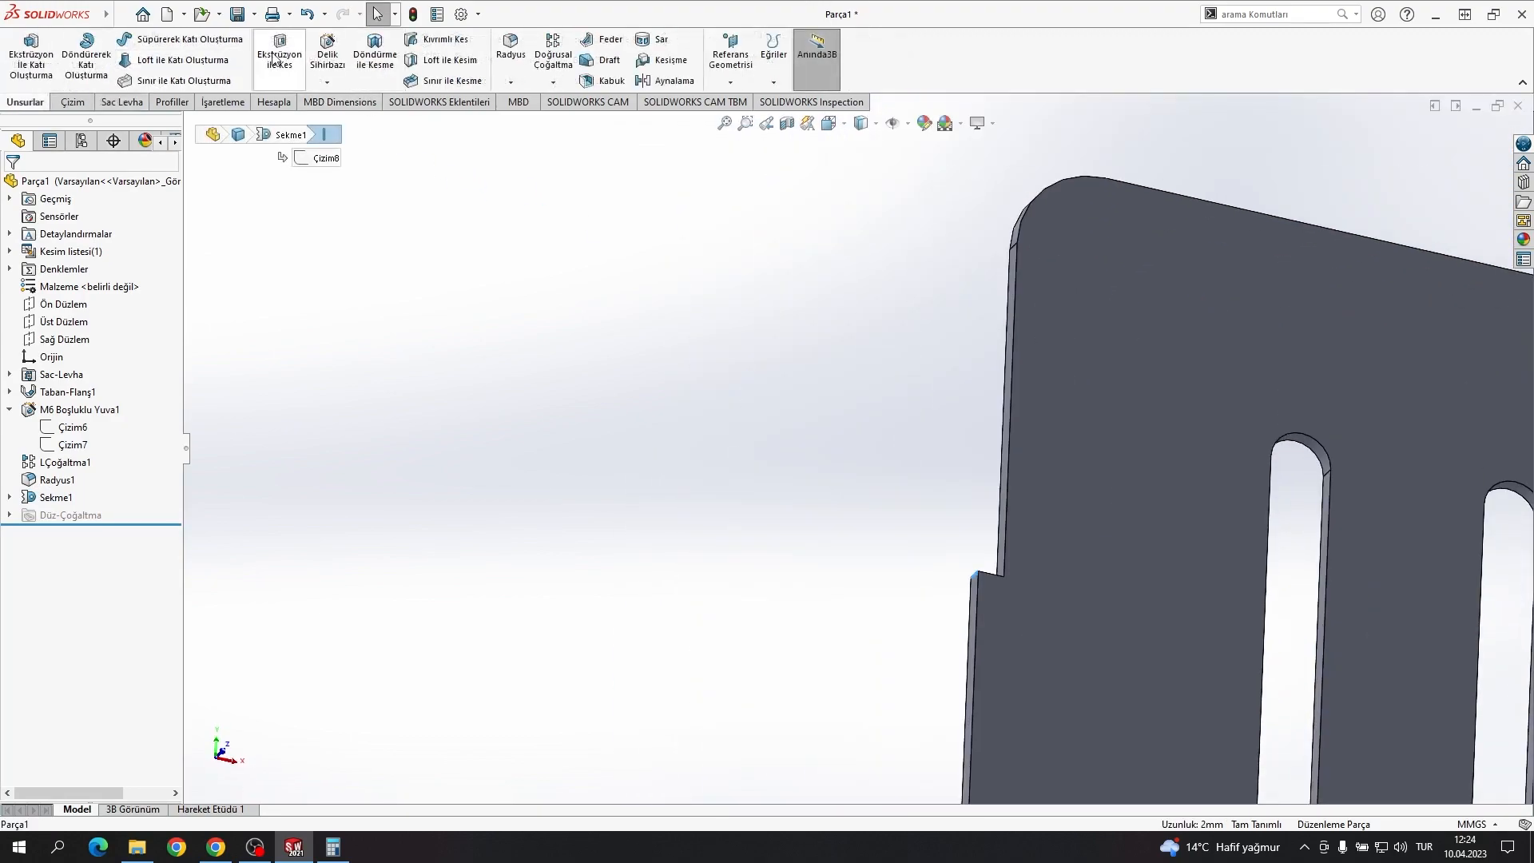
pyautogui.click(511, 53)
pyautogui.scroll(3, 974, 639)
pyautogui.scroll(-5, 955, 565)
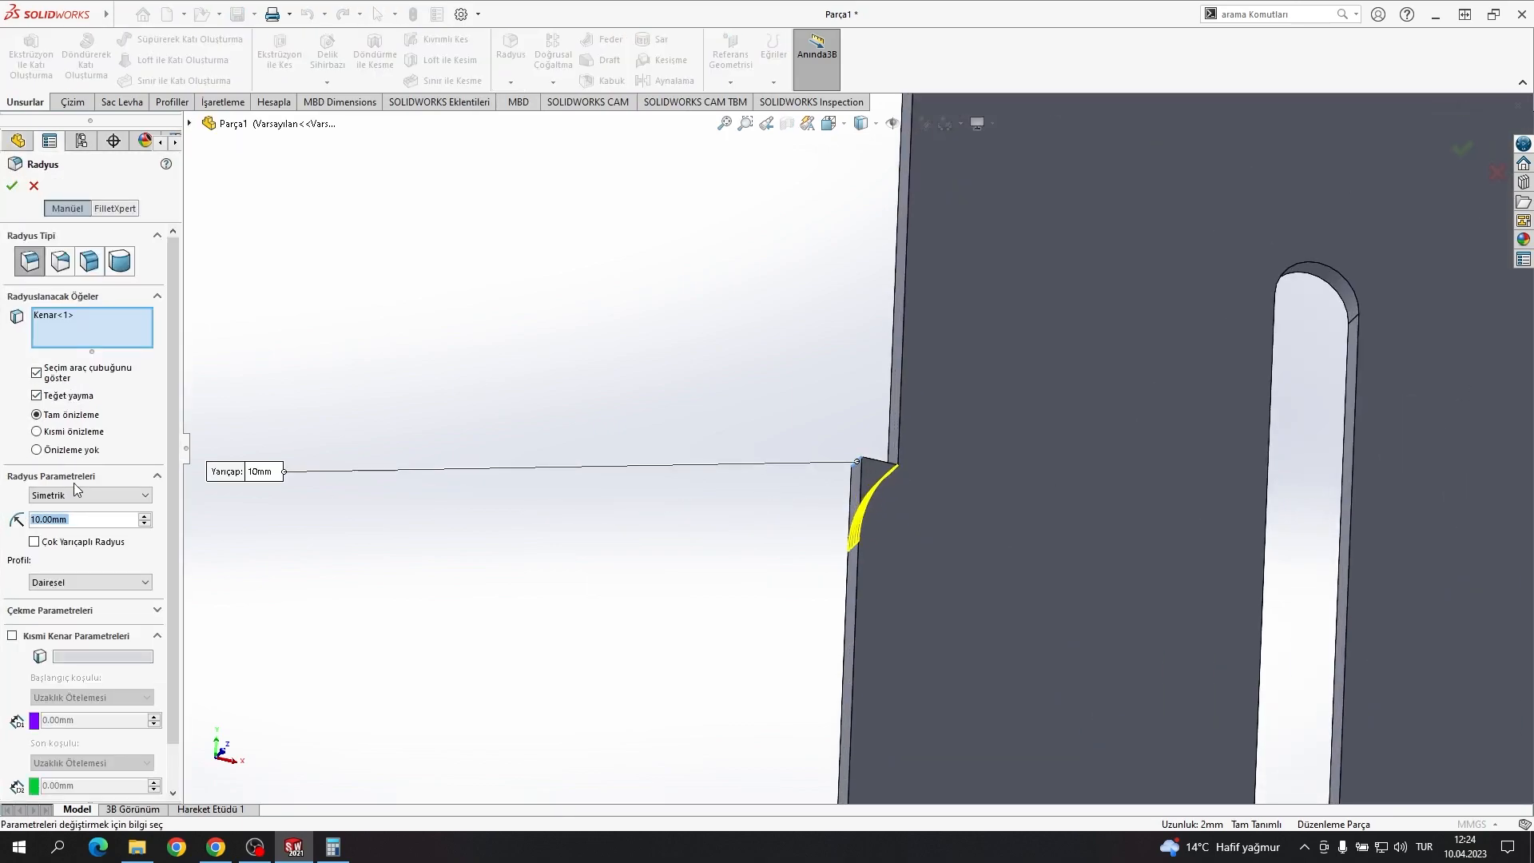
pyautogui.scroll(4, 867, 527)
pyautogui.scroll(-5, 864, 582)
pyautogui.click(810, 638)
pyautogui.scroll(9, 959, 591)
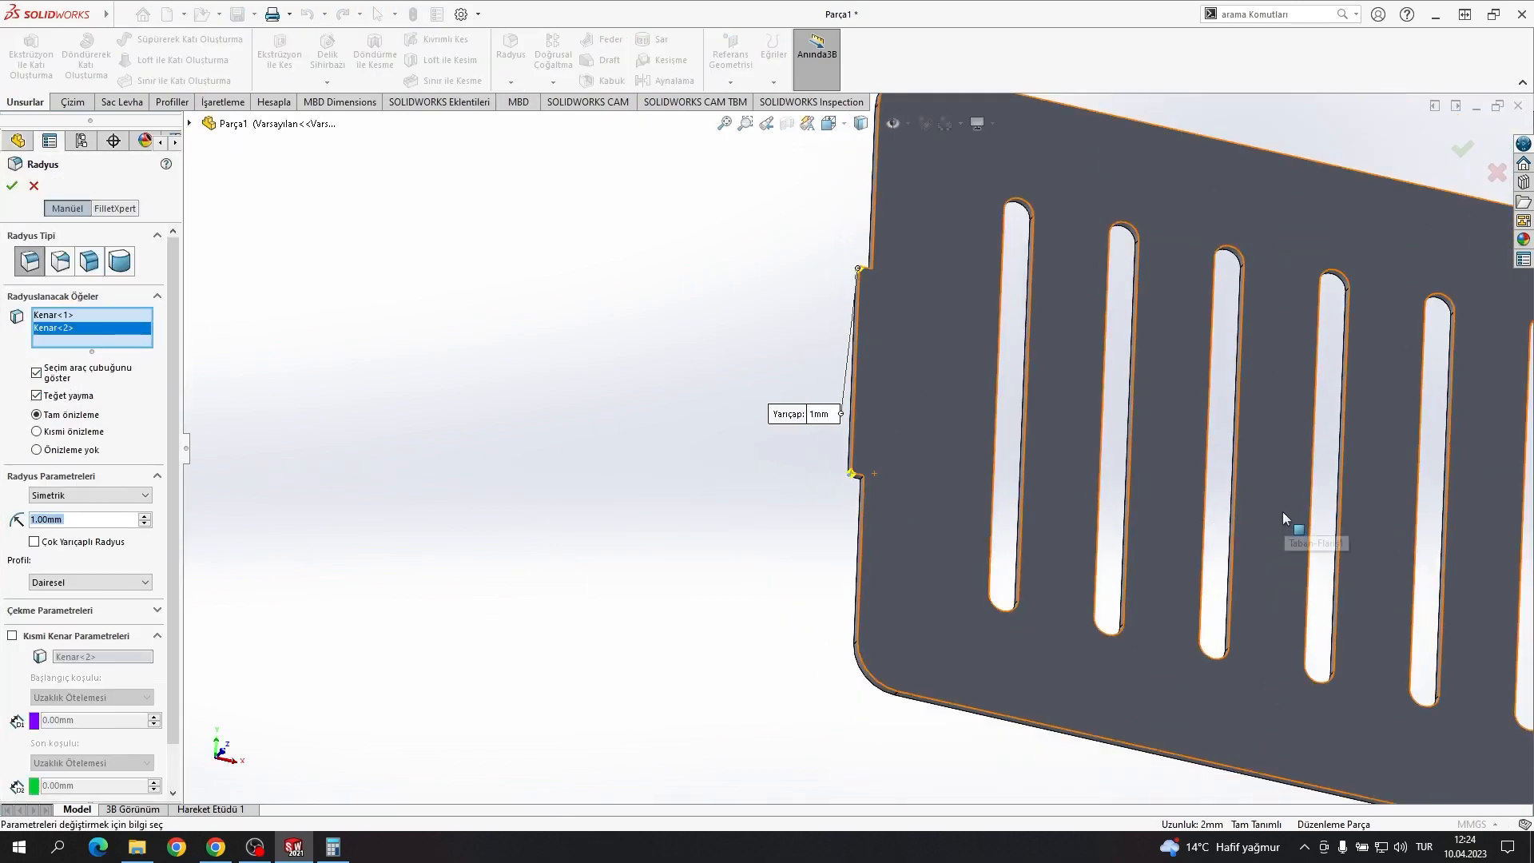
# Step: Add the two outer corner edges of the right-end tab to the 1 mm fillet and apply it
pyautogui.moveTo(1282, 512); pyautogui.dragTo(1216, 539, button='middle')
pyautogui.scroll(-9, 1174, 521)
pyautogui.click(889, 569)
pyautogui.scroll(5, 894, 567)
pyautogui.scroll(-5, 1069, 232)
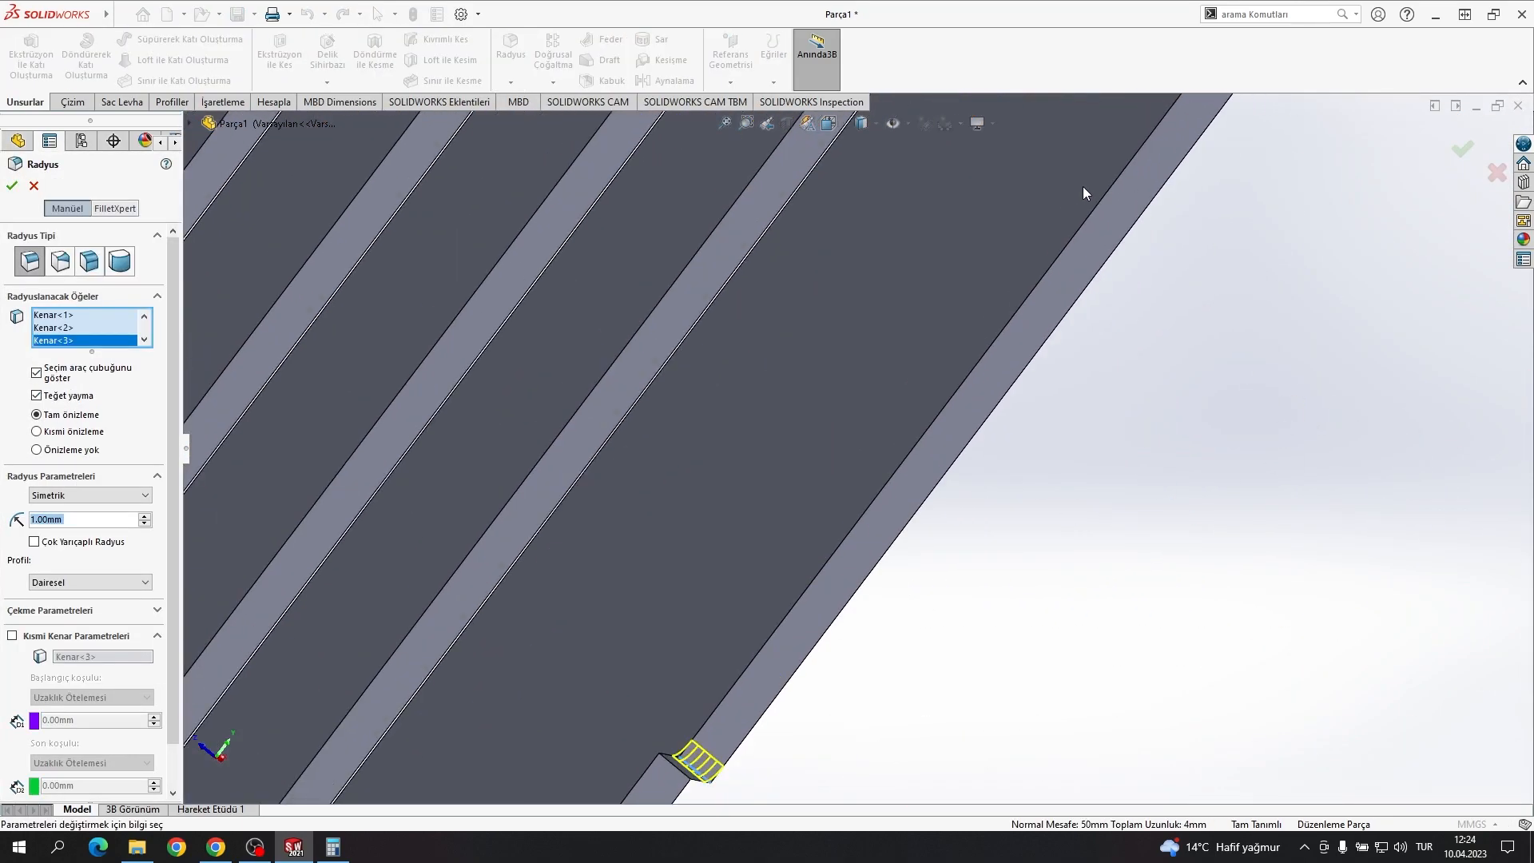
pyautogui.click(1000, 311)
pyautogui.scroll(10, 1110, 477)
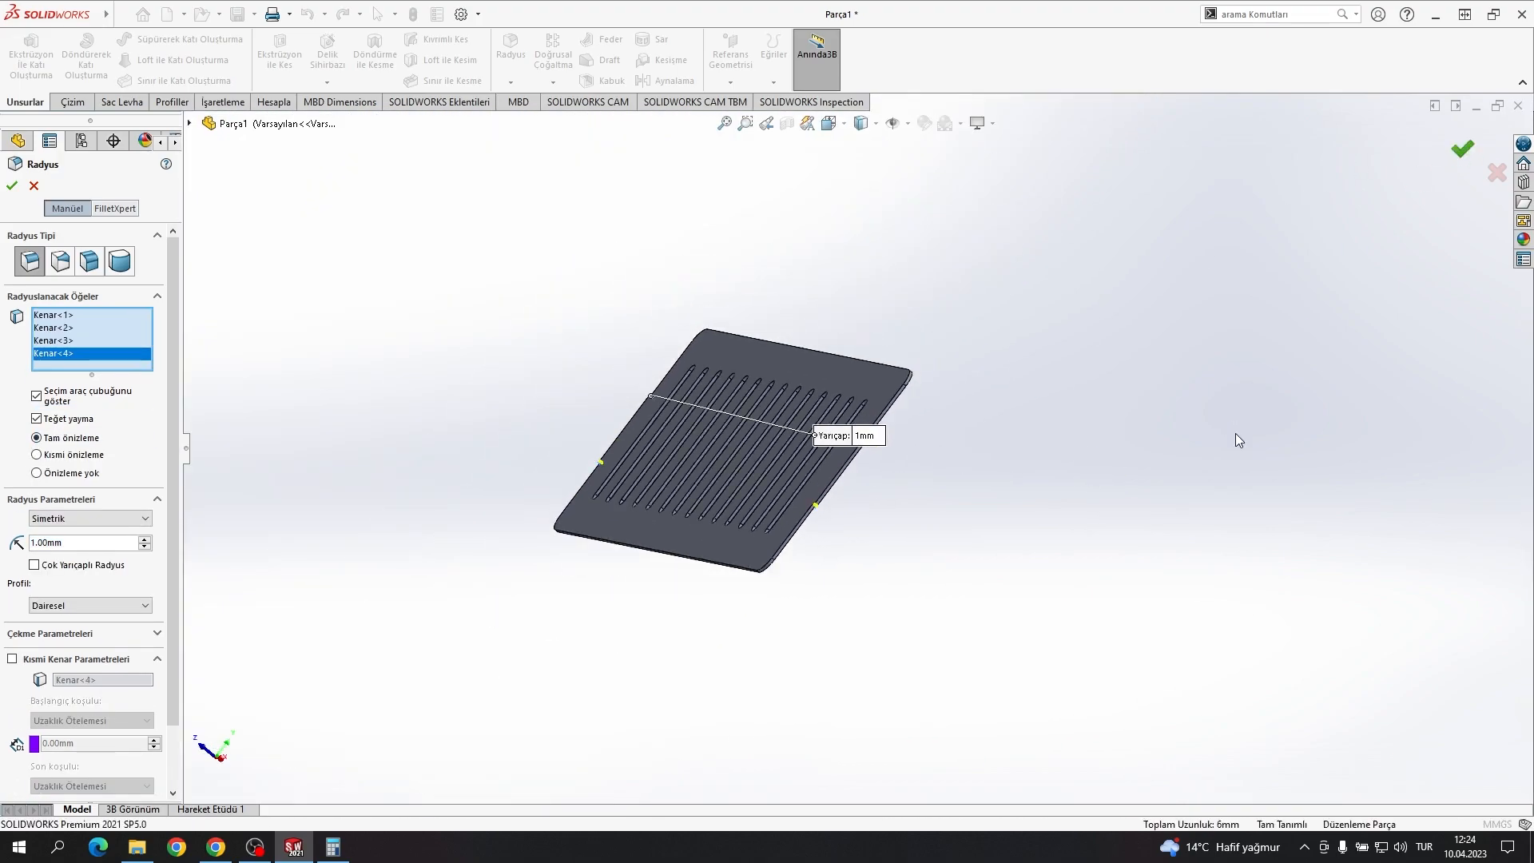
pyautogui.press('Return')
# Step: Set the spacing of the linear slot pattern to 20 mm
pyautogui.hotkey('ctrl', '7')
pyautogui.moveTo(768, 559); pyautogui.dragTo(735, 450, button='middle')
pyautogui.scroll(5, 809, 464)
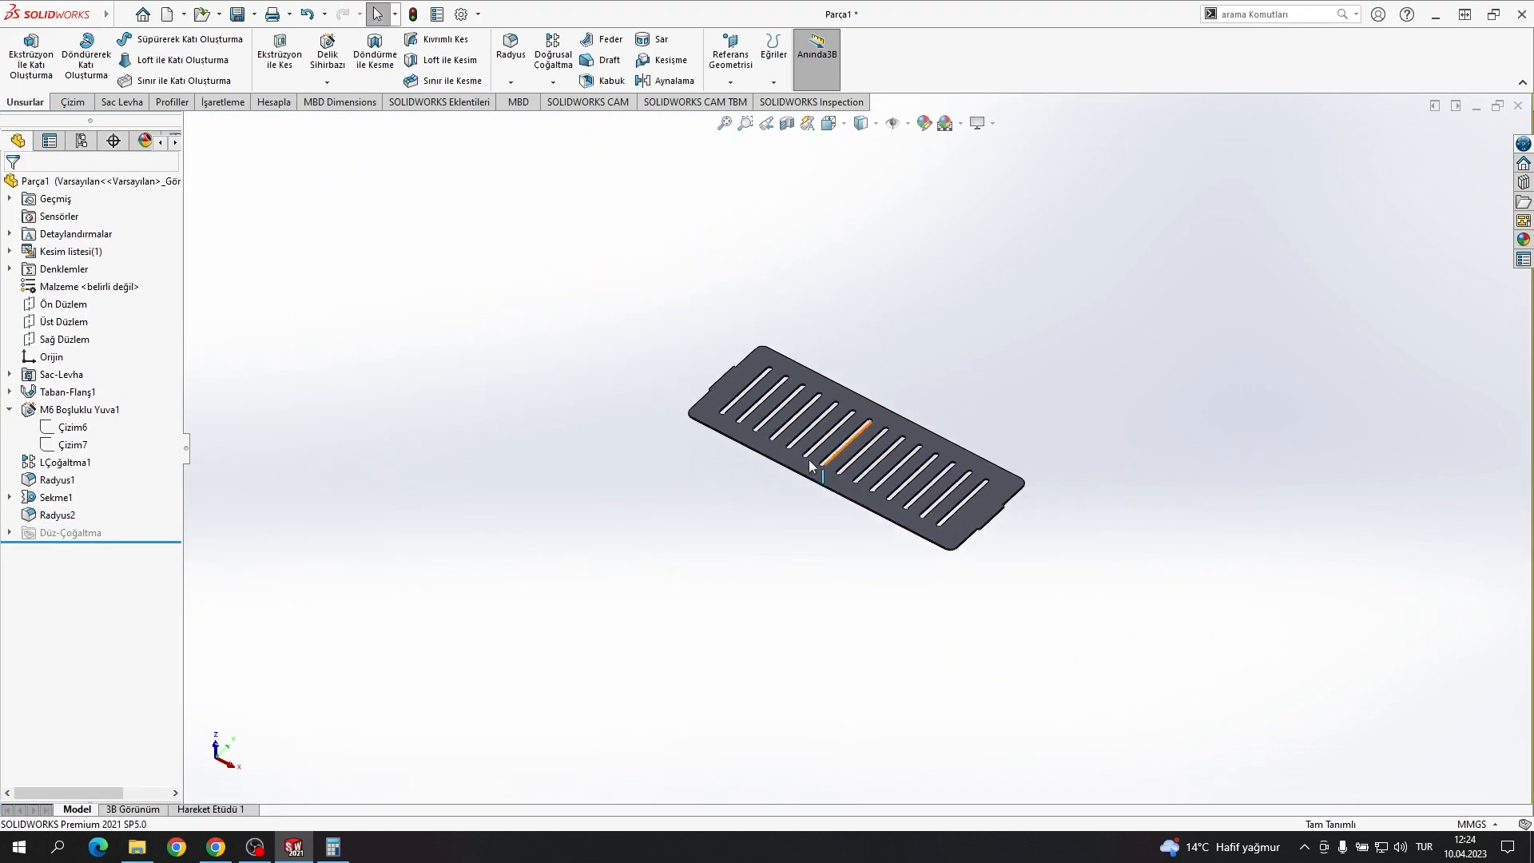
pyautogui.scroll(-8, 890, 454)
pyautogui.click(880, 425)
pyautogui.scroll(8, 680, 430)
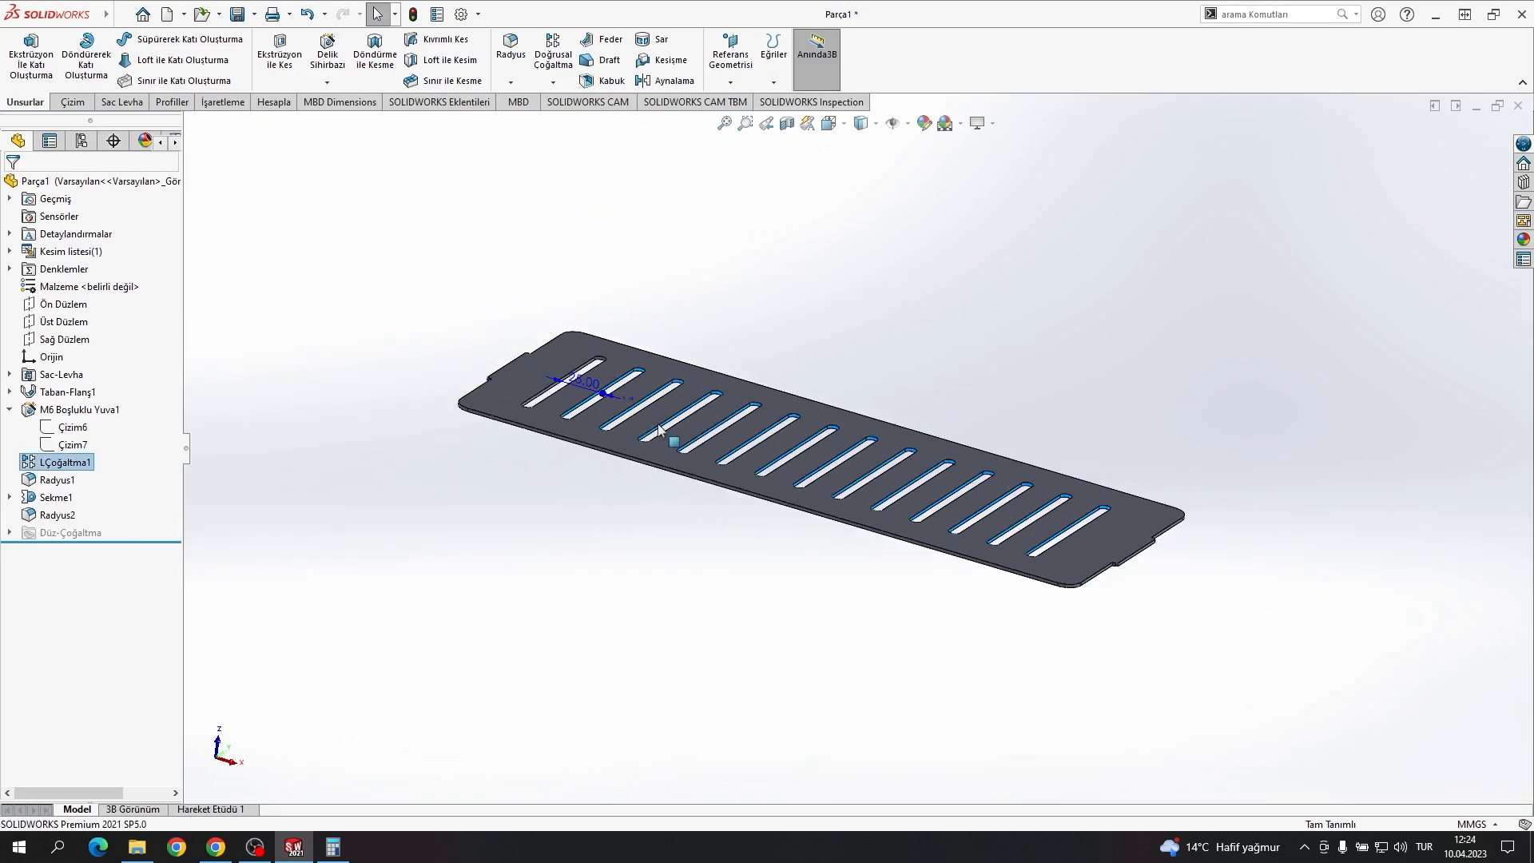
pyautogui.doubleClick(584, 382)
pyautogui.write('20')
pyautogui.press('Return')
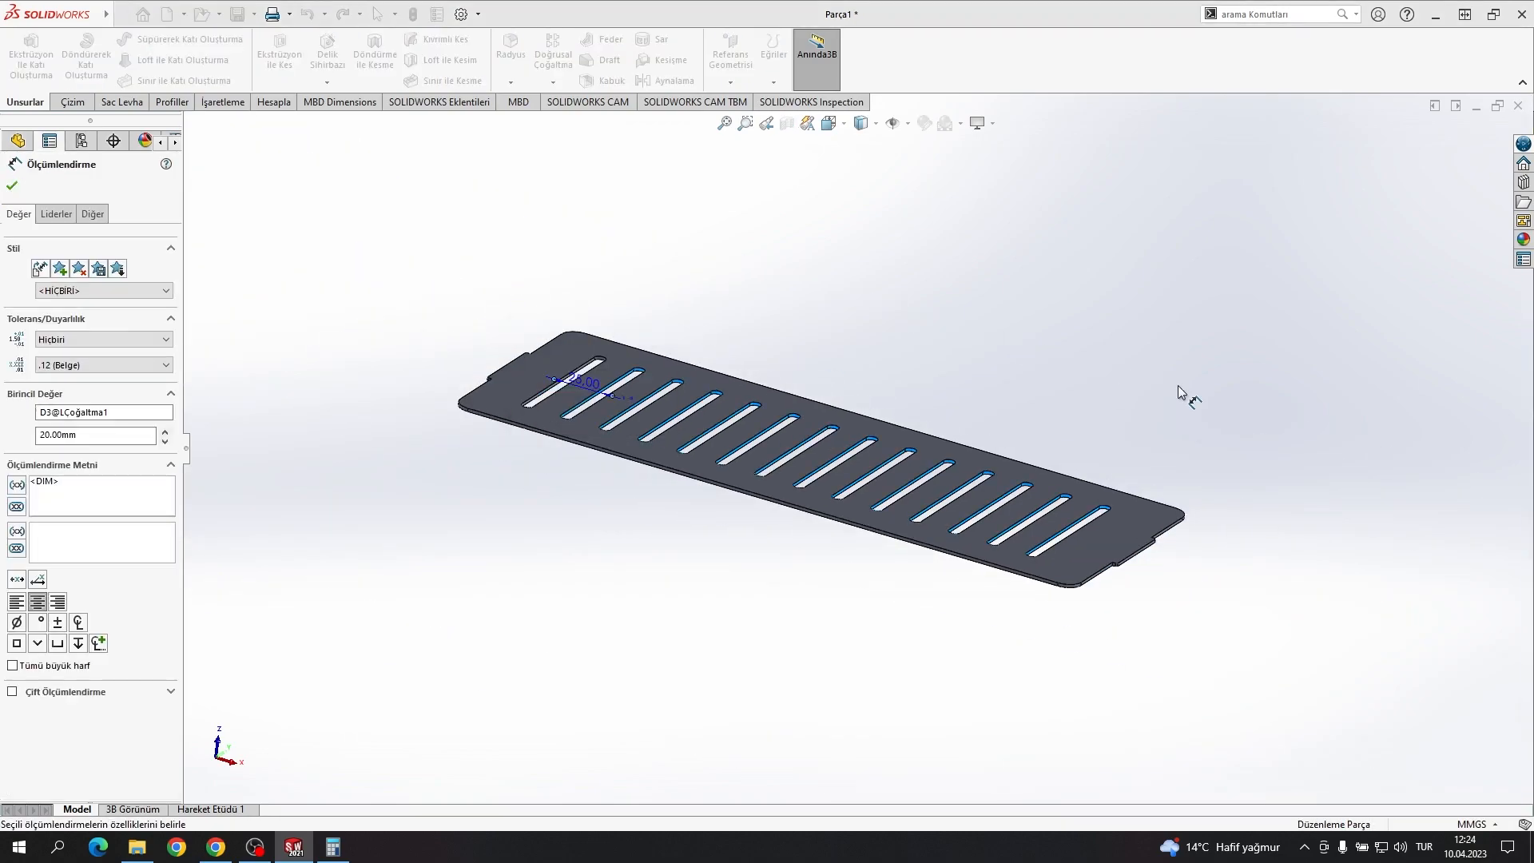
# Step: Increase the number of slots in the linear pattern so the row extends further along the plate
pyautogui.scroll(-5, 752, 430)
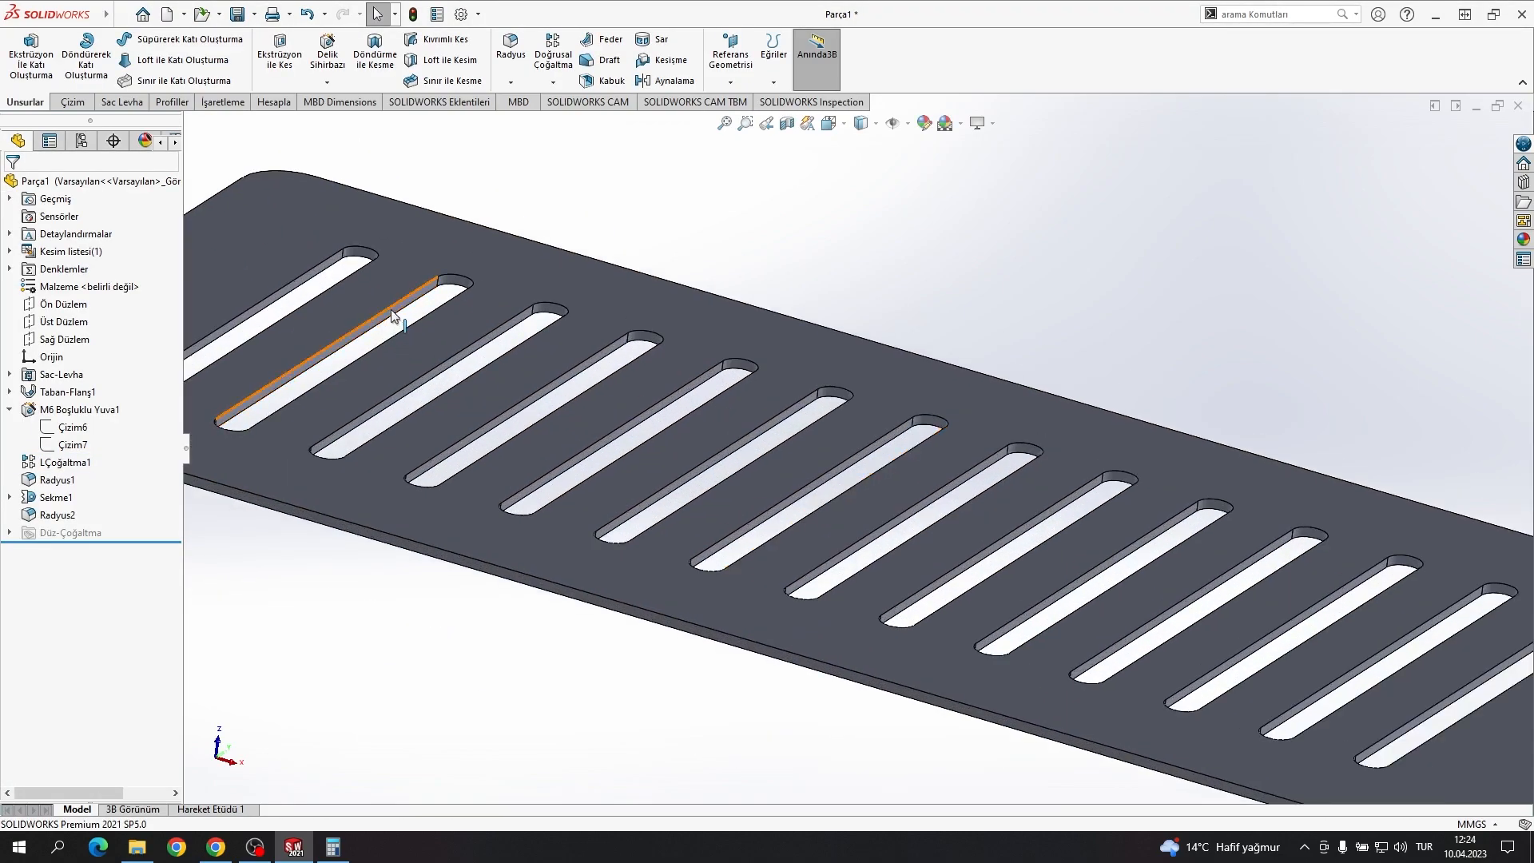
pyautogui.click(394, 317)
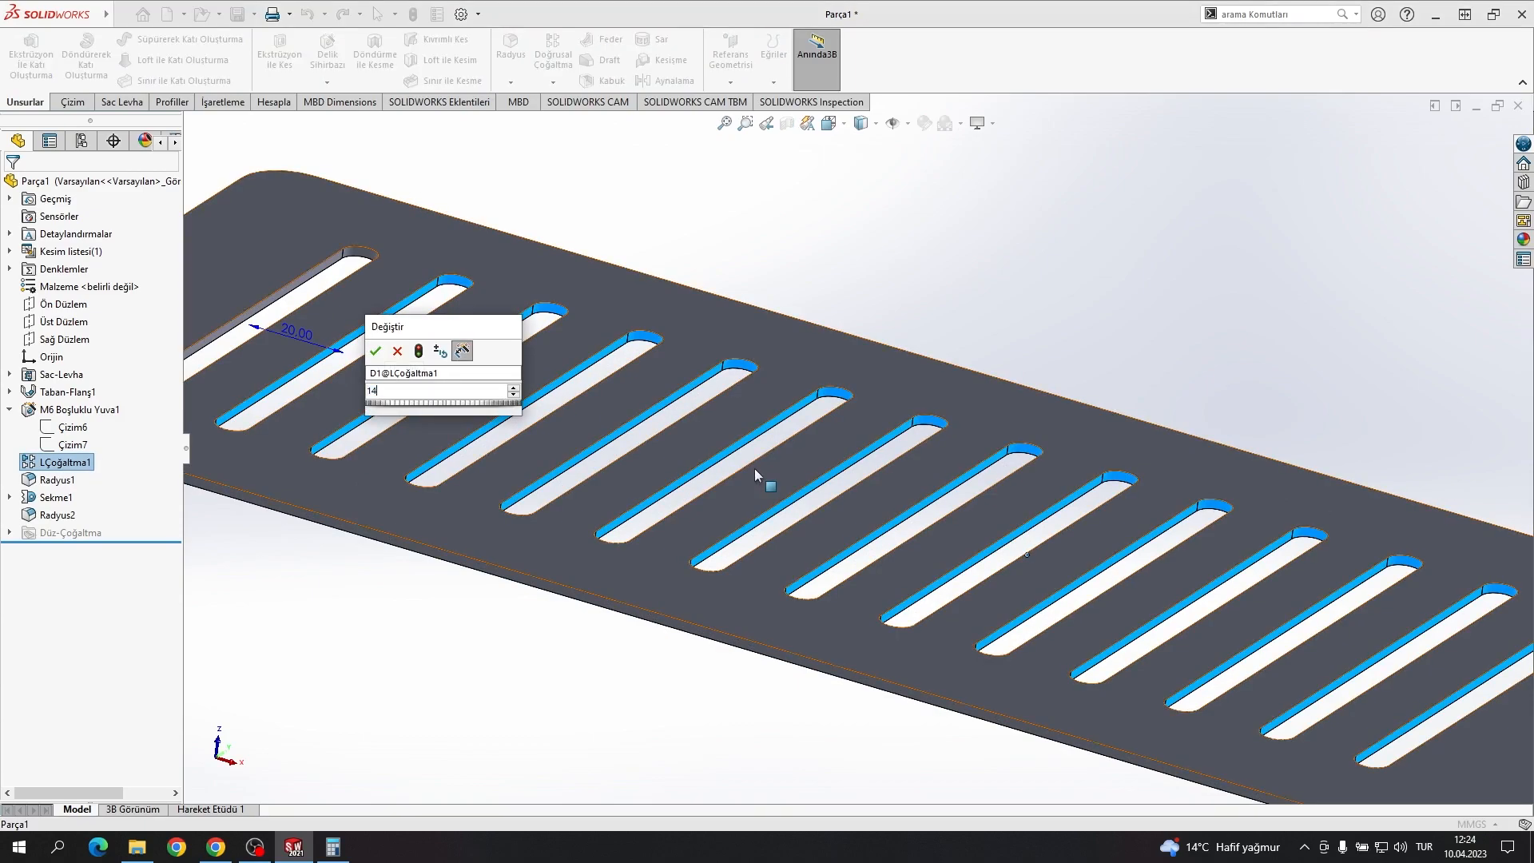
pyautogui.scroll(6, 775, 472)
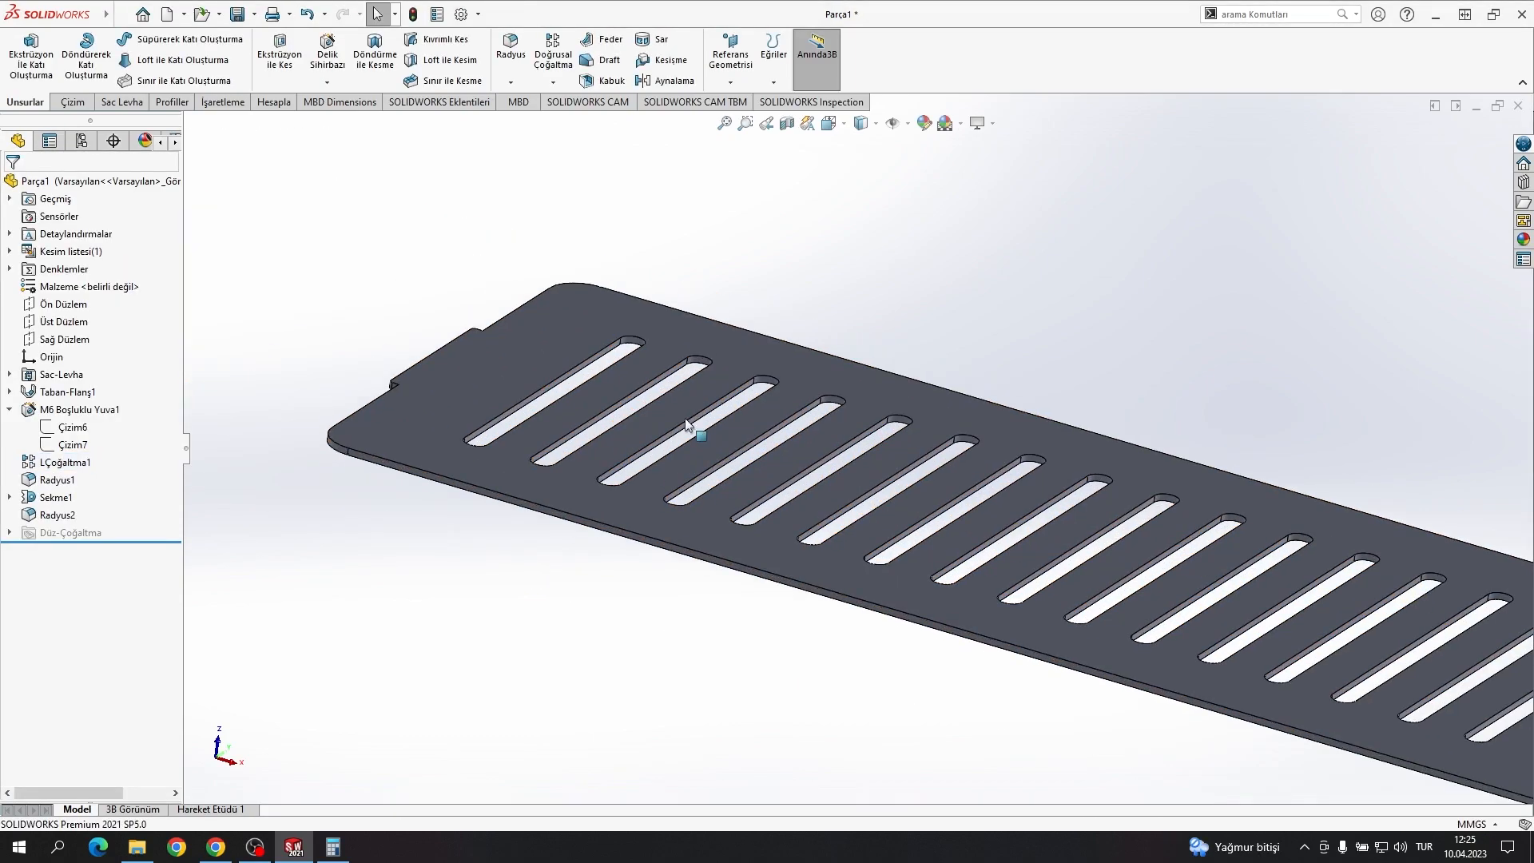
pyautogui.click(52, 463)
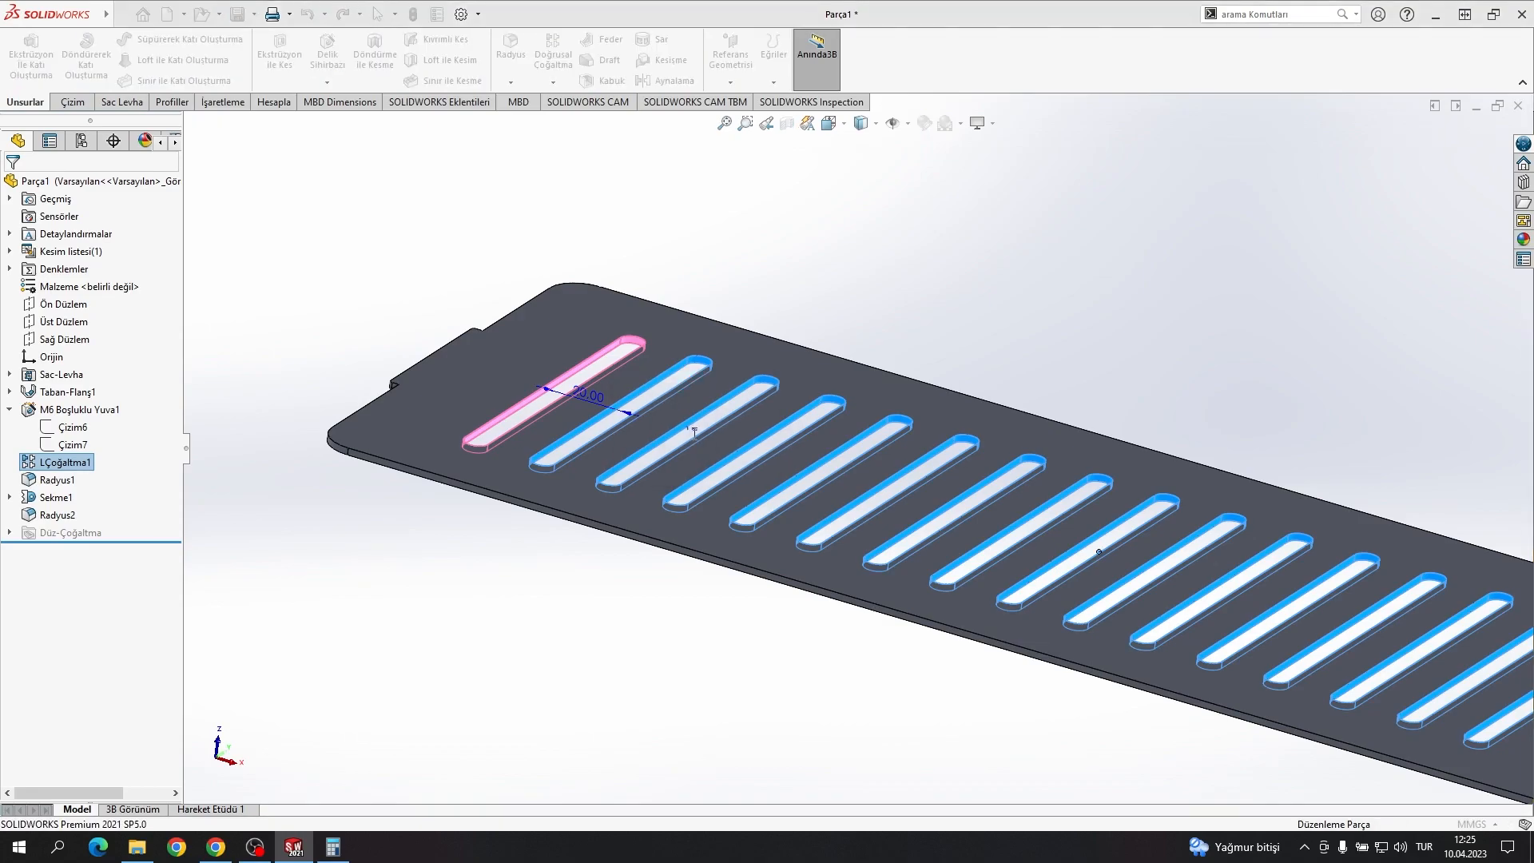
# Step: Measure the distance between the last slot's outer side and the plate's right end face
pyautogui.scroll(6, 839, 487)
pyautogui.scroll(-9, 1118, 528)
pyautogui.moveTo(863, 514); pyautogui.dragTo(959, 464, button='middle')
pyautogui.click(825, 547)
pyautogui.scroll(3, 831, 540)
pyautogui.scroll(-5, 966, 467)
pyautogui.click(965, 462)
pyautogui.scroll(9, 895, 445)
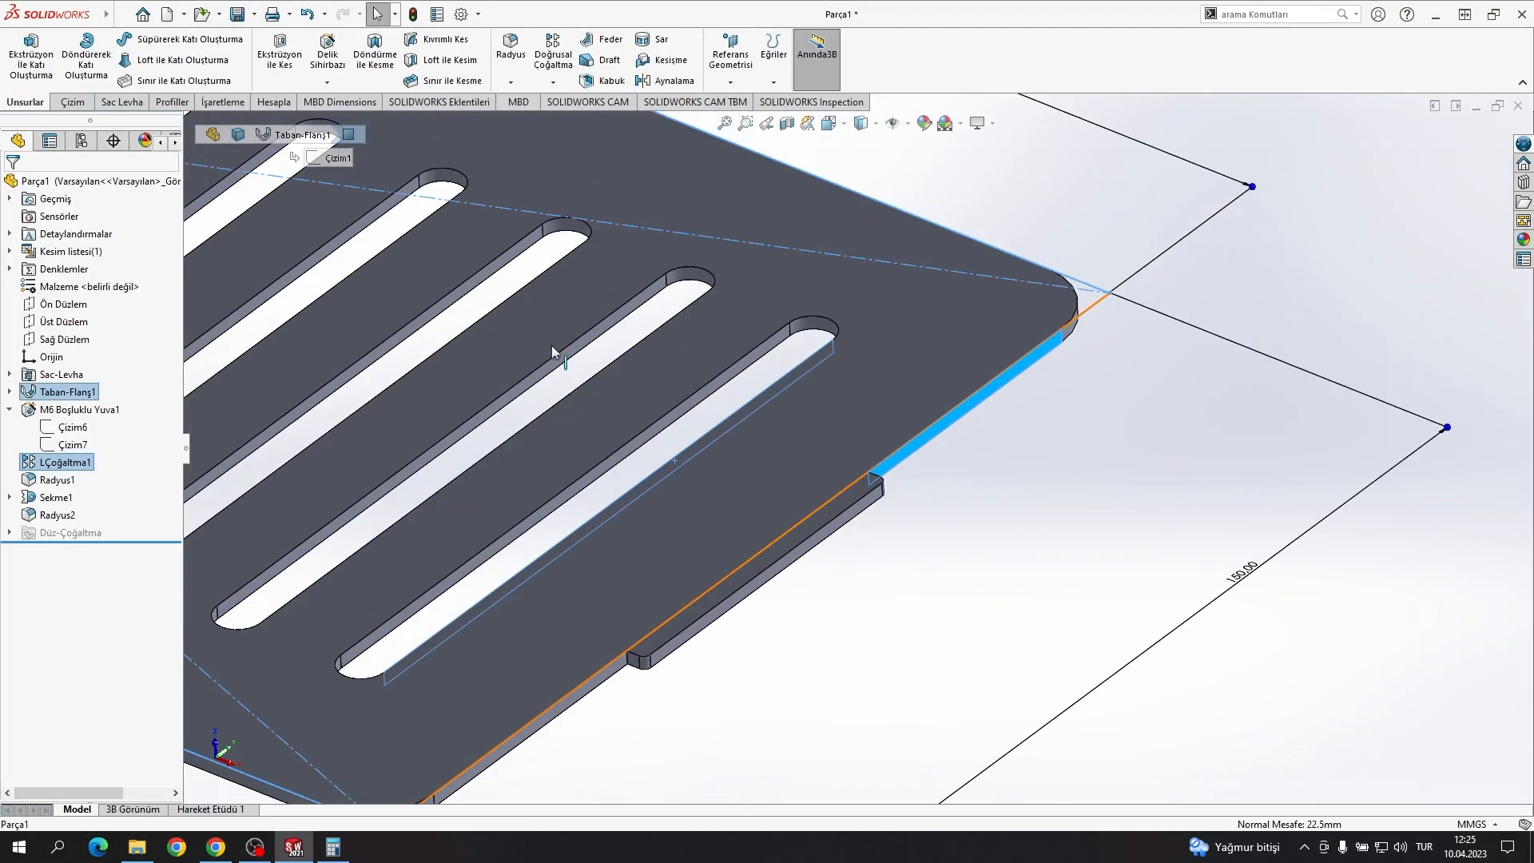
# Step: Measure the distance between the first slot's outer side and the plate's left end face
pyautogui.scroll(-12, 717, 386)
pyautogui.click(803, 436)
pyautogui.scroll(7, 795, 432)
pyautogui.moveTo(763, 412); pyautogui.dragTo(732, 434, button='middle')
pyautogui.moveTo(732, 434); pyautogui.dragTo(620, 571)
pyautogui.scroll(-5, 601, 606)
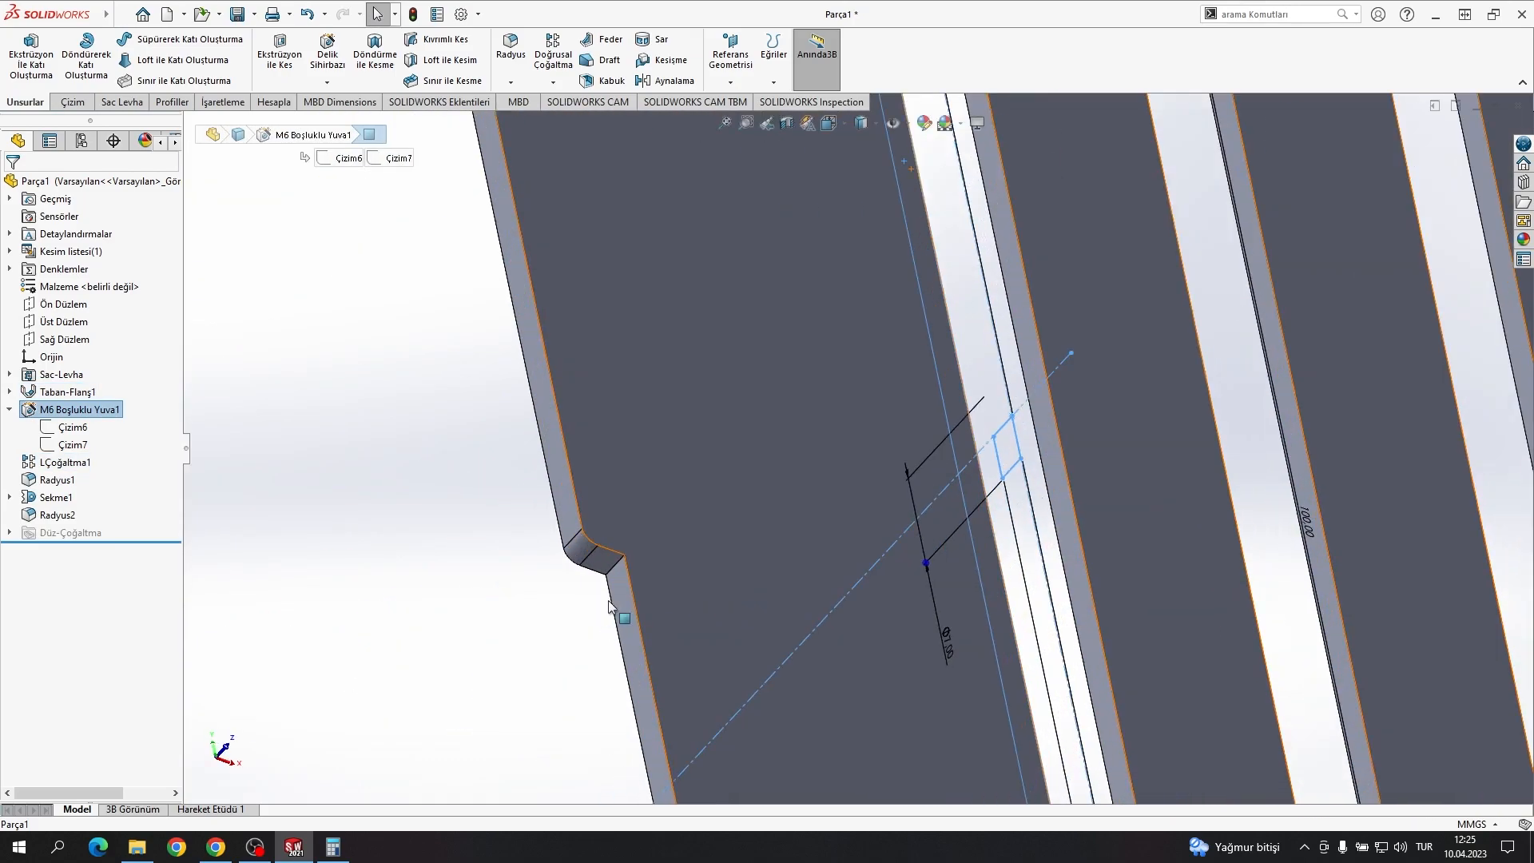
pyautogui.keyDown('ctrl'); pyautogui.click(629, 601); pyautogui.keyUp('ctrl')
pyautogui.scroll(5, 639, 598)
# Step: Divide 53 by 2 in Calculator, and set the first slot's distance from the plate's left end to 26.5 mm
pyautogui.click(339, 846)
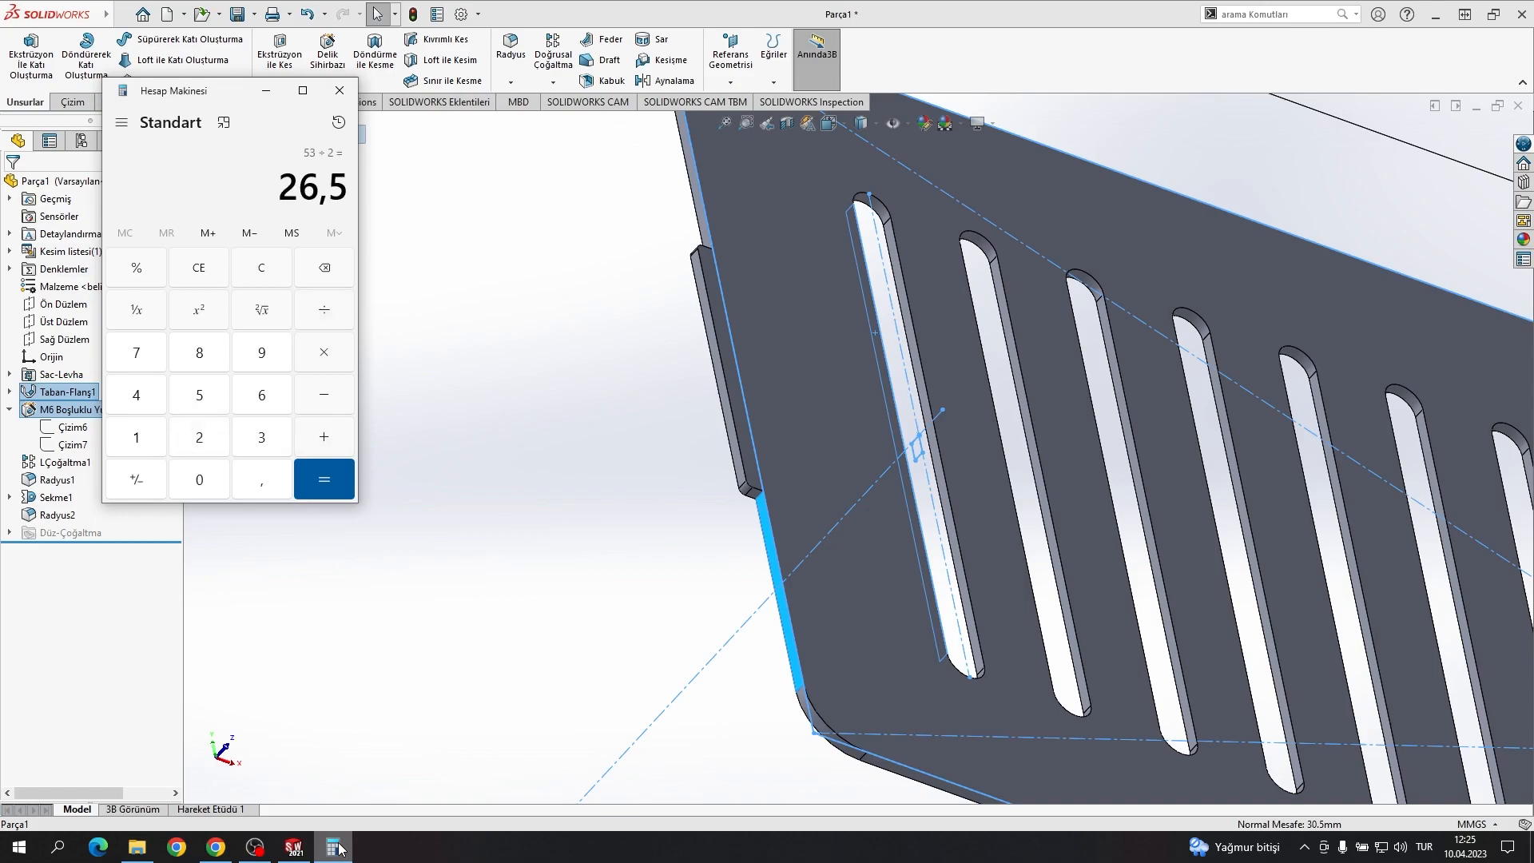
pyautogui.click(657, 352)
pyautogui.scroll(-5, 895, 220)
pyautogui.click(832, 241)
pyautogui.scroll(9, 827, 235)
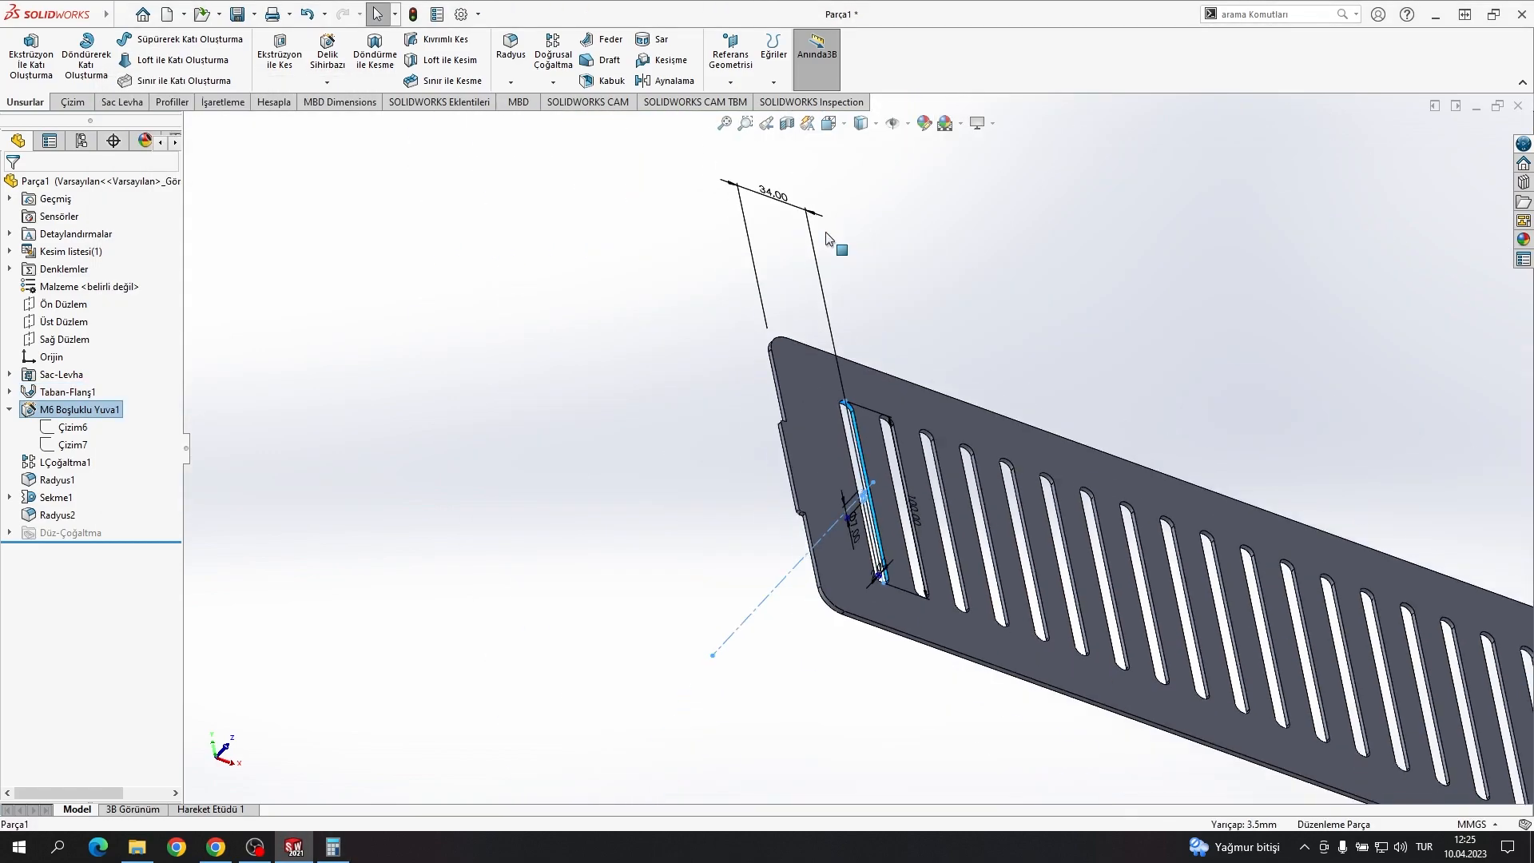
pyautogui.doubleClick(788, 200)
pyautogui.write('26.5')
pyautogui.press('Return')
pyautogui.click(1047, 401)
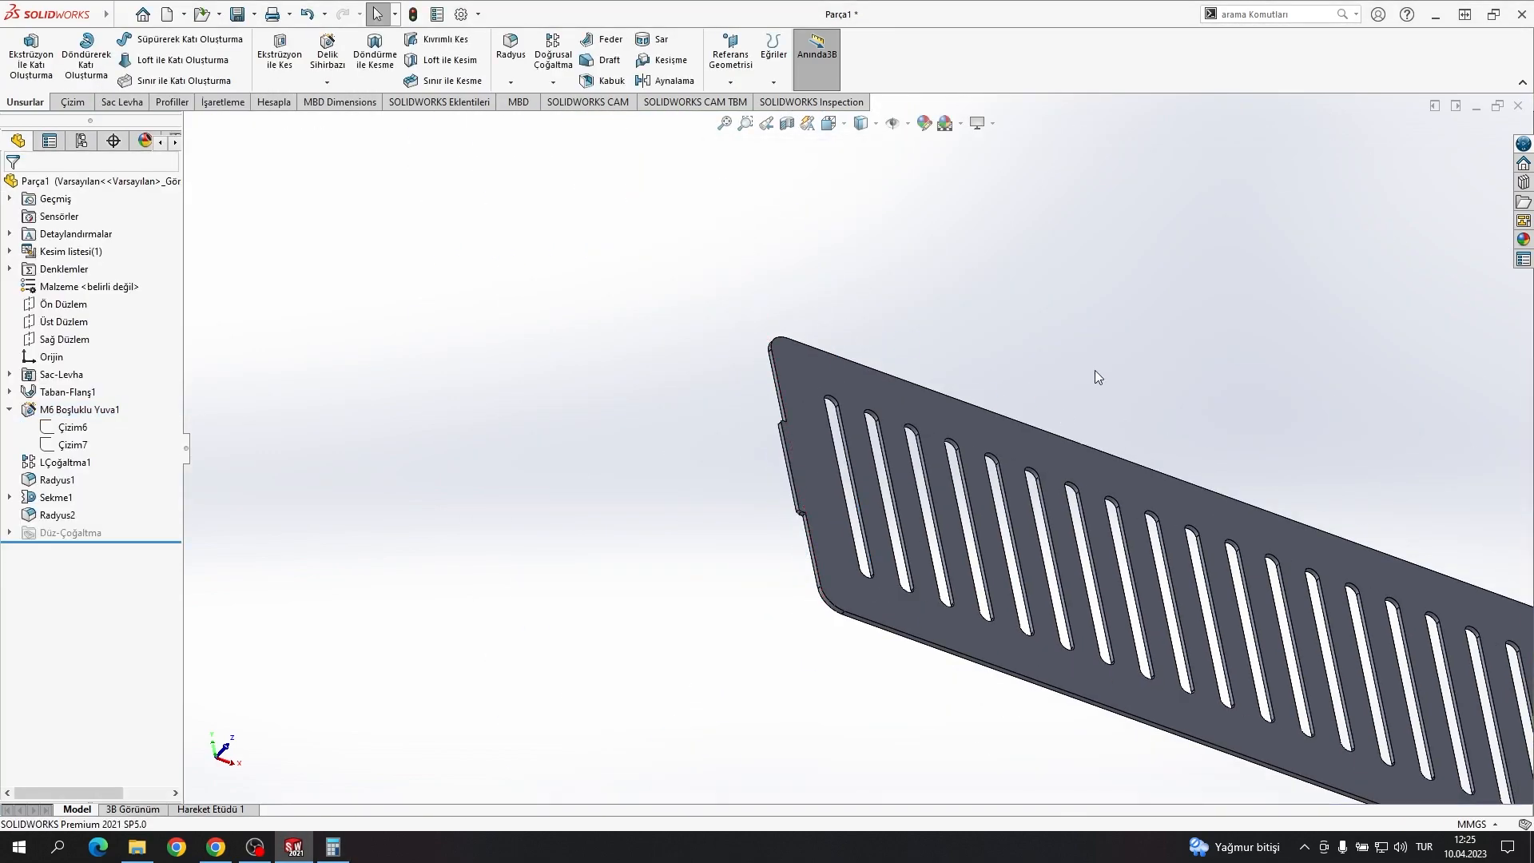
# Step: Show the plate from the front and save the part as Plate 1 in the desktop's Çizimler > Mangal folder
pyautogui.scroll(6, 1079, 412)
pyautogui.scroll(-5, 1061, 453)
pyautogui.moveTo(1061, 453); pyautogui.dragTo(925, 390, button='middle')
pyautogui.press('space')
pyautogui.click(673, 514)
pyautogui.hotkey('ctrl', 's')
pyautogui.scroll(-1, 771, 403)
pyautogui.click(768, 254)
pyautogui.scroll(-3, 707, 353)
pyautogui.doubleClick(707, 354)
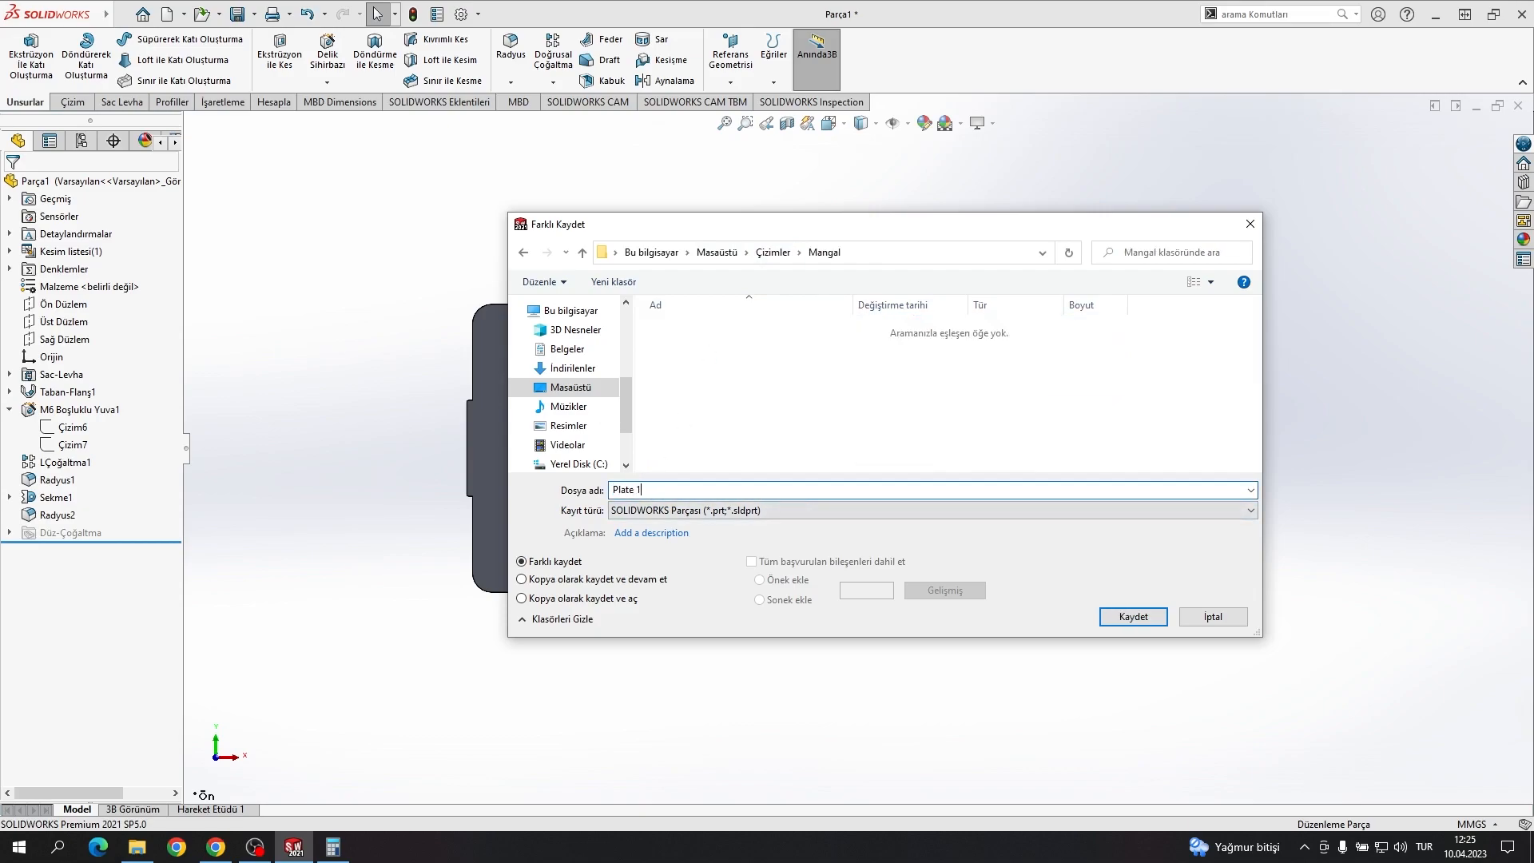
pyautogui.write('Plate 1')
pyautogui.press('Return')
pyautogui.moveTo(1133, 280); pyautogui.dragTo(756, 478, button='middle')
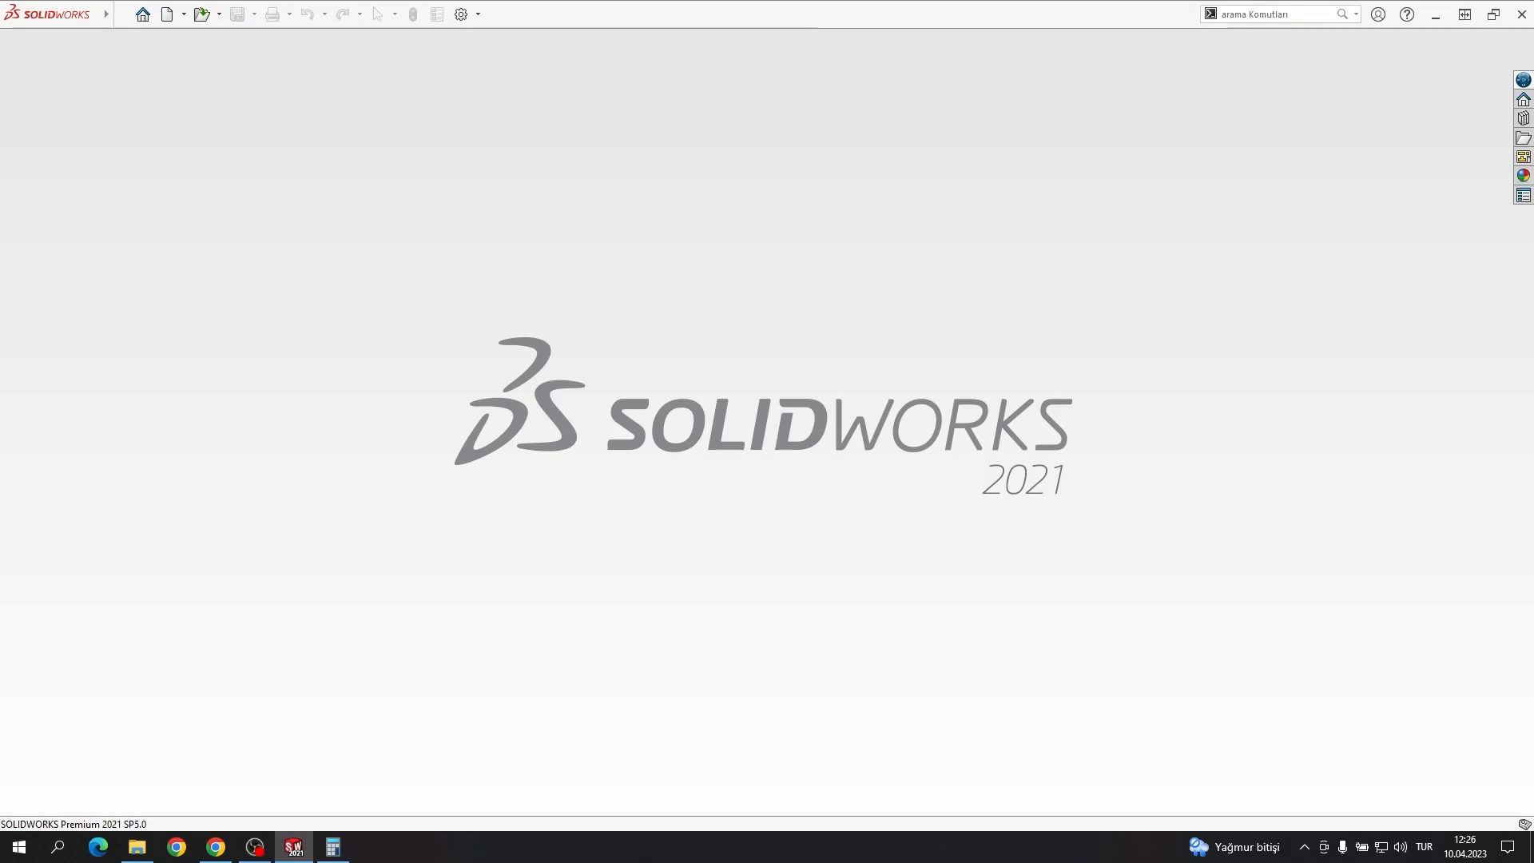
# Step: Start a new part and sketch a center rectangle about 115 mm wide on the front plane, centered on the origin
pyautogui.click(167, 15)
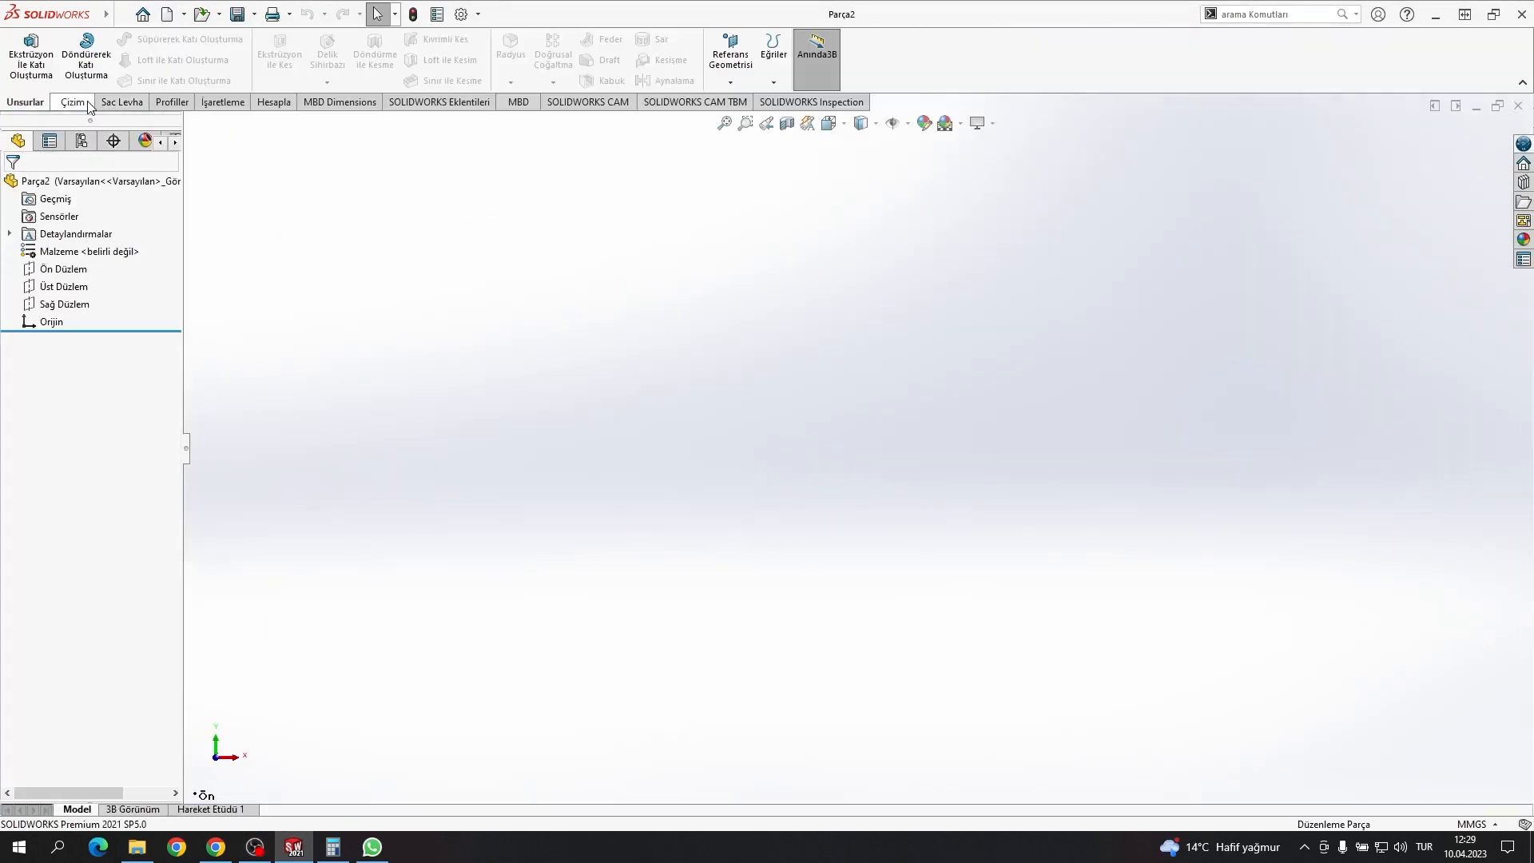
pyautogui.click(90, 108)
pyautogui.click(19, 48)
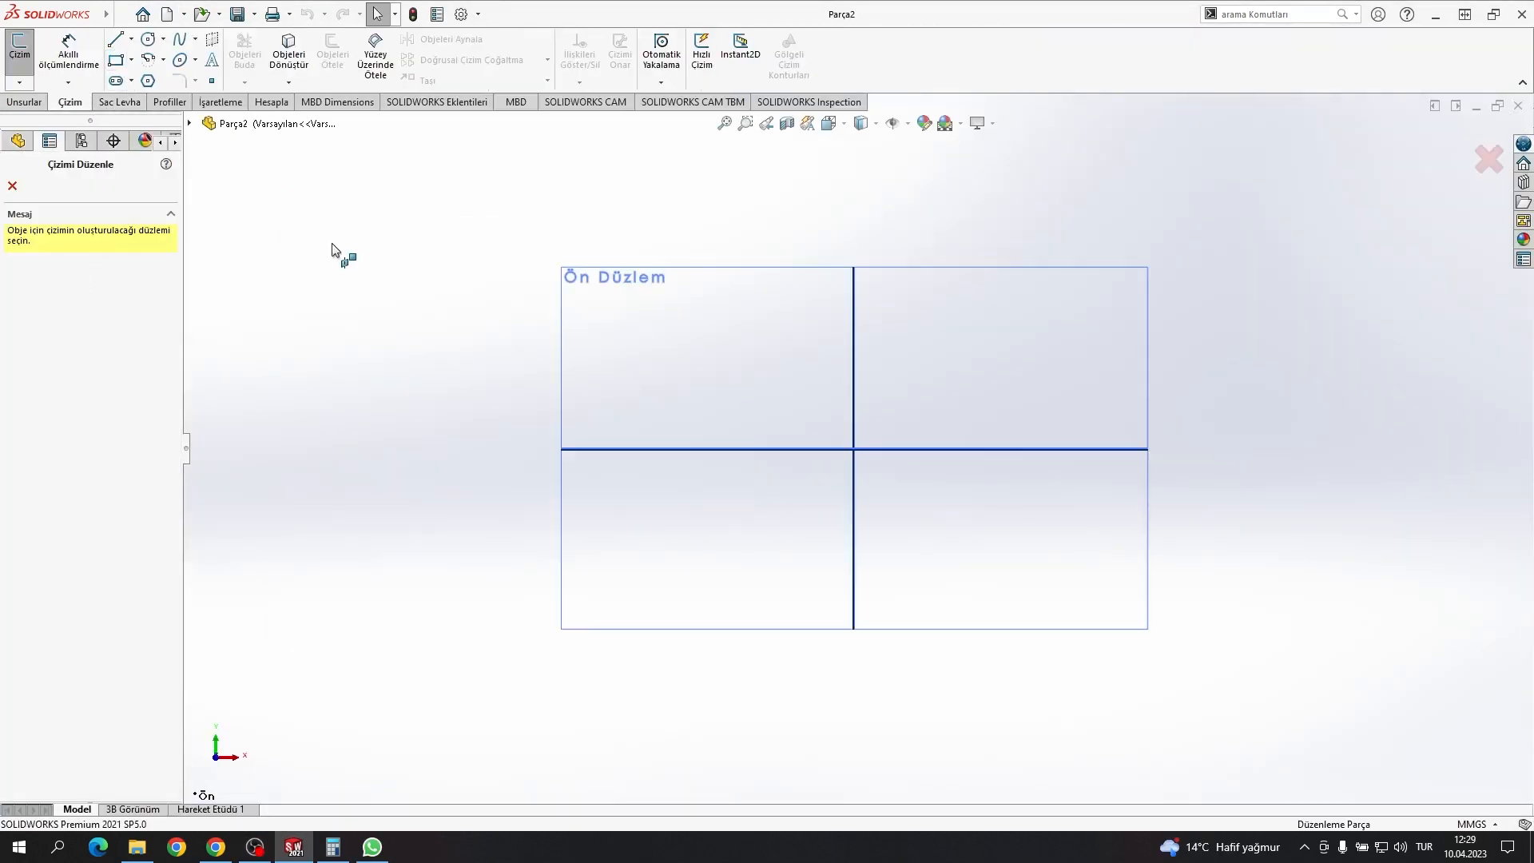
pyautogui.click(131, 59)
pyautogui.click(774, 401)
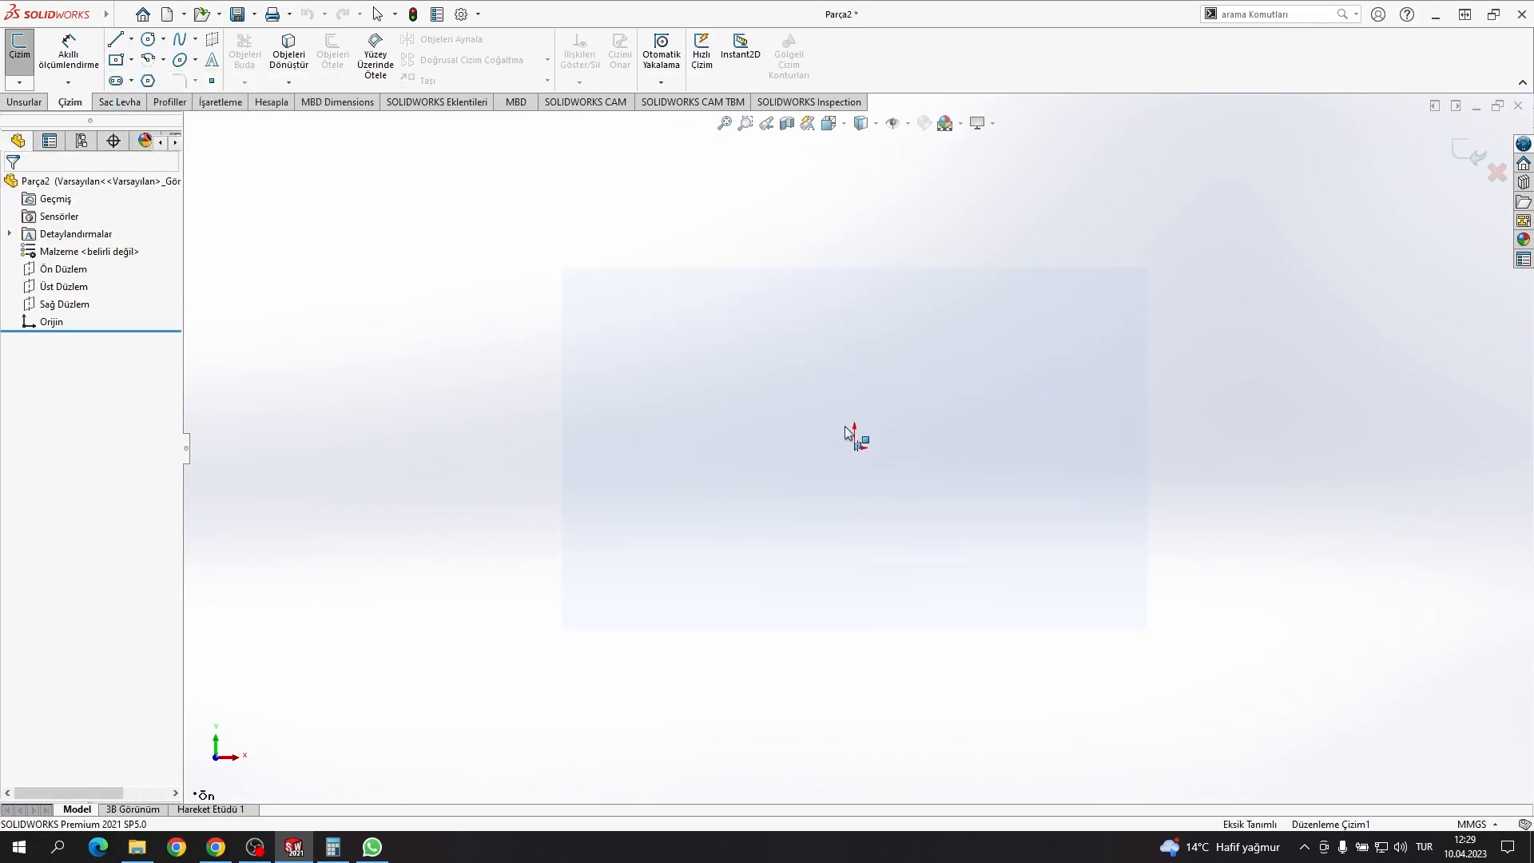
pyautogui.click(854, 448)
pyautogui.click(1044, 232)
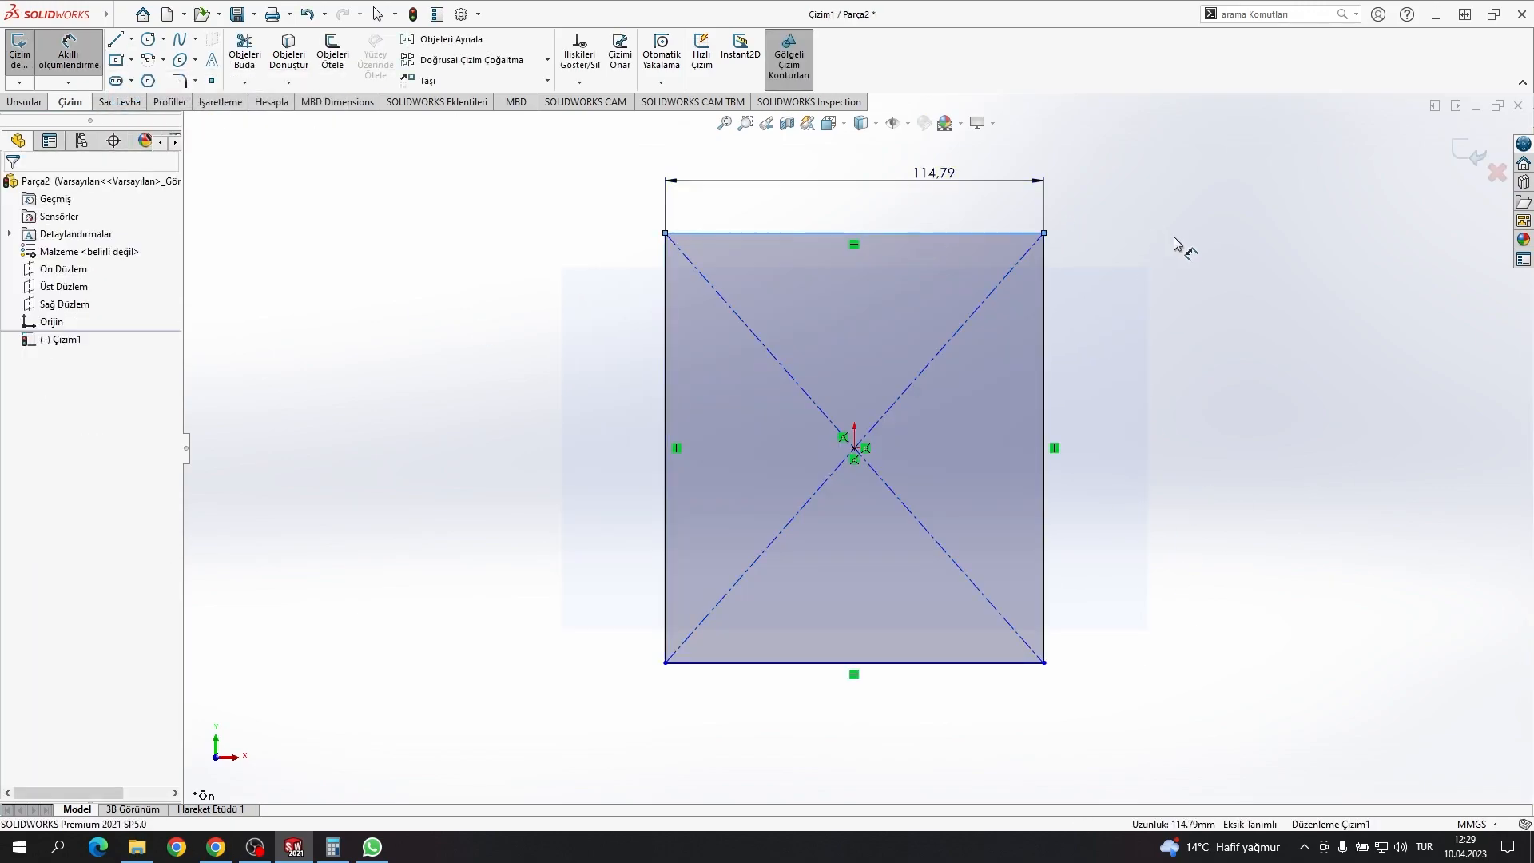
# Step: Dimension the rectangle 300 mm wide and 400 mm high
pyautogui.write('300')
pyautogui.press('Return')
pyautogui.click(1044, 328)
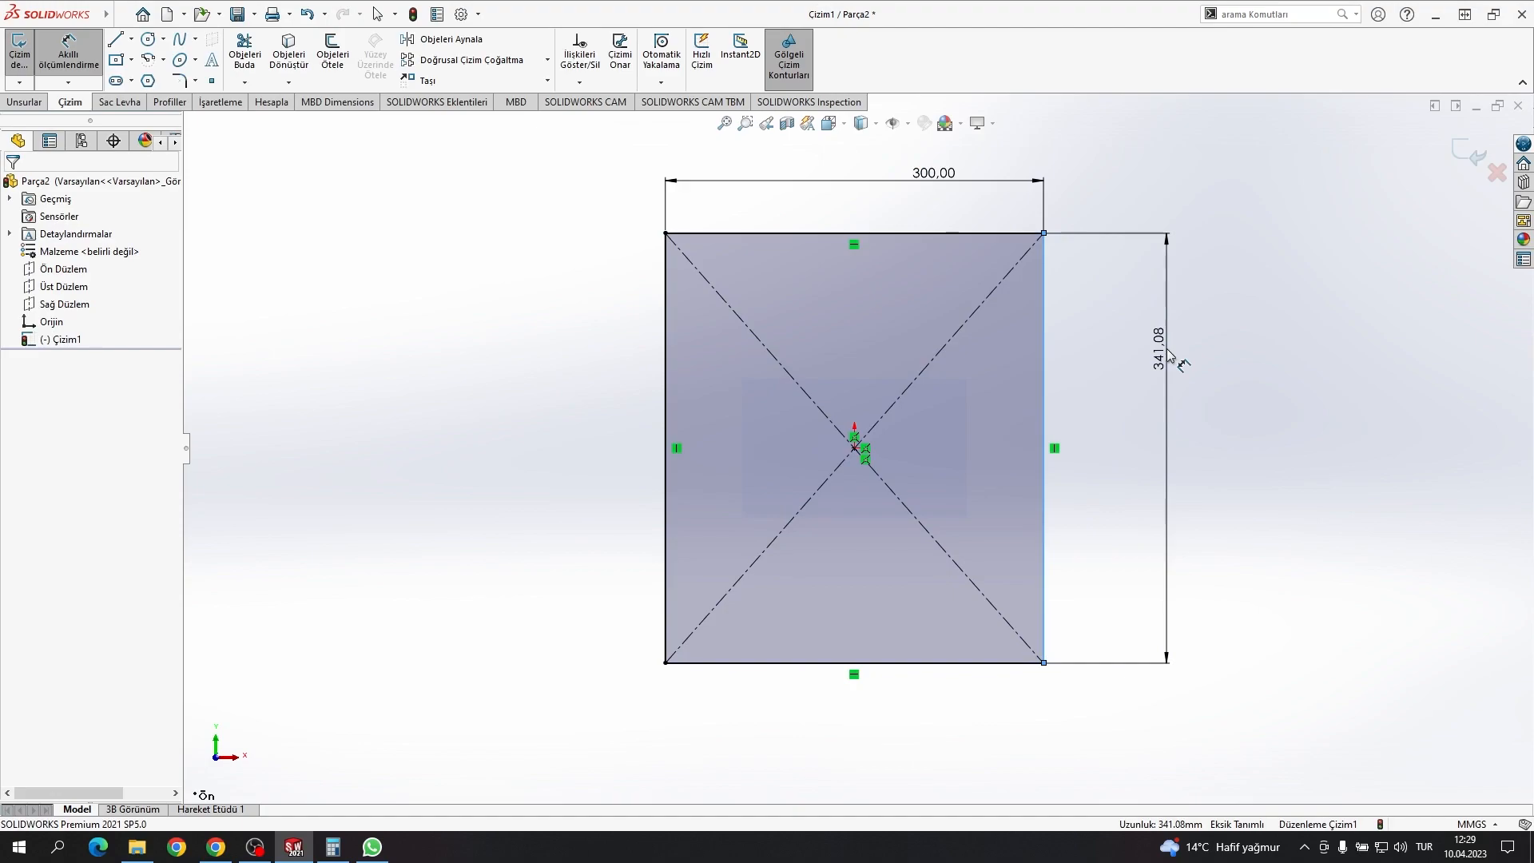
pyautogui.click(1169, 355)
pyautogui.write('400')
pyautogui.press('Return')
pyautogui.scroll(5, 1071, 395)
pyautogui.scroll(-5, 930, 368)
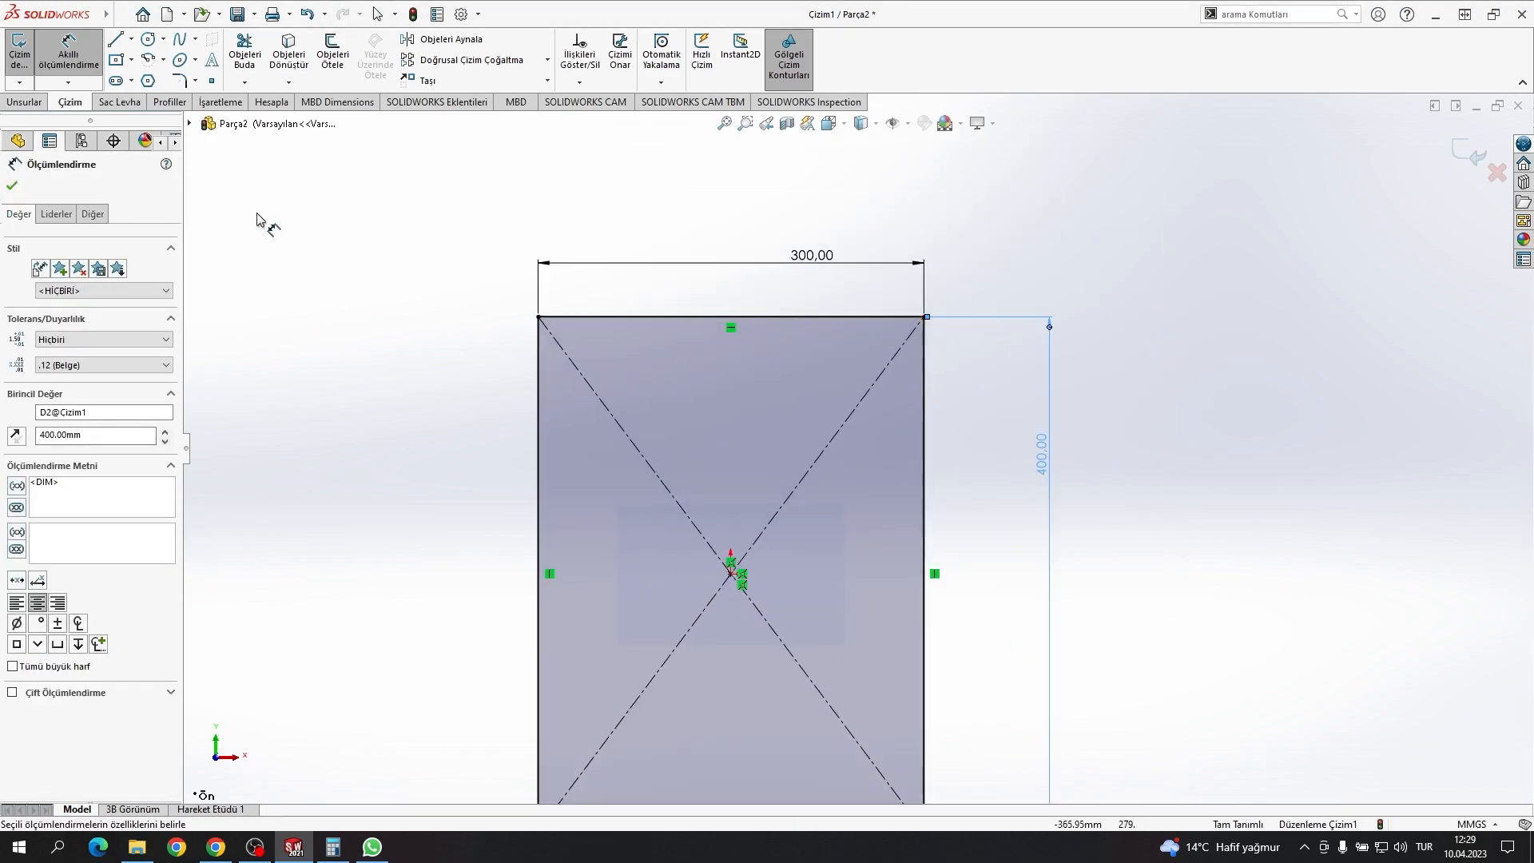
# Step: Create a 2 mm thick sheet-metal base flange from the rectangle and view it from the front
pyautogui.click(120, 102)
pyautogui.click(33, 49)
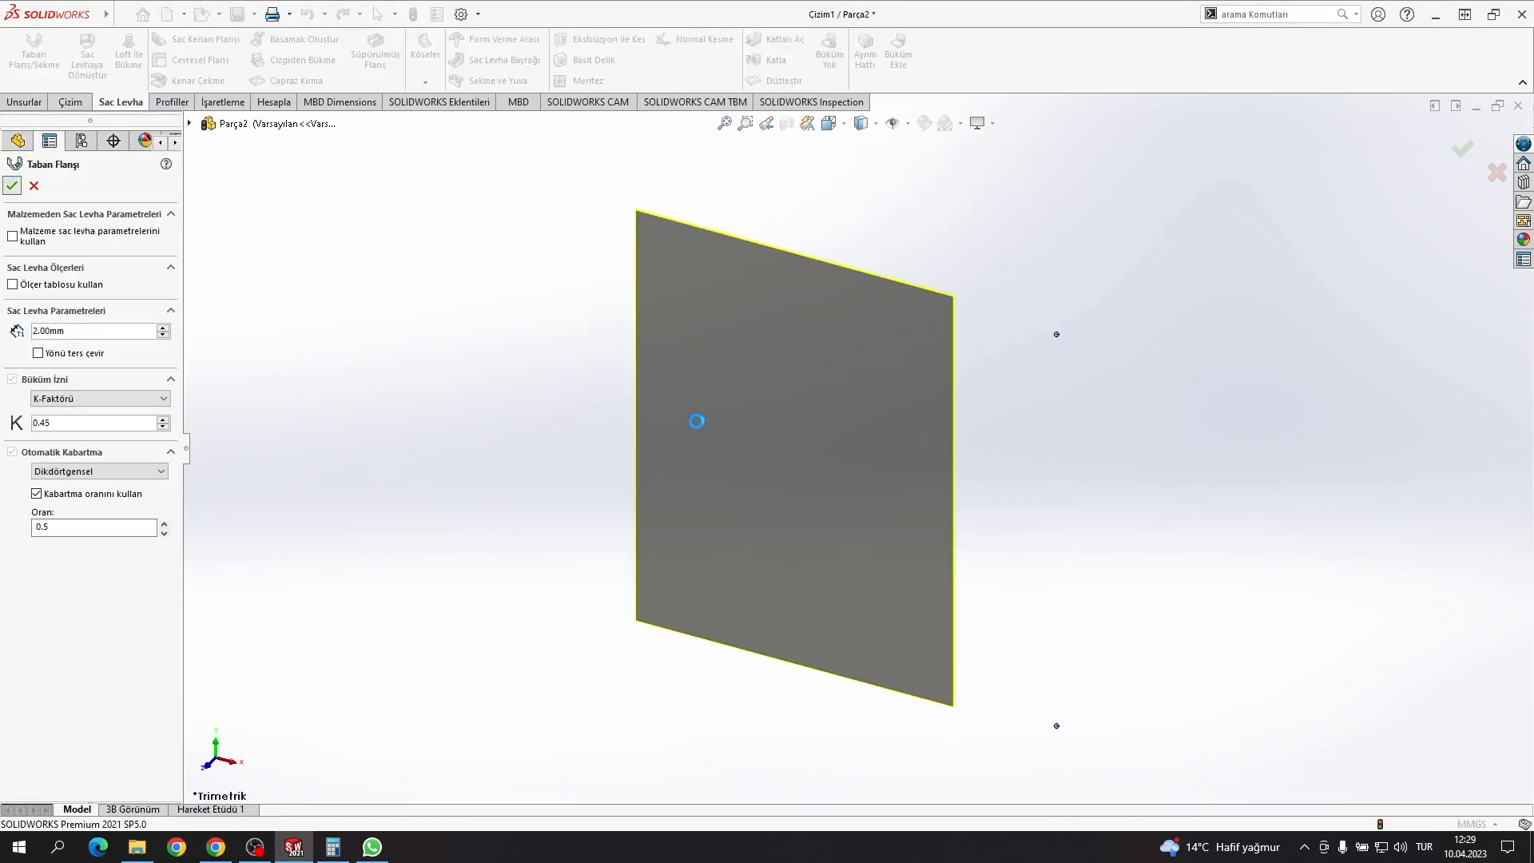
pyautogui.press('space')
pyautogui.click(617, 543)
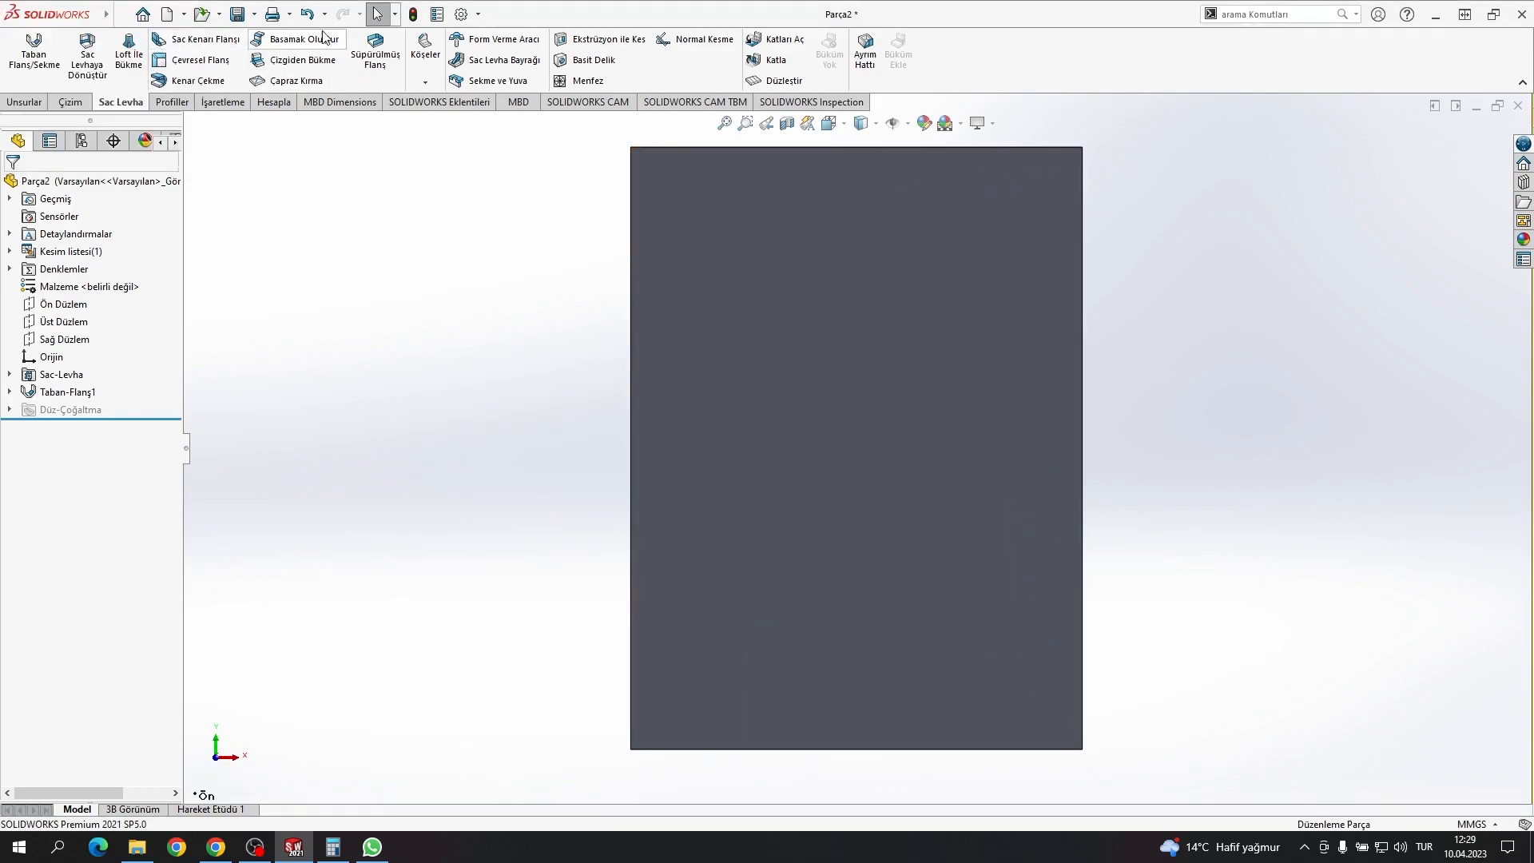
# Step: On the plate's front face, sketch a line from the upper-left corner to the center and another about 270 mm long towards the upper-right corner
pyautogui.click(255, 62)
pyautogui.click(652, 161)
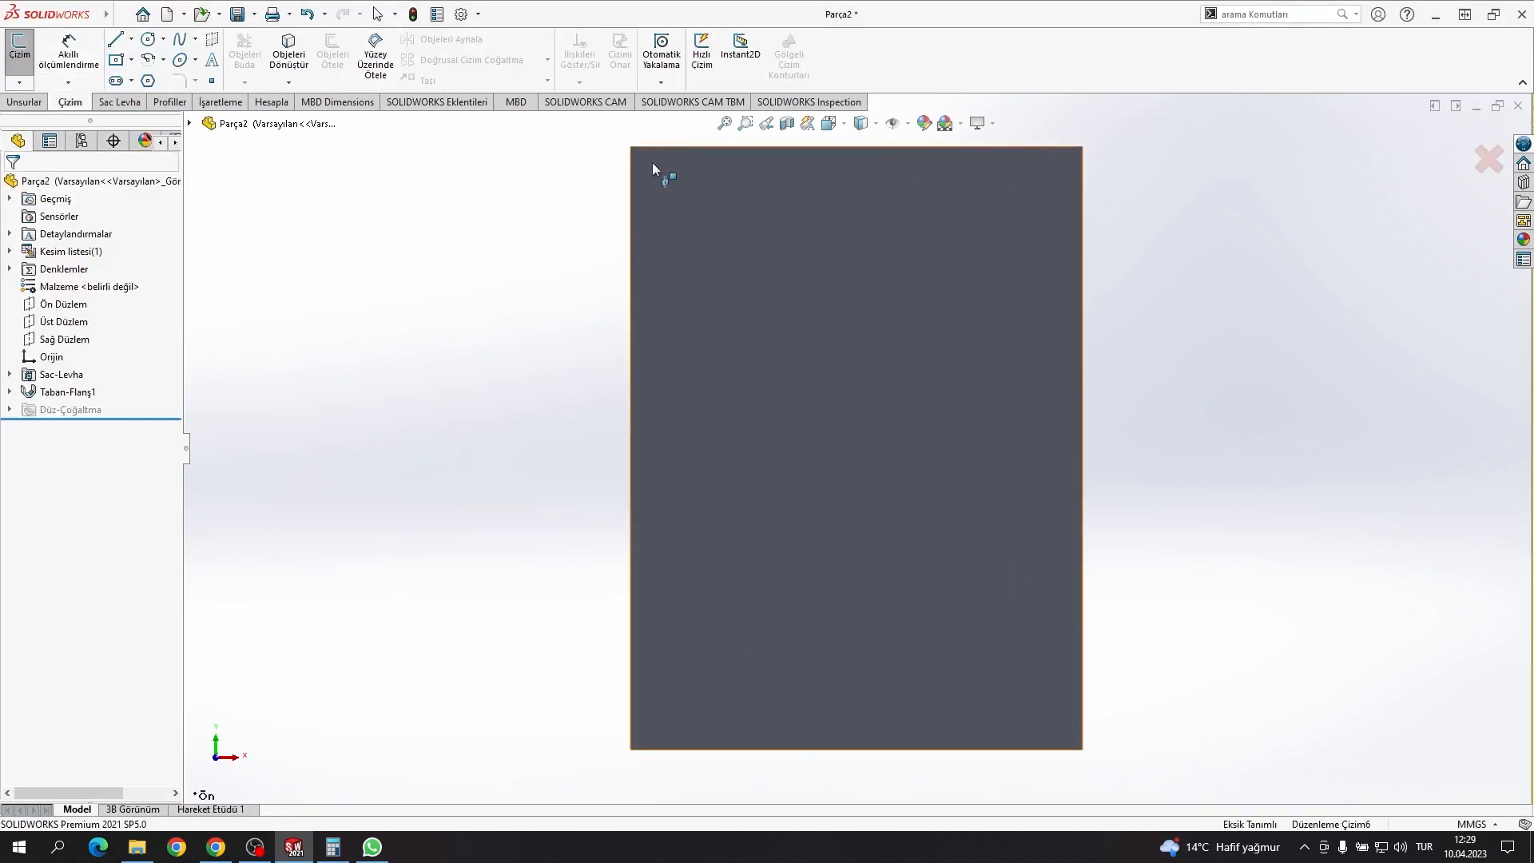
pyautogui.click(632, 148)
pyautogui.click(855, 444)
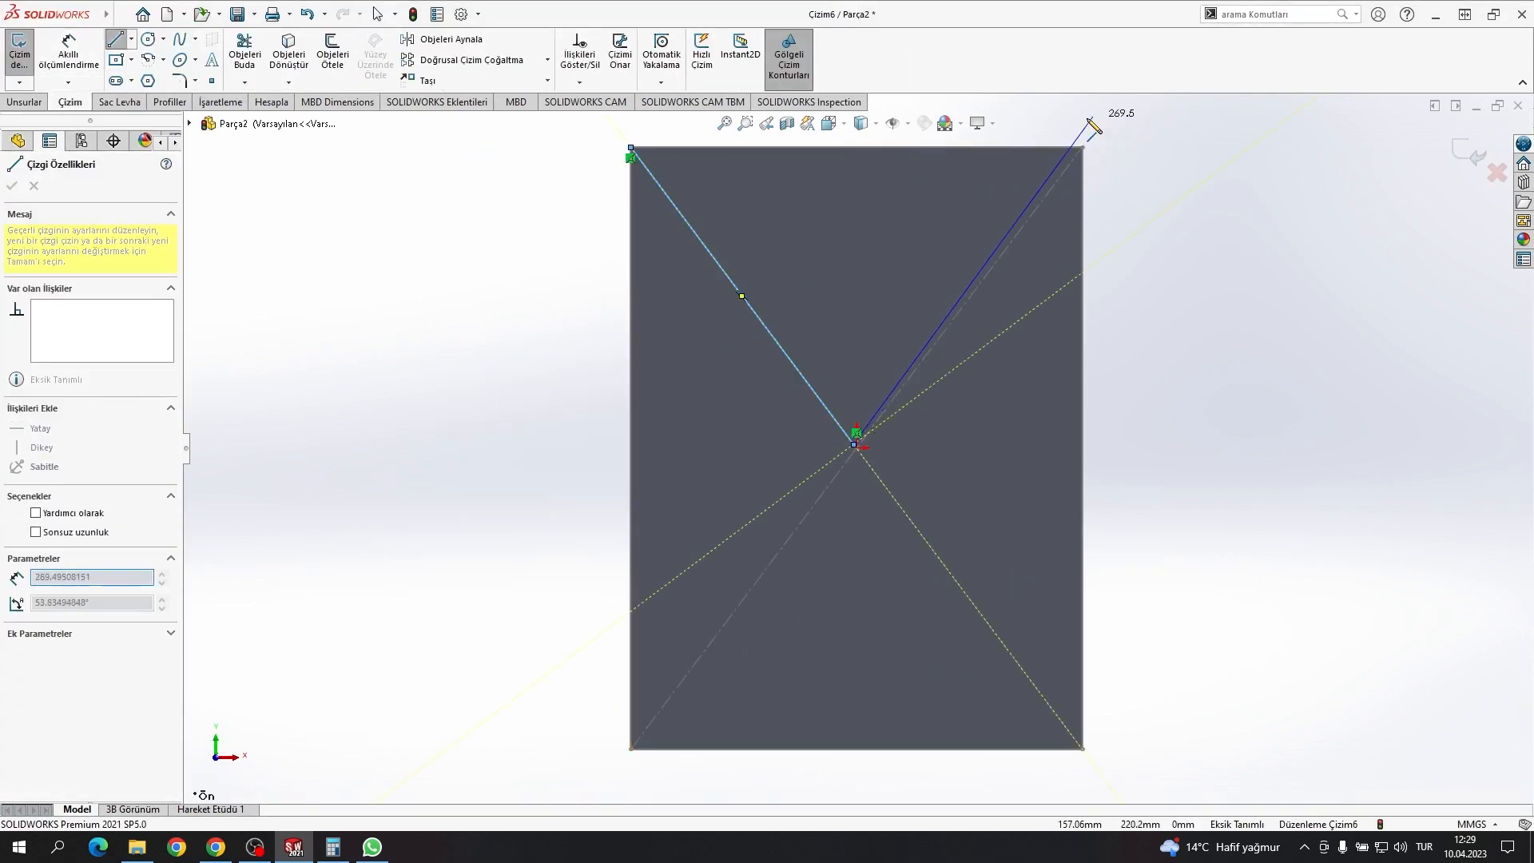
pyautogui.press('Escape')
pyautogui.scroll(3, 729, 476)
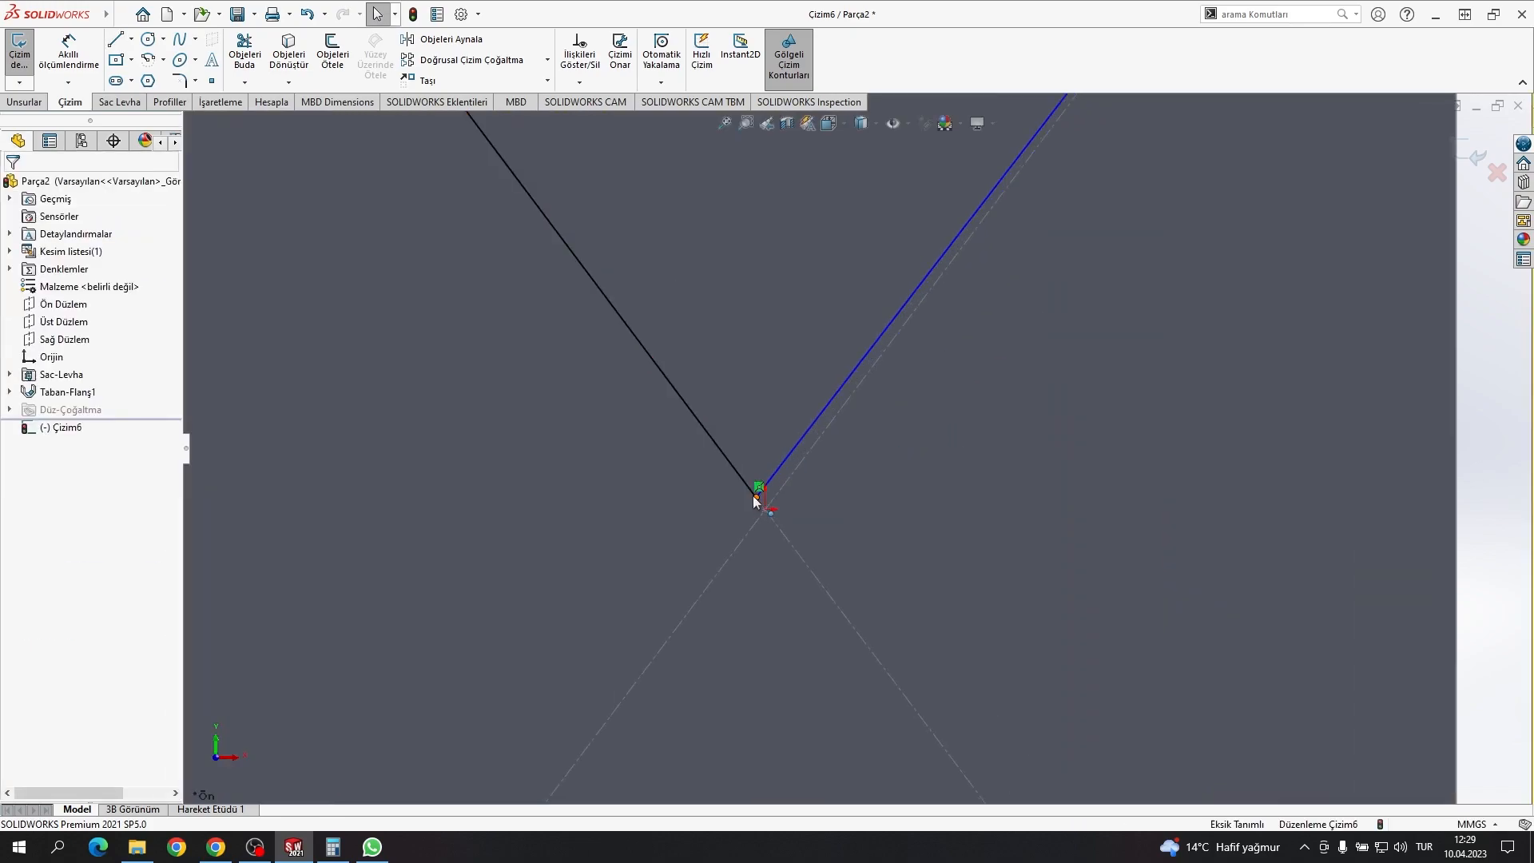
# Step: Make the free lower endpoint of the second diagonal line coincident with the origin, closing the V's tip
pyautogui.click(755, 497)
pyautogui.keyDown('ctrl'); pyautogui.click(766, 510); pyautogui.keyUp('ctrl')
pyautogui.click(48, 481)
pyautogui.scroll(-6, 961, 454)
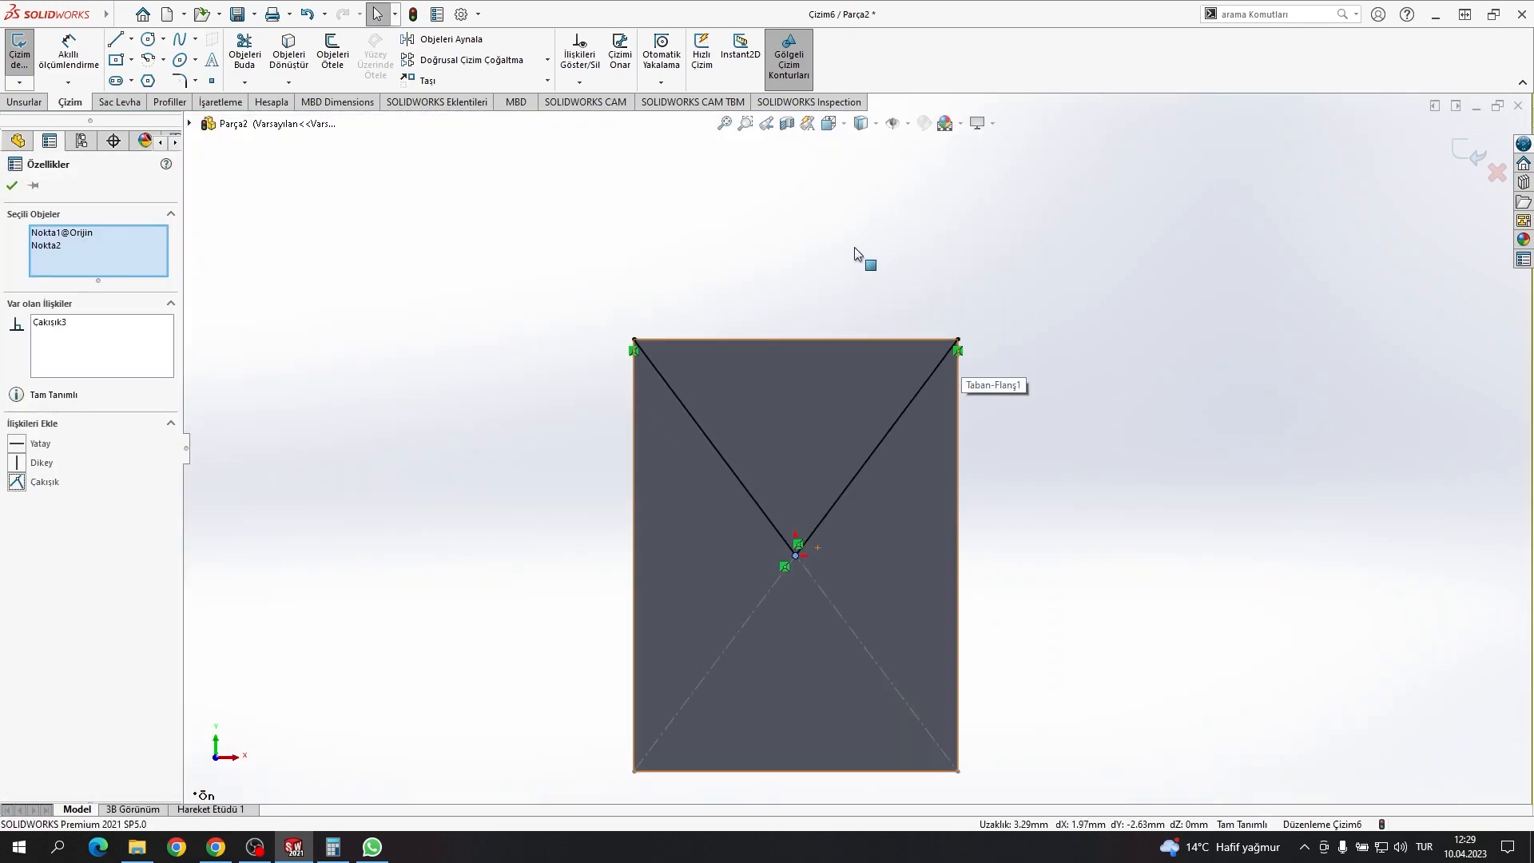
# Step: Offset the chained V lines by 2 mm in both directions
pyautogui.click(332, 52)
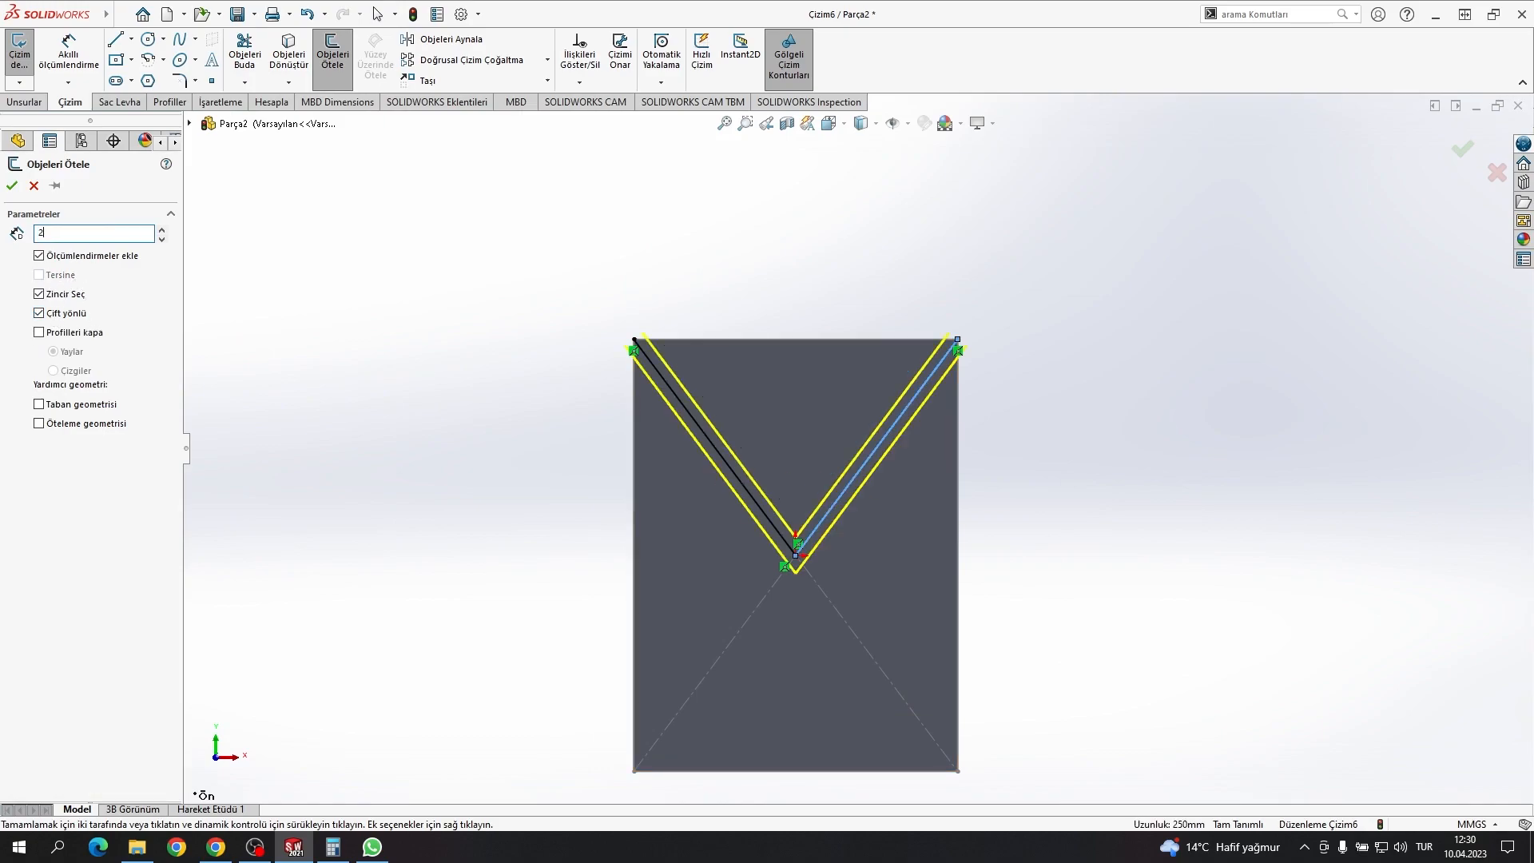
pyautogui.press('Return')
pyautogui.scroll(5, 948, 353)
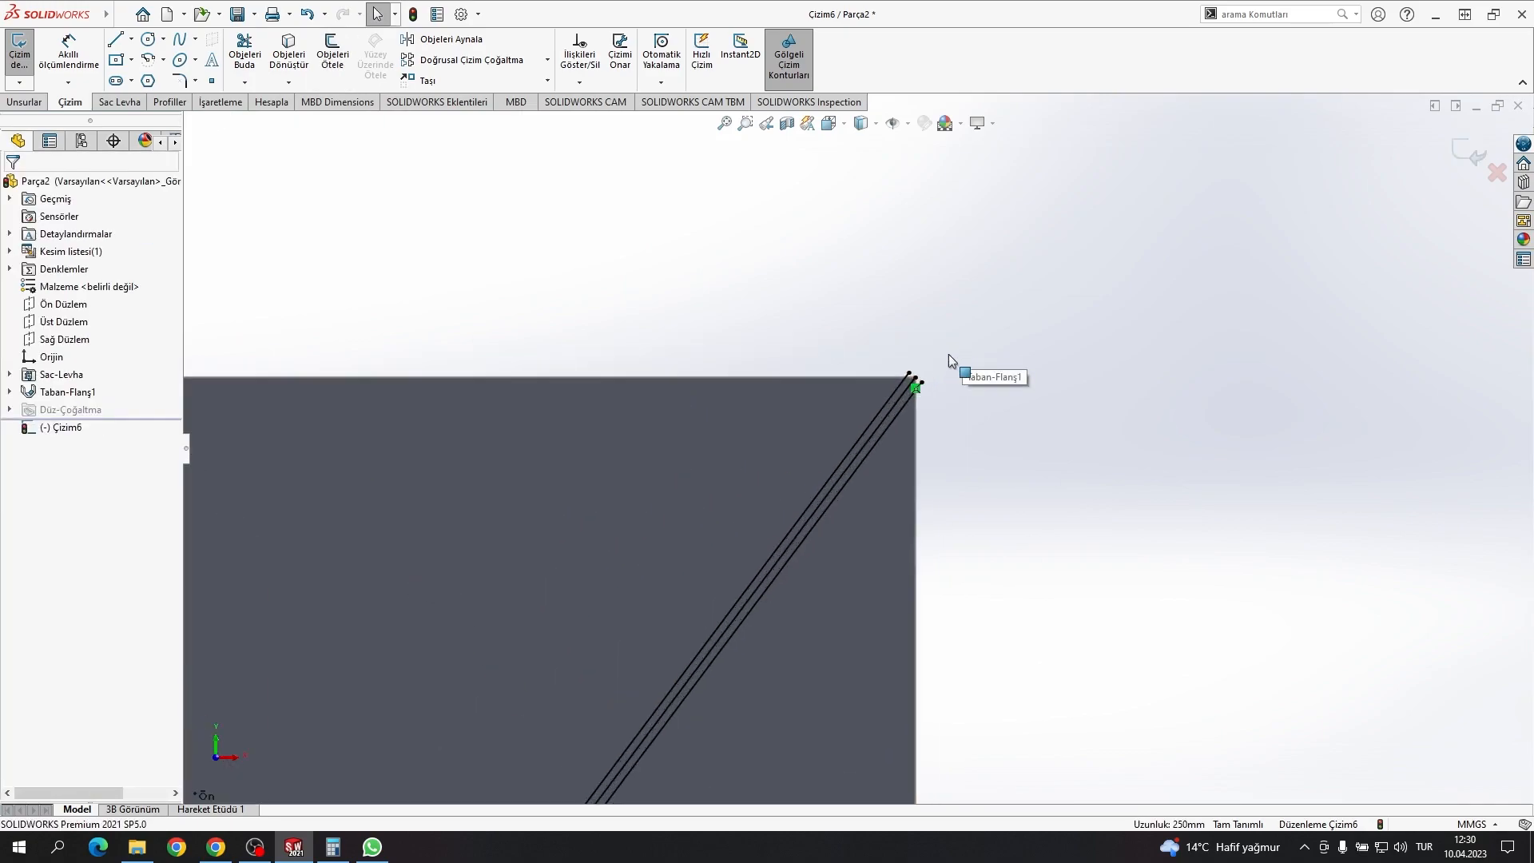
# Step: Close the upper ends of both V legs with 4 mm lines joining the outer offset endpoints
pyautogui.press('l')
pyautogui.click(853, 432)
pyautogui.scroll(-5, 859, 435)
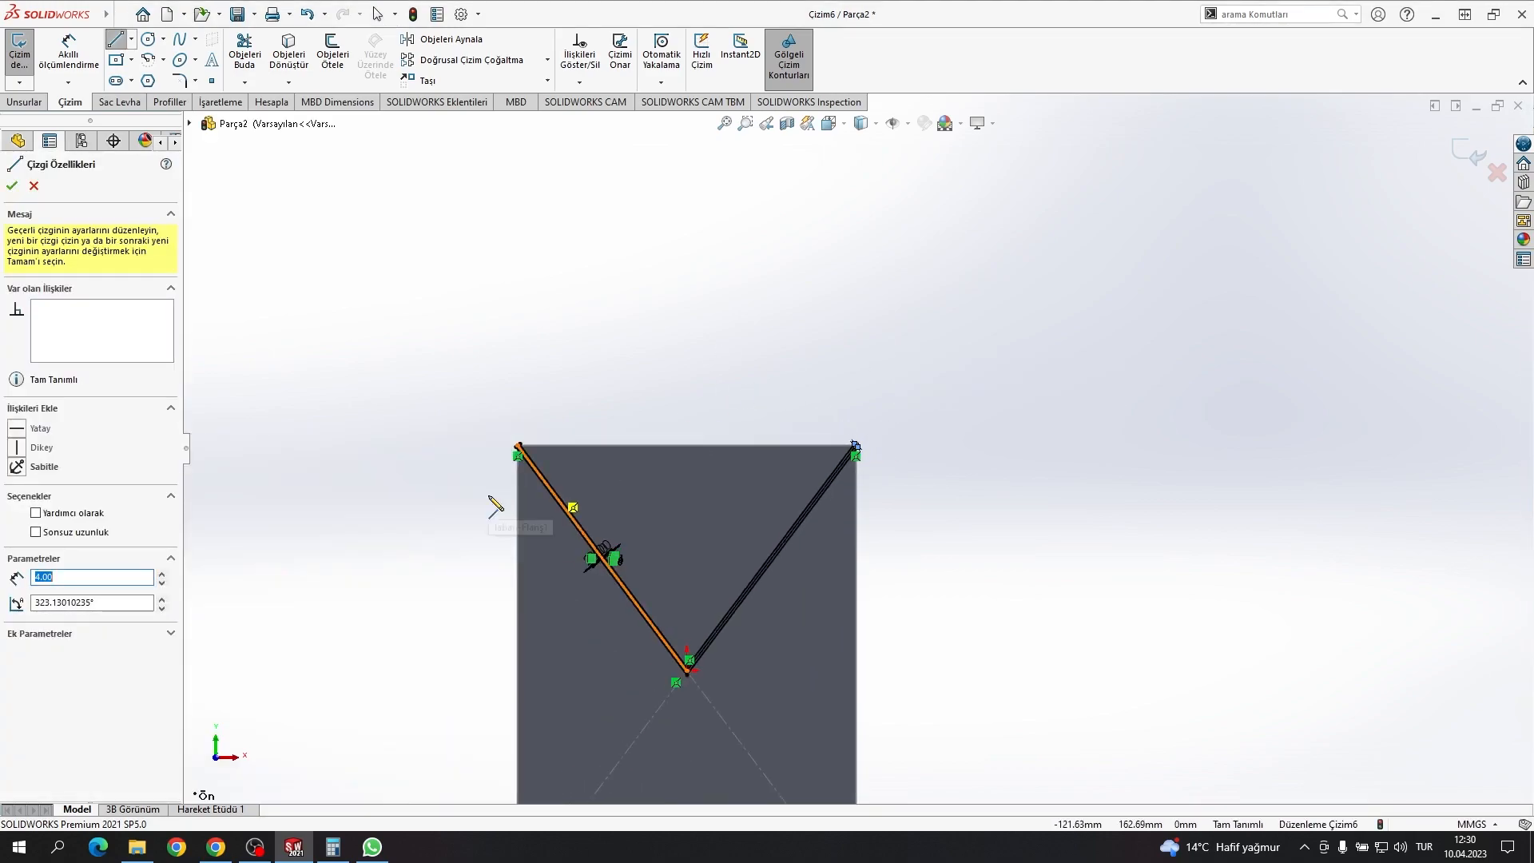
pyautogui.scroll(6, 812, 342)
pyautogui.click(1287, 246)
pyautogui.click(1200, 310)
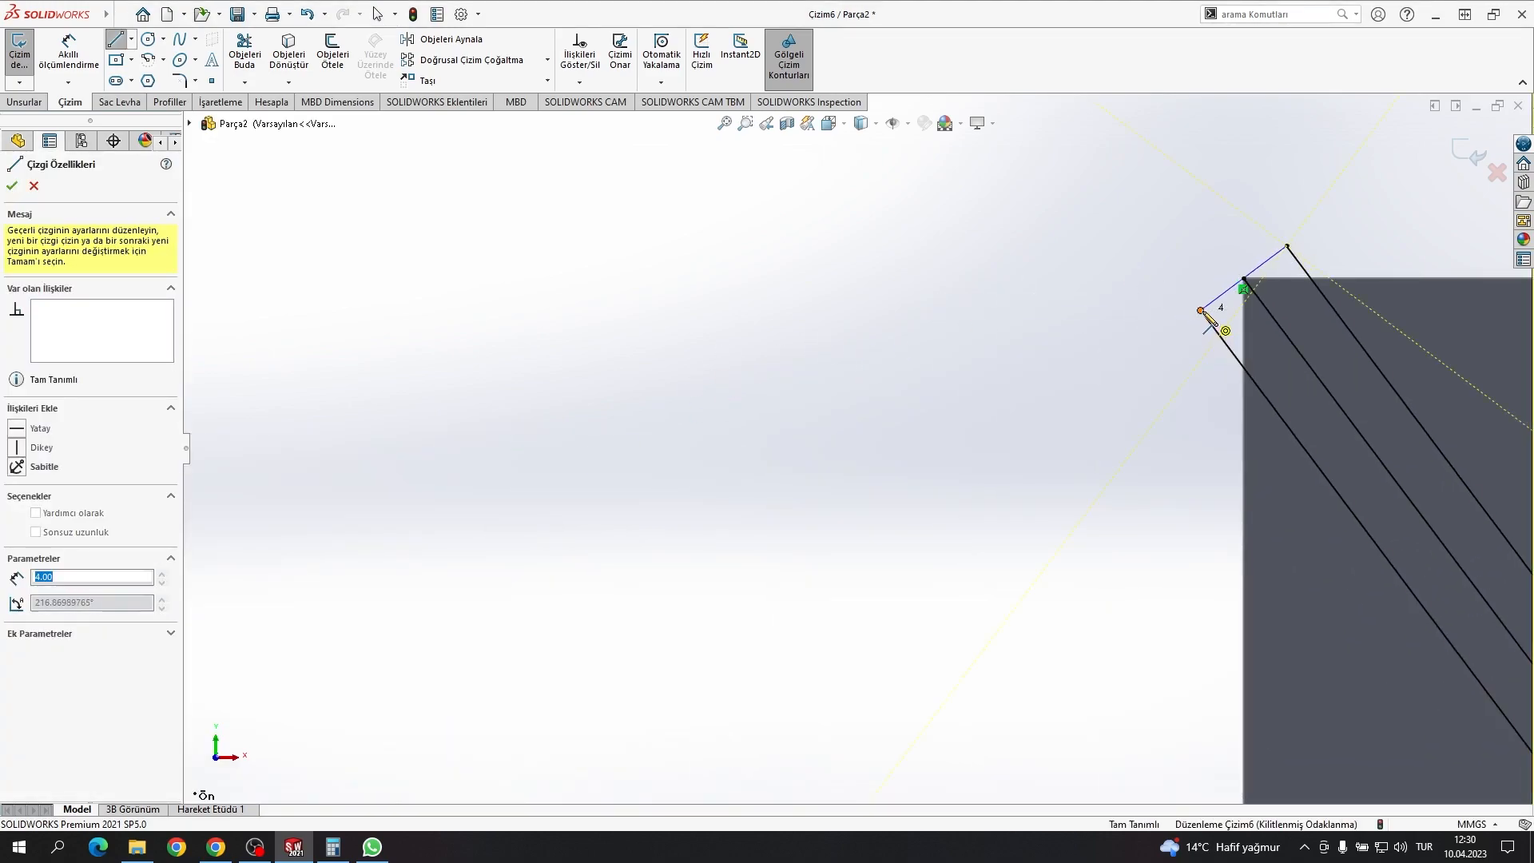
pyautogui.scroll(-10, 1244, 506)
pyautogui.scroll(2, 1010, 604)
pyautogui.scroll(3, 1015, 611)
pyautogui.press('Escape')
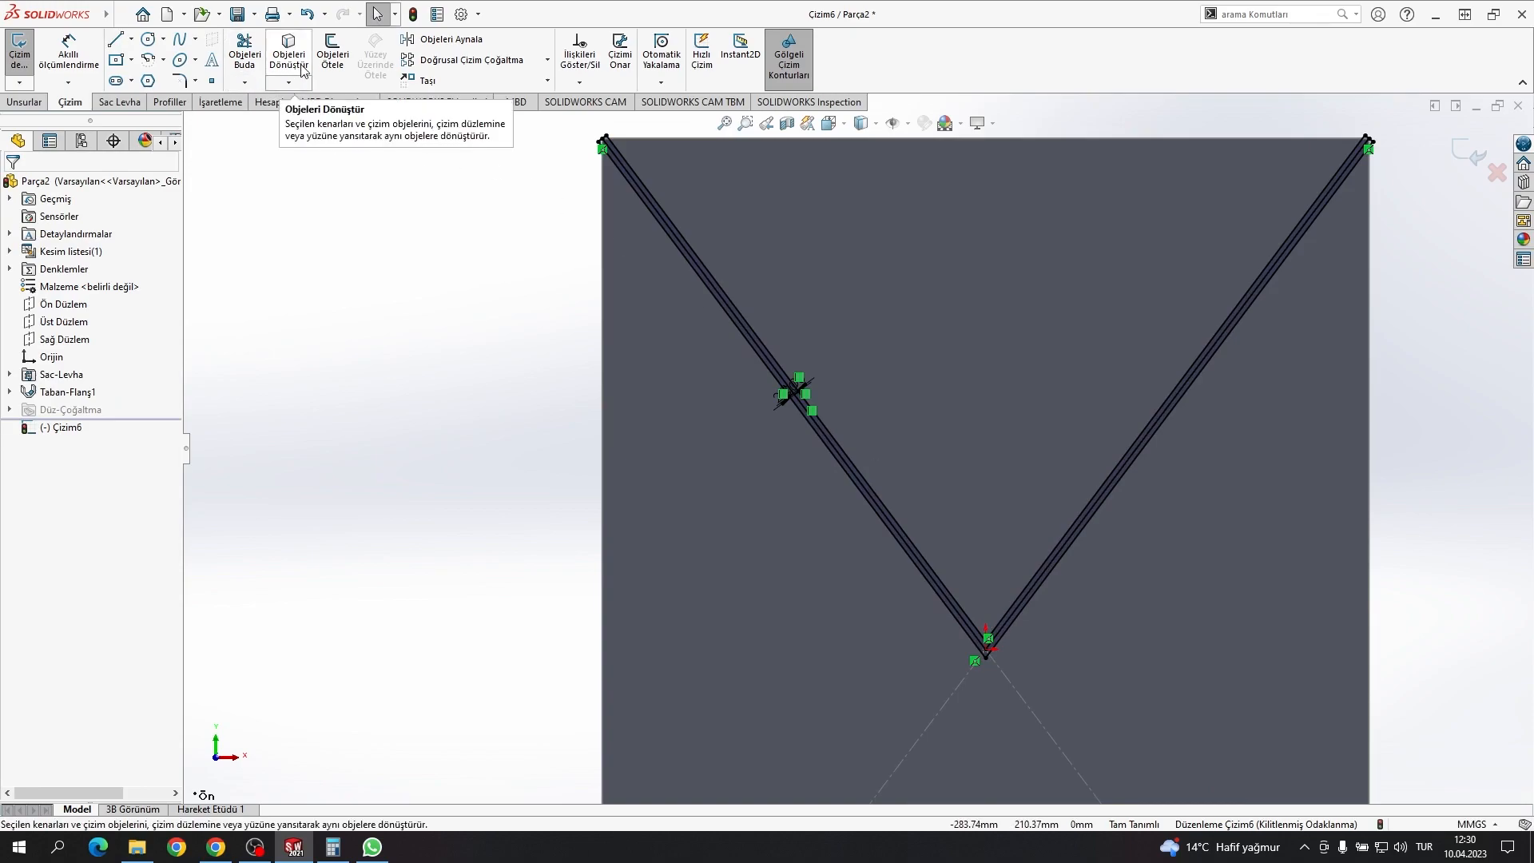
# Step: Sketch a vertical line 200 mm long from the midpoint of the plate's upper edge to the origin
pyautogui.click(116, 40)
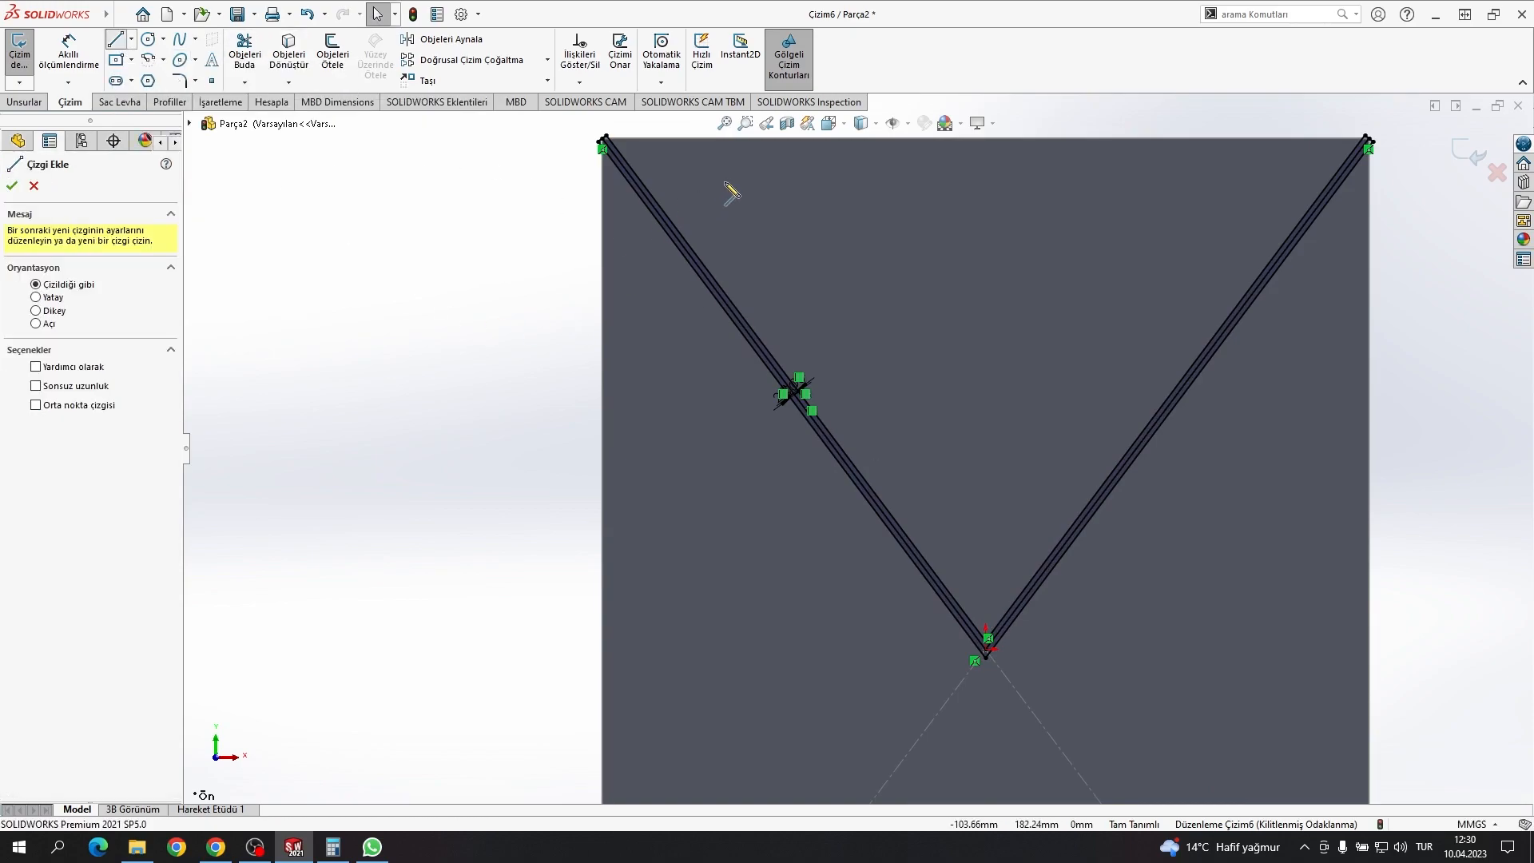
pyautogui.click(989, 141)
pyautogui.press('Escape')
pyautogui.press('Return')
pyautogui.click(985, 139)
pyautogui.click(986, 647)
pyautogui.press('Escape')
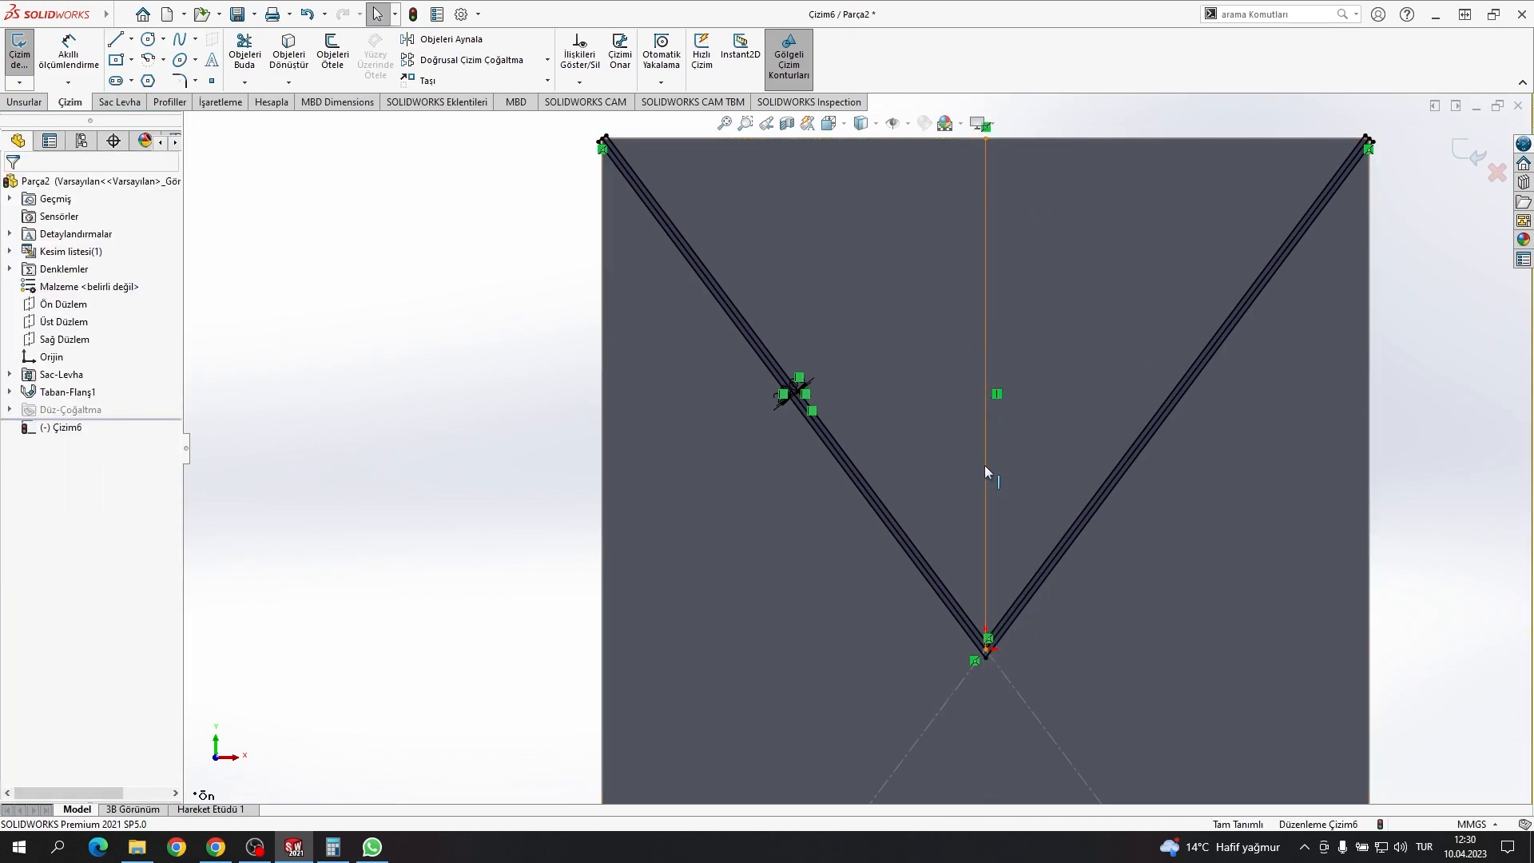
# Step: Offset the vertical center line by 20 mm to both sides
pyautogui.click(985, 471)
pyautogui.click(329, 70)
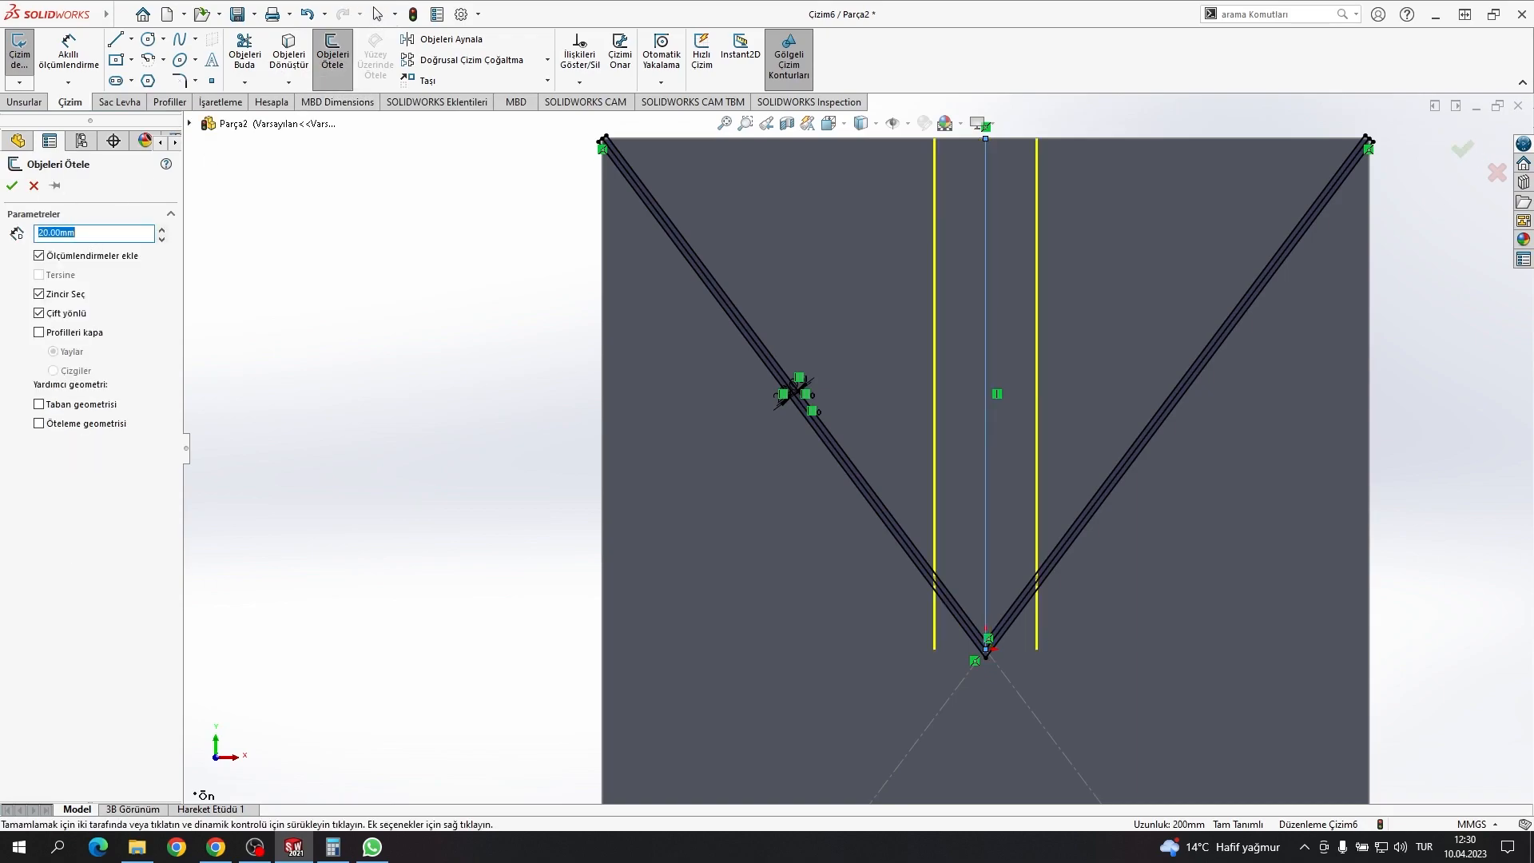
pyautogui.press('Return')
pyautogui.click(1037, 430)
pyautogui.press('Escape')
# Step: Convert the vertical center line and its two offset lines to construction geometry
pyautogui.click(244, 54)
pyautogui.press('Escape')
pyautogui.rightClick(937, 550)
pyautogui.click(972, 531)
pyautogui.rightClick(1039, 481)
pyautogui.click(1072, 455)
pyautogui.rightClick(982, 460)
pyautogui.click(1020, 437)
# Step: Trim the V's tip between the two vertical offset lines and turn those lines back into solid geometry
pyautogui.press('t')
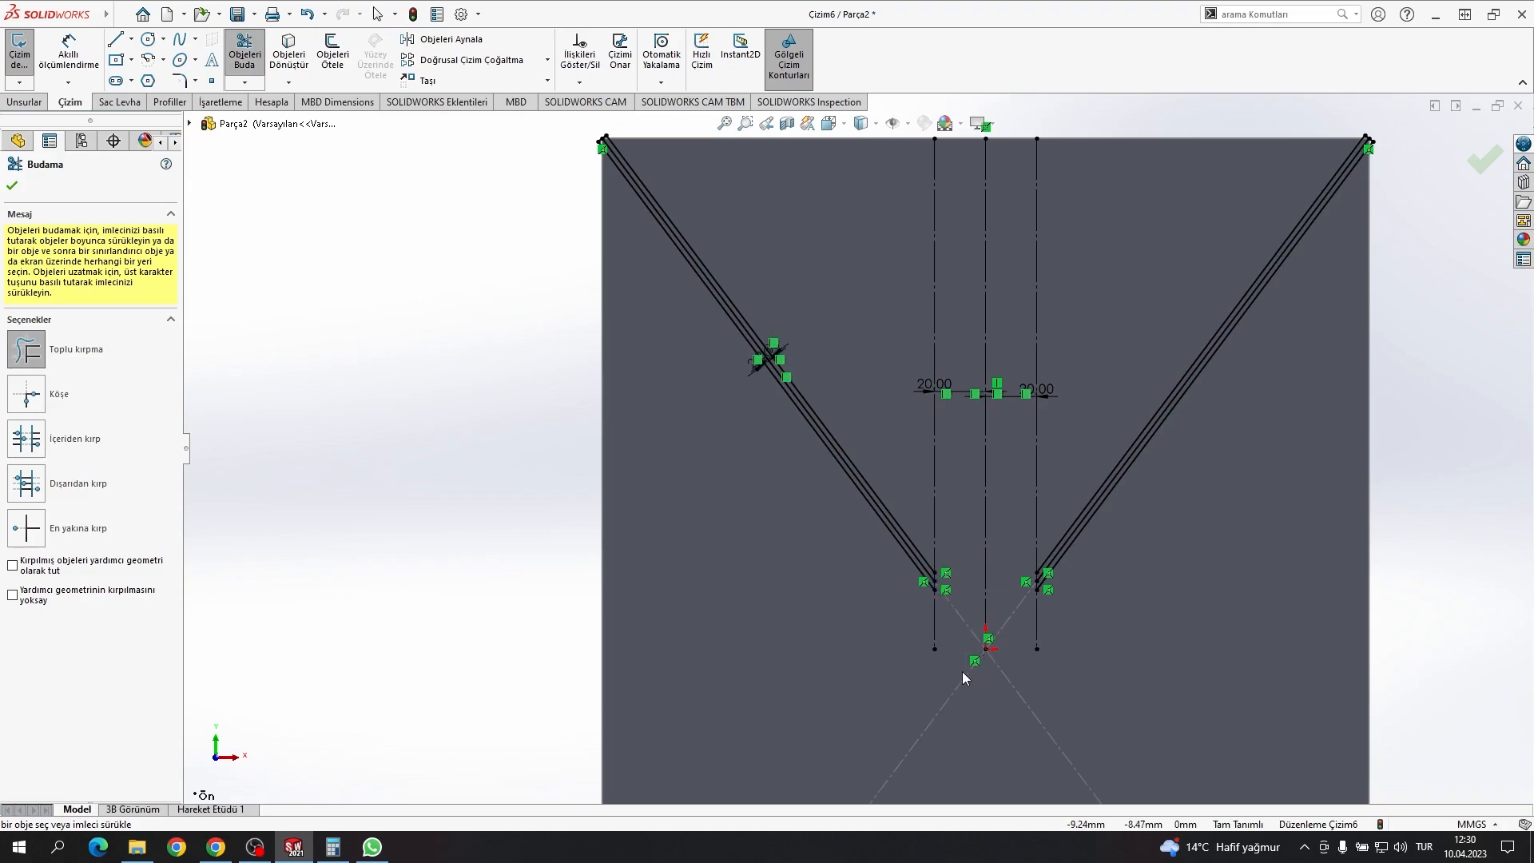
pyautogui.press('Escape')
pyautogui.rightClick(936, 559)
pyautogui.click(980, 537)
pyautogui.rightClick(1037, 503)
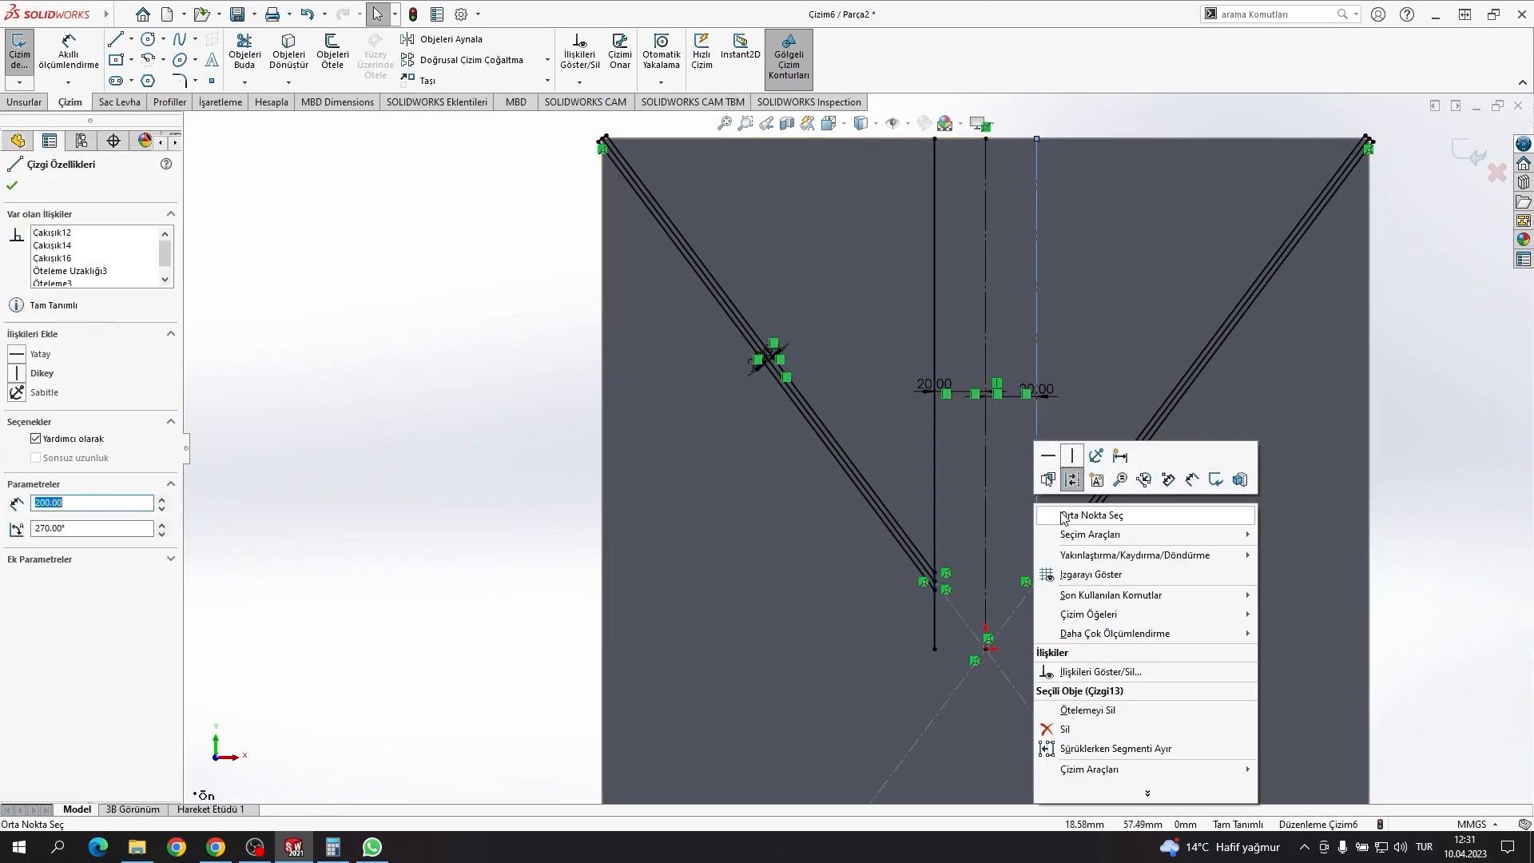
pyautogui.click(1072, 481)
# Step: Convert the middle line of each V leg to construction geometry
pyautogui.click(744, 321)
pyautogui.click(812, 275)
pyautogui.click(1120, 472)
pyautogui.click(1182, 431)
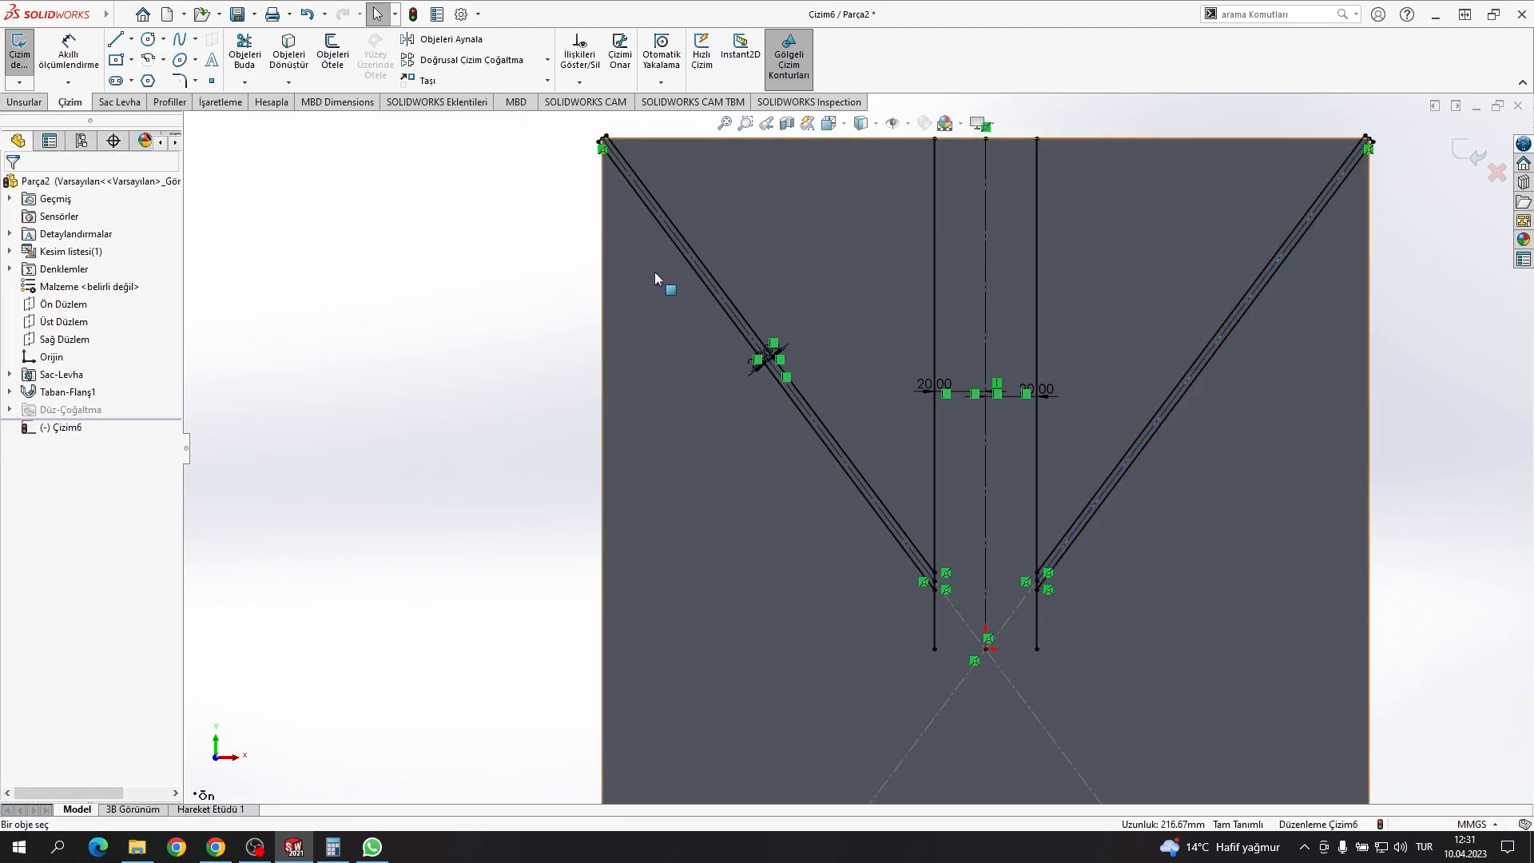
pyautogui.click(24, 102)
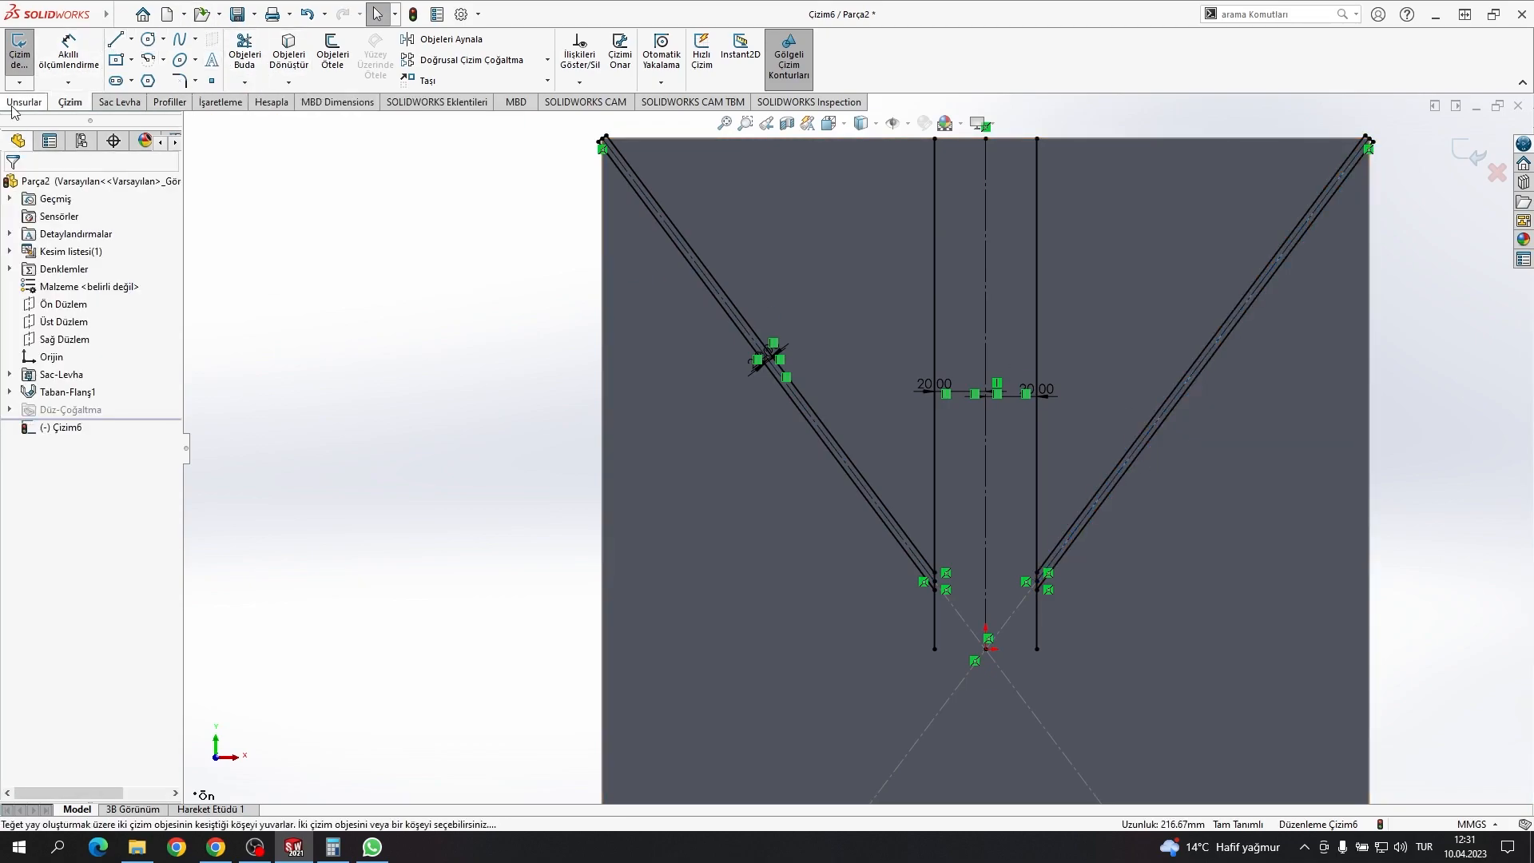
pyautogui.click(279, 56)
pyautogui.scroll(-5, 756, 258)
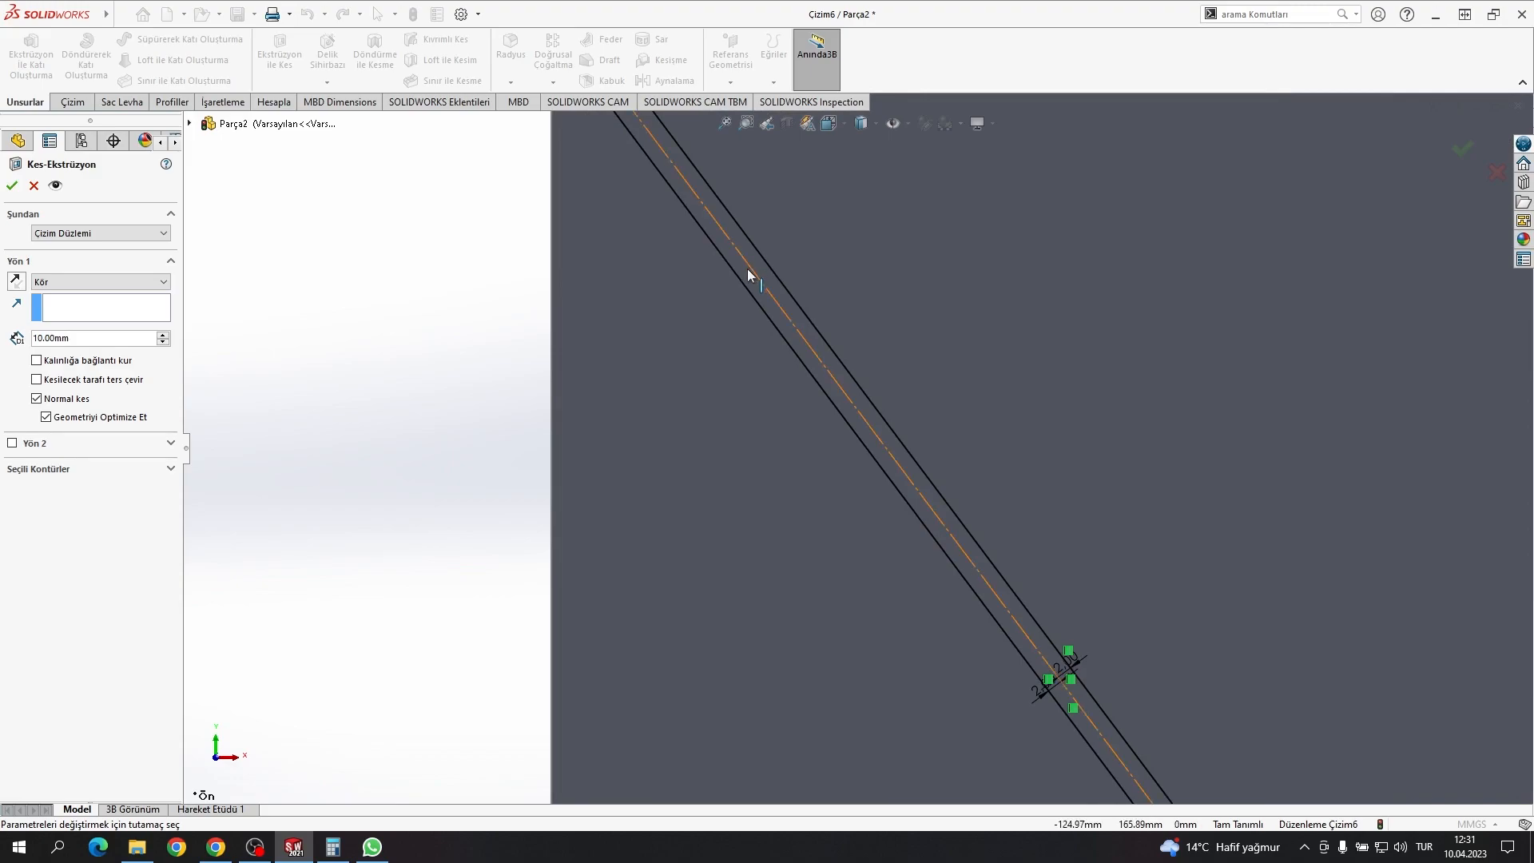
pyautogui.scroll(3, 1164, 684)
pyautogui.scroll(-2, 1165, 692)
pyautogui.scroll(-3, 897, 733)
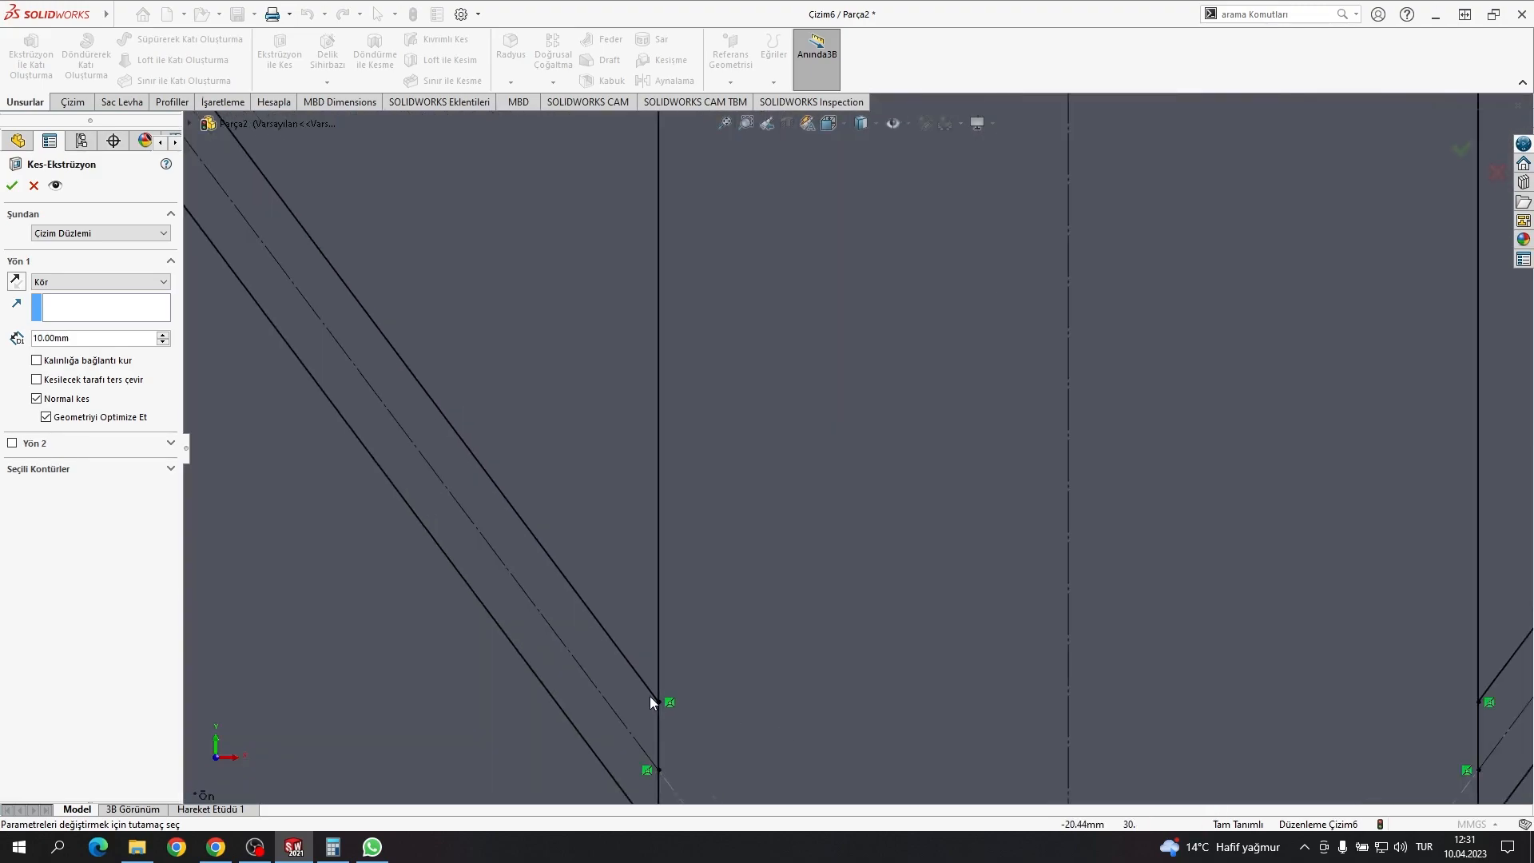
pyautogui.click(389, 430)
pyautogui.scroll(8, 1023, 449)
pyautogui.scroll(-2, 1103, 255)
pyautogui.press('Escape')
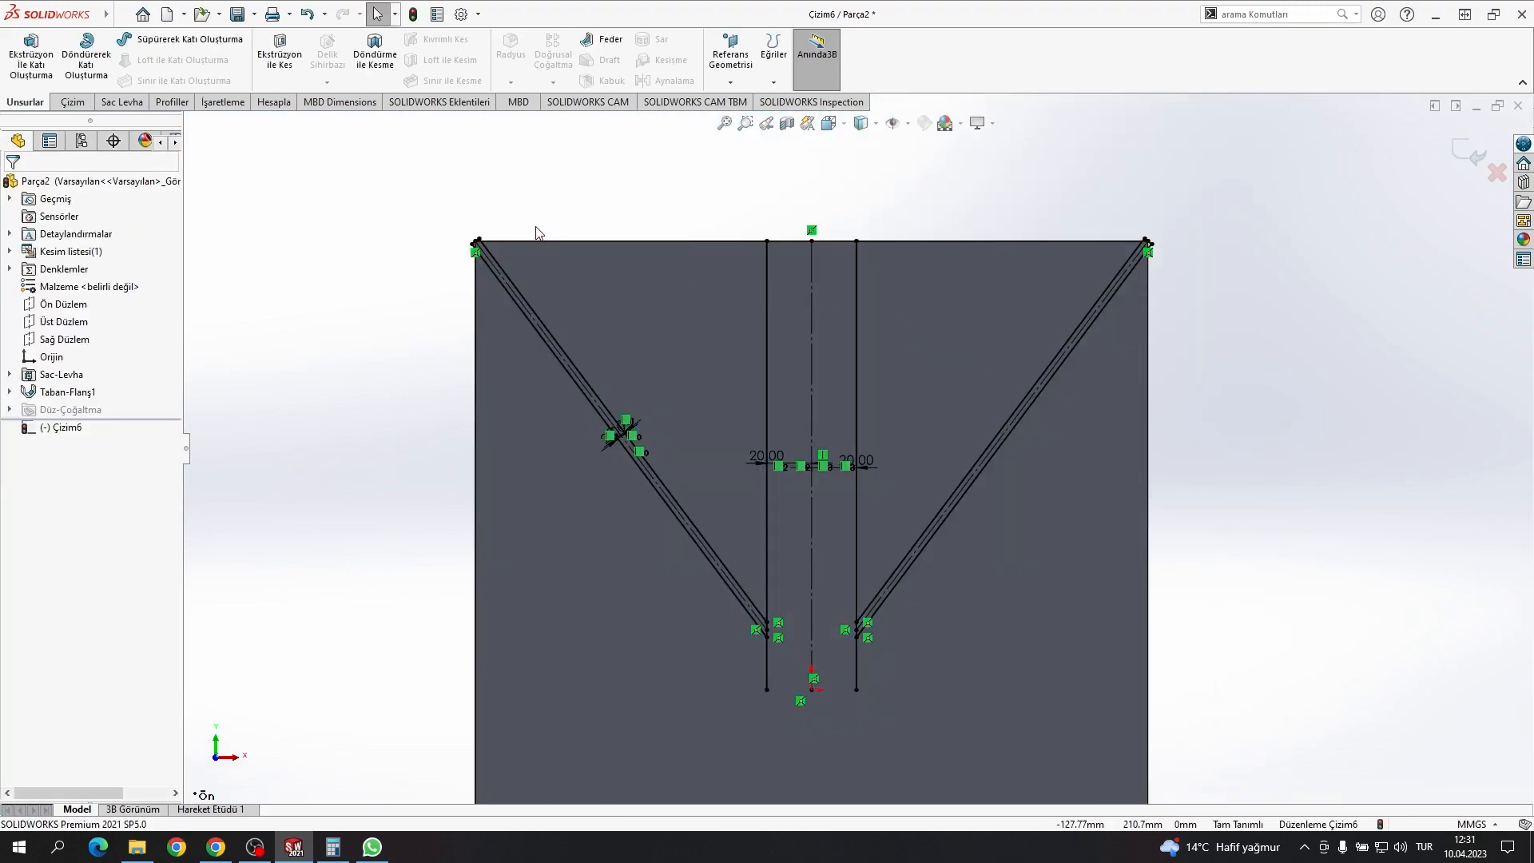
# Step: Undo the construction-line changes and the trimming of the V's tip
pyautogui.scroll(-4, 620, 346)
pyautogui.scroll(6, 832, 577)
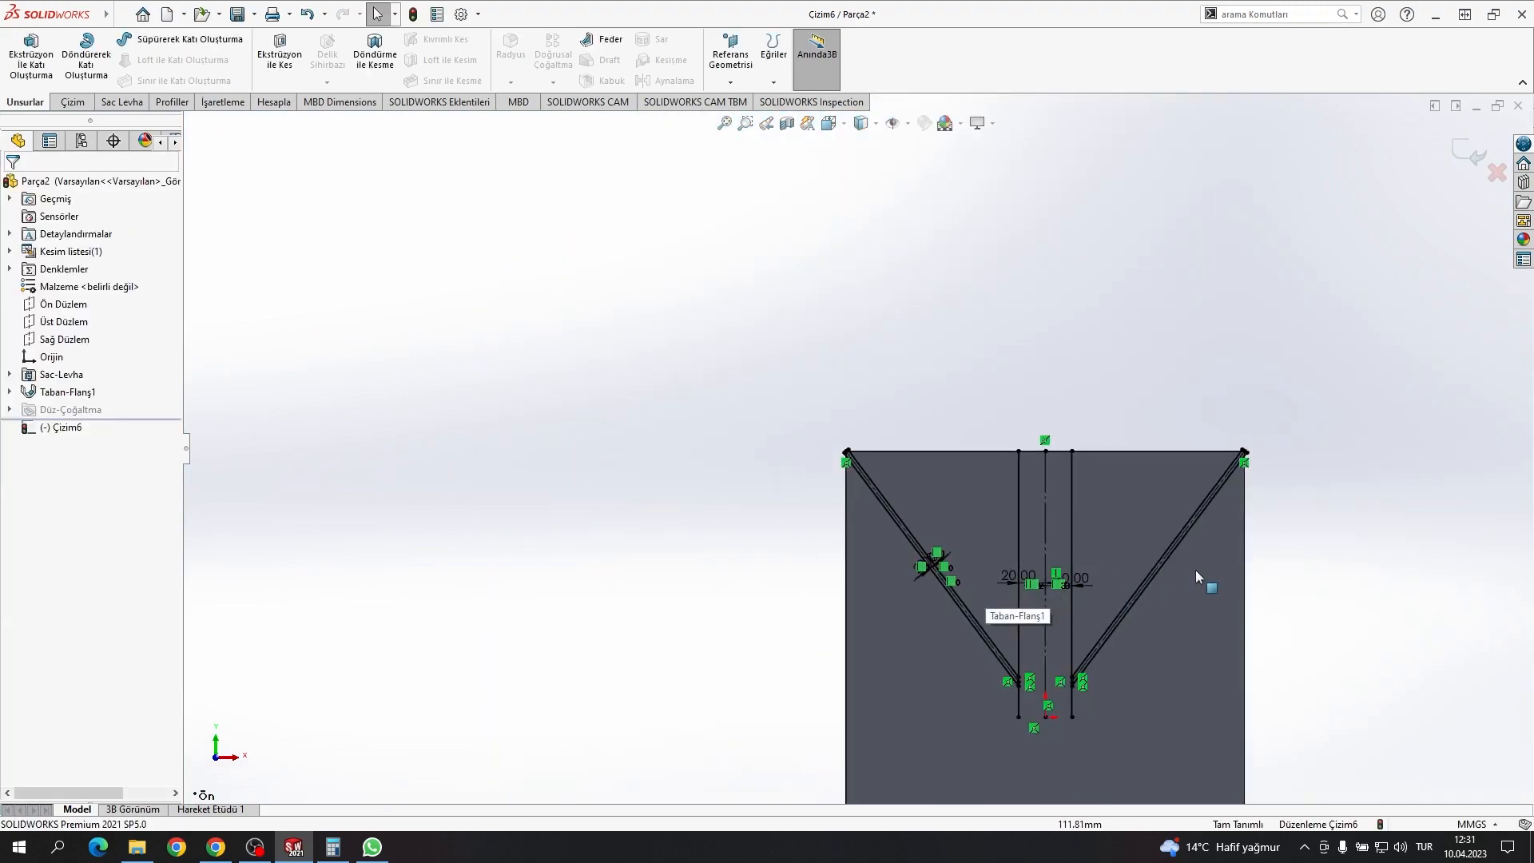
pyautogui.scroll(-5, 877, 490)
pyautogui.hotkey('ctrl', 'z')
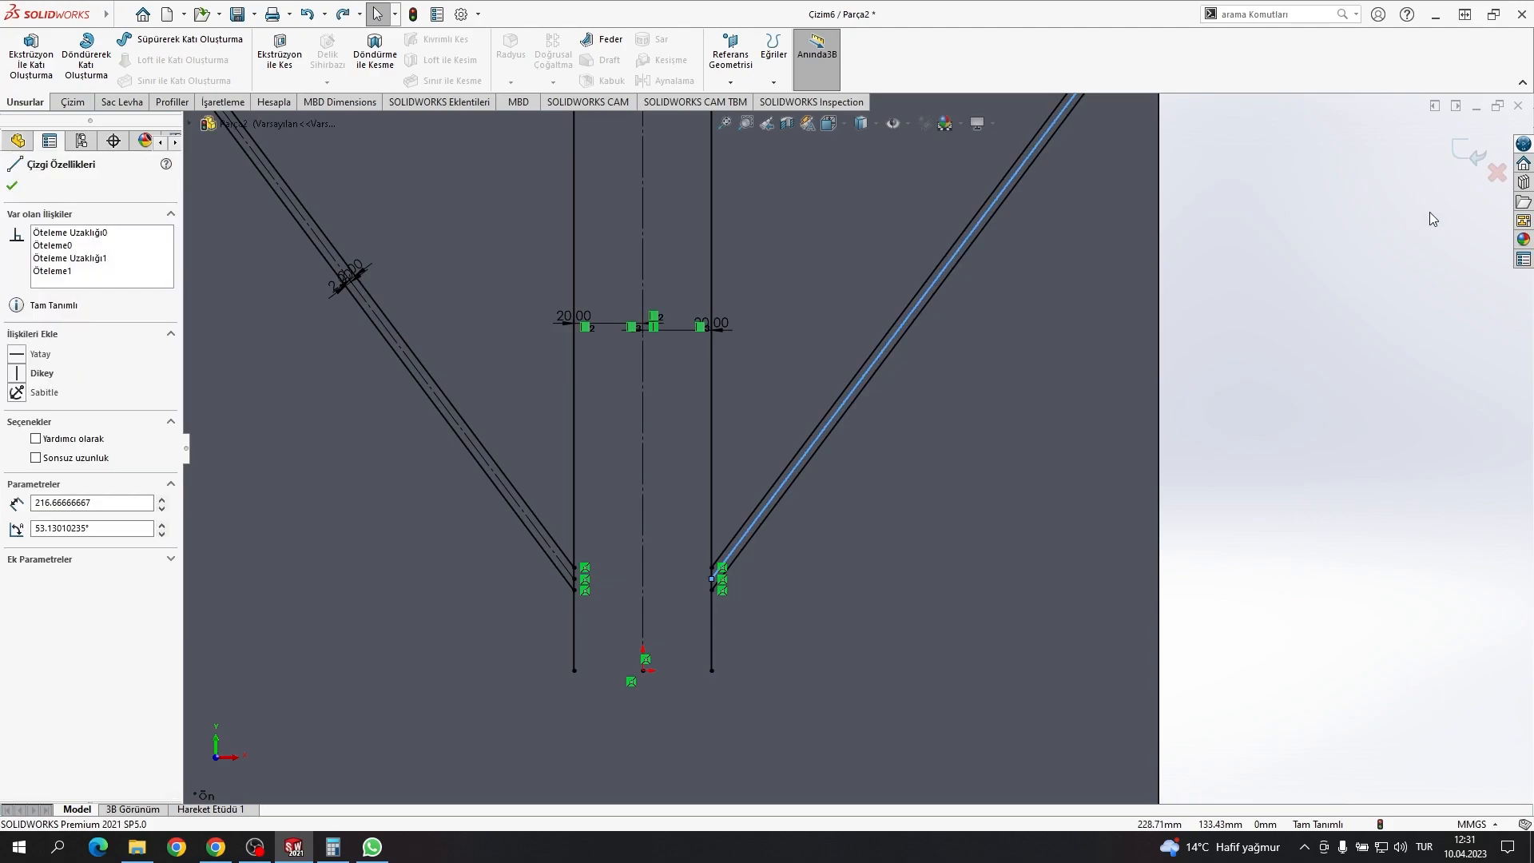
pyautogui.hotkey('ctrl', 'z')
pyautogui.hotkey('ctrl', 'z')
pyautogui.hotkey('ctrl', 'z')
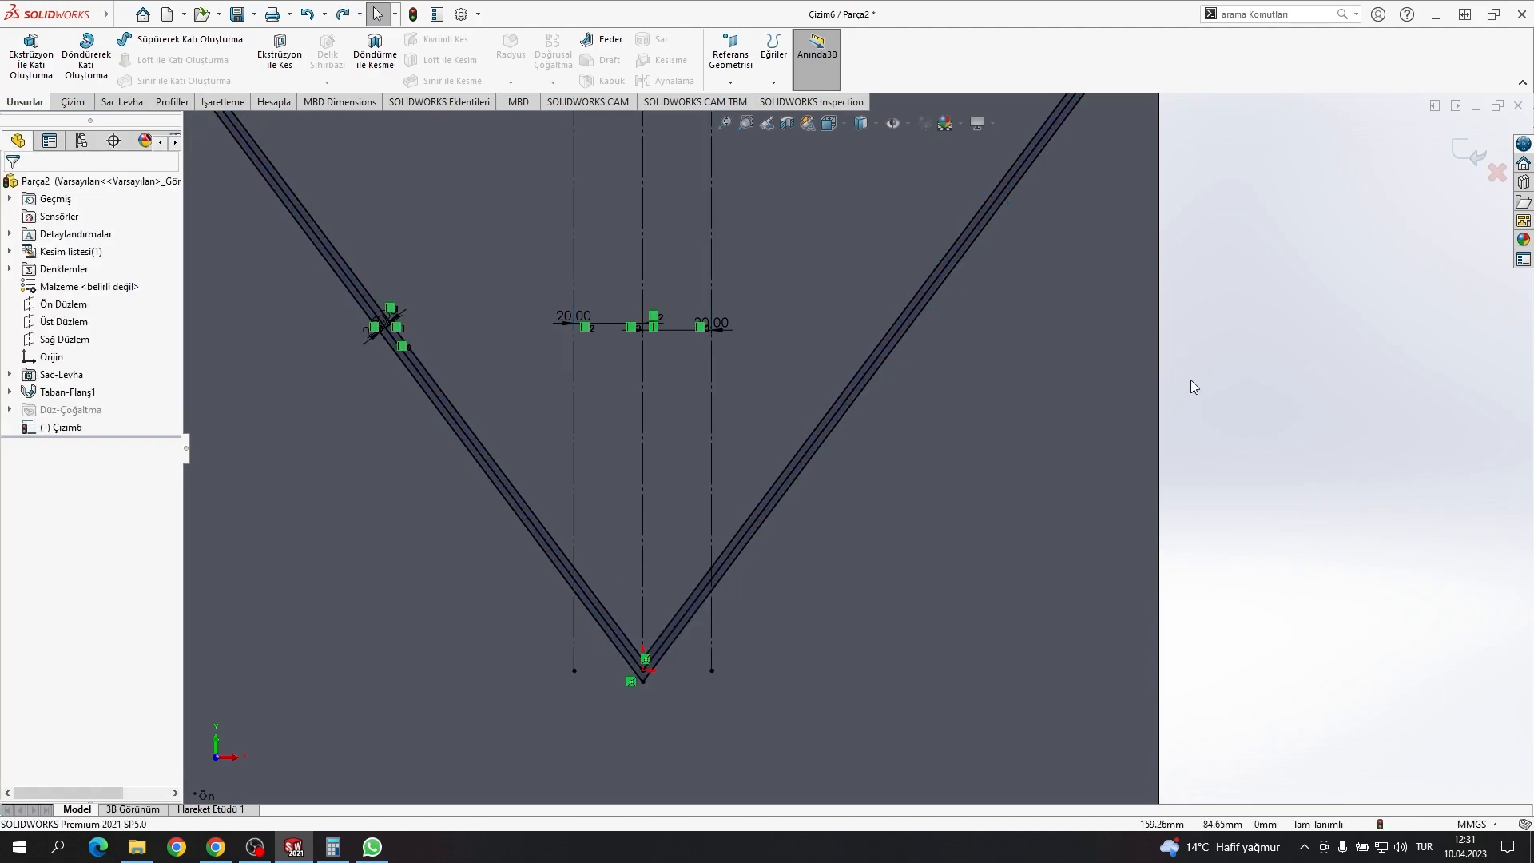
# Step: Turn the two vertical offset lines beside the center line into solid sketch geometry
pyautogui.click(712, 444)
pyautogui.click(780, 406)
pyautogui.click(574, 433)
pyautogui.click(648, 397)
# Step: Try to trim the V's tip between the two vertical lines
pyautogui.click(72, 101)
pyautogui.click(244, 54)
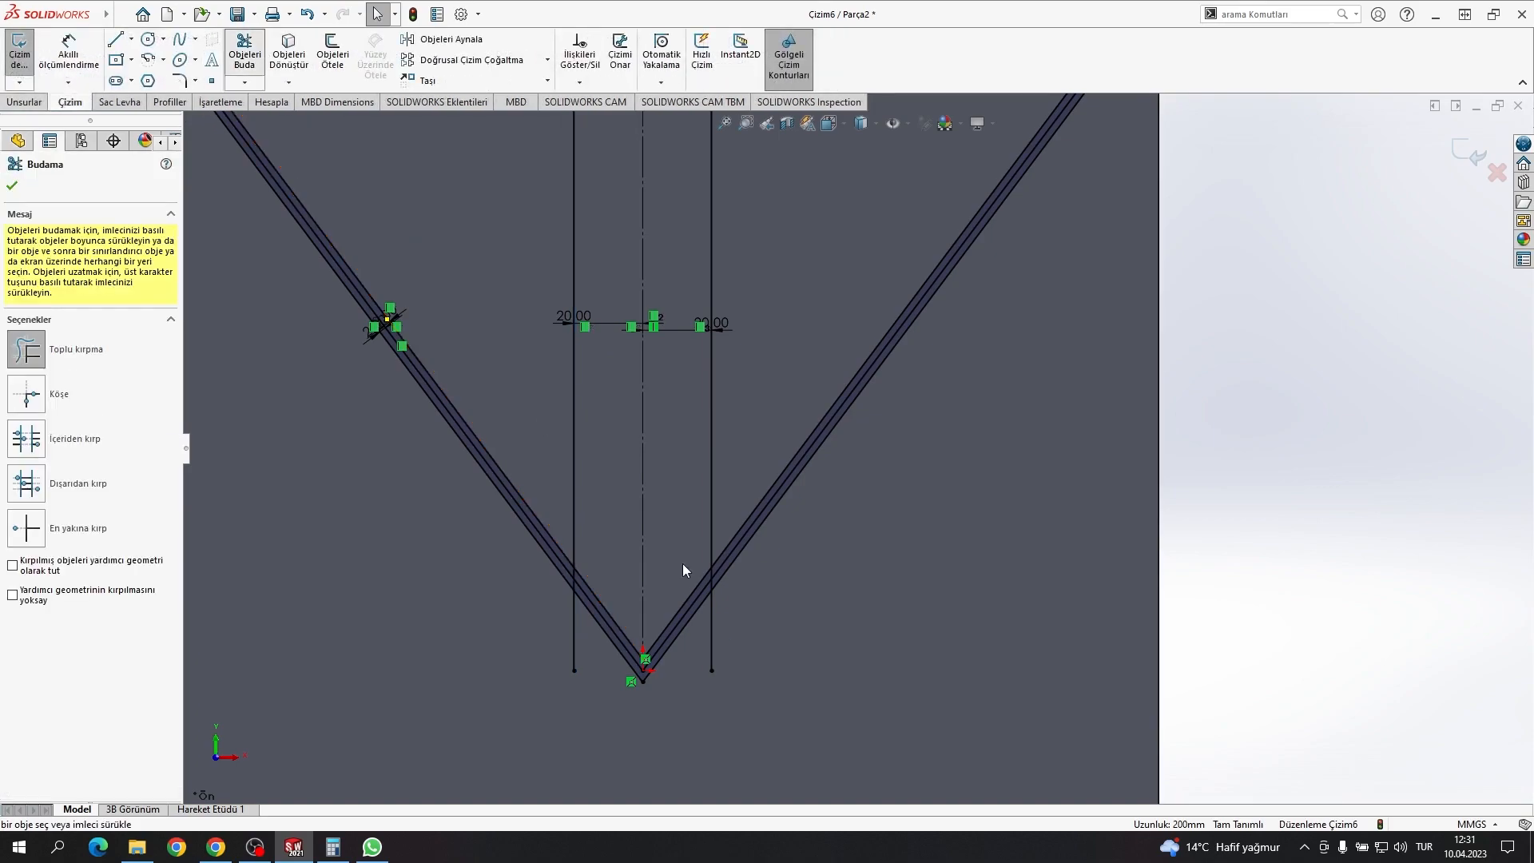
pyautogui.moveTo(682, 563); pyautogui.dragTo(680, 558)
pyautogui.hotkey('ctrl', 'z')
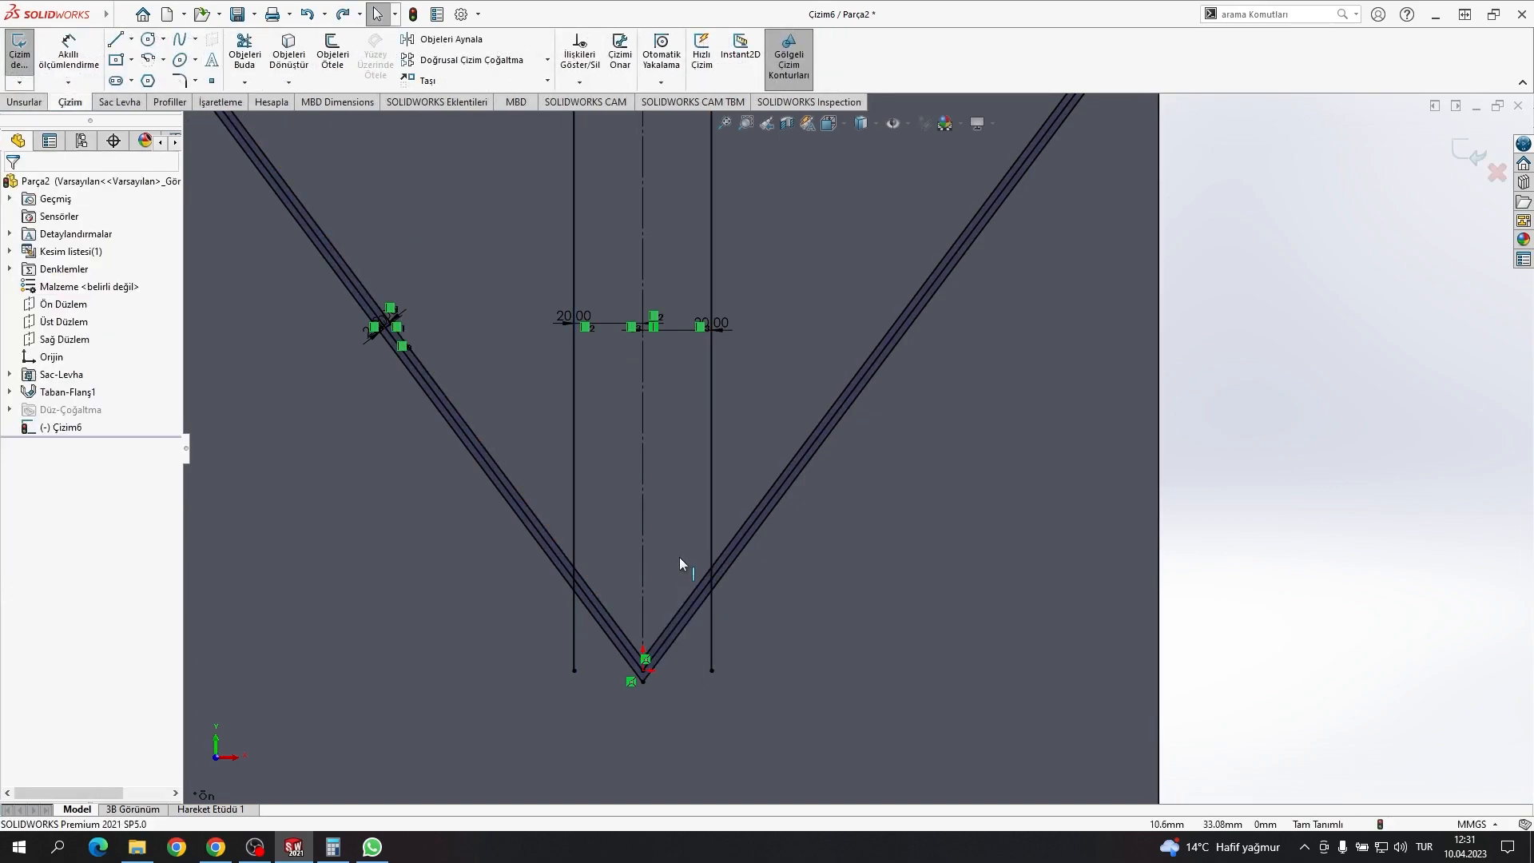
# Step: Create a 10 mm blind extruded cut from the four strip regions of the V legs outside the vertical lines
pyautogui.press('f')
pyautogui.scroll(-5, 879, 359)
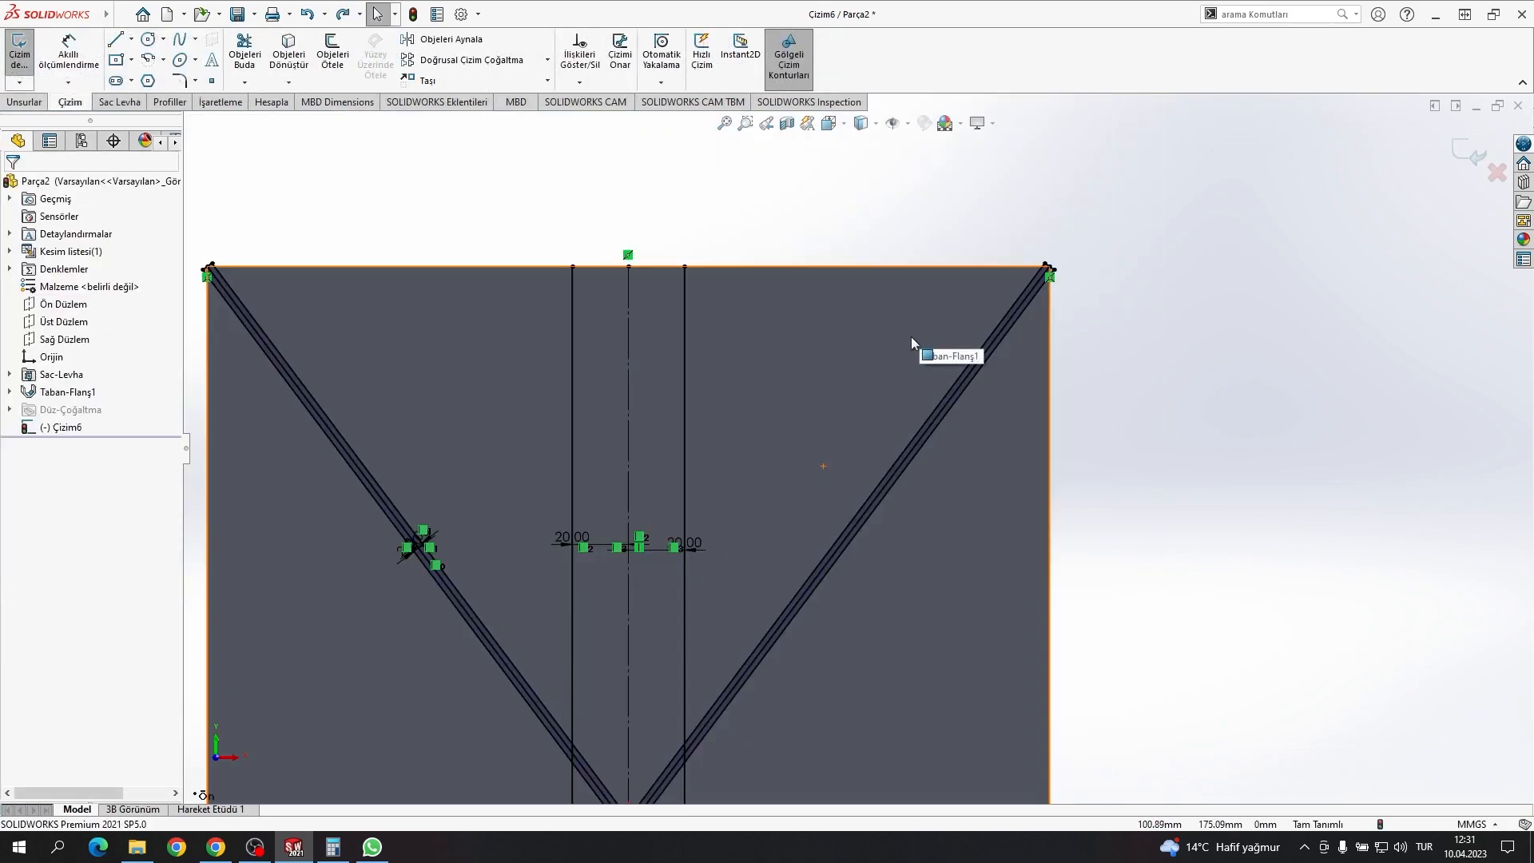
pyautogui.click(16, 101)
pyautogui.scroll(-5, 600, 671)
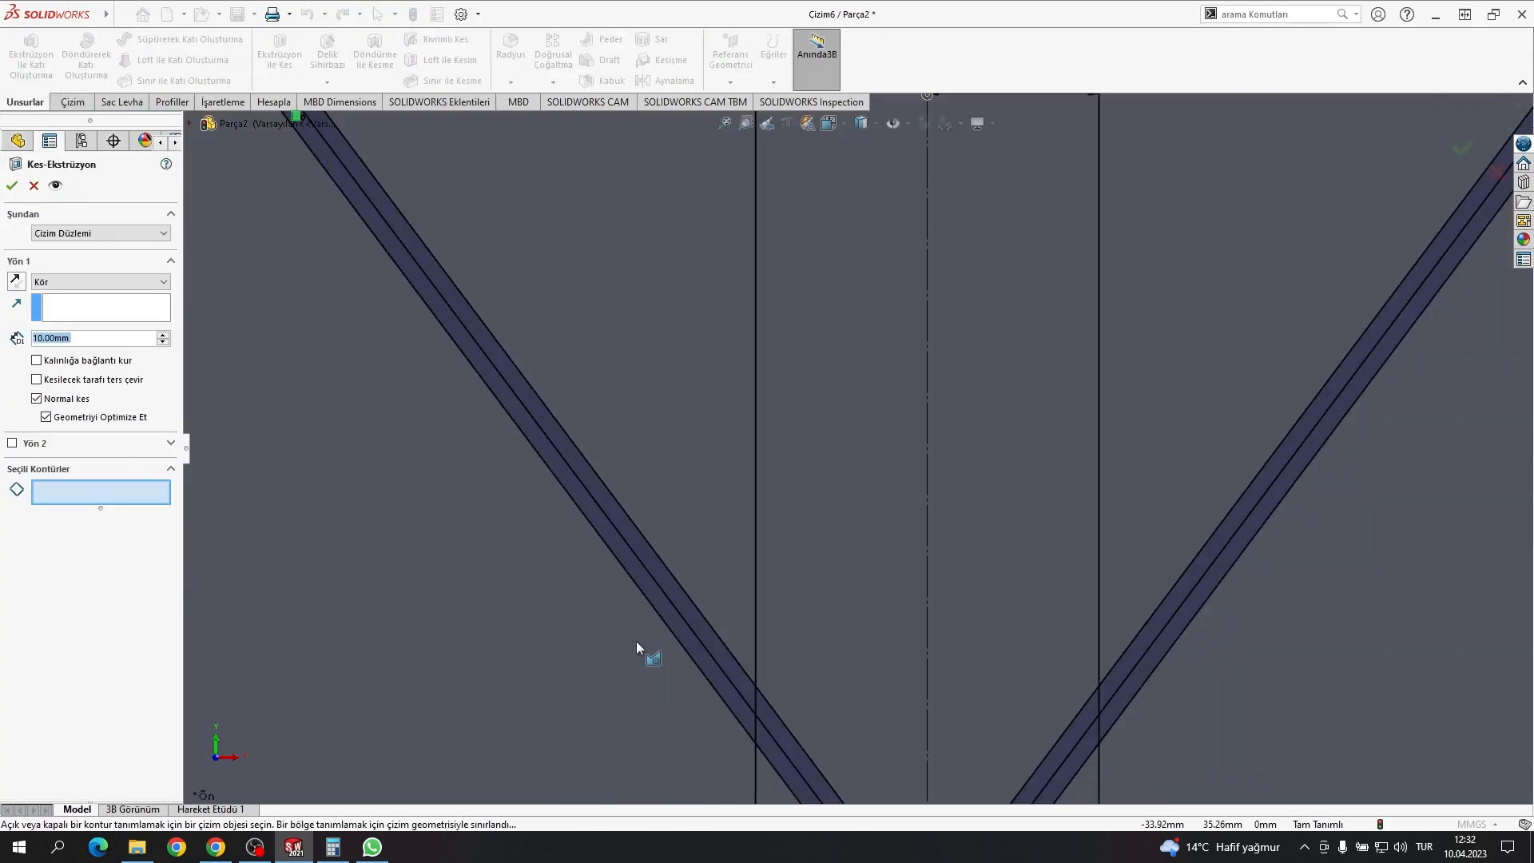
pyautogui.click(706, 596)
pyautogui.click(706, 597)
pyautogui.click(1256, 624)
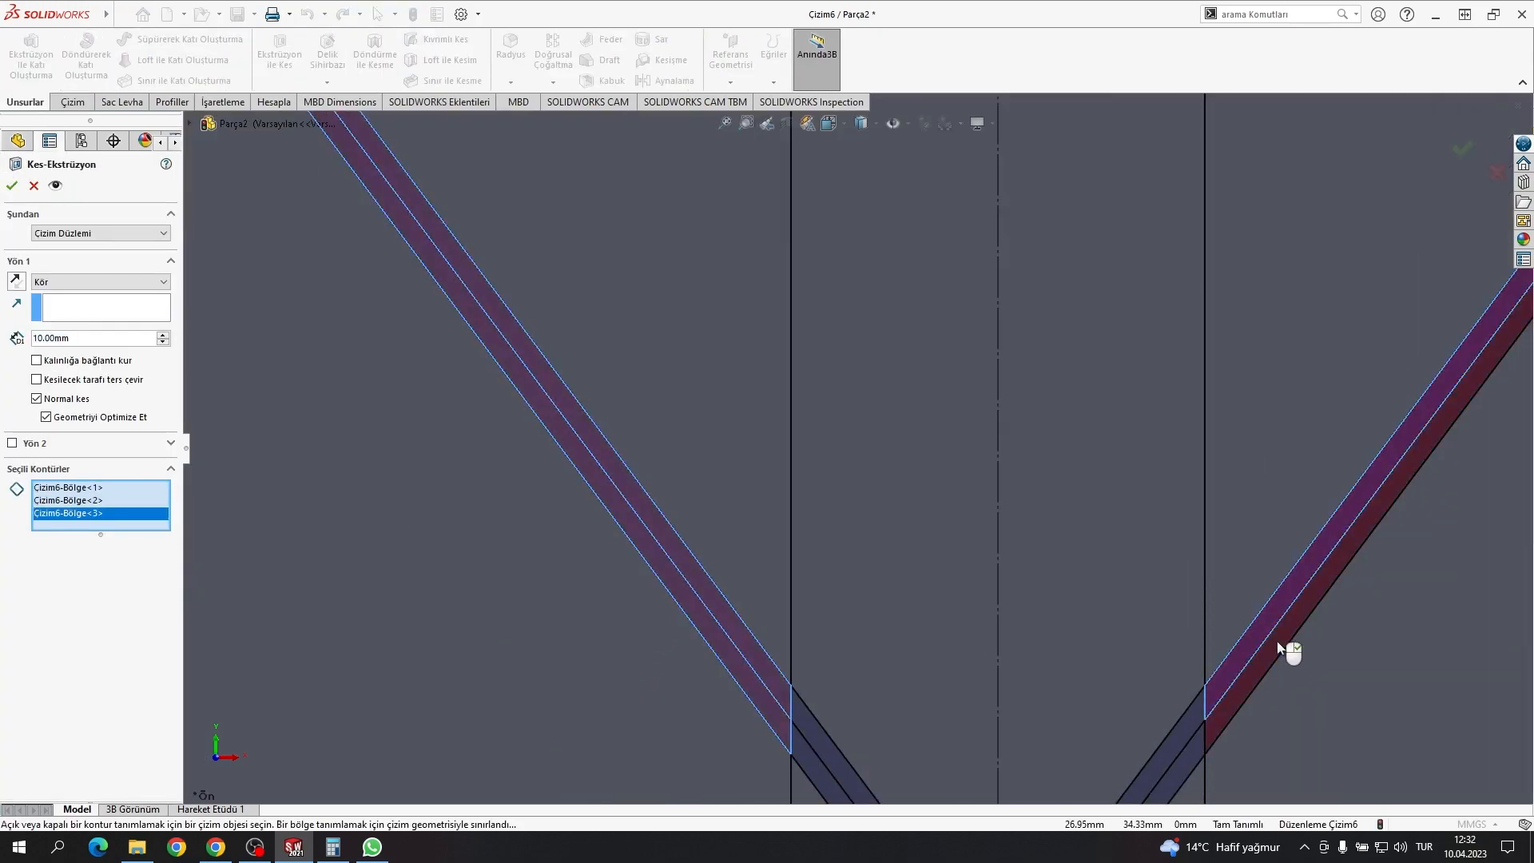
pyautogui.click(1277, 641)
pyautogui.scroll(8, 1101, 516)
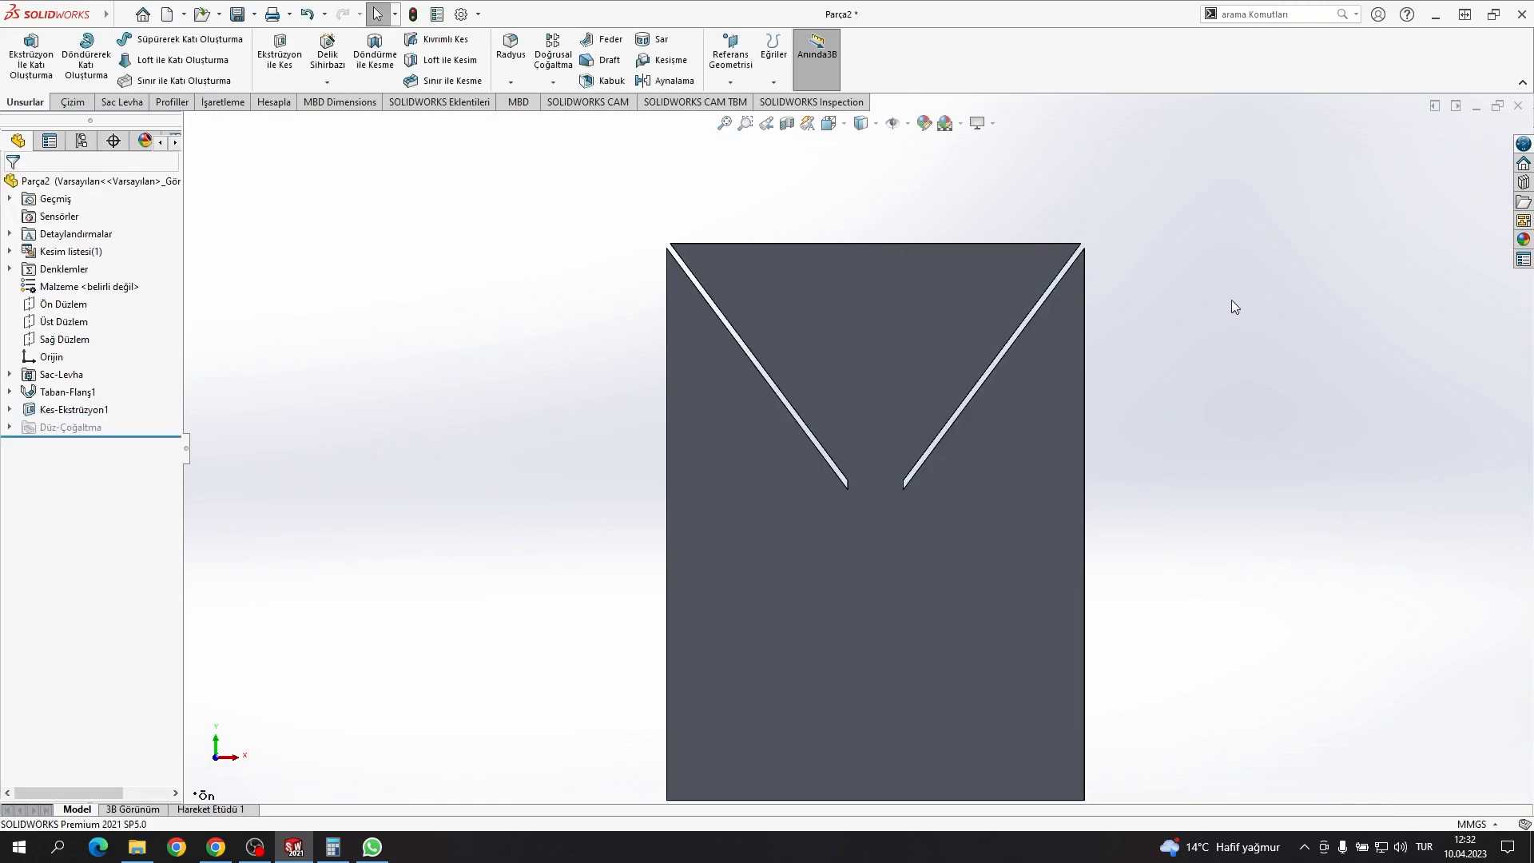
# Step: Change the base flange dimensions to 400 mm wide and 300 mm high and rebuild the part
pyautogui.moveTo(991, 318); pyautogui.dragTo(1006, 394, button='middle')
pyautogui.press('space')
pyautogui.click(746, 553)
pyautogui.doubleClick(809, 487)
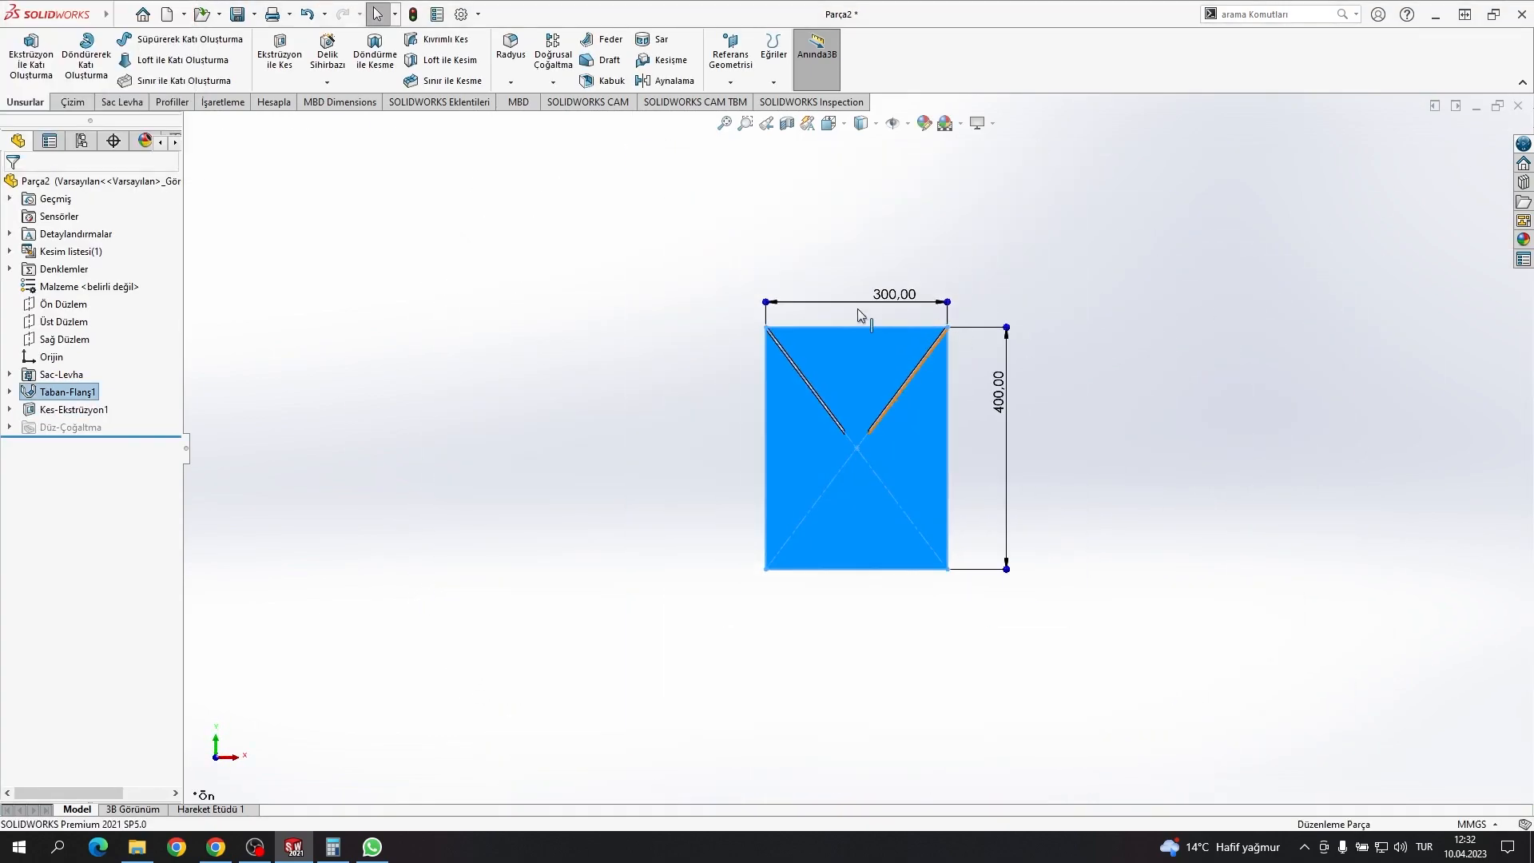
pyautogui.doubleClick(895, 293)
pyautogui.write('400')
pyautogui.press('Return')
pyautogui.doubleClick(1000, 396)
pyautogui.write('300')
pyautogui.press('Return')
pyautogui.hotkey('ctrl', 'b')
# Step: Set the left slot's offset from the vertical center line to 30 mm and rebuild the part
pyautogui.scroll(-6, 914, 388)
pyautogui.moveTo(809, 550); pyautogui.dragTo(706, 584, button='middle')
pyautogui.scroll(-10, 753, 575)
pyautogui.click(936, 491)
pyautogui.scroll(6, 938, 491)
pyautogui.scroll(6, 938, 491)
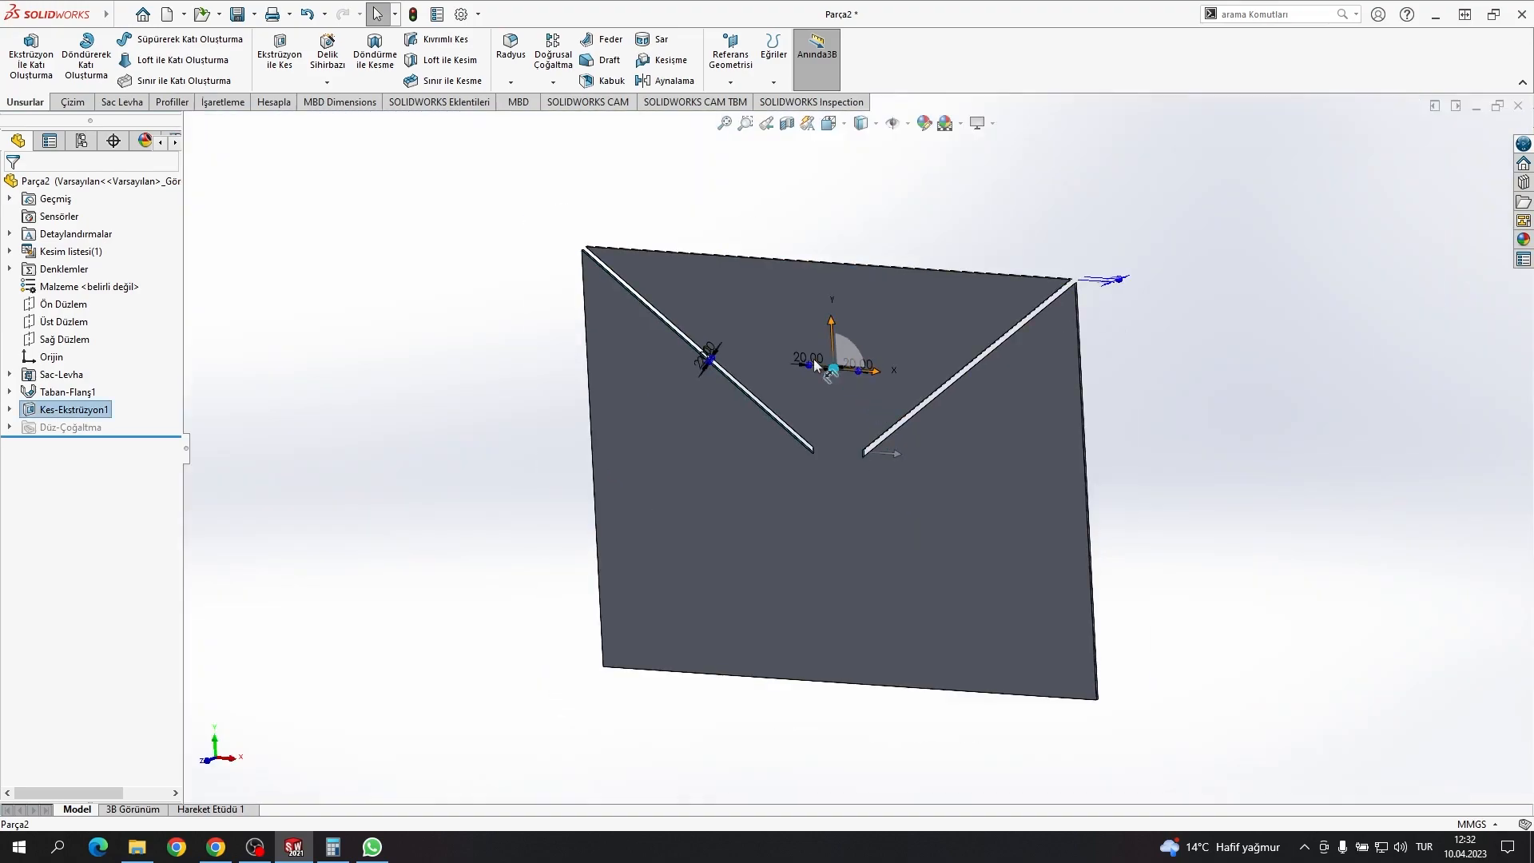
pyautogui.doubleClick(815, 359)
pyautogui.write('30')
pyautogui.press('Return')
pyautogui.hotkey('ctrl', 'b')
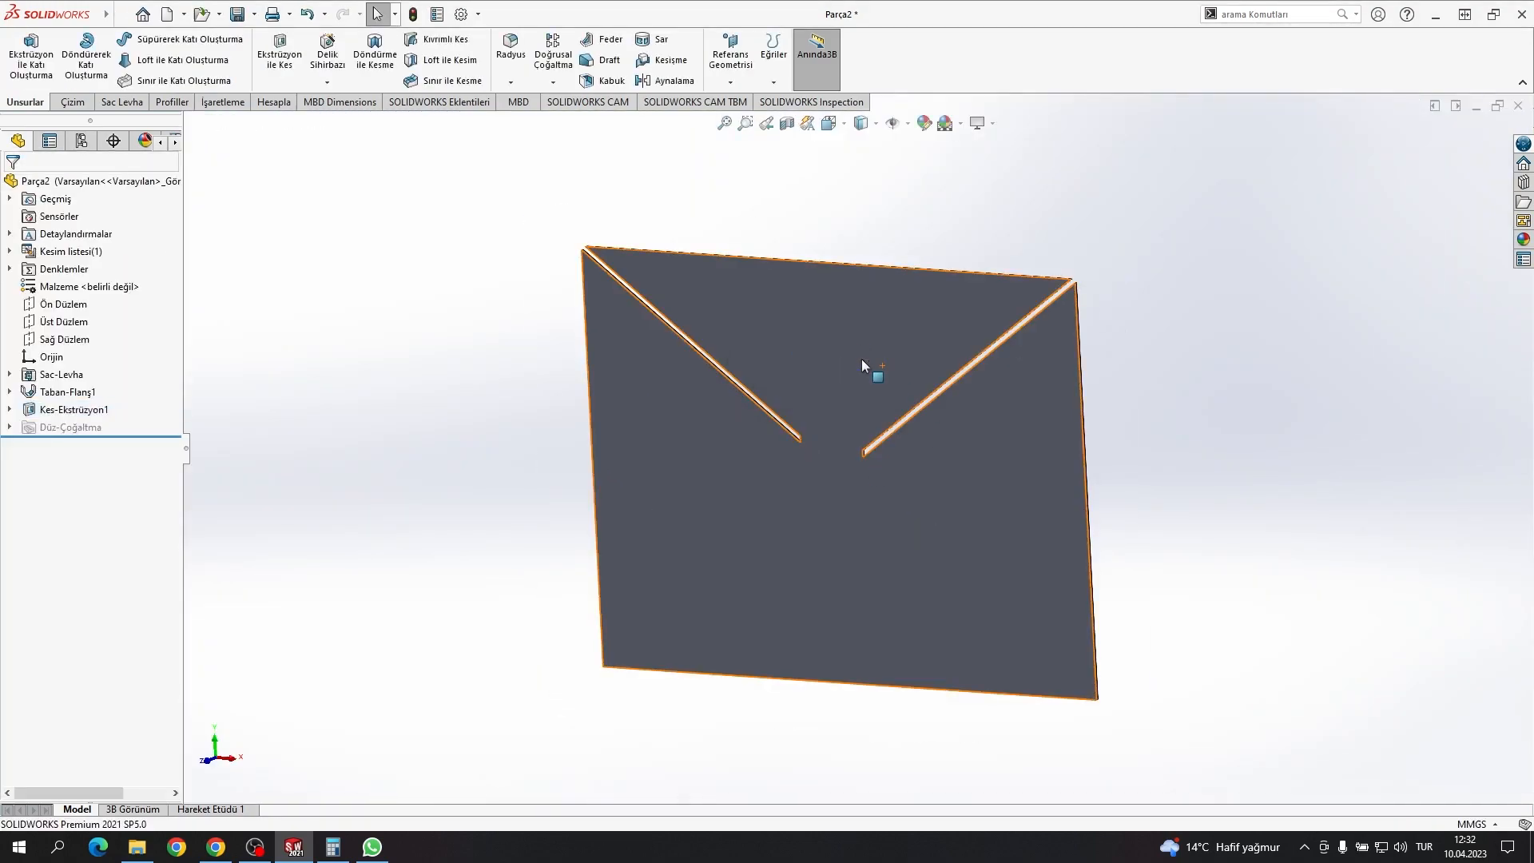
# Step: Set the right slot's offset from the center line to 30 mm, rebuild, and view the plate from the front
pyautogui.click(862, 359)
pyautogui.scroll(-10, 876, 451)
pyautogui.click(721, 481)
pyautogui.scroll(10, 723, 480)
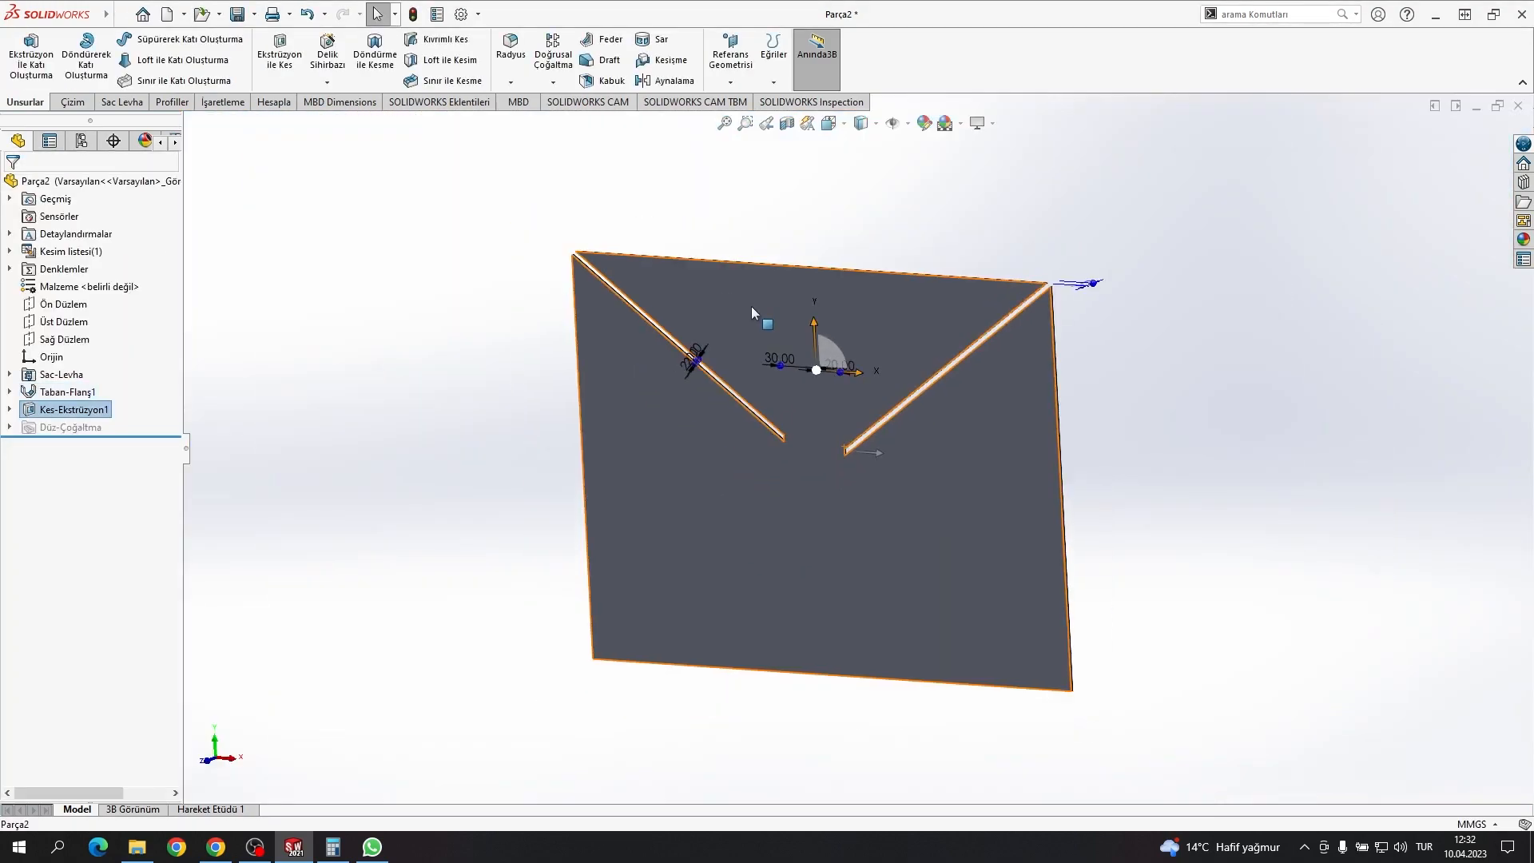
pyautogui.scroll(-5, 779, 422)
pyautogui.doubleClick(780, 423)
pyautogui.write('30')
pyautogui.press('Return')
pyautogui.hotkey('ctrl', 'b')
pyautogui.press('space')
pyautogui.click(581, 553)
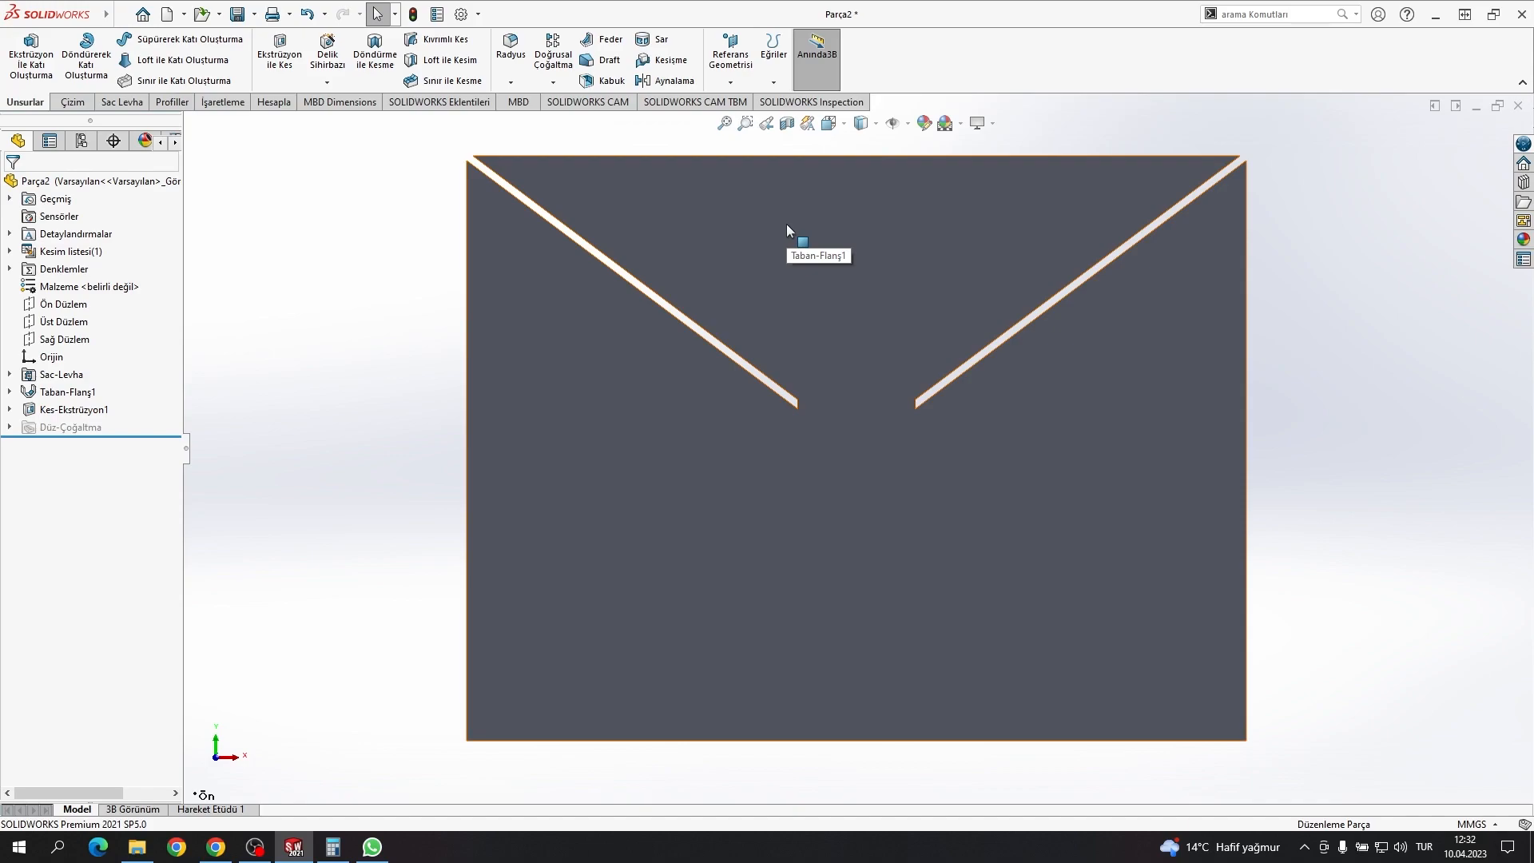
pyautogui.scroll(5, 985, 337)
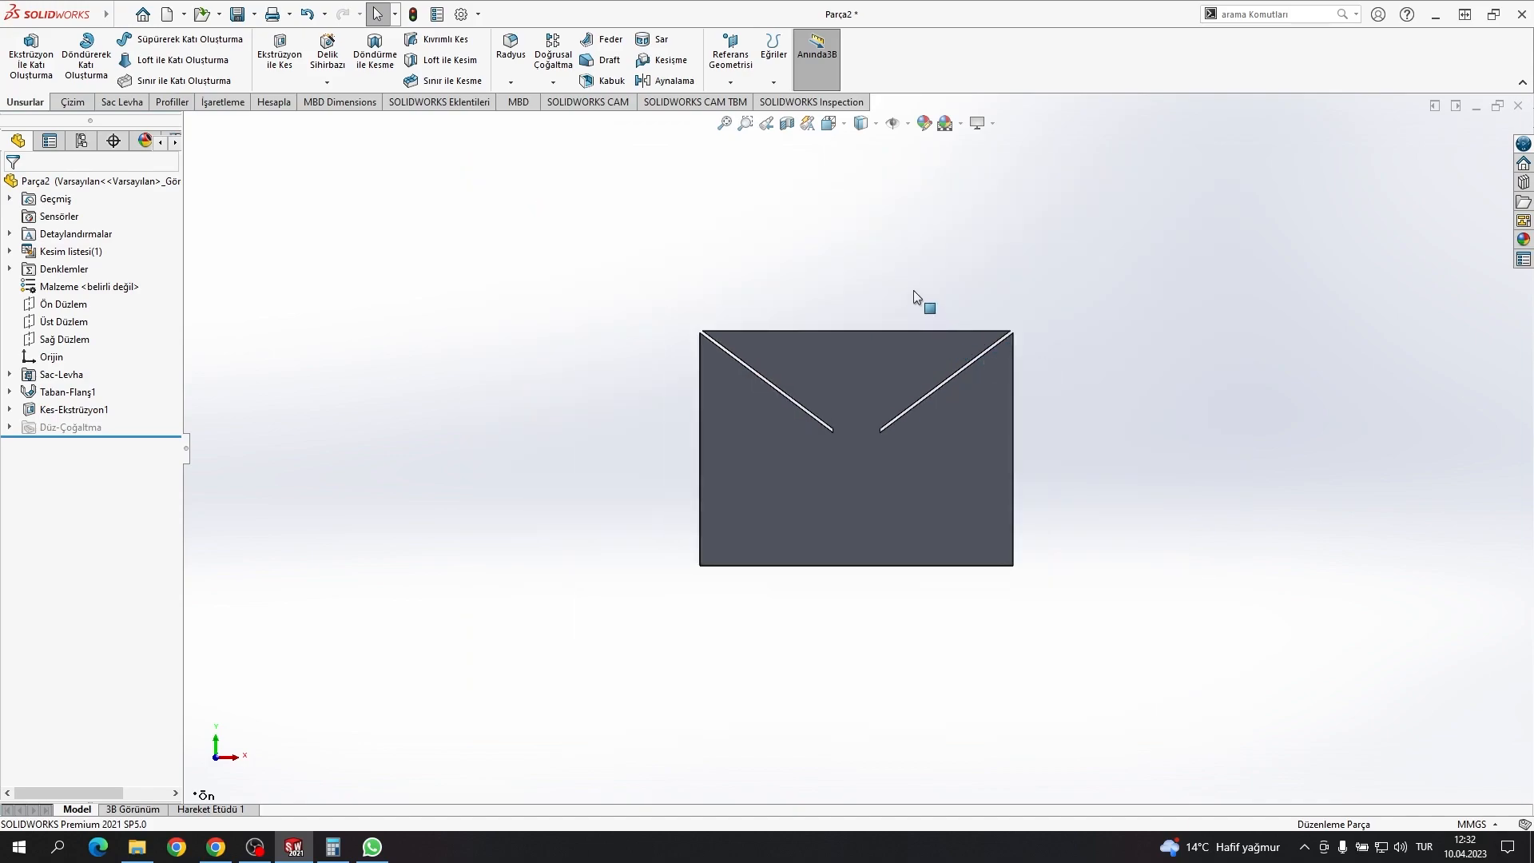
# Step: Save the part as Plate 2 in the Mangal folder
pyautogui.click(237, 14)
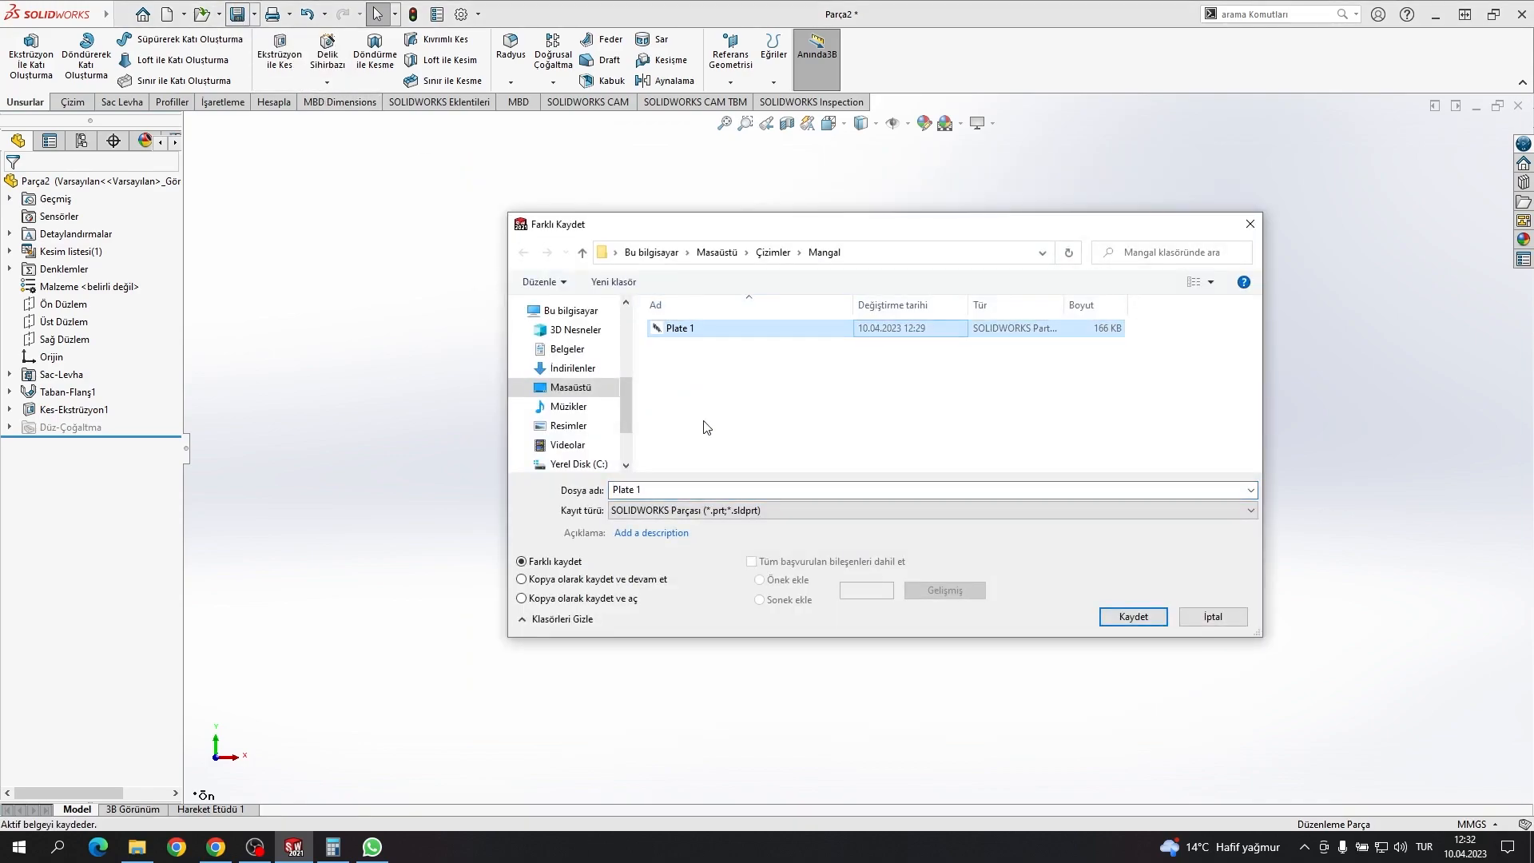
pyautogui.write('Plate 2')
pyautogui.press('Return')
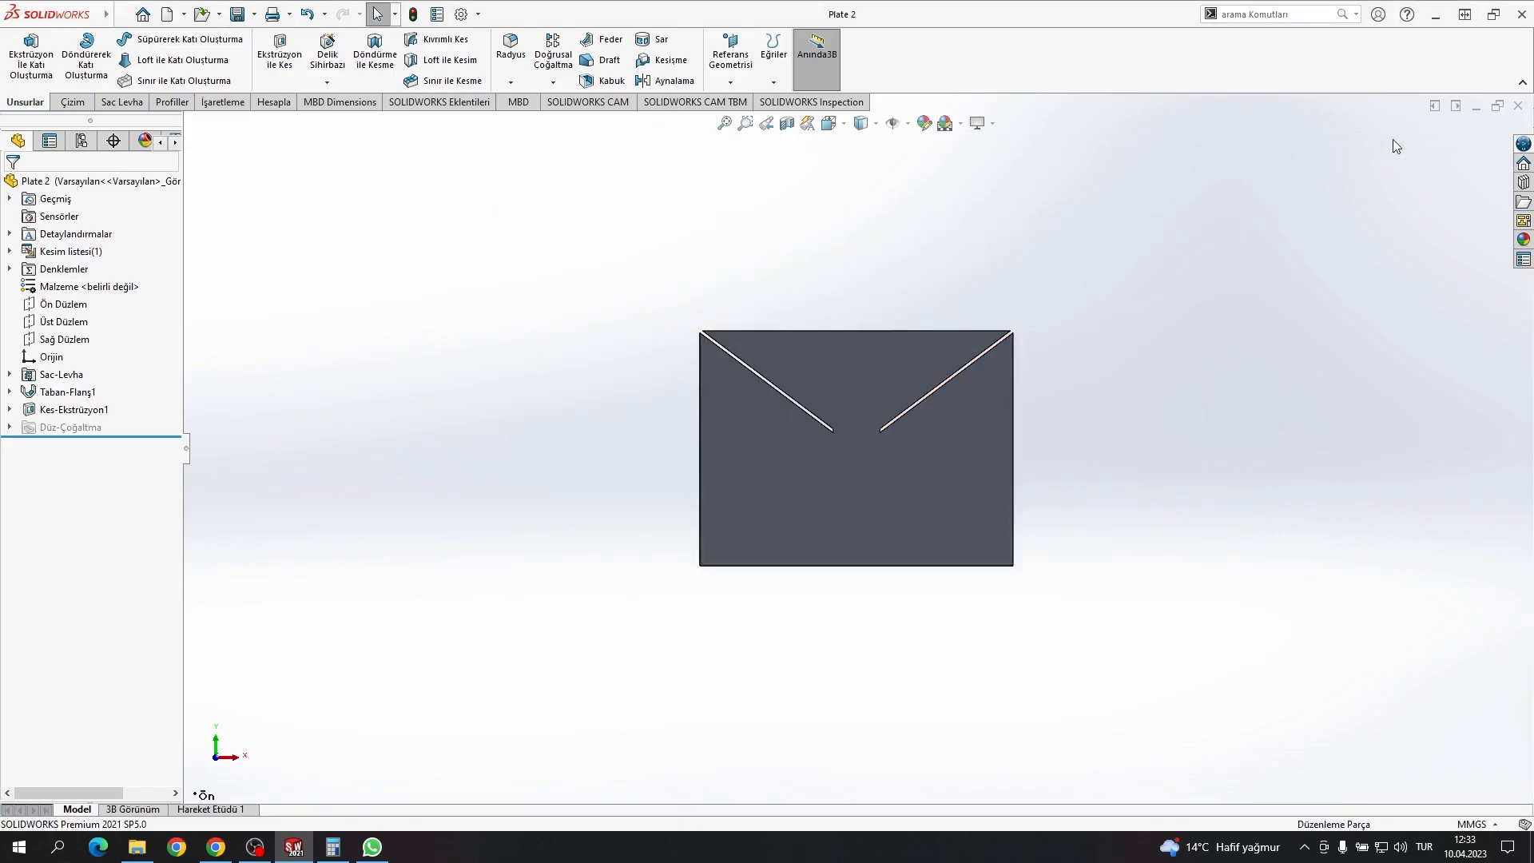
# Step: Close the part and start a new assembly with Plate 2 placed as its first component
pyautogui.hotkey('ctrl', 'w')
pyautogui.hotkey('ctrl', 'n')
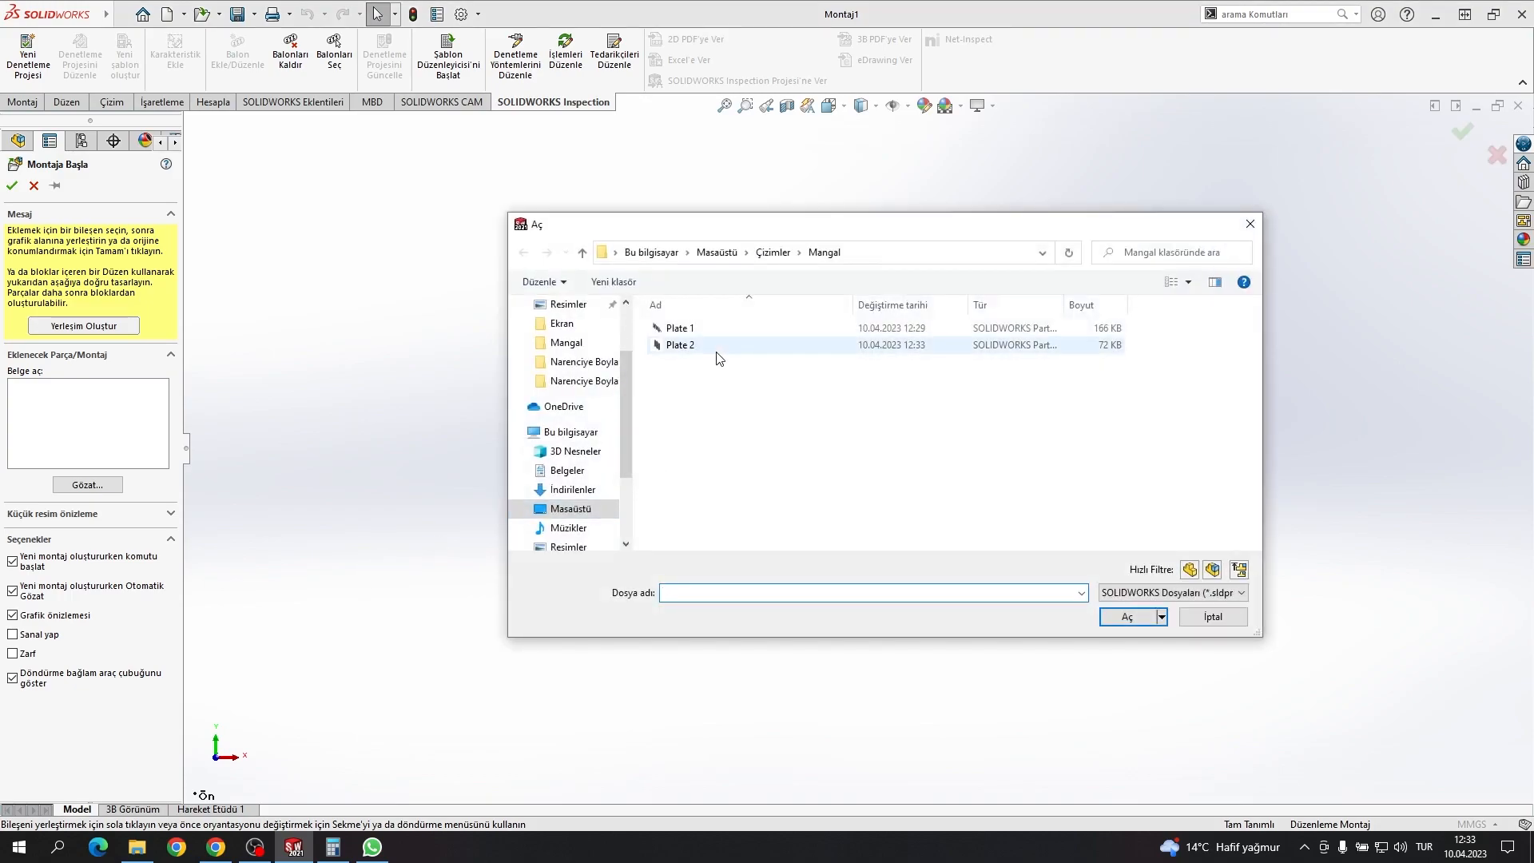
pyautogui.doubleClick(717, 349)
pyautogui.click(387, 453)
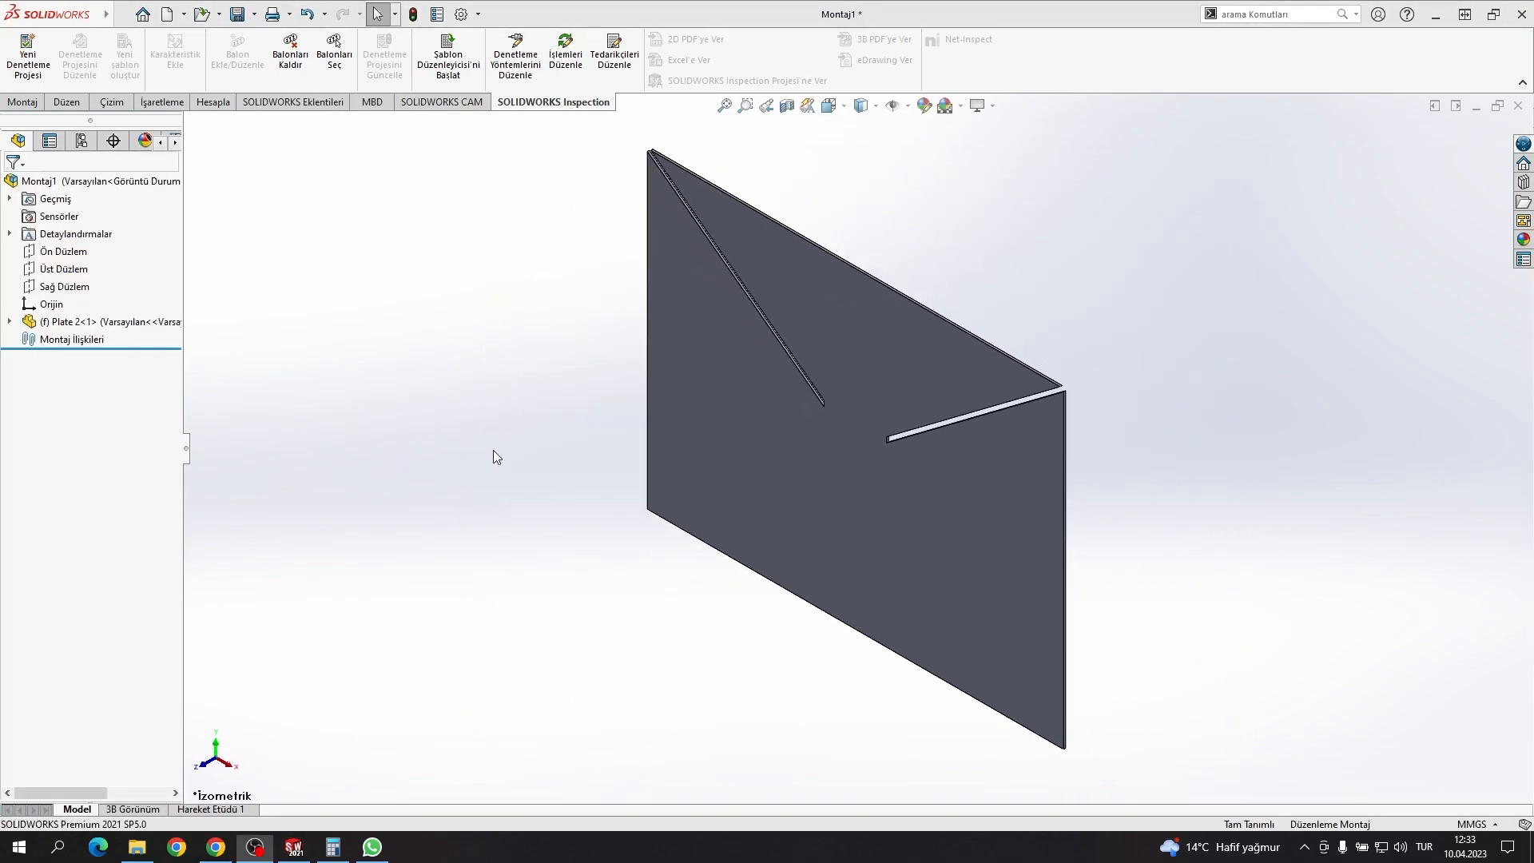
# Step: Insert Plate 1 into the assembly beside Plate 2, reduce its overall width dimension and rebuild
pyautogui.moveTo(0, 327); pyautogui.dragTo(417, 400)
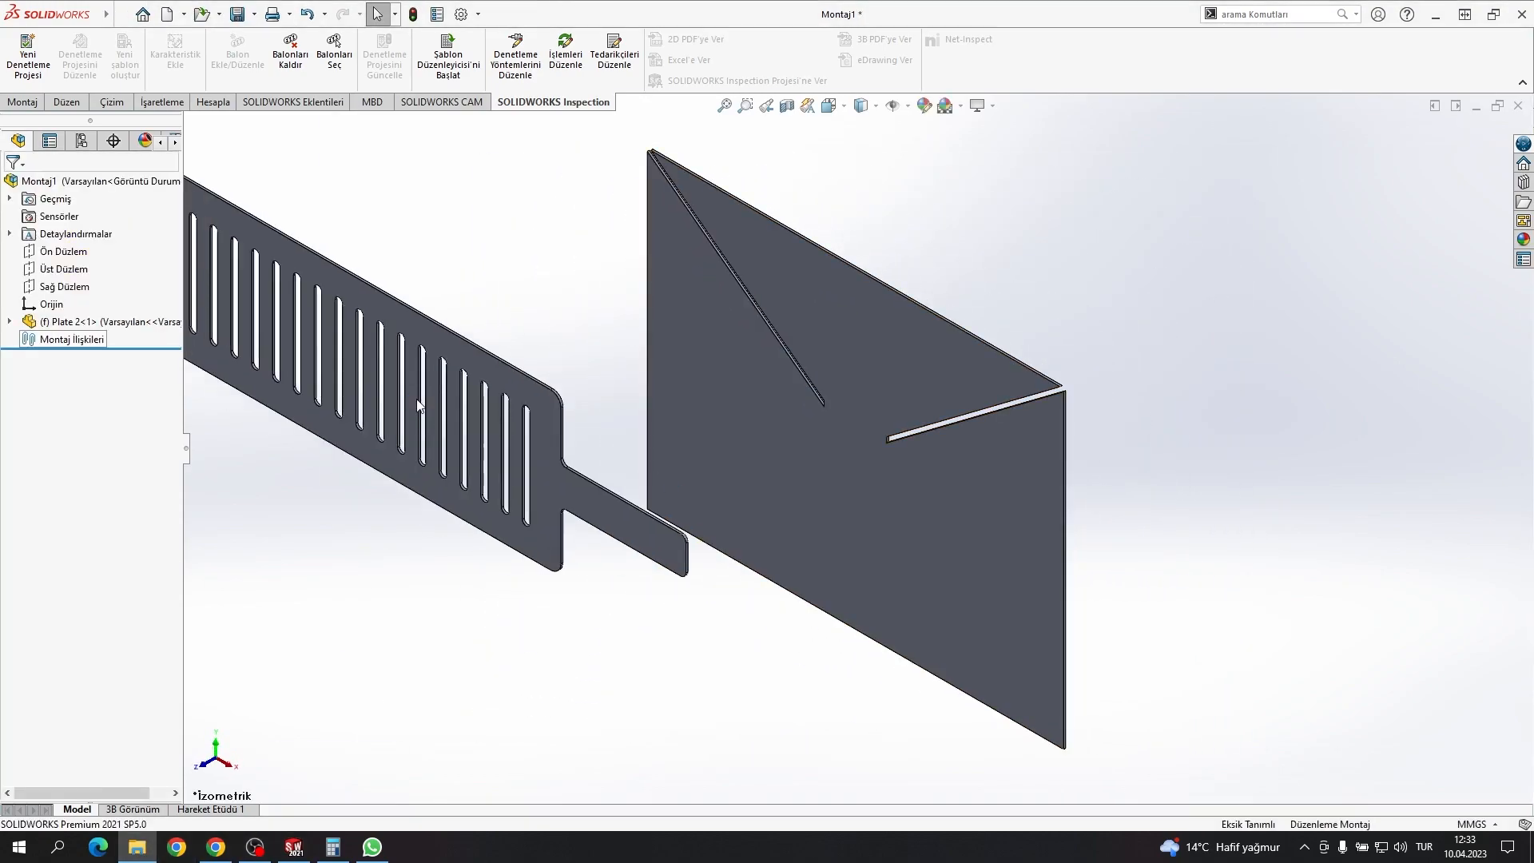
pyautogui.click(545, 417)
pyautogui.scroll(5, 551, 420)
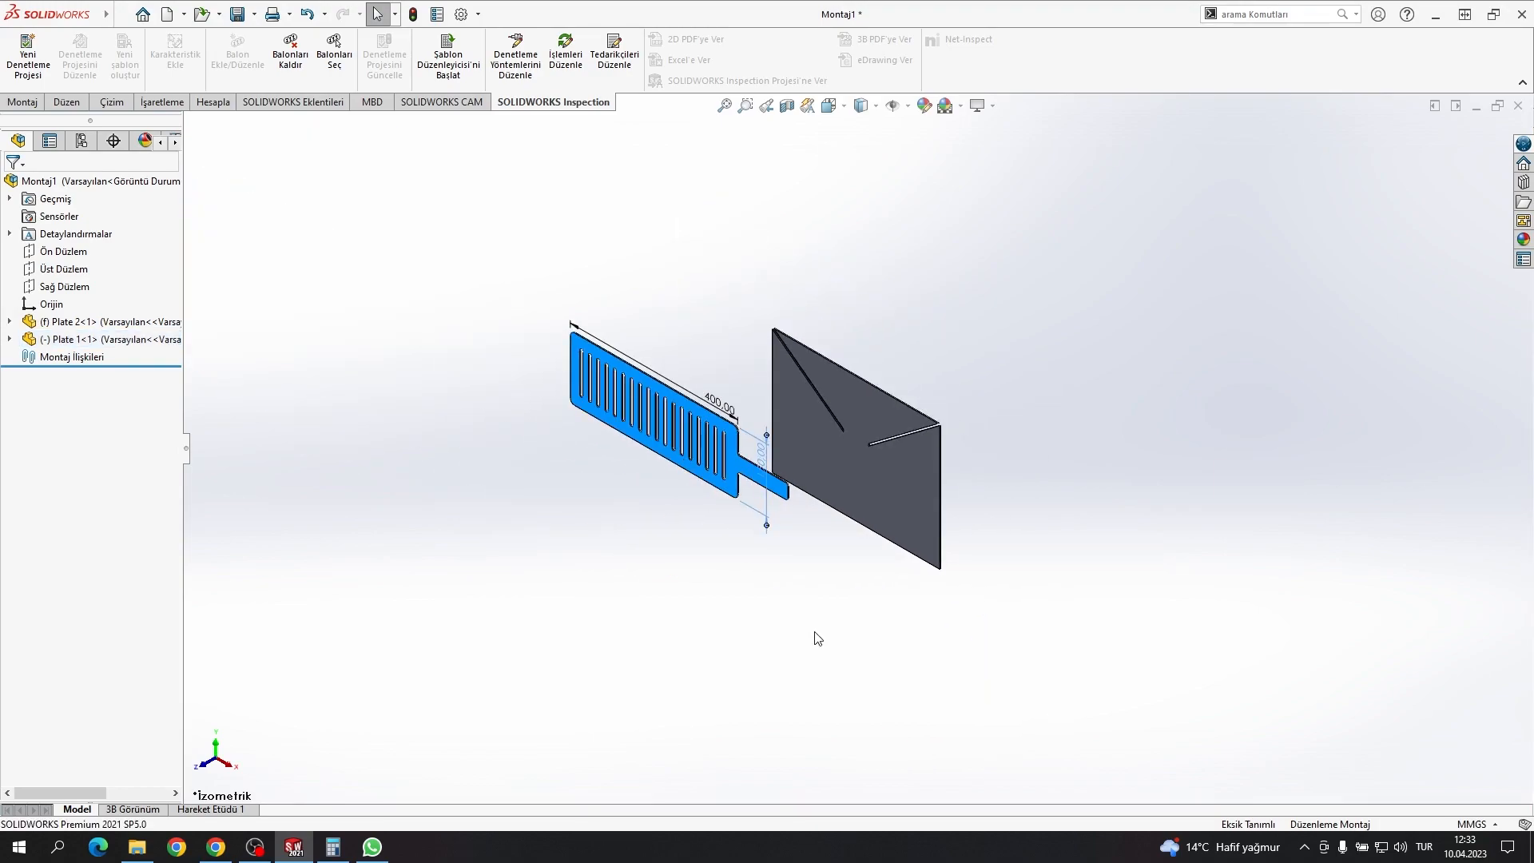
pyautogui.doubleClick(761, 457)
pyautogui.press('Return')
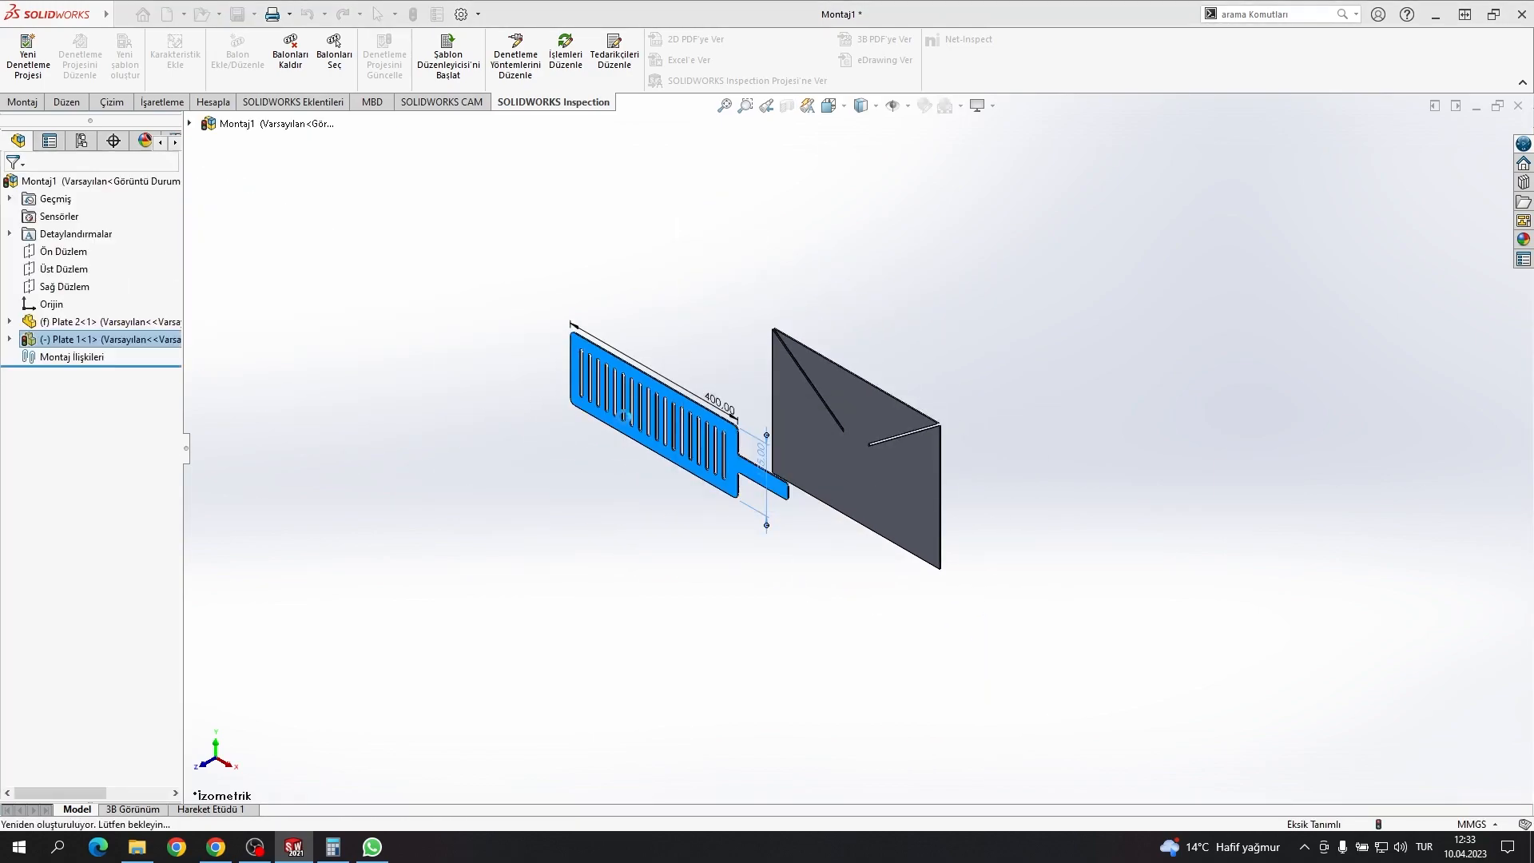
pyautogui.scroll(-9, 725, 444)
pyautogui.scroll(5, 1254, 457)
pyautogui.rightClick(1062, 465)
pyautogui.click(691, 593)
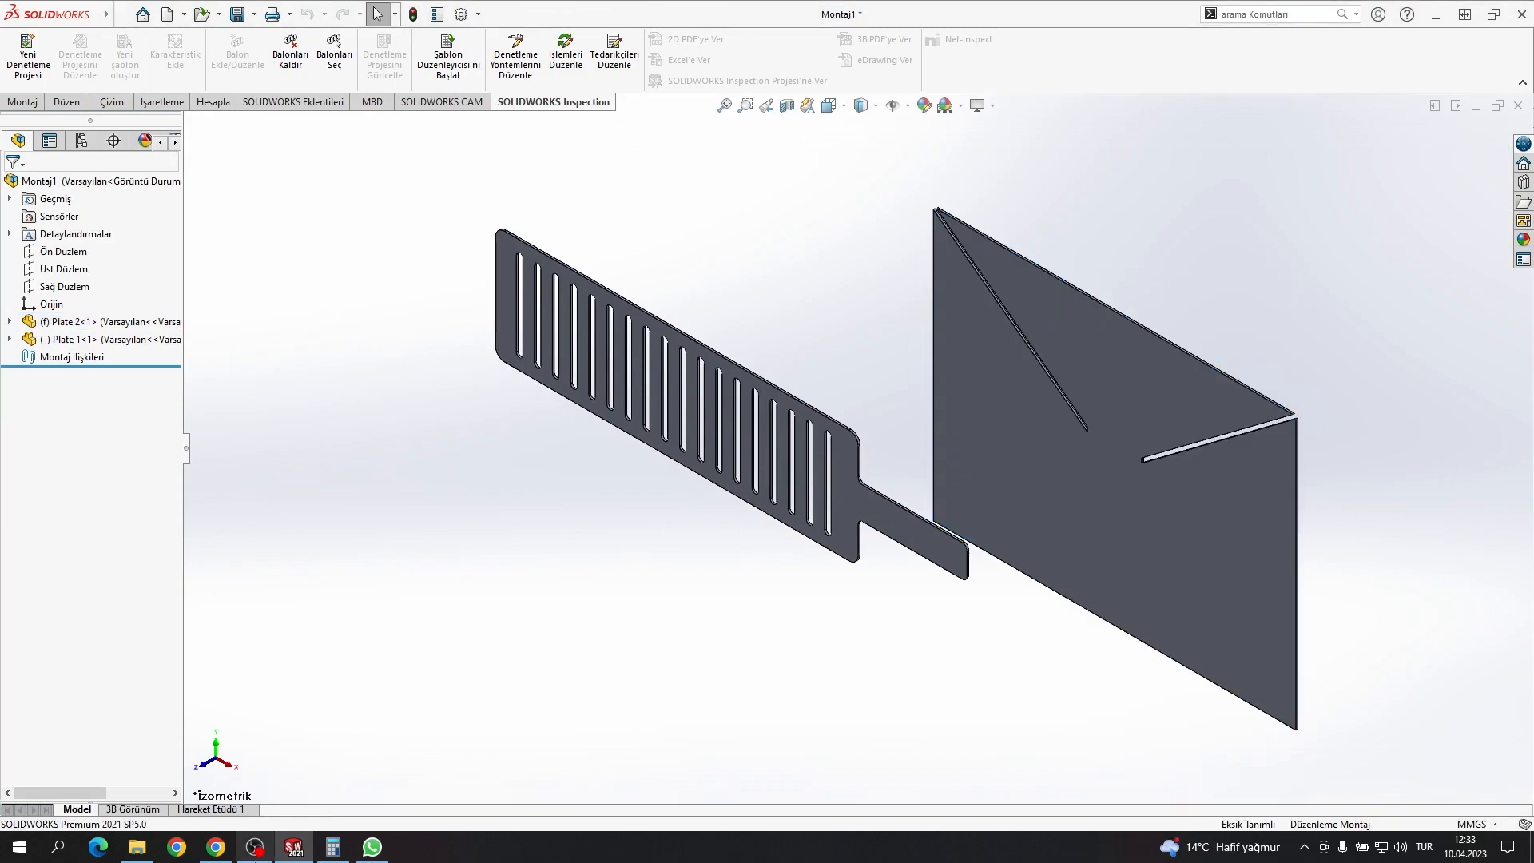
# Step: Select Plate 2 in the assembly and open it as a part in an isometric view
pyautogui.click(233, 847)
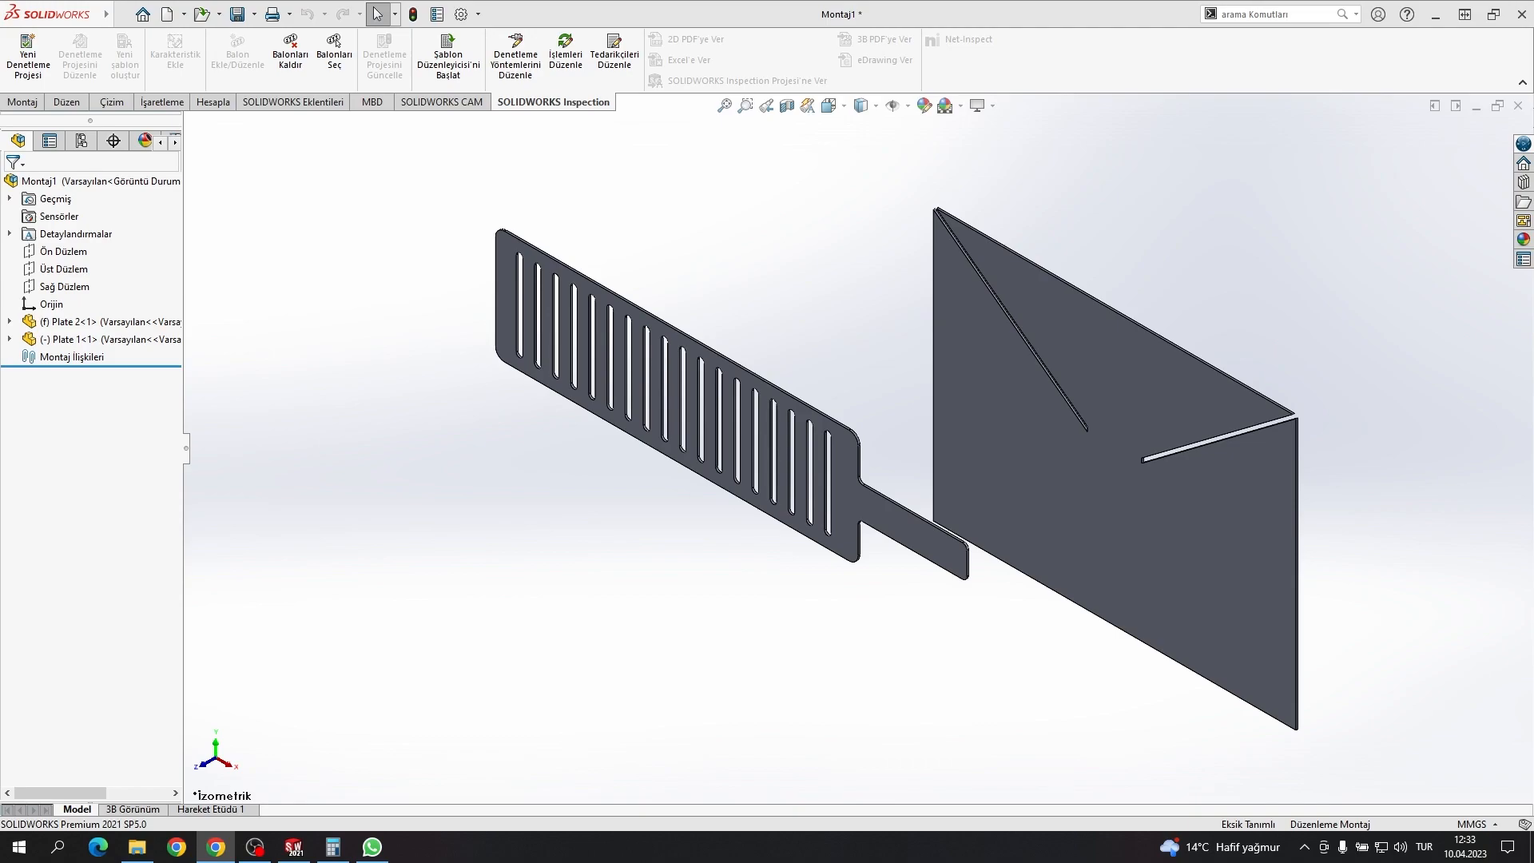
pyautogui.click(1163, 359)
pyautogui.click(1165, 328)
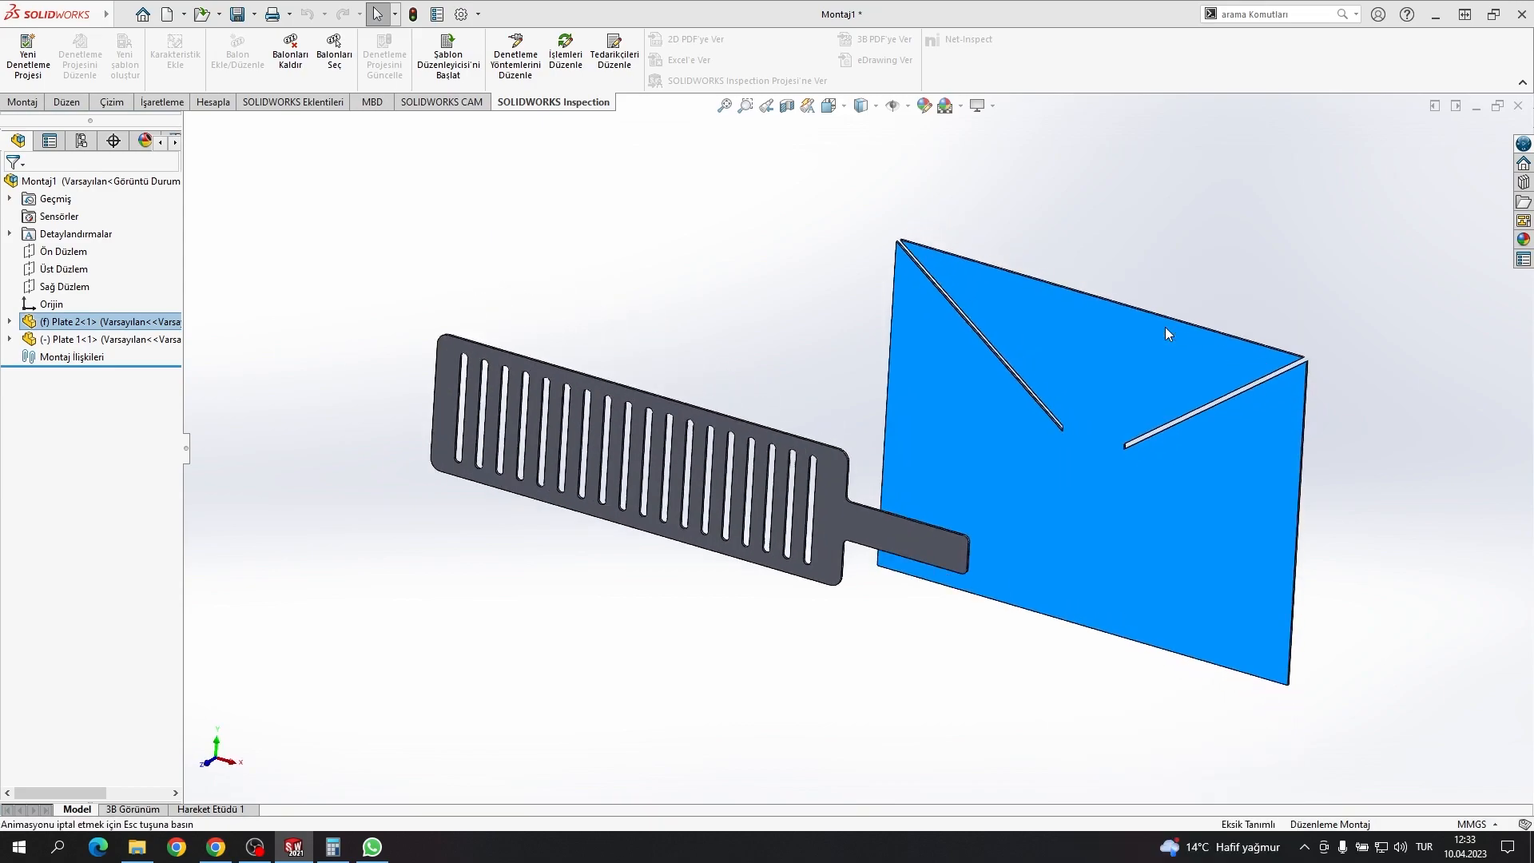
pyautogui.rightClick(1040, 345)
pyautogui.click(1052, 276)
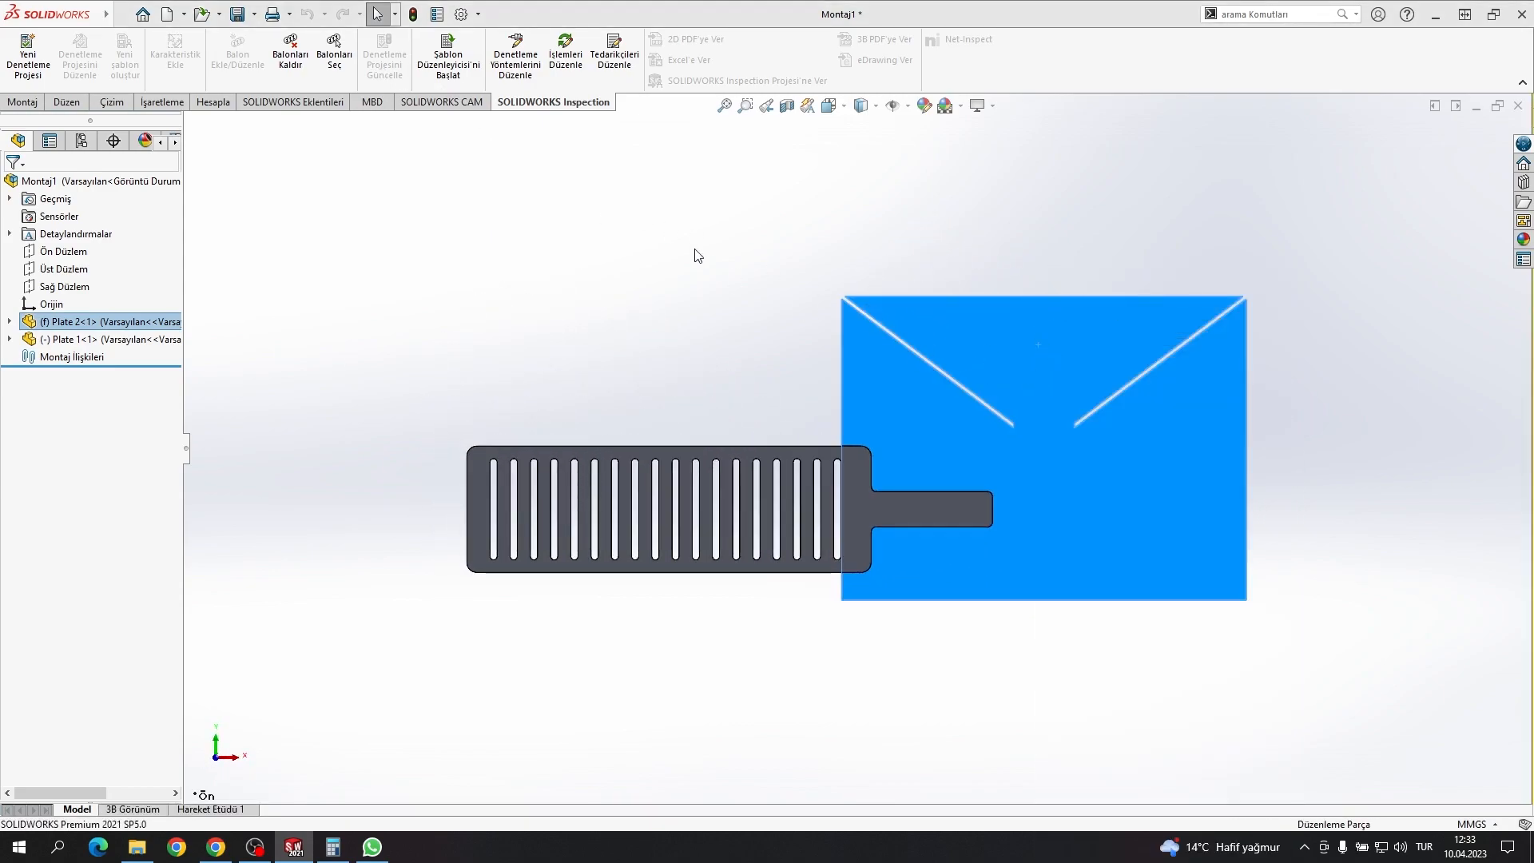
pyautogui.hotkey('ctrl', '7')
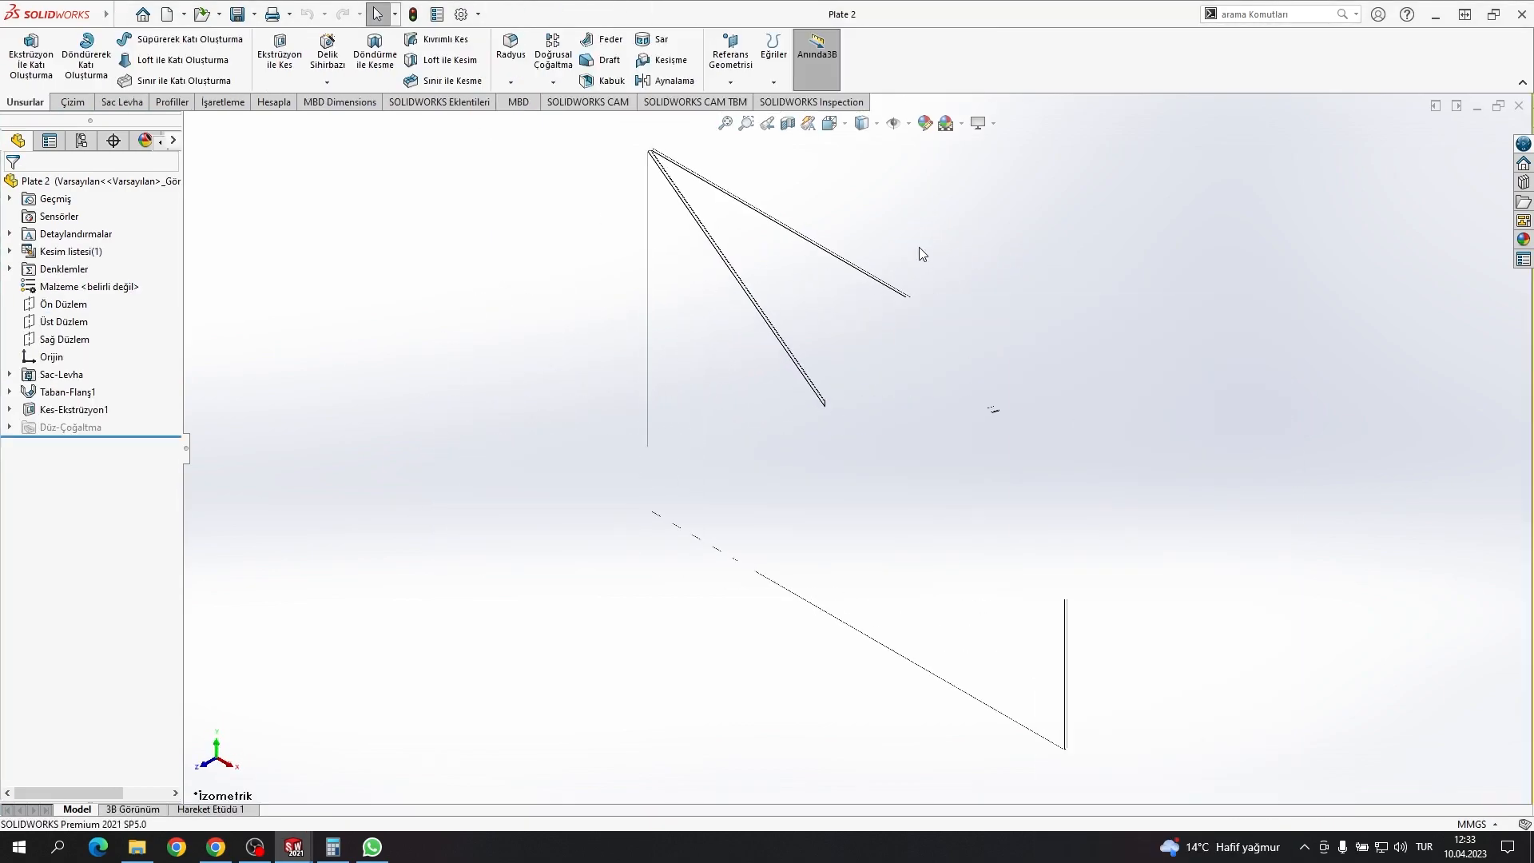
# Step: Set the left slanted slot's offset from the vertical center line to 75 mm
pyautogui.doubleClick(912, 380)
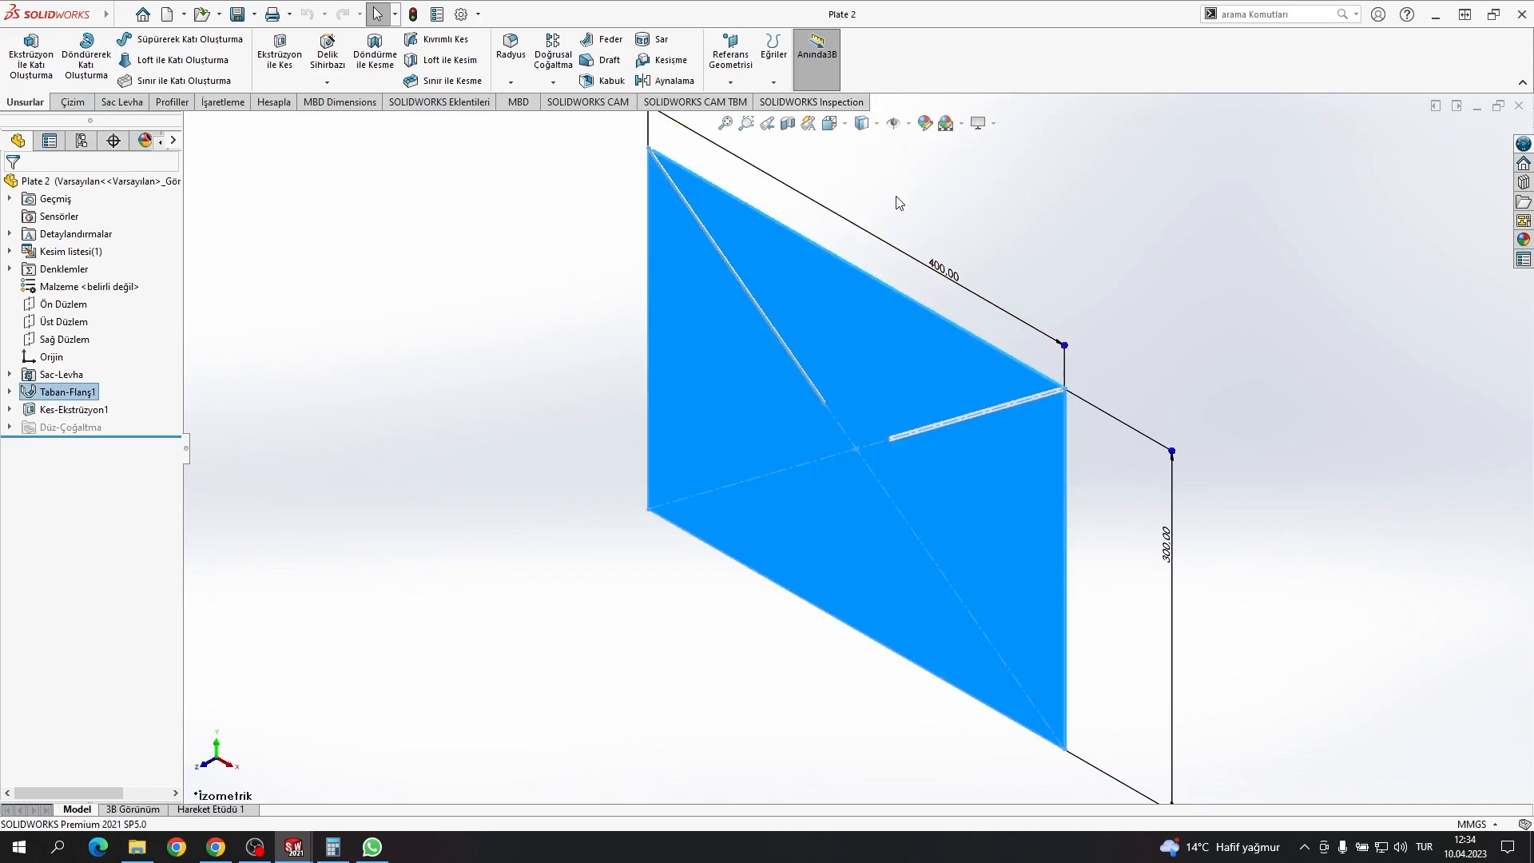
pyautogui.click(897, 199)
pyautogui.scroll(-8, 893, 431)
pyautogui.doubleClick(816, 450)
pyautogui.scroll(5, 818, 403)
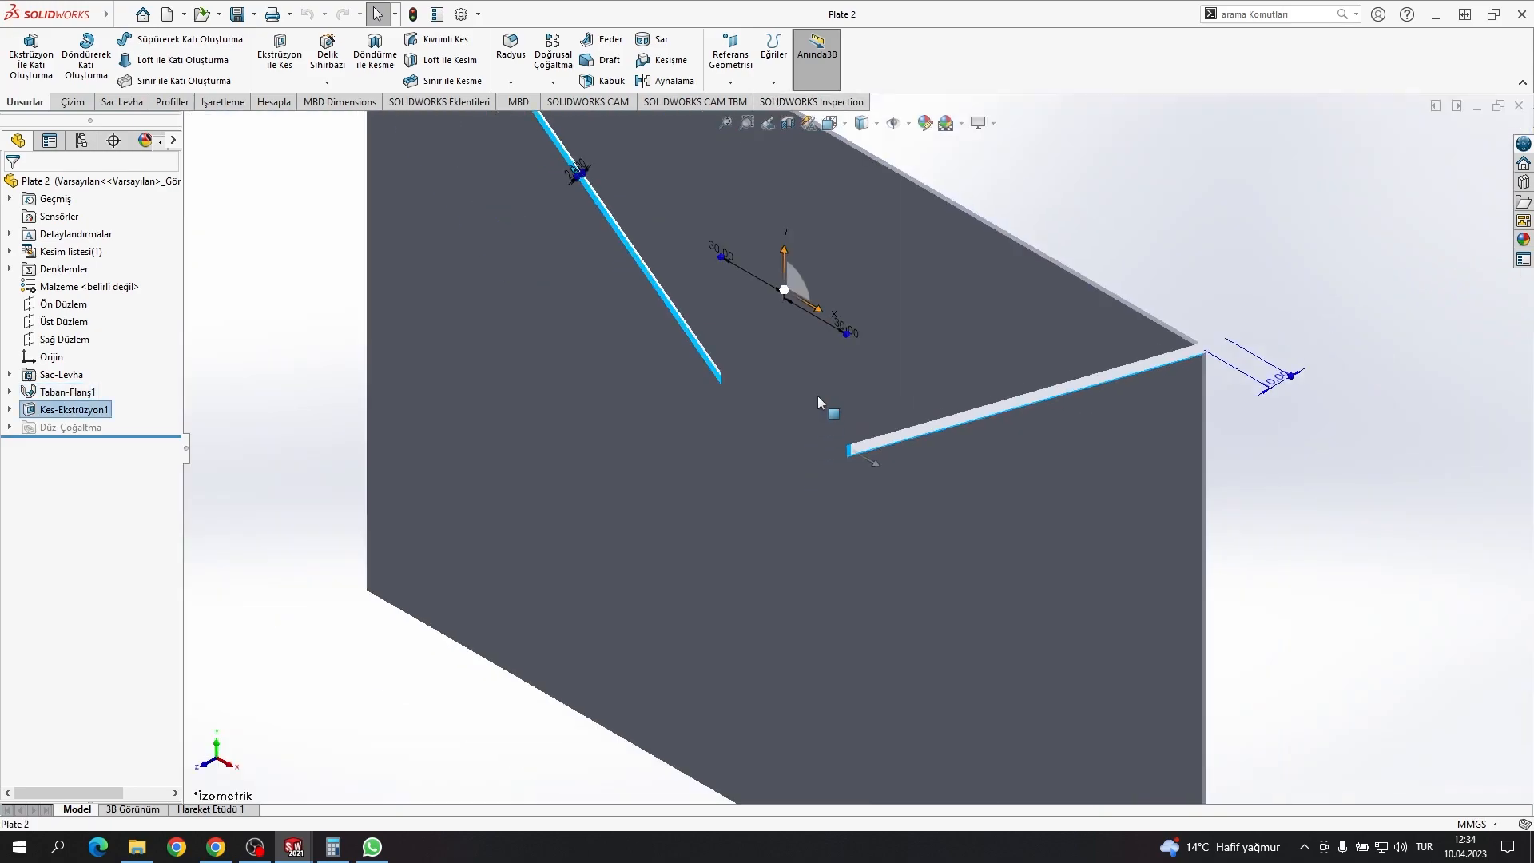
pyautogui.doubleClick(721, 252)
pyautogui.write('75')
pyautogui.press('Return')
# Step: Set the right slanted slot's offset from the center line to 75 mm and rebuild the part
pyautogui.doubleClick(853, 435)
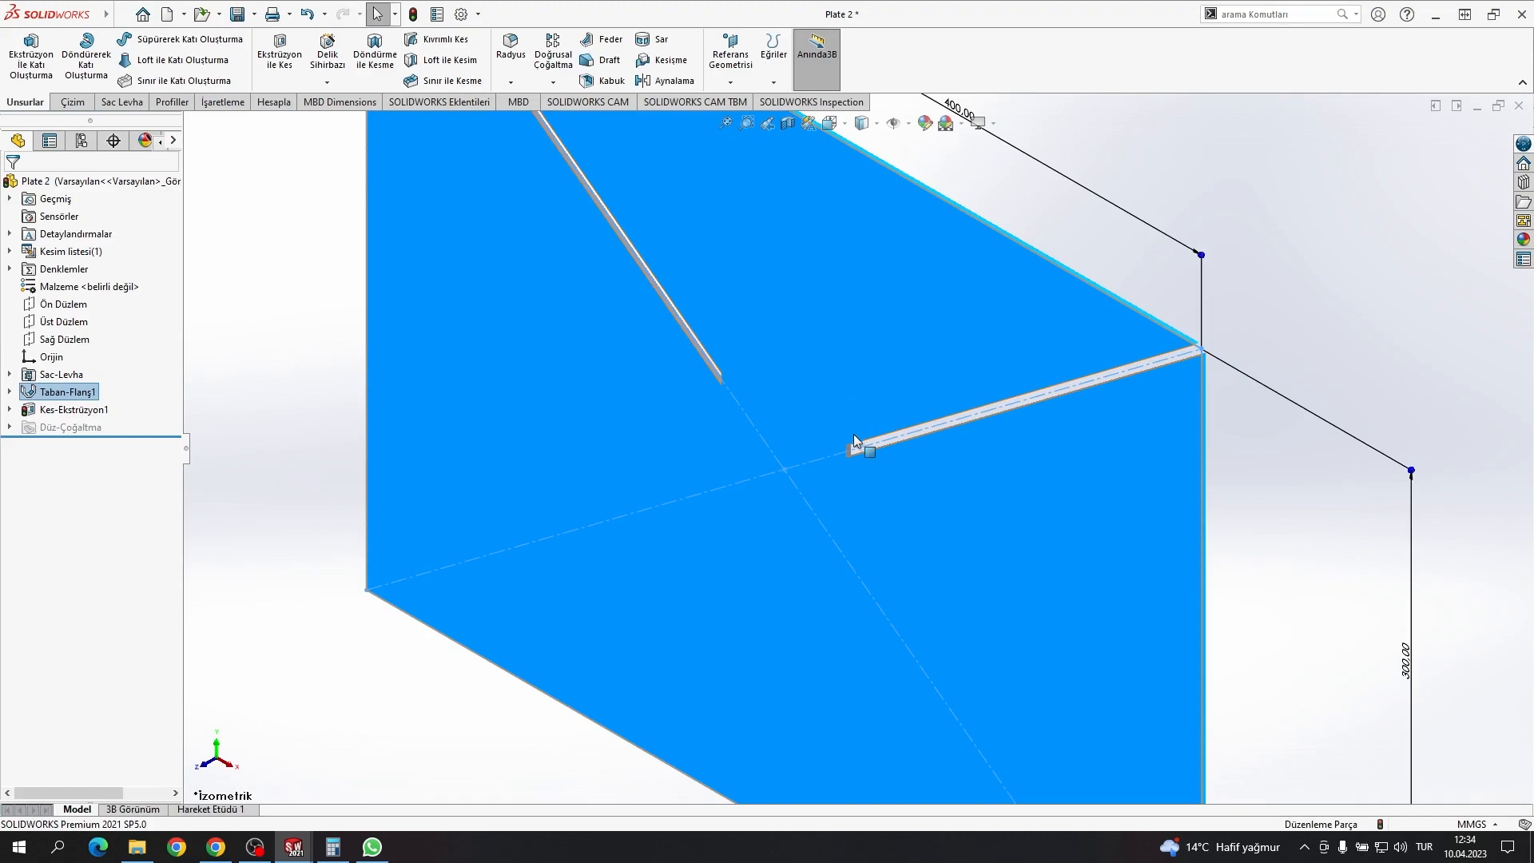
pyautogui.scroll(-10, 855, 441)
pyautogui.doubleClick(875, 475)
pyautogui.scroll(10, 876, 470)
pyautogui.scroll(1, 848, 349)
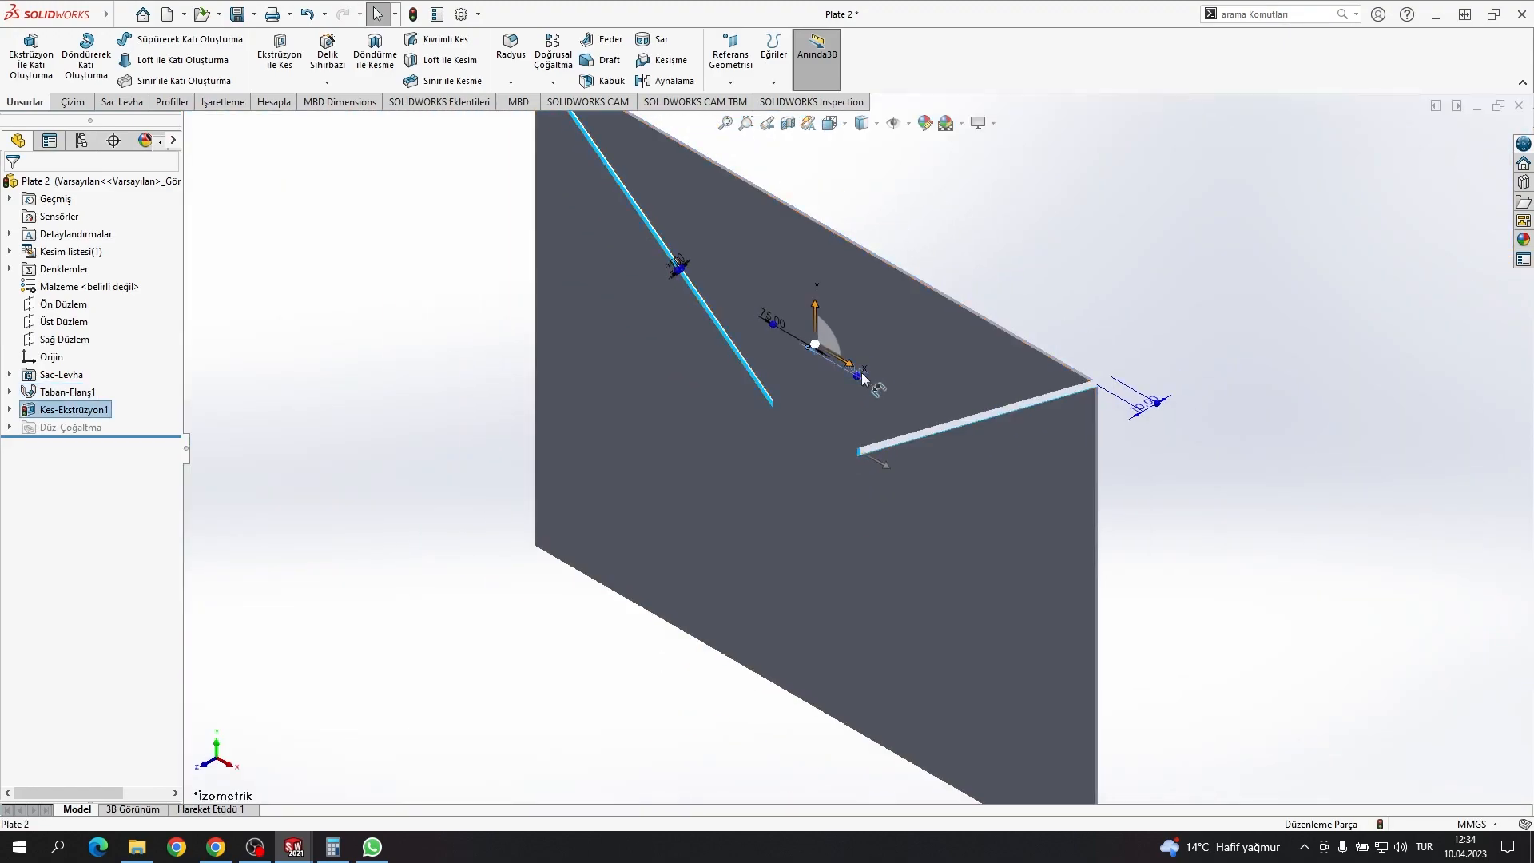
pyautogui.doubleClick(859, 370)
pyautogui.write('75')
pyautogui.press('Return')
pyautogui.click(1029, 278)
pyautogui.hotkey('ctrl', 'b')
# Step: Sketch a center rectangle about 109 by 21 mm on Plate 2's front face between the two slanted slots
pyautogui.moveTo(883, 254); pyautogui.dragTo(947, 204, button='middle')
pyautogui.rightClick(851, 310)
pyautogui.click(953, 294)
pyautogui.click(73, 102)
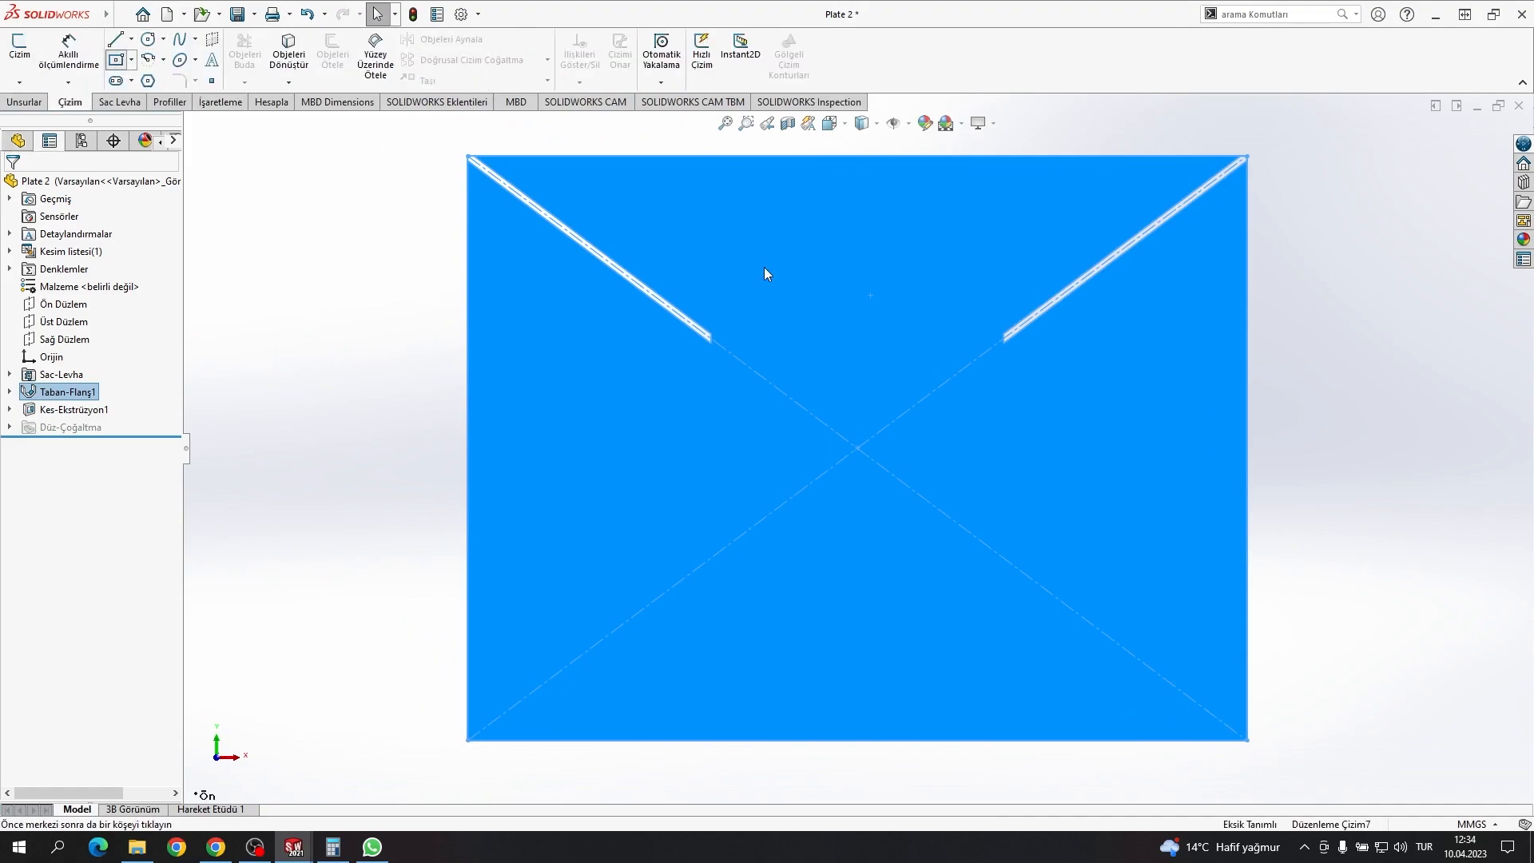
pyautogui.click(844, 340)
pyautogui.click(951, 320)
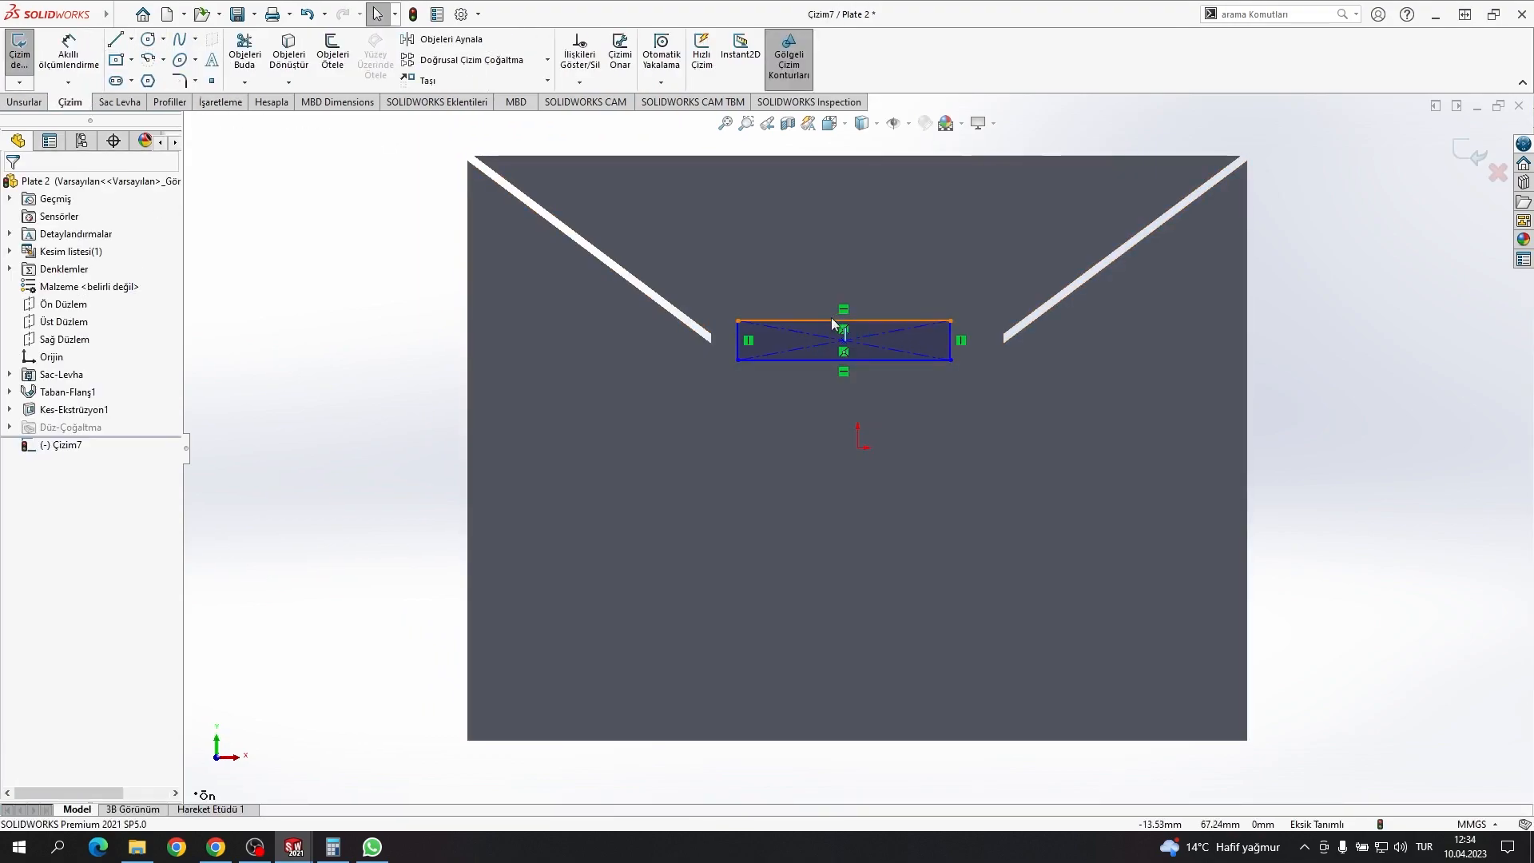
# Step: Dimension the rectangle to a height of 4 mm and a length of 130 mm
pyautogui.click(949, 339)
pyautogui.click(987, 351)
pyautogui.write('4')
pyautogui.press('Return')
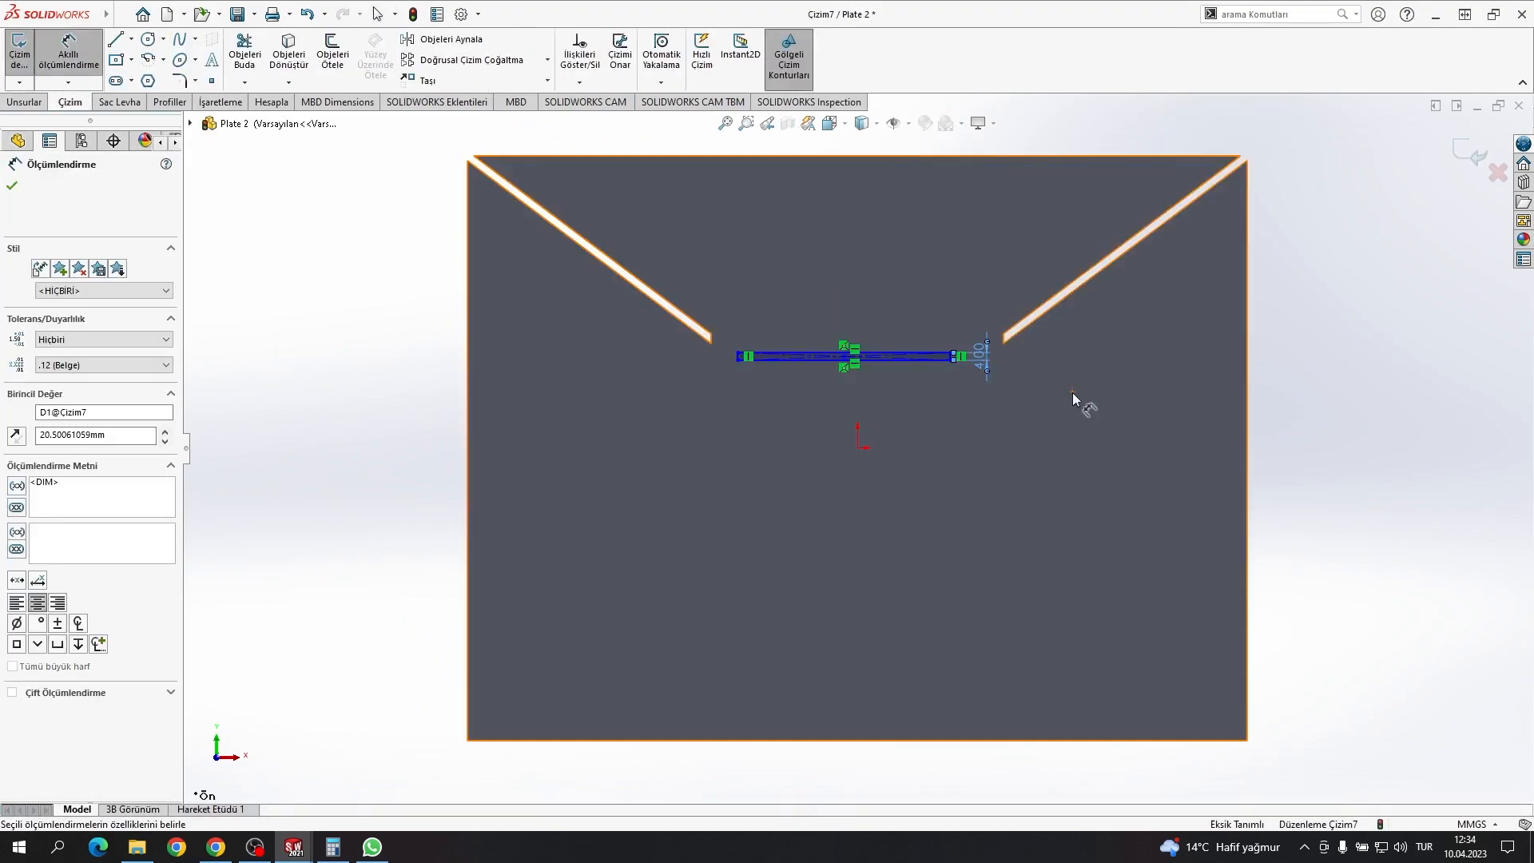
pyautogui.click(879, 351)
pyautogui.click(885, 299)
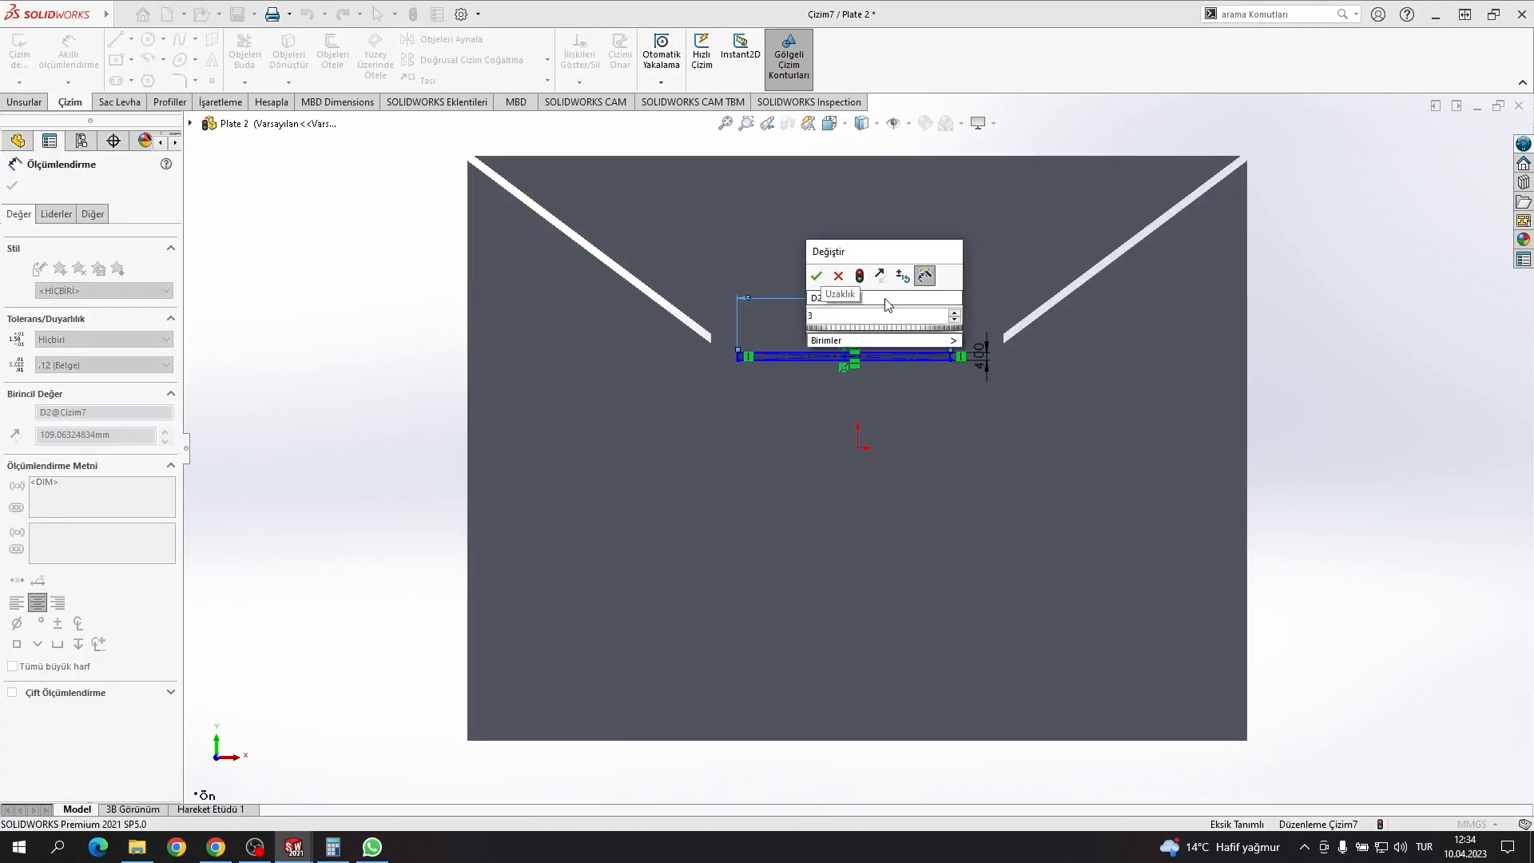
pyautogui.write('130')
pyautogui.press('Return')
pyautogui.press('Escape')
# Step: Align the rectangle's center point with the origin using a vertical relation
pyautogui.scroll(-3, 907, 192)
pyautogui.scroll(2, 831, 360)
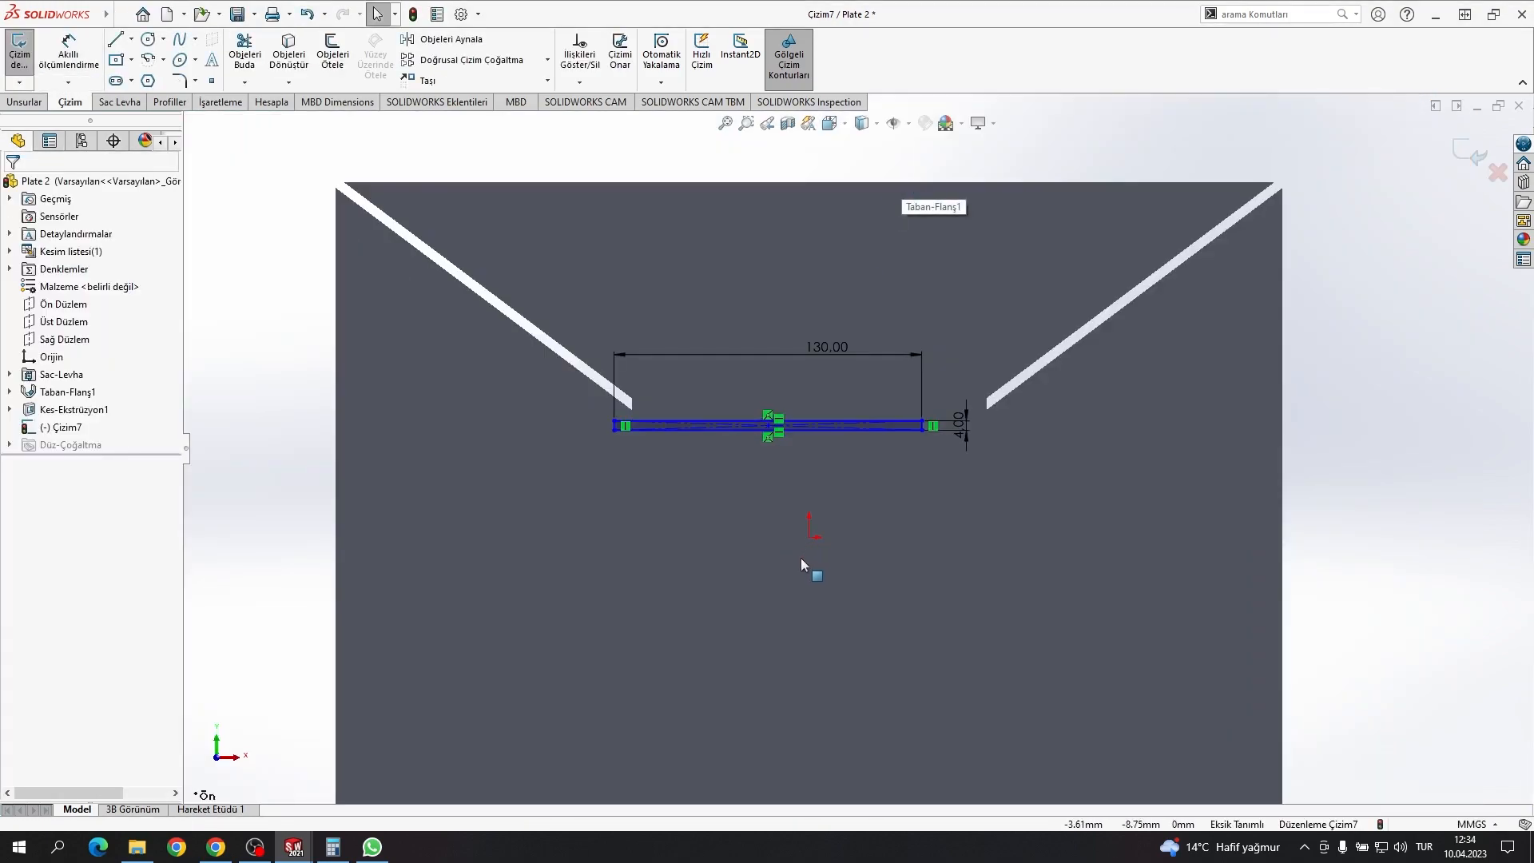
pyautogui.click(809, 533)
pyautogui.scroll(-5, 772, 428)
pyautogui.keyDown('ctrl'); pyautogui.click(772, 434); pyautogui.keyUp('ctrl')
pyautogui.click(46, 461)
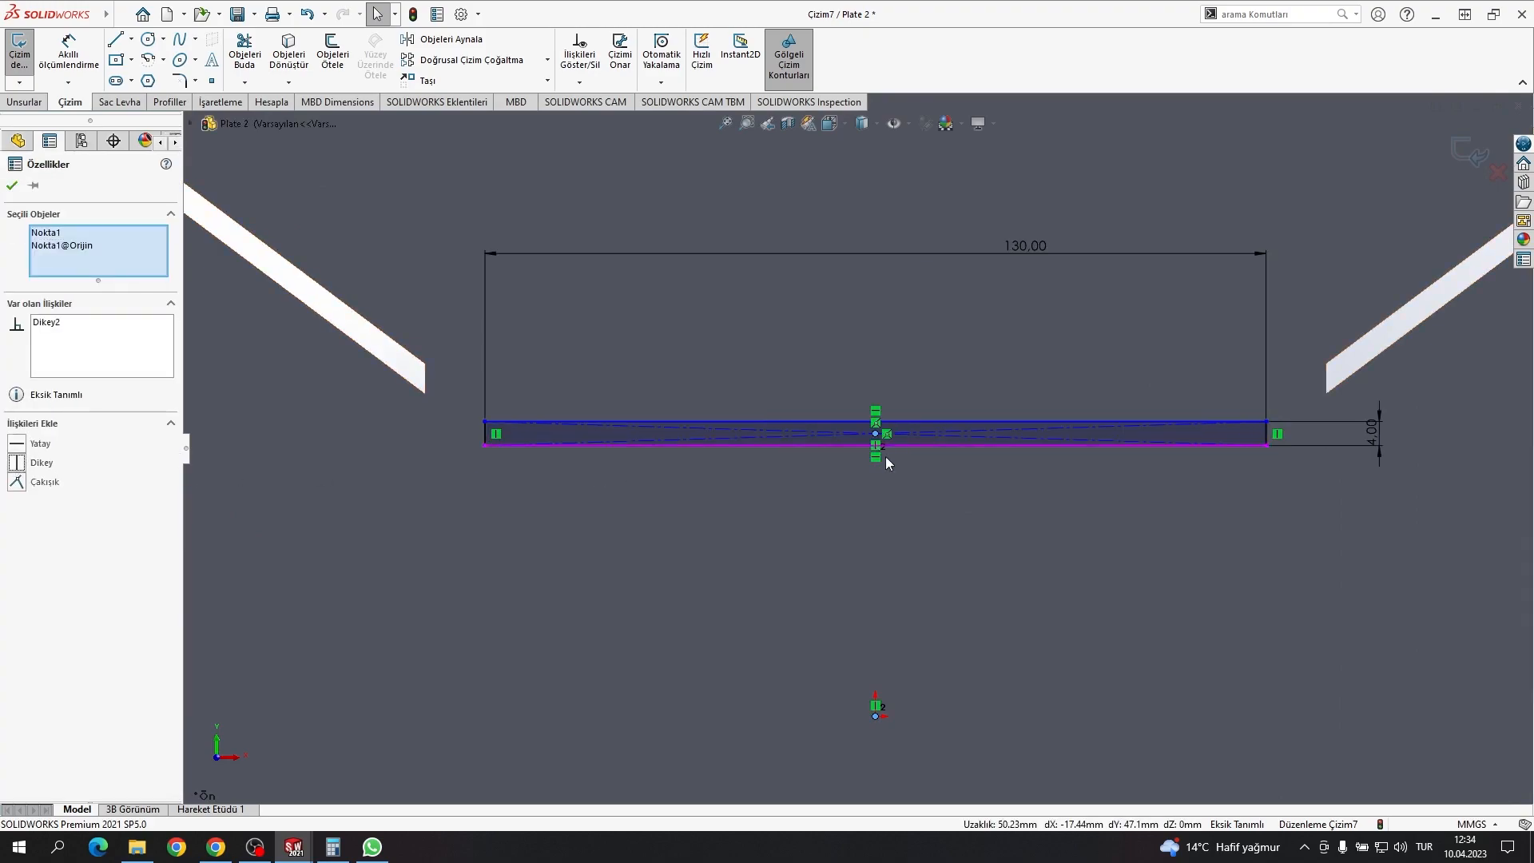
pyautogui.scroll(5, 885, 459)
pyautogui.click(1423, 615)
# Step: Dimension the rectangle's distance from the plate's top edge and set it to 95 mm
pyautogui.moveTo(1423, 615); pyautogui.dragTo(1418, 551, button='right')
pyautogui.scroll(-5, 866, 524)
pyautogui.scroll(5, 865, 452)
pyautogui.scroll(-8, 868, 411)
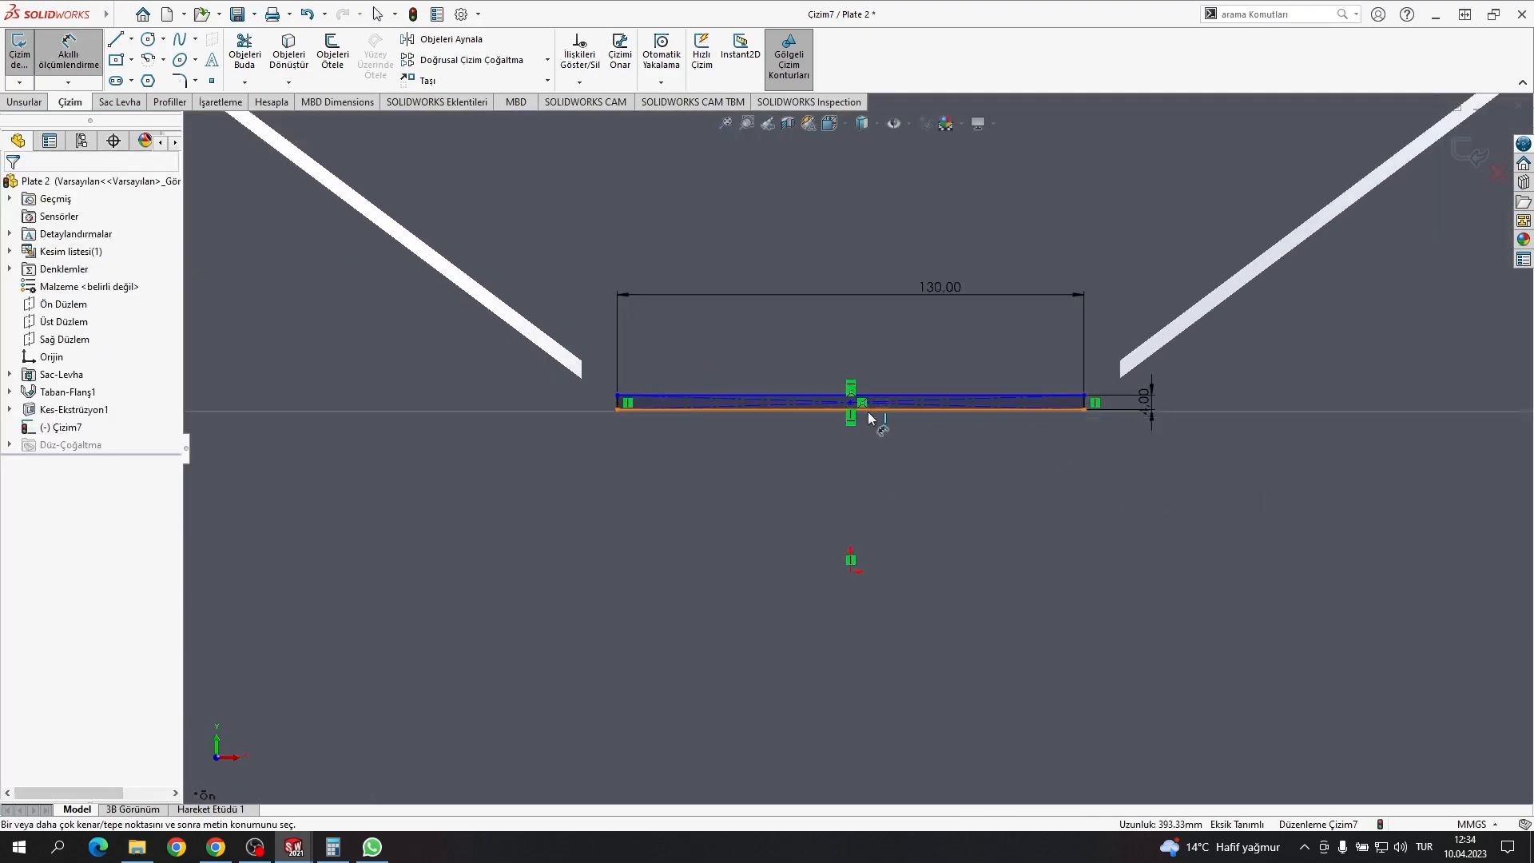
pyautogui.click(838, 429)
pyautogui.scroll(7, 1002, 373)
pyautogui.click(1195, 402)
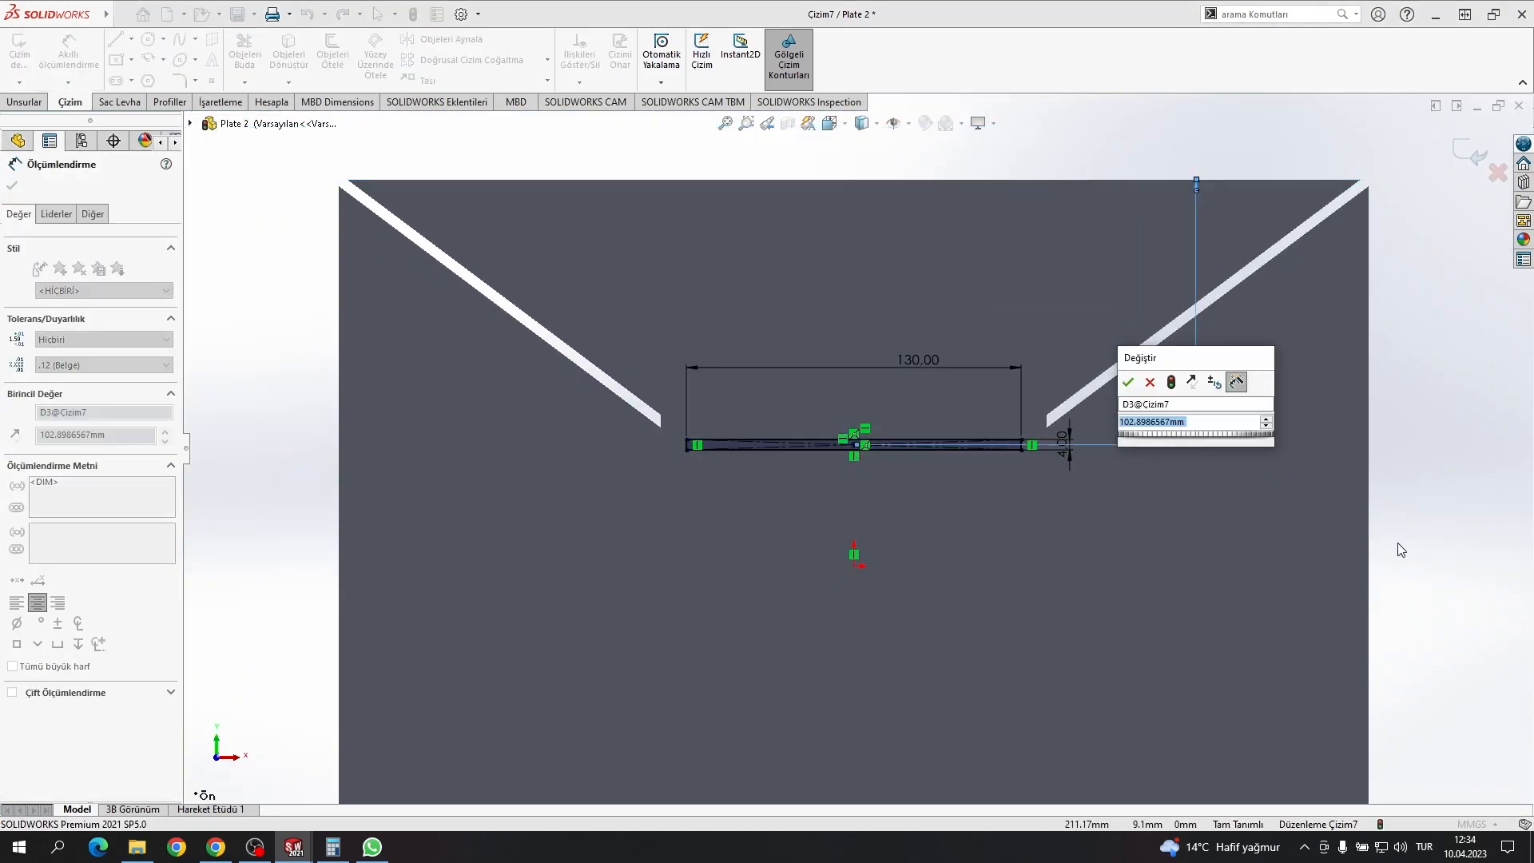
pyautogui.write('75')
pyautogui.press('Return')
pyautogui.doubleClick(1184, 348)
pyautogui.write('95')
pyautogui.press('Return')
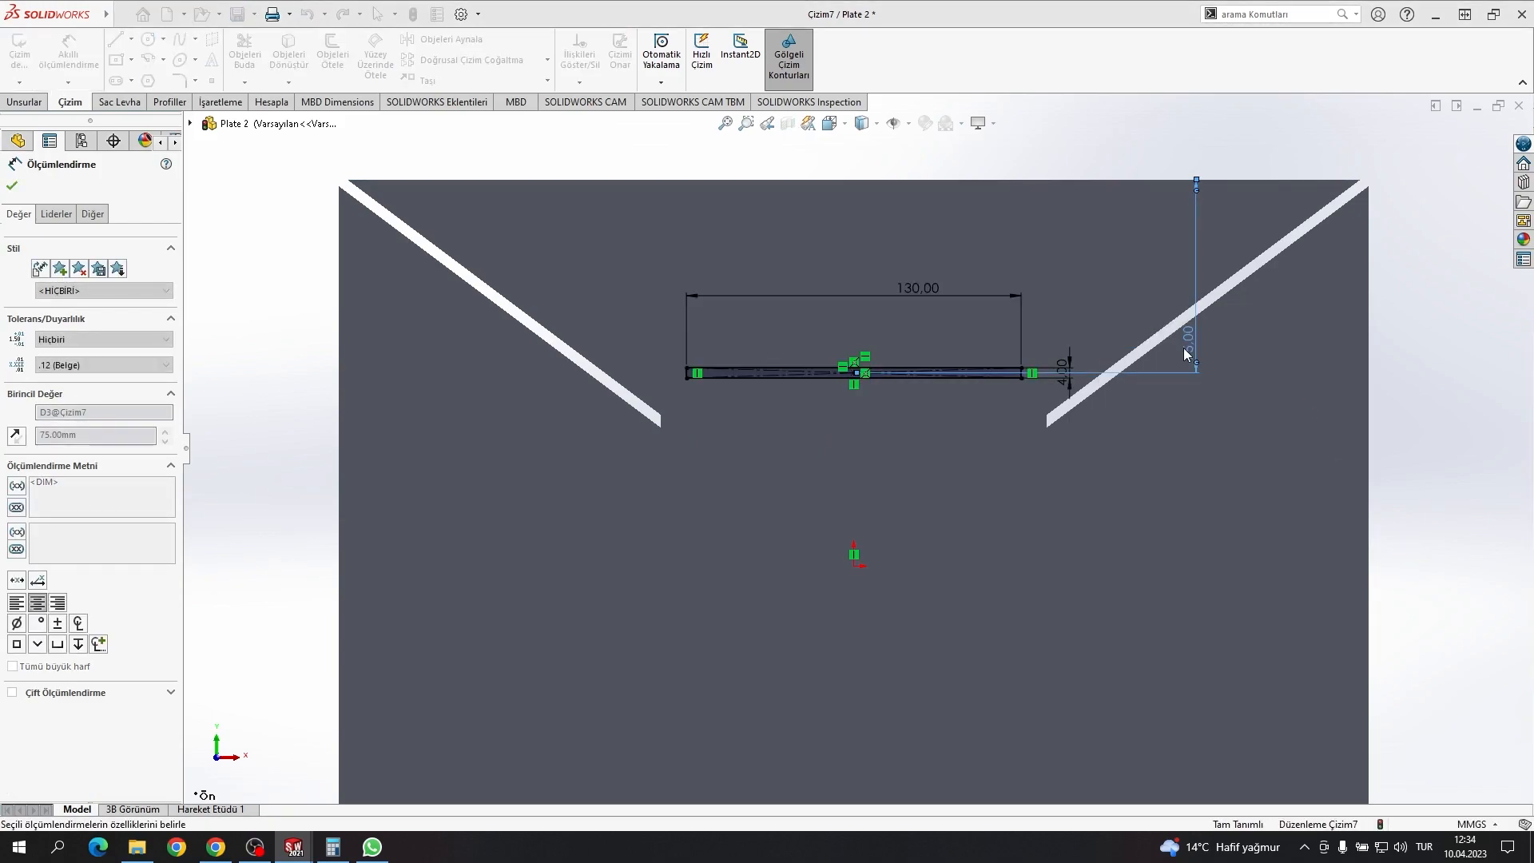
# Step: Exit the sketch, cut the rectangle 10 mm deep as a blind extruded cut and return to the assembly
pyautogui.click(1473, 152)
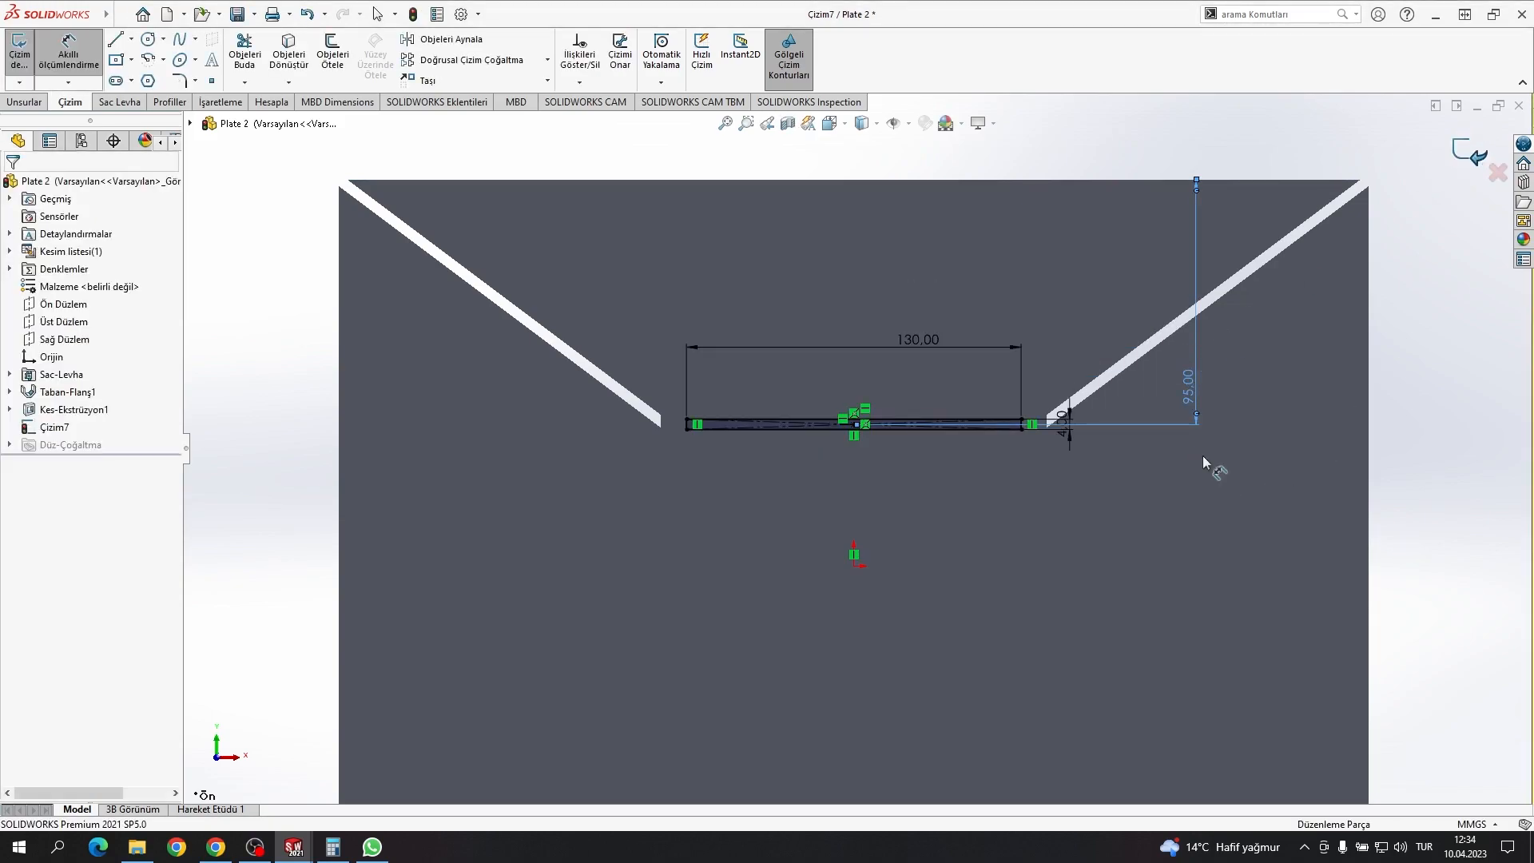
pyautogui.click(24, 102)
pyautogui.click(280, 52)
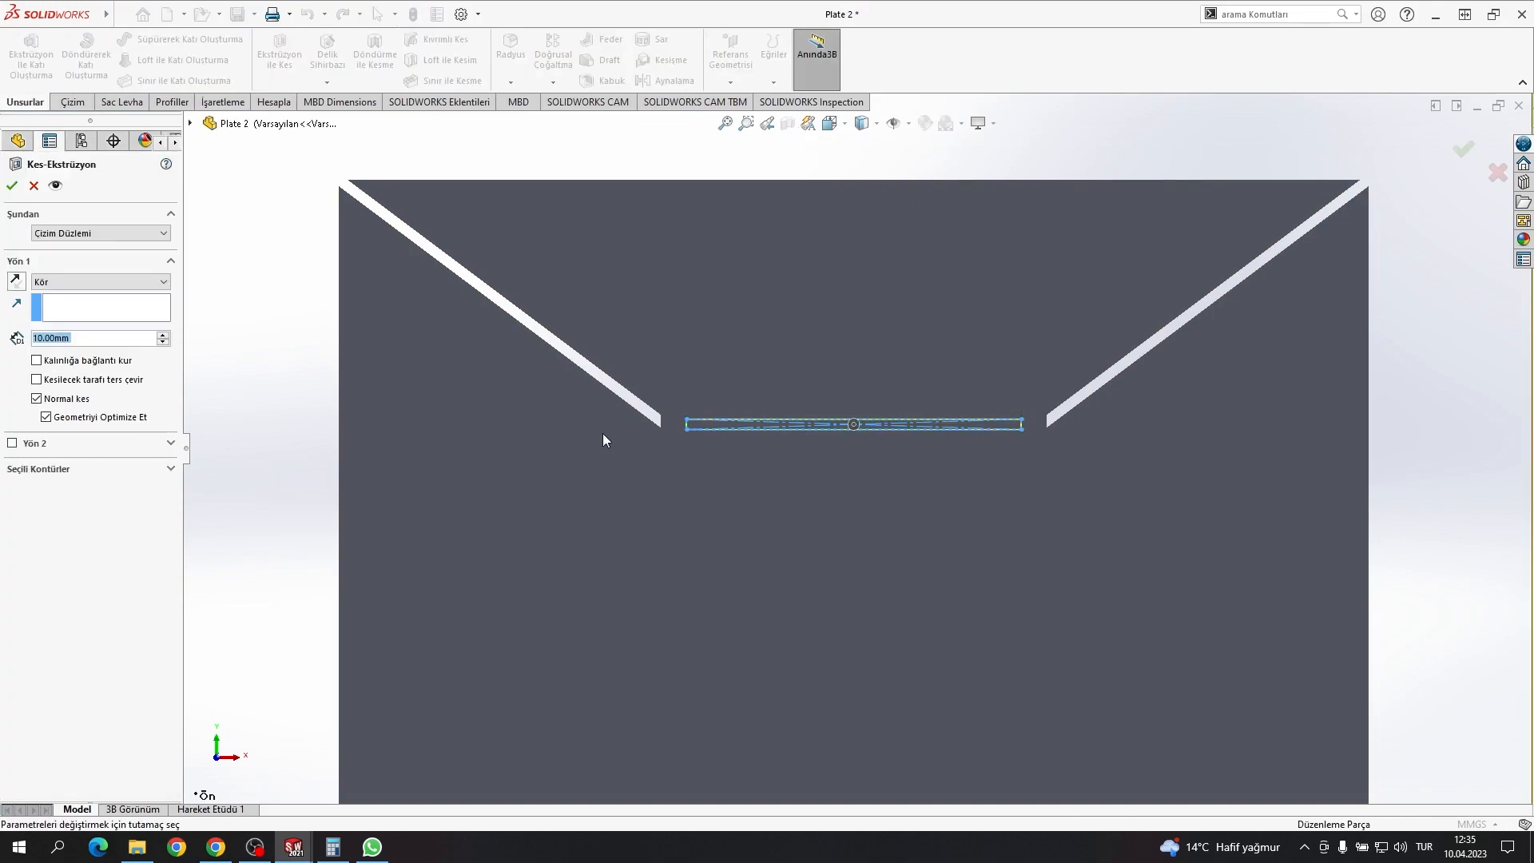
pyautogui.click(12, 187)
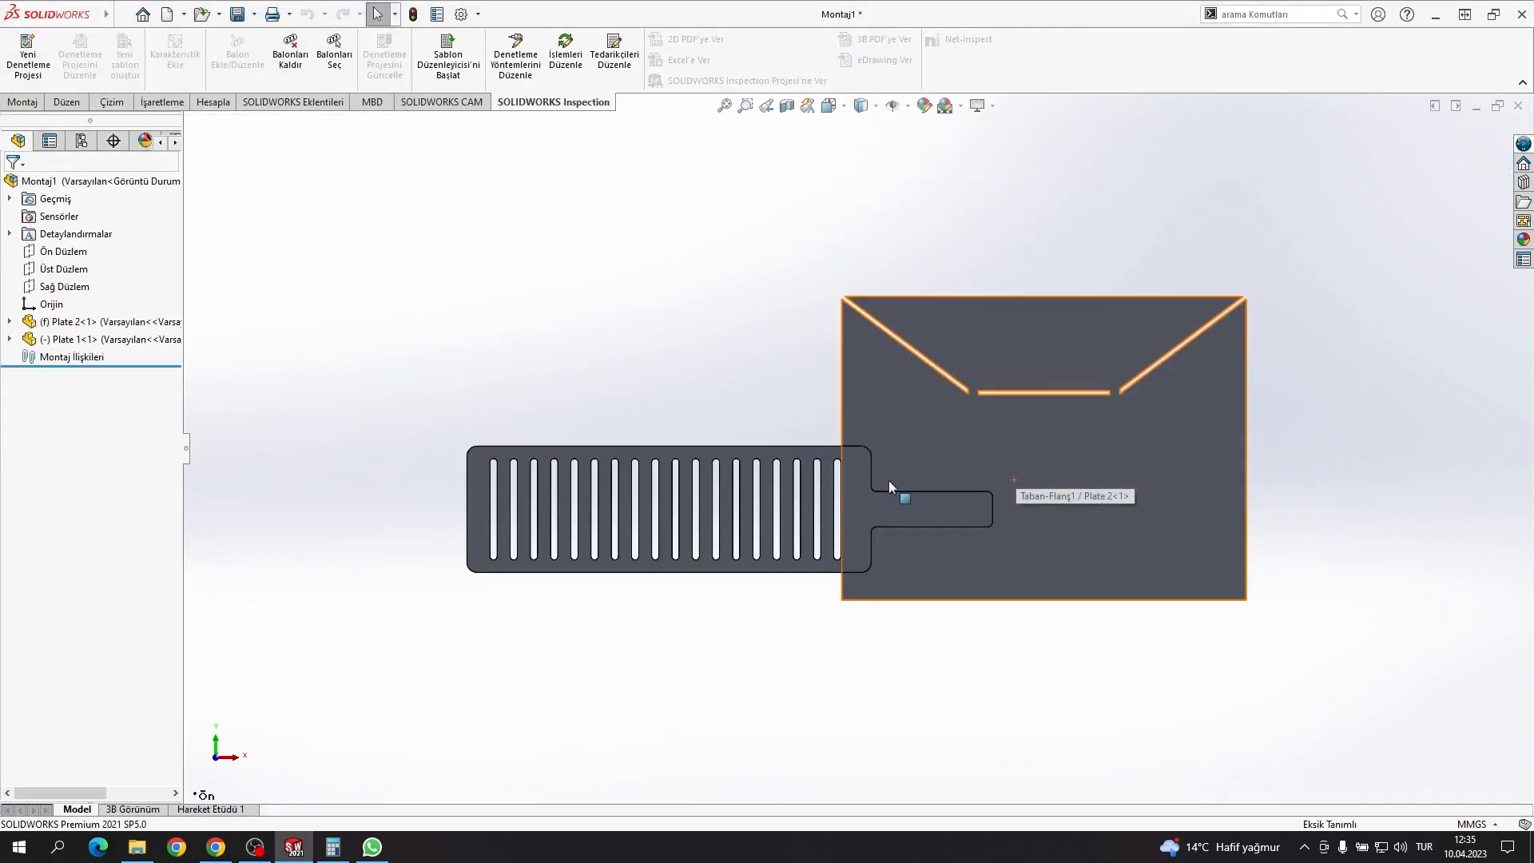
# Step: Apply a width mate that centers Plate 1's thickness between the long faces of Plate 2's horizontal slot
pyautogui.scroll(-10, 1039, 412)
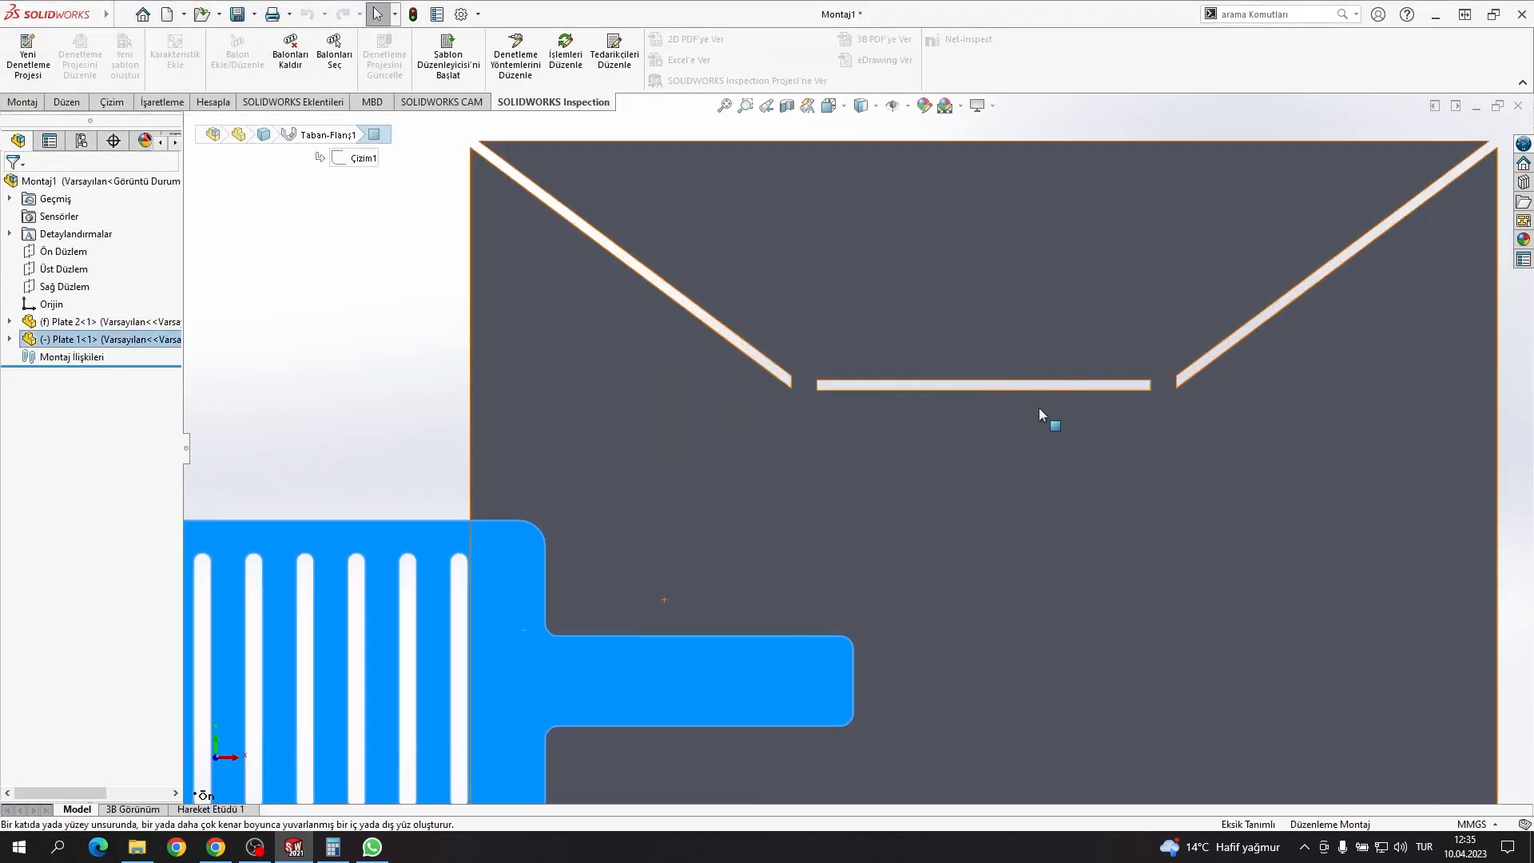
pyautogui.scroll(8, 698, 275)
pyautogui.moveTo(699, 276); pyautogui.dragTo(752, 152, button='middle')
pyautogui.scroll(-8, 987, 415)
pyautogui.keyDown('ctrl'); pyautogui.click(1003, 301); pyautogui.keyUp('ctrl')
pyautogui.scroll(6, 879, 379)
pyautogui.scroll(8, 1047, 610)
pyautogui.scroll(-6, 818, 565)
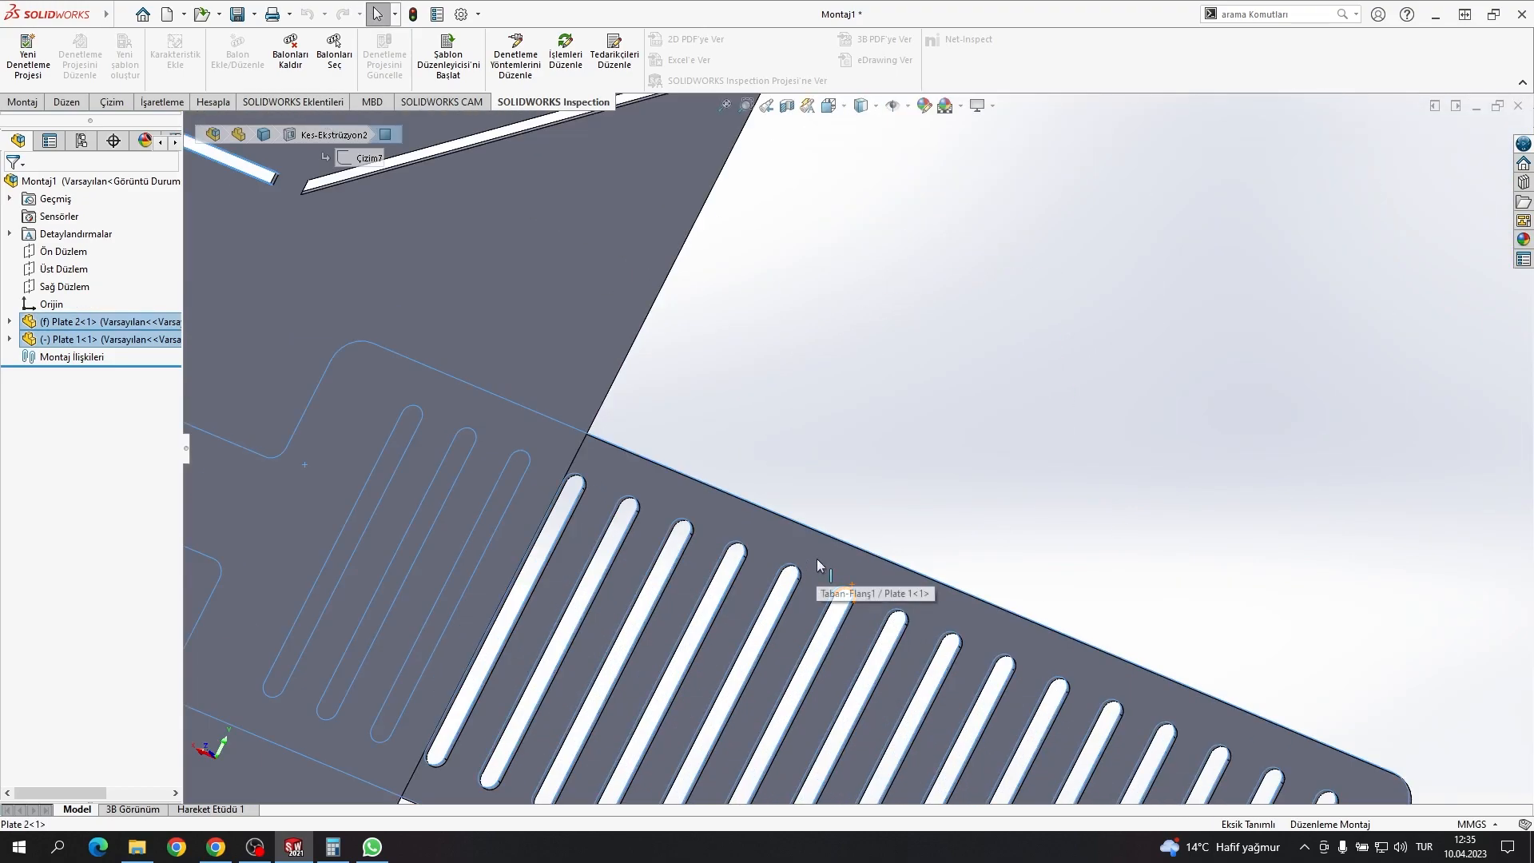
pyautogui.click(819, 565)
pyautogui.click(23, 102)
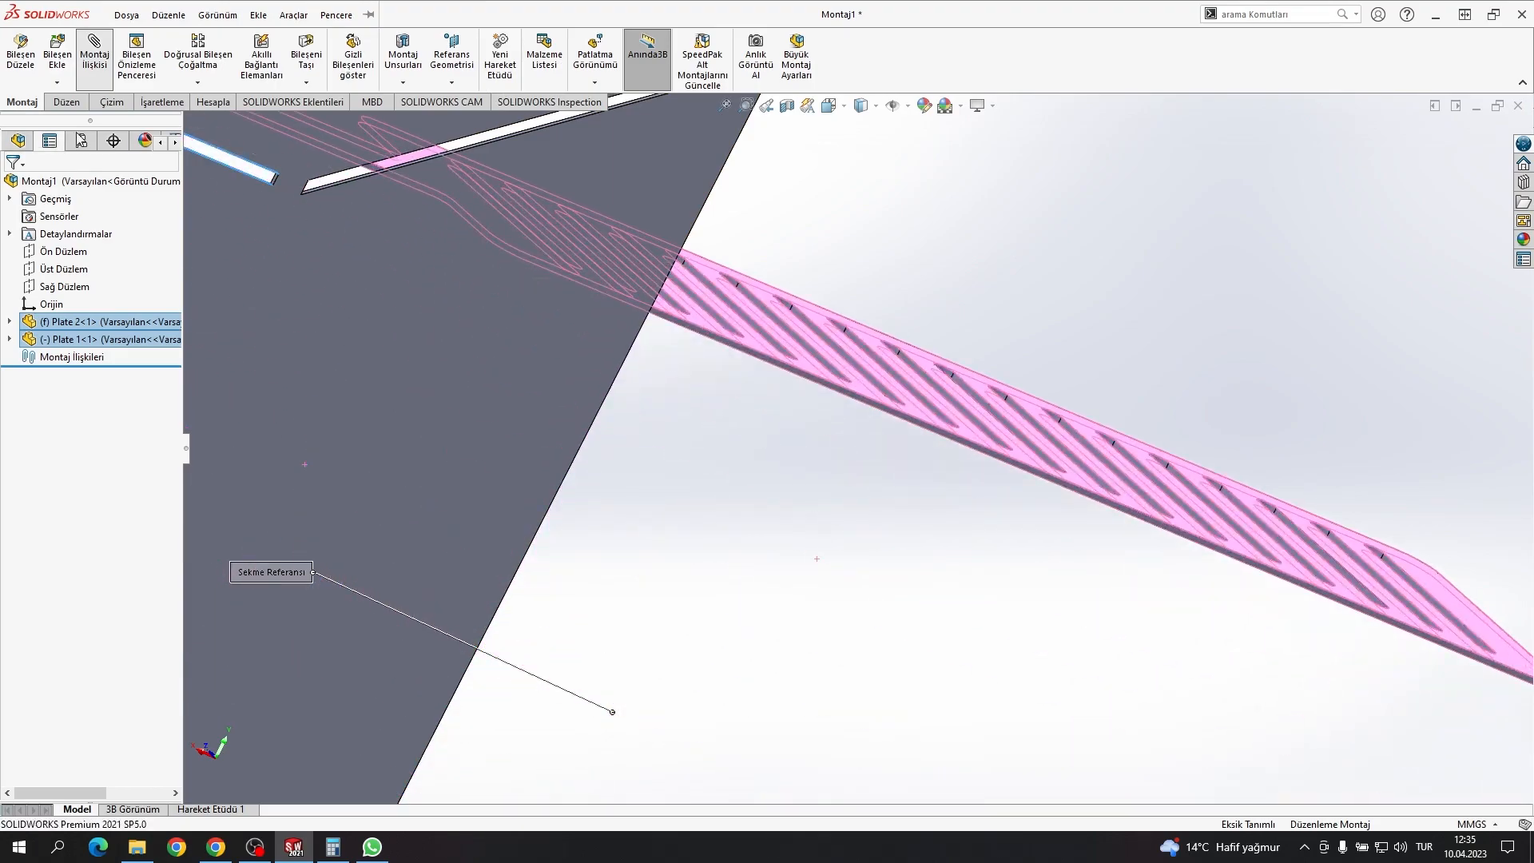
pyautogui.rightClick(562, 289)
pyautogui.scroll(8, 563, 289)
pyautogui.moveTo(563, 289); pyautogui.dragTo(702, 406, button='middle')
pyautogui.press('Escape')
# Step: Mate Plate 1's long side faces with the end faces of the horizontal slot to center the plate sideways
pyautogui.moveTo(895, 580); pyautogui.dragTo(597, 309)
pyautogui.scroll(-10, 439, 257)
pyautogui.scroll(6, 439, 256)
pyautogui.scroll(-6, 852, 385)
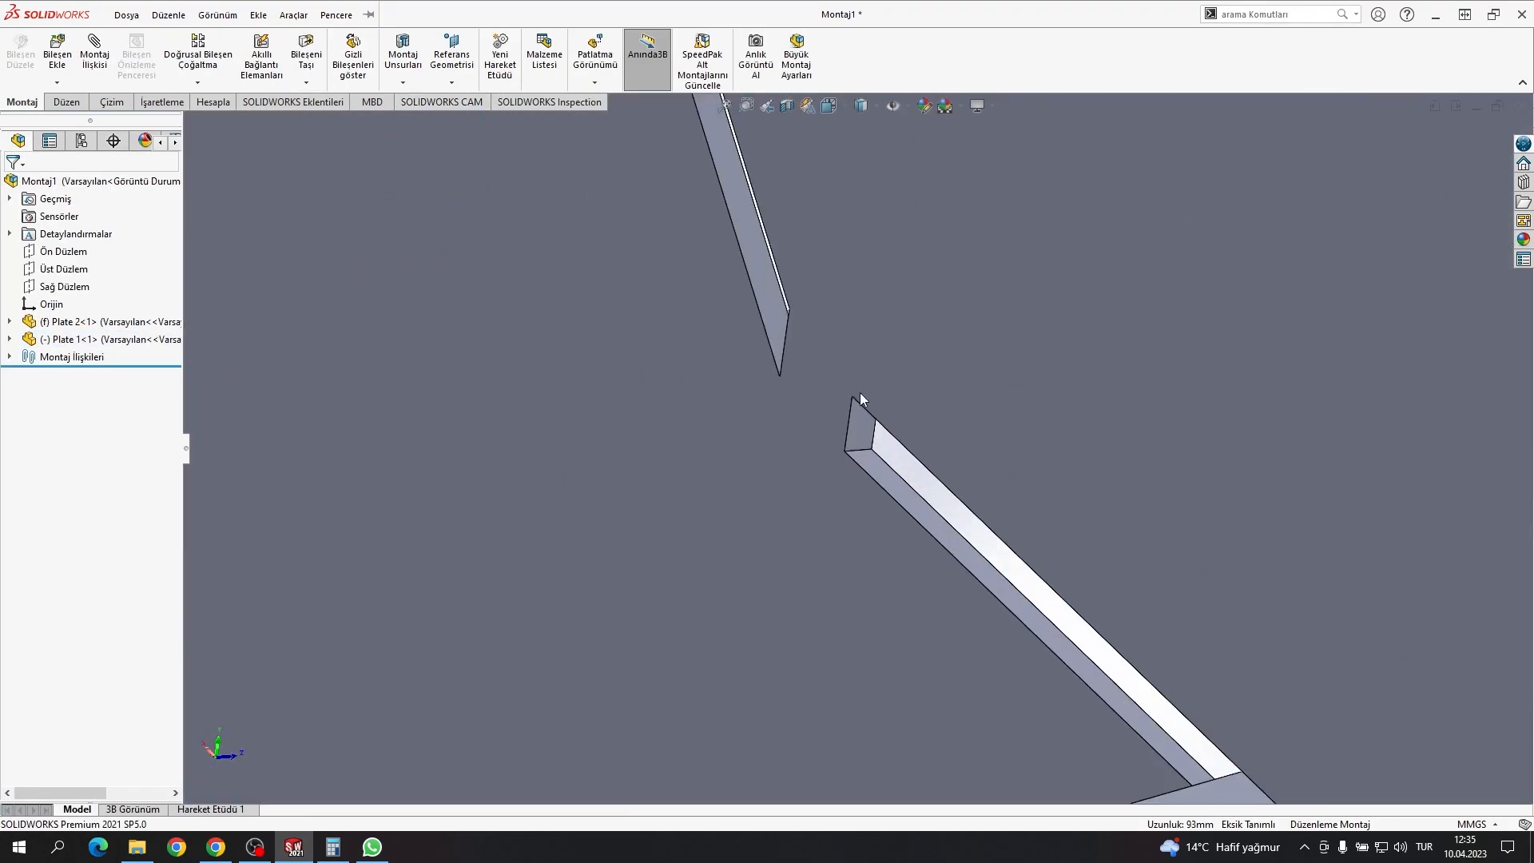
pyautogui.click(856, 412)
pyautogui.scroll(6, 979, 592)
pyautogui.scroll(-7, 966, 528)
pyautogui.keyDown('ctrl'); pyautogui.click(939, 464); pyautogui.keyUp('ctrl')
pyautogui.scroll(3, 795, 419)
pyautogui.scroll(6, 794, 419)
pyautogui.moveTo(794, 419); pyautogui.dragTo(743, 379, button='middle')
pyautogui.scroll(-8, 726, 376)
pyautogui.keyDown('ctrl'); pyautogui.click(719, 353); pyautogui.keyUp('ctrl')
pyautogui.keyDown('ctrl'); pyautogui.click(521, 562); pyautogui.keyUp('ctrl')
pyautogui.click(94, 54)
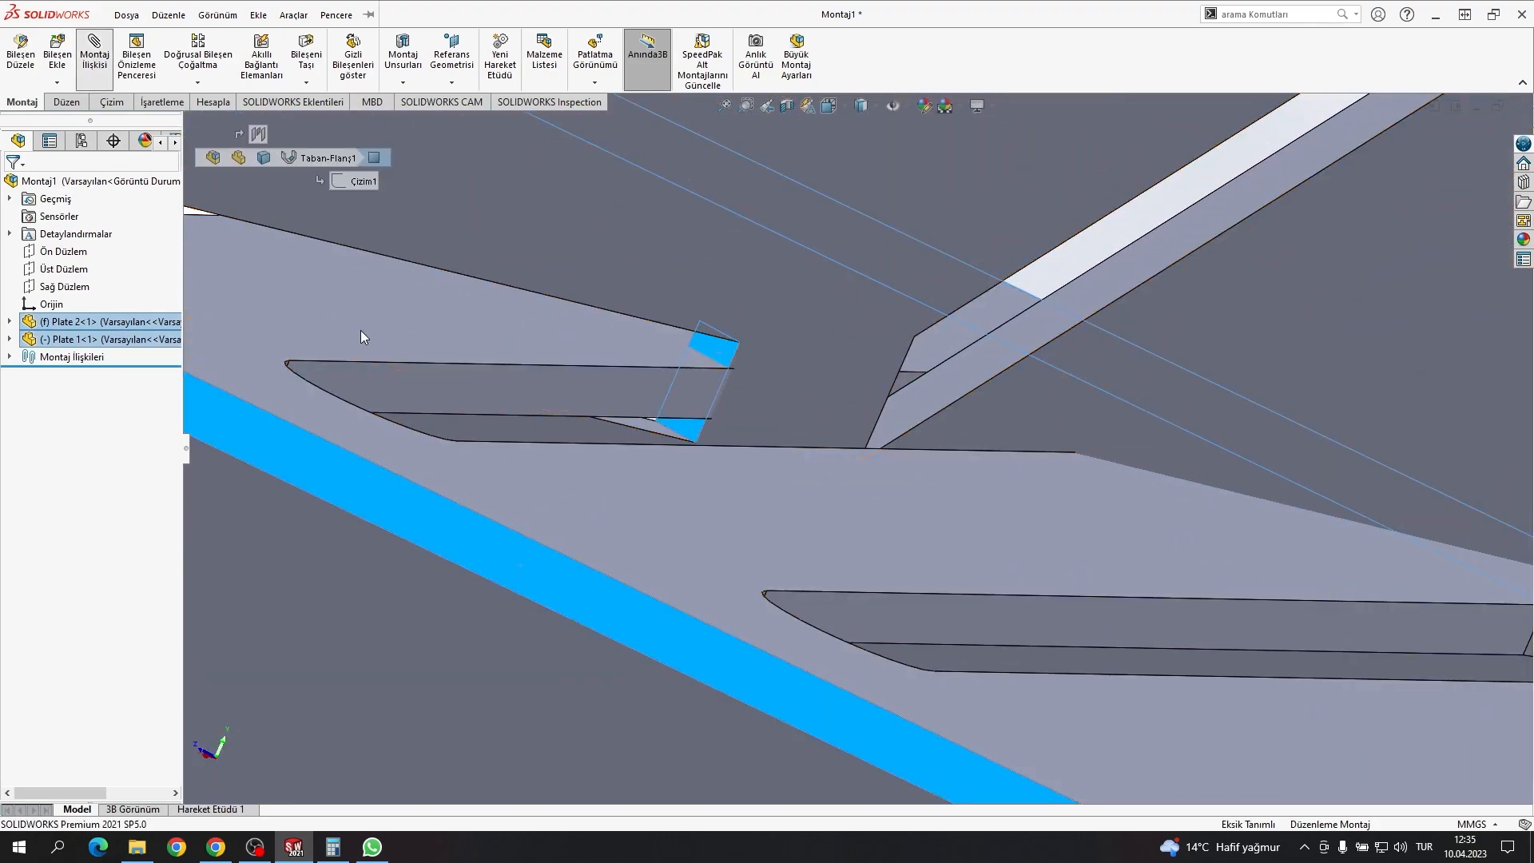
pyautogui.click(12, 185)
# Step: Edit the length dimension of Plate 2's horizontal slot from within the assembly
pyautogui.scroll(6, 712, 402)
pyautogui.scroll(5, 711, 400)
pyautogui.moveTo(711, 400); pyautogui.dragTo(607, 425, button='middle')
pyautogui.scroll(-8, 668, 480)
pyautogui.press('Escape')
pyautogui.click(718, 650)
pyautogui.scroll(8, 718, 651)
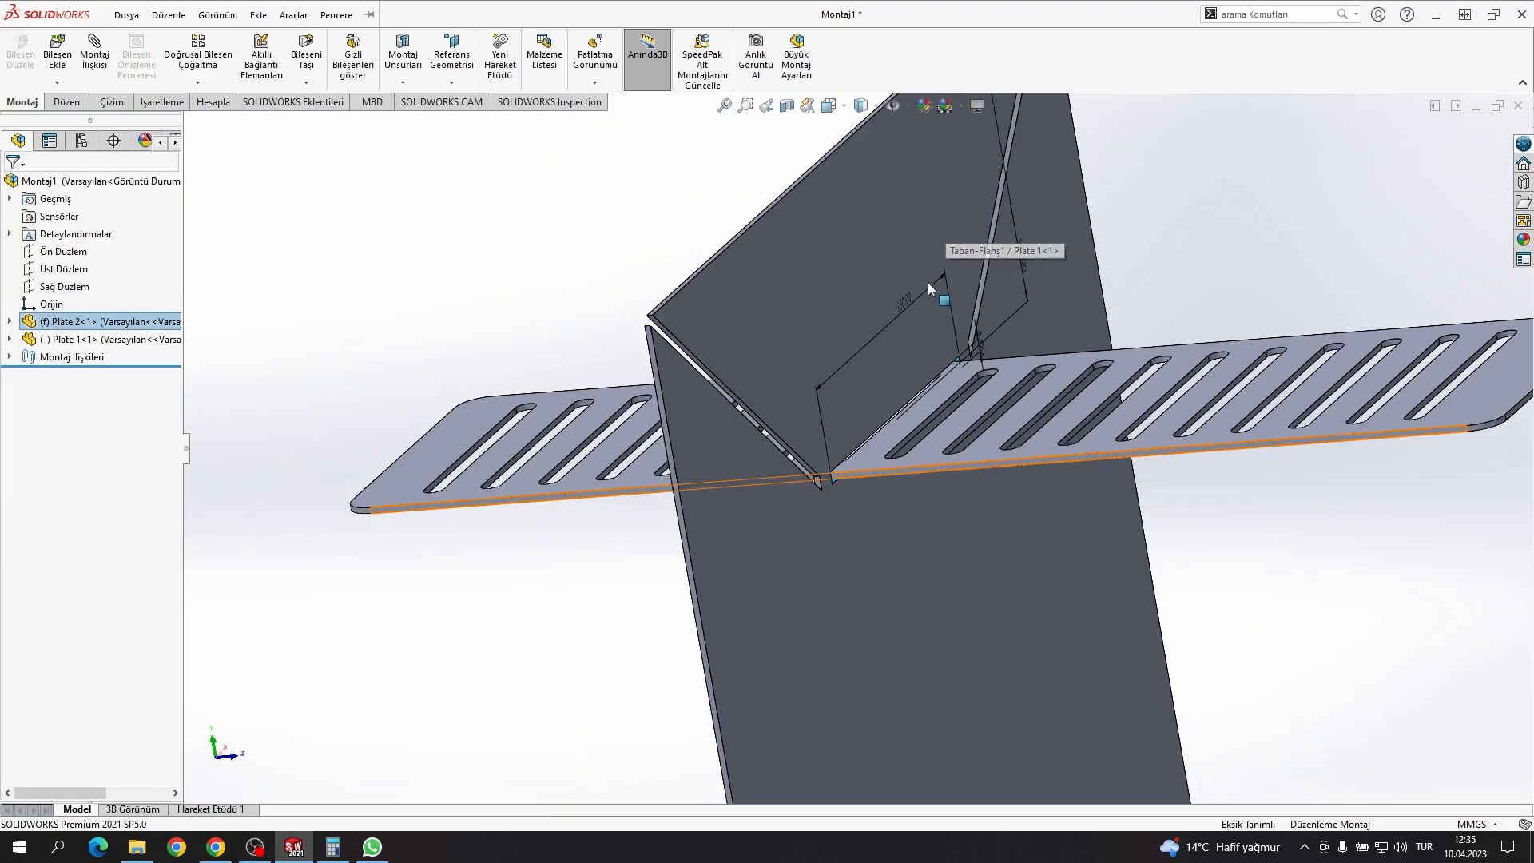
pyautogui.doubleClick(911, 300)
pyautogui.write('10')
pyautogui.press('Return')
# Step: Slide Plate 1 through the slot until only its handle projects behind Plate 2
pyautogui.moveTo(1121, 432); pyautogui.dragTo(483, 479)
pyautogui.scroll(6, 750, 401)
pyautogui.moveTo(749, 402); pyautogui.dragTo(785, 470, button='middle')
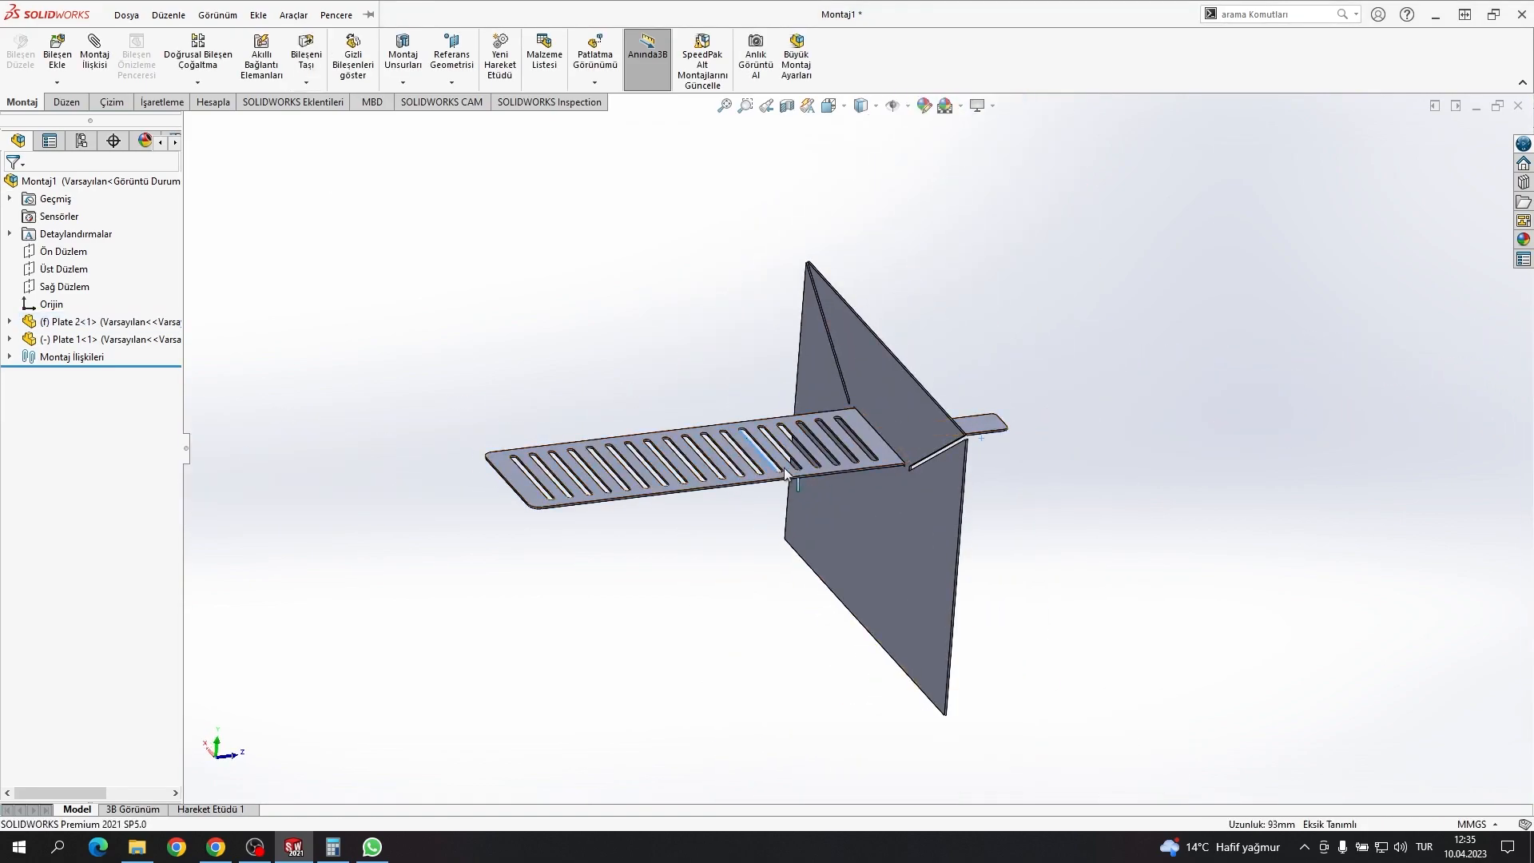
pyautogui.scroll(-5, 681, 406)
pyautogui.doubleClick(677, 409)
pyautogui.scroll(5, 1022, 557)
# Step: Pattern Plate 2 linearly along its face normal with two instances spaced 390 mm toward Plate 1's far end, reversing the direction
pyautogui.click(1022, 562)
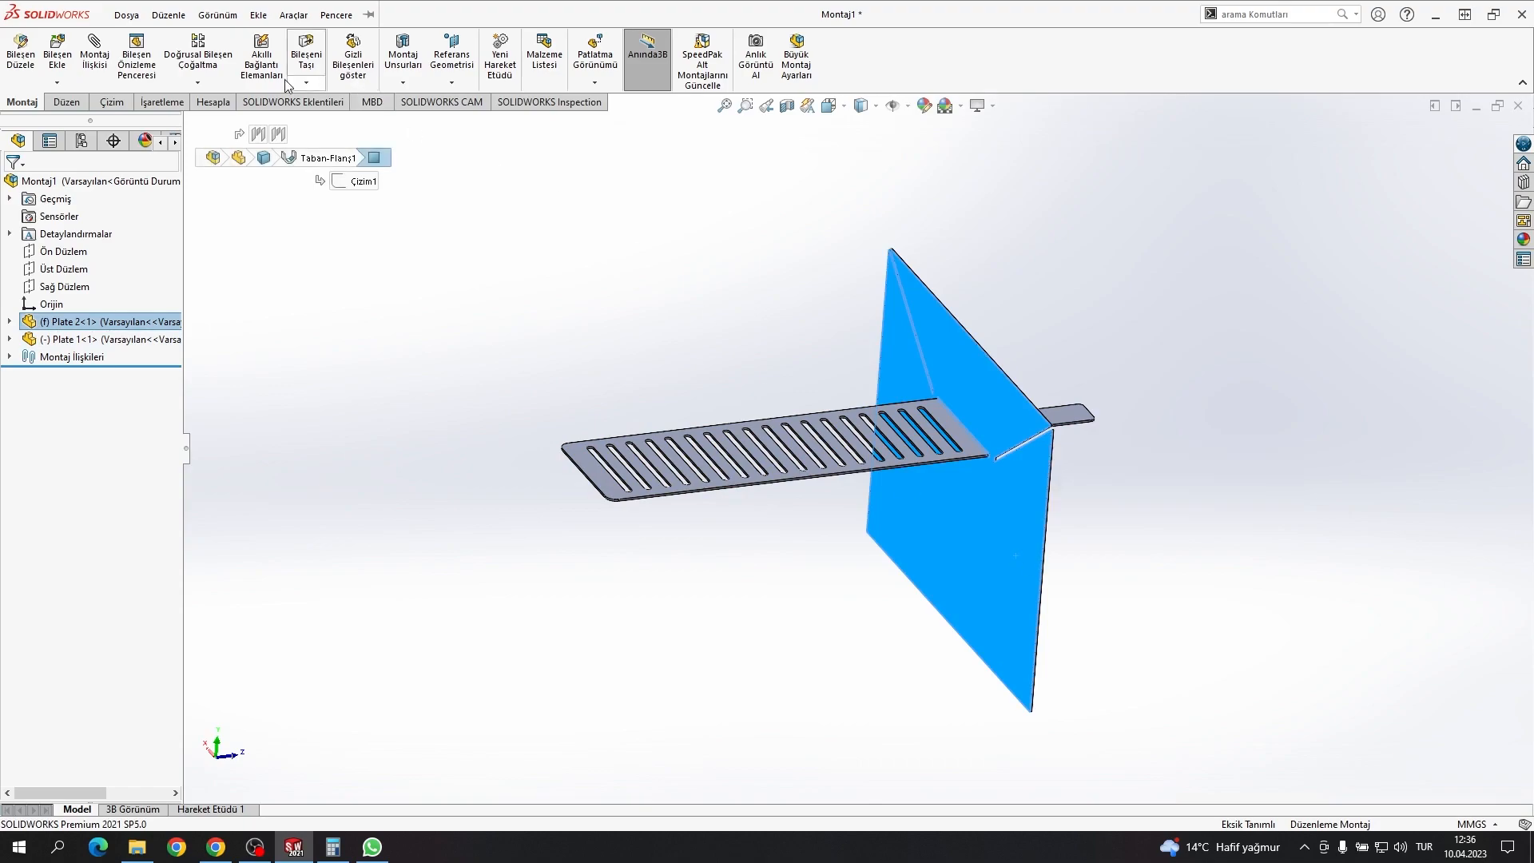
pyautogui.moveTo(1088, 389); pyautogui.dragTo(1017, 376, button='middle')
pyautogui.click(897, 368)
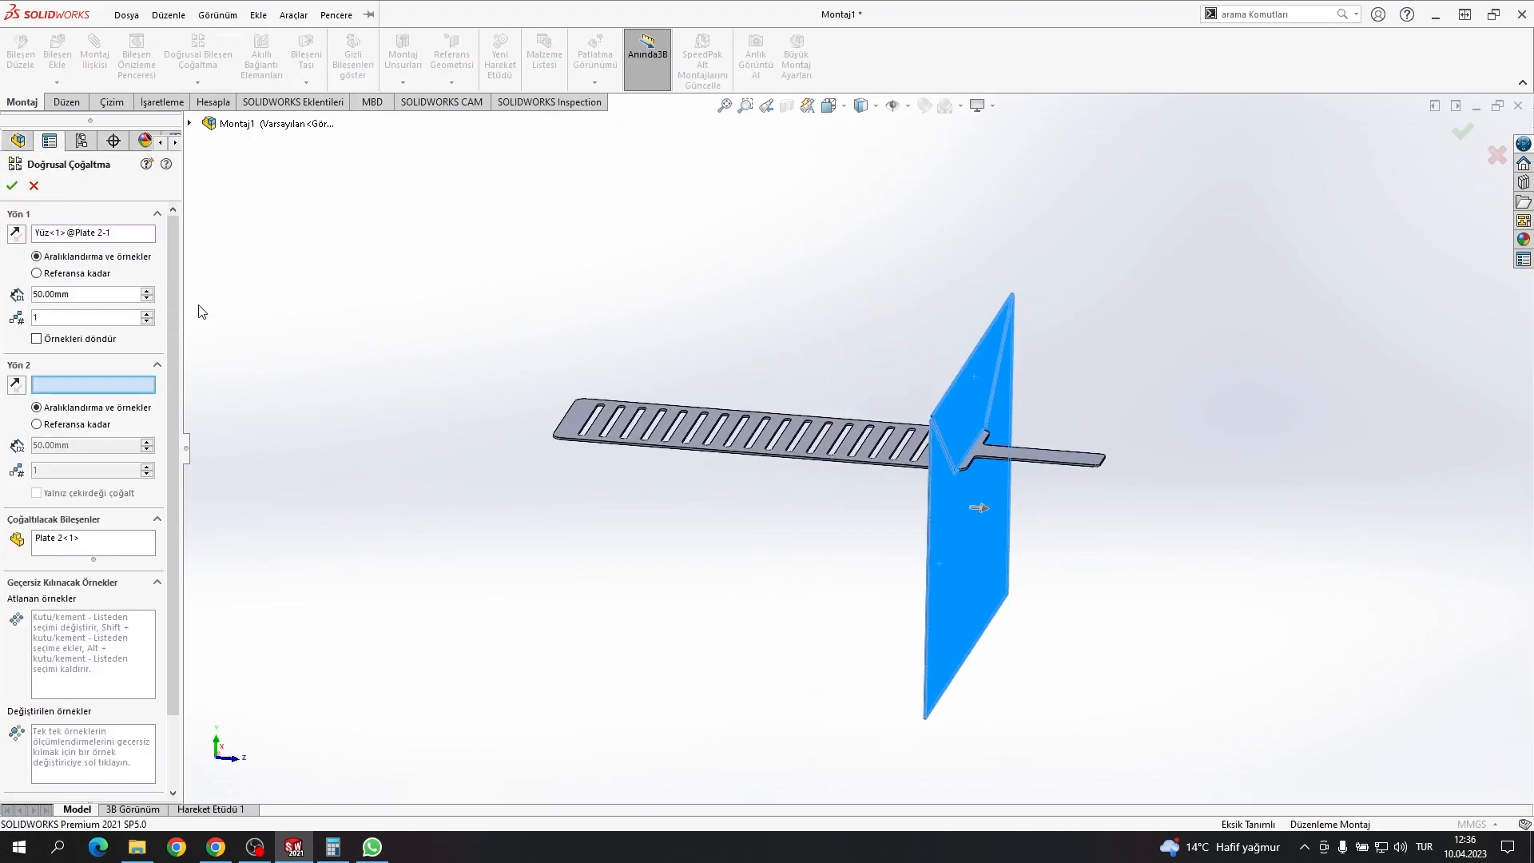
pyautogui.click(147, 315)
pyautogui.click(17, 234)
pyautogui.click(149, 291)
pyautogui.moveTo(148, 292); pyautogui.dragTo(148, 291)
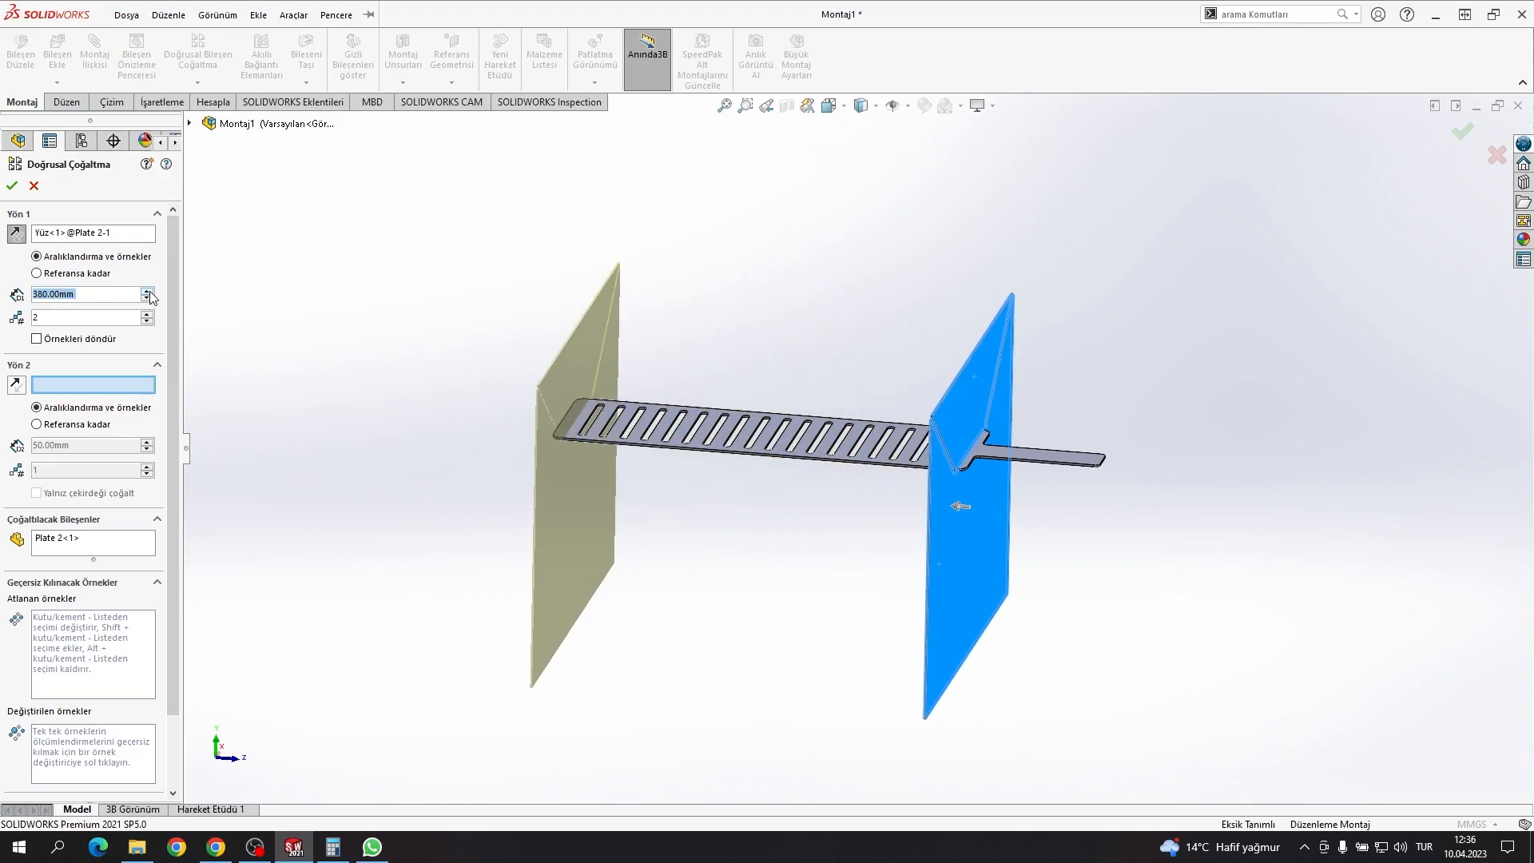
pyautogui.moveTo(528, 432); pyautogui.dragTo(670, 446, button='middle')
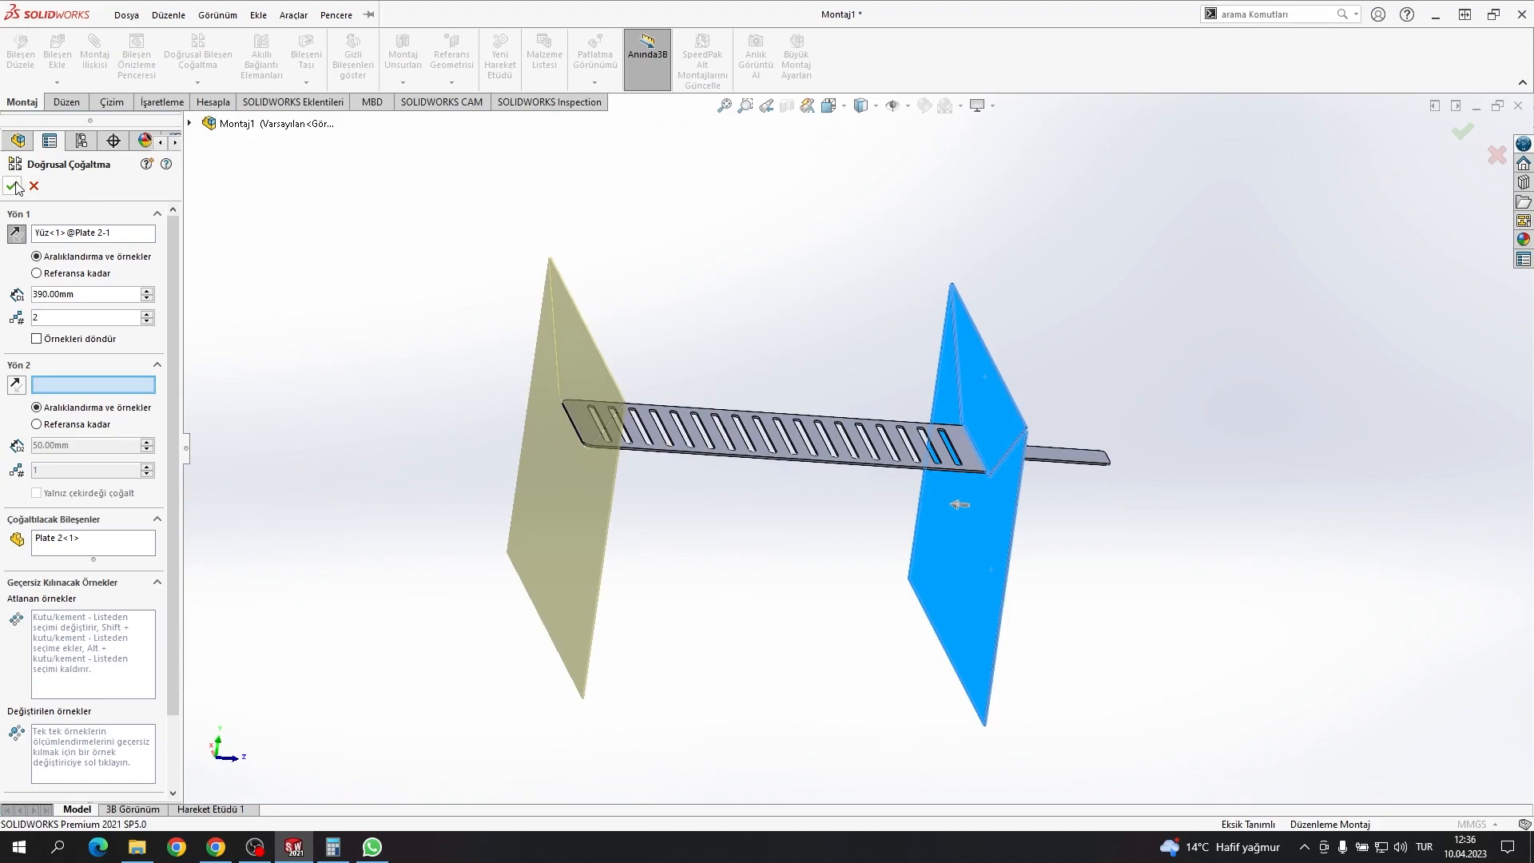
pyautogui.click(12, 186)
# Step: Examine the slots of both Plate 2 supports and the gap between them from several angles
pyautogui.scroll(-5, 801, 423)
pyautogui.moveTo(762, 445); pyautogui.dragTo(756, 444)
pyautogui.scroll(5, 757, 445)
pyautogui.click(925, 523)
pyautogui.moveTo(925, 523); pyautogui.dragTo(729, 440, button='middle')
pyautogui.scroll(-8, 1095, 419)
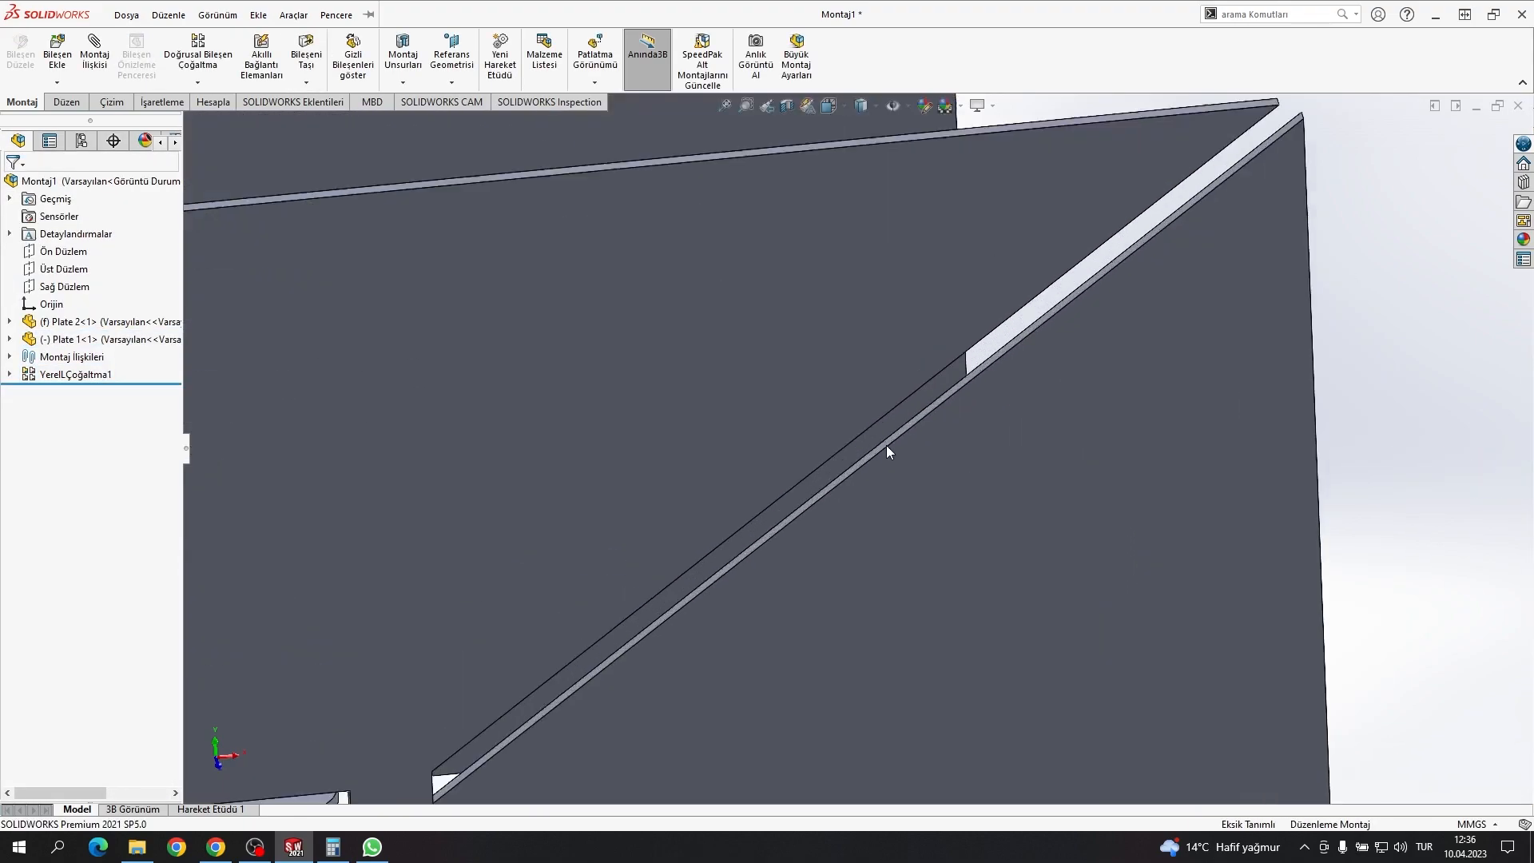
pyautogui.click(913, 420)
pyautogui.scroll(7, 913, 422)
pyautogui.moveTo(903, 422); pyautogui.dragTo(780, 420, button='middle')
pyautogui.scroll(-5, 832, 479)
pyautogui.scroll(9, 725, 505)
pyautogui.moveTo(726, 507); pyautogui.dragTo(903, 529, button='middle')
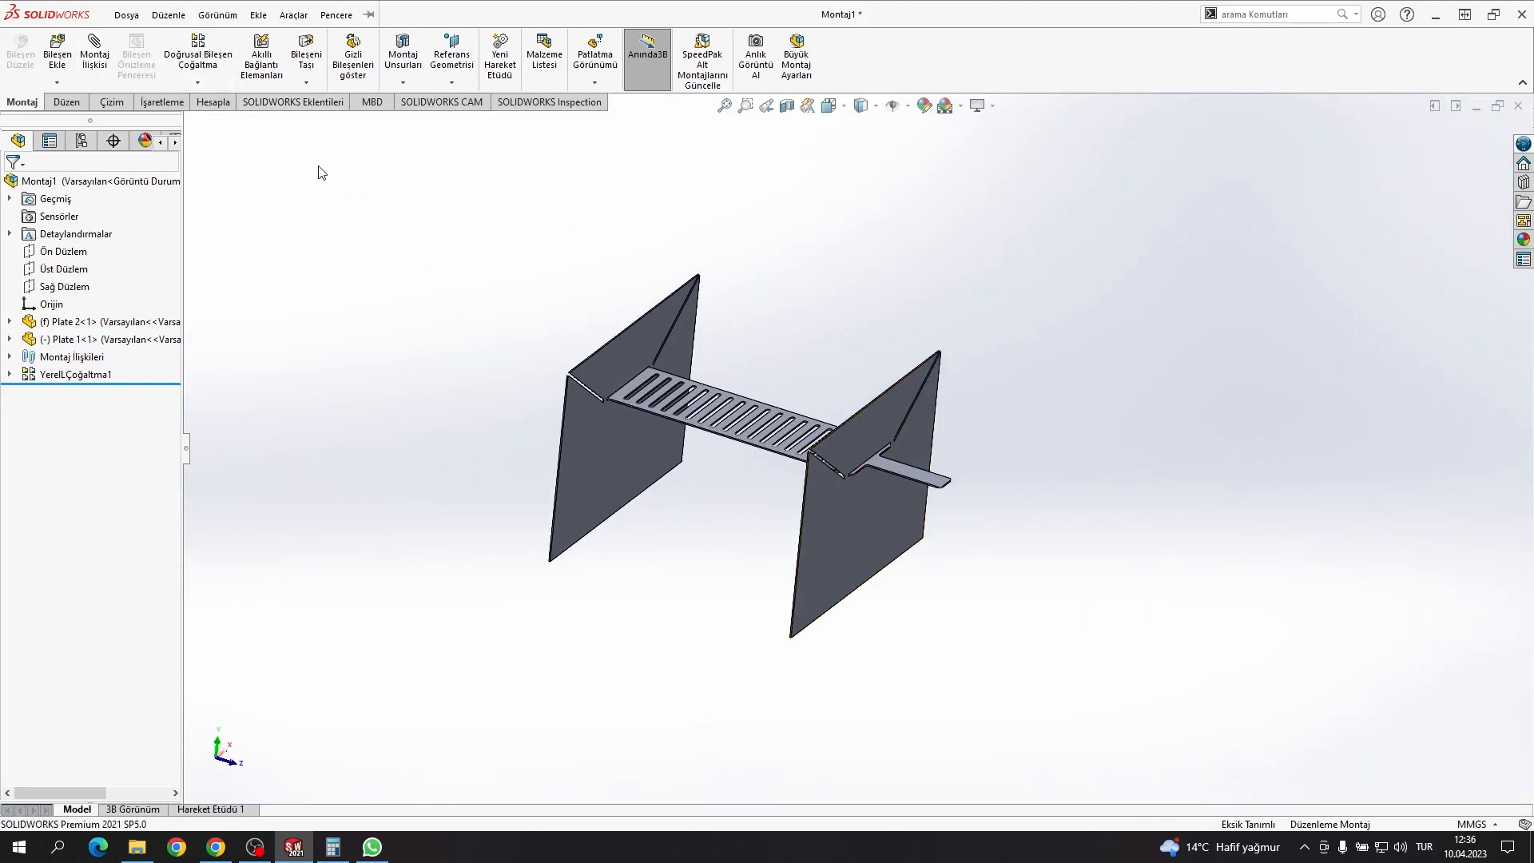
# Step: Create a new part document for the next plate
pyautogui.click(128, 16)
pyautogui.click(145, 35)
pyautogui.click(326, 301)
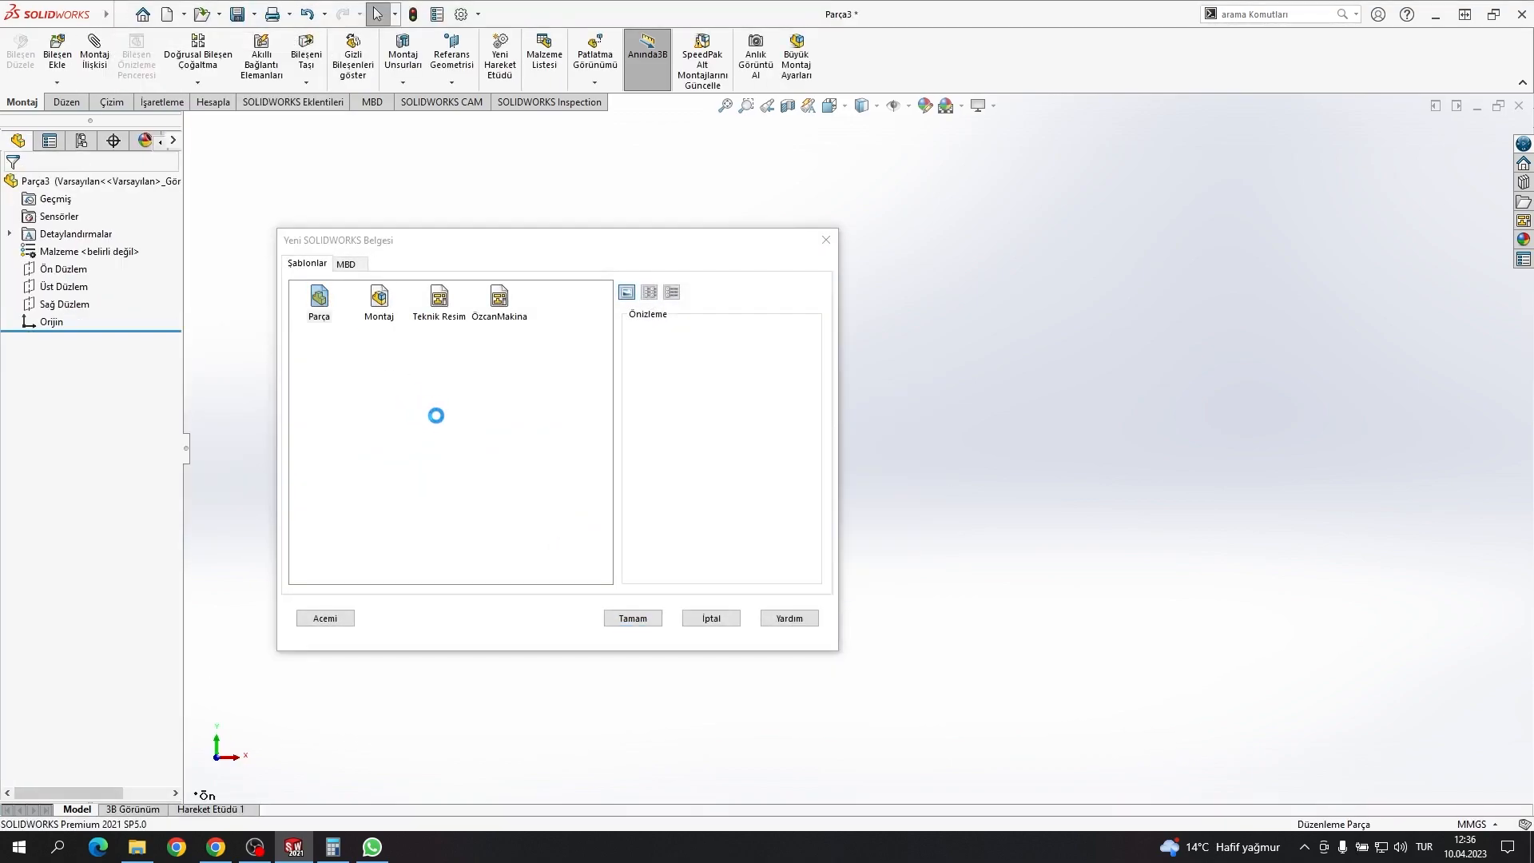
# Step: Sketch a center rectangle on the front plane at the origin and dimension it 390 mm wide by 300 mm high
pyautogui.click(70, 101)
pyautogui.click(116, 60)
pyautogui.click(717, 355)
pyautogui.click(855, 448)
pyautogui.click(1121, 308)
pyautogui.click(1011, 266)
pyautogui.write('390')
pyautogui.press('Return')
pyautogui.click(1120, 399)
pyautogui.write('300')
pyautogui.press('Return')
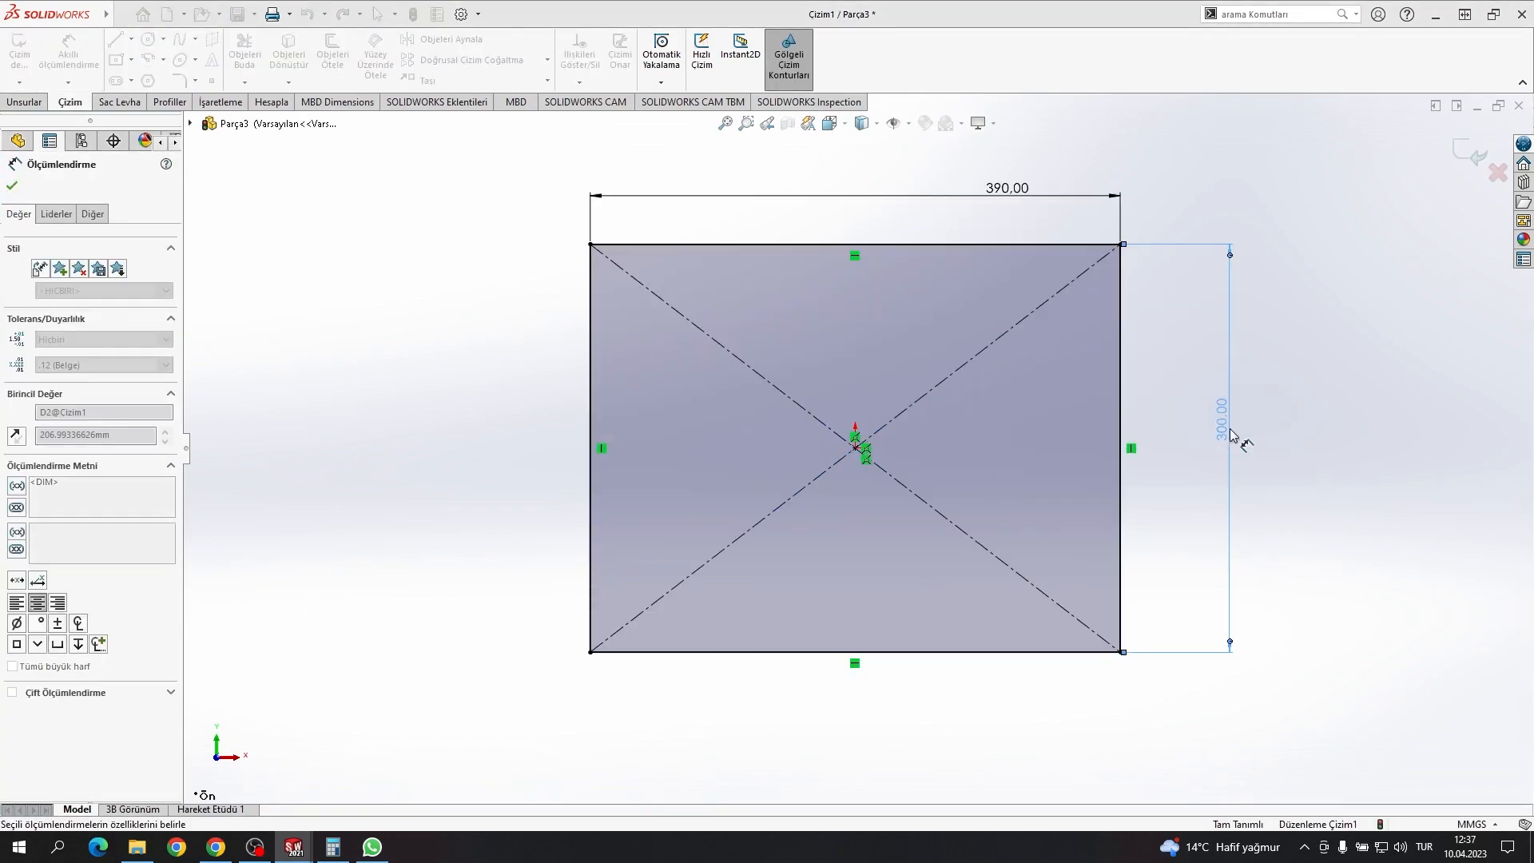
# Step: Turn the rectangle sketch into a 2 mm thick sheet-metal base flange
pyautogui.click(116, 102)
pyautogui.click(33, 49)
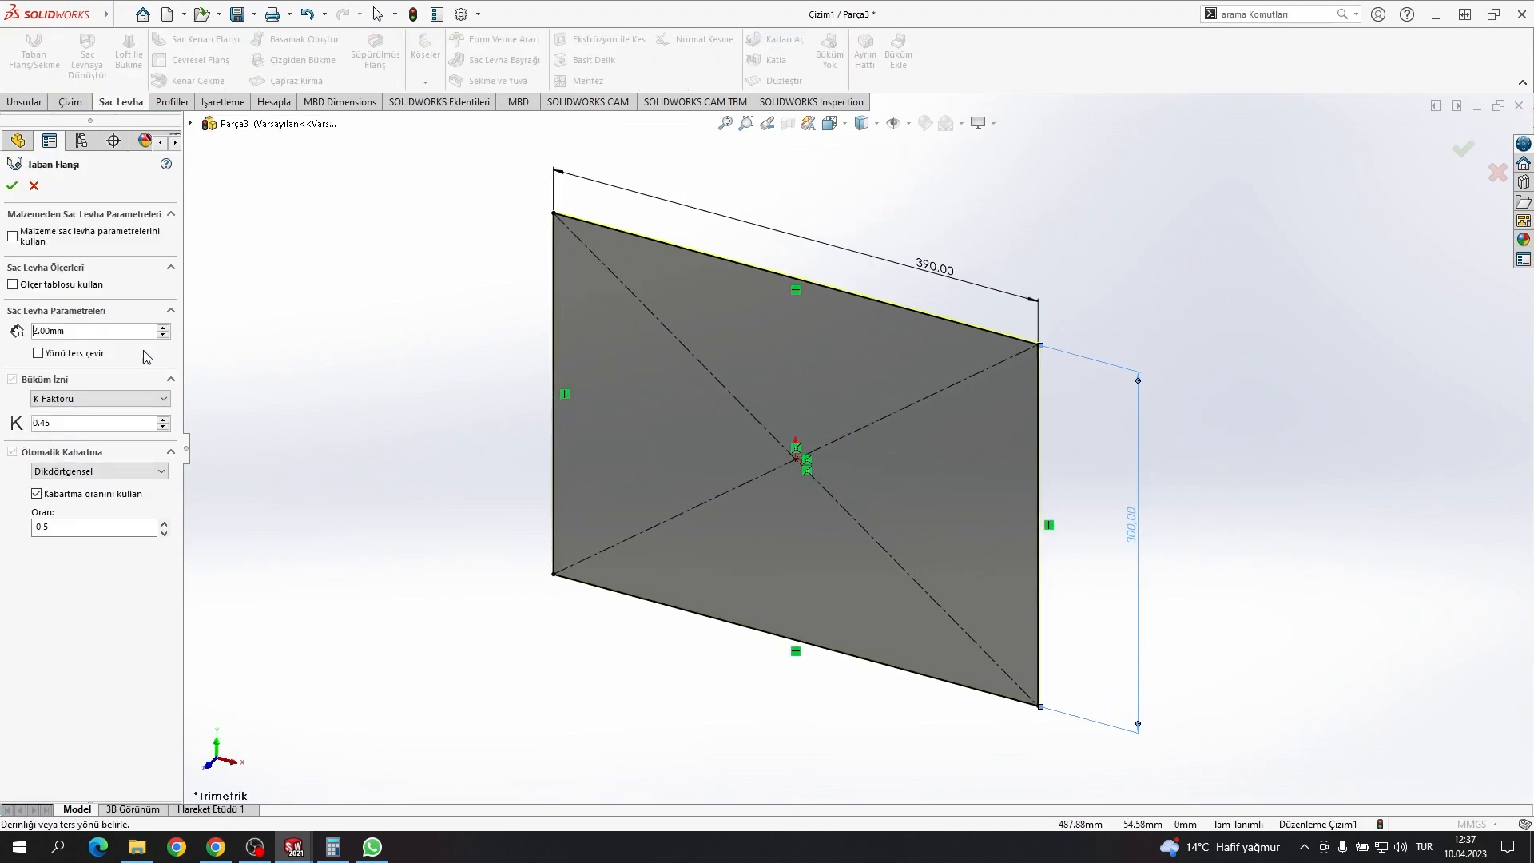
pyautogui.click(1168, 398)
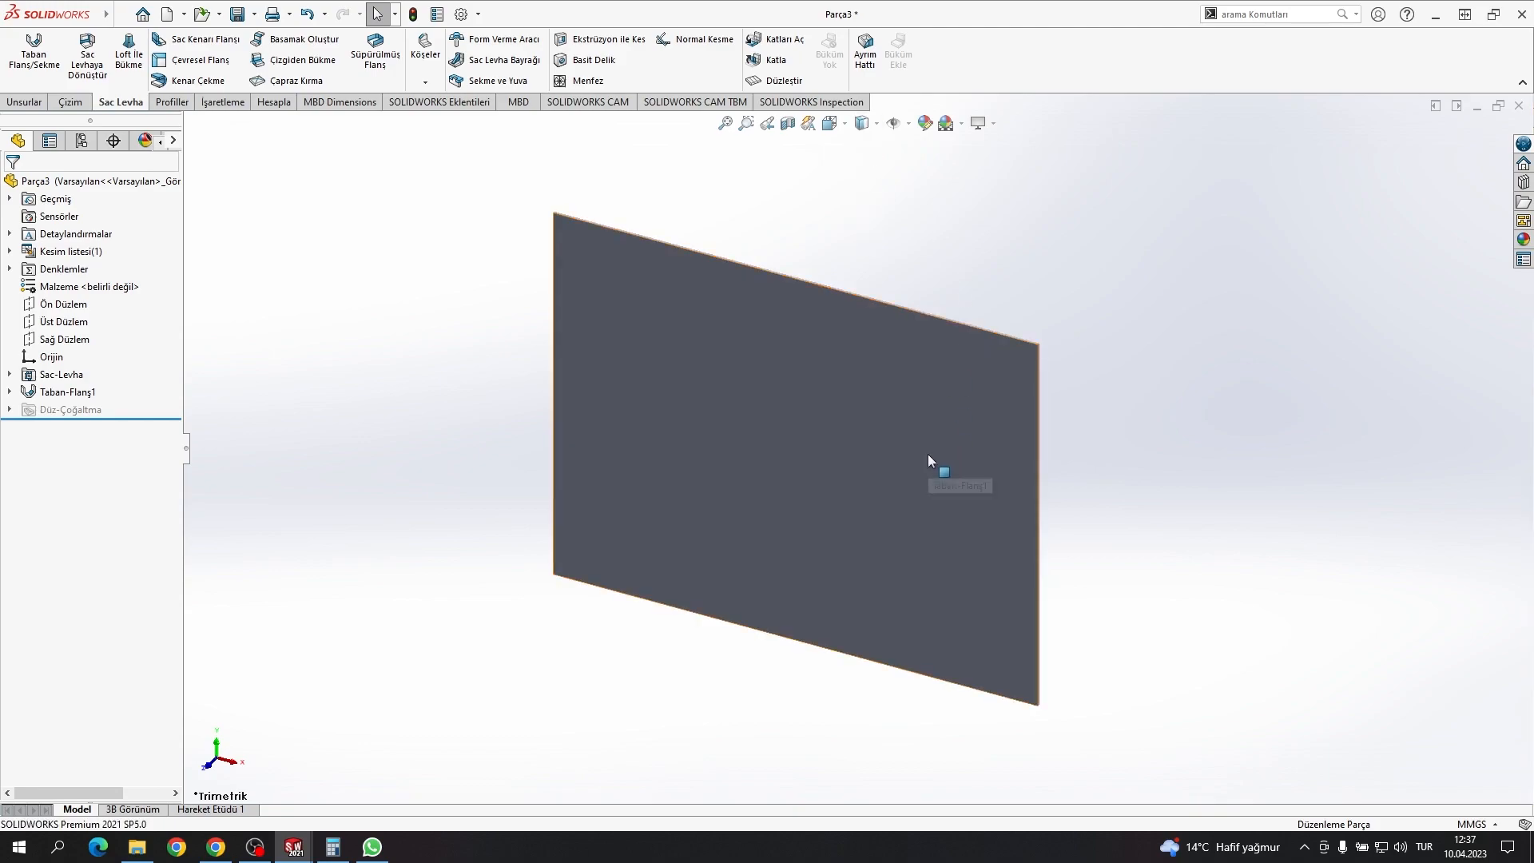
# Step: Sketch a corner rectangle about 52 mm wide and 118 mm high on the plate face, rising from the bottom edge near the left side
pyautogui.press('space')
pyautogui.click(634, 548)
pyautogui.click(813, 424)
pyautogui.click(71, 102)
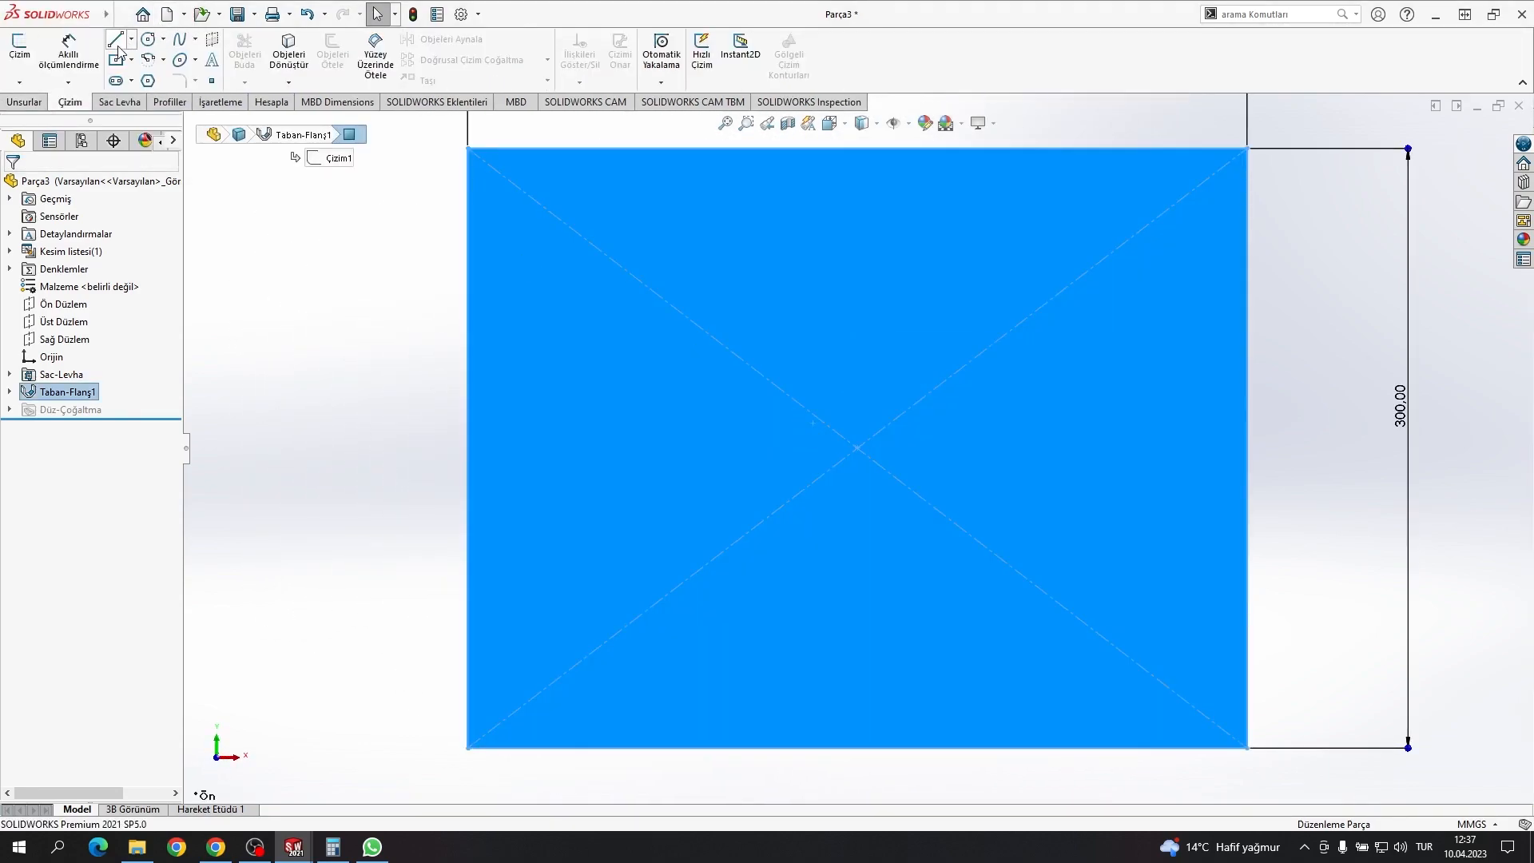
pyautogui.click(131, 59)
pyautogui.click(207, 68)
pyautogui.click(506, 747)
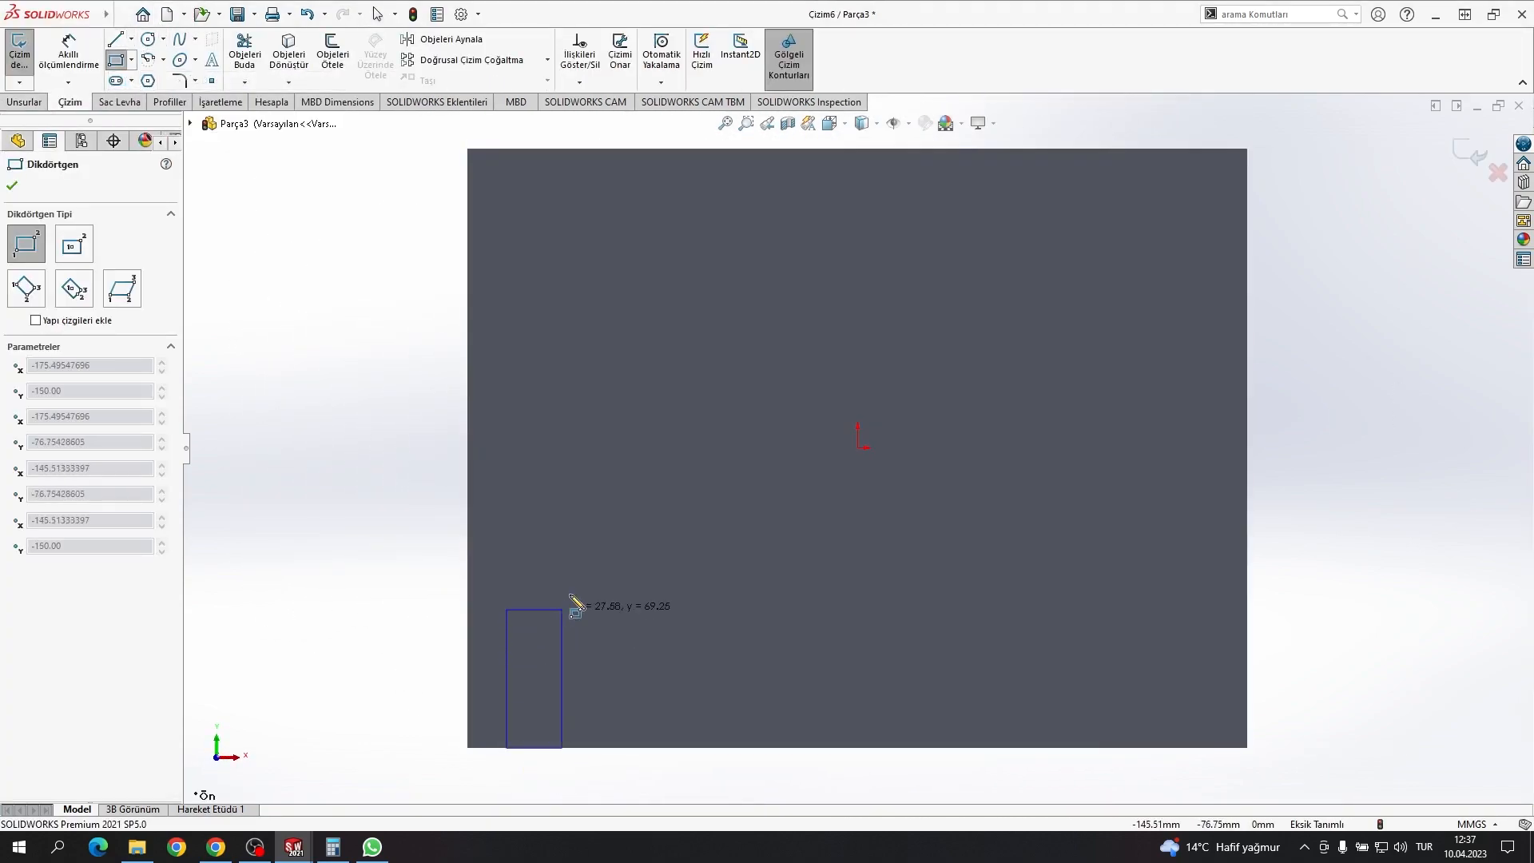
pyautogui.click(611, 512)
# Step: Dimension the slot rectangle 3 mm wide and 150 mm high
pyautogui.moveTo(612, 513); pyautogui.dragTo(609, 471, button='right')
pyautogui.click(538, 512)
pyautogui.click(549, 476)
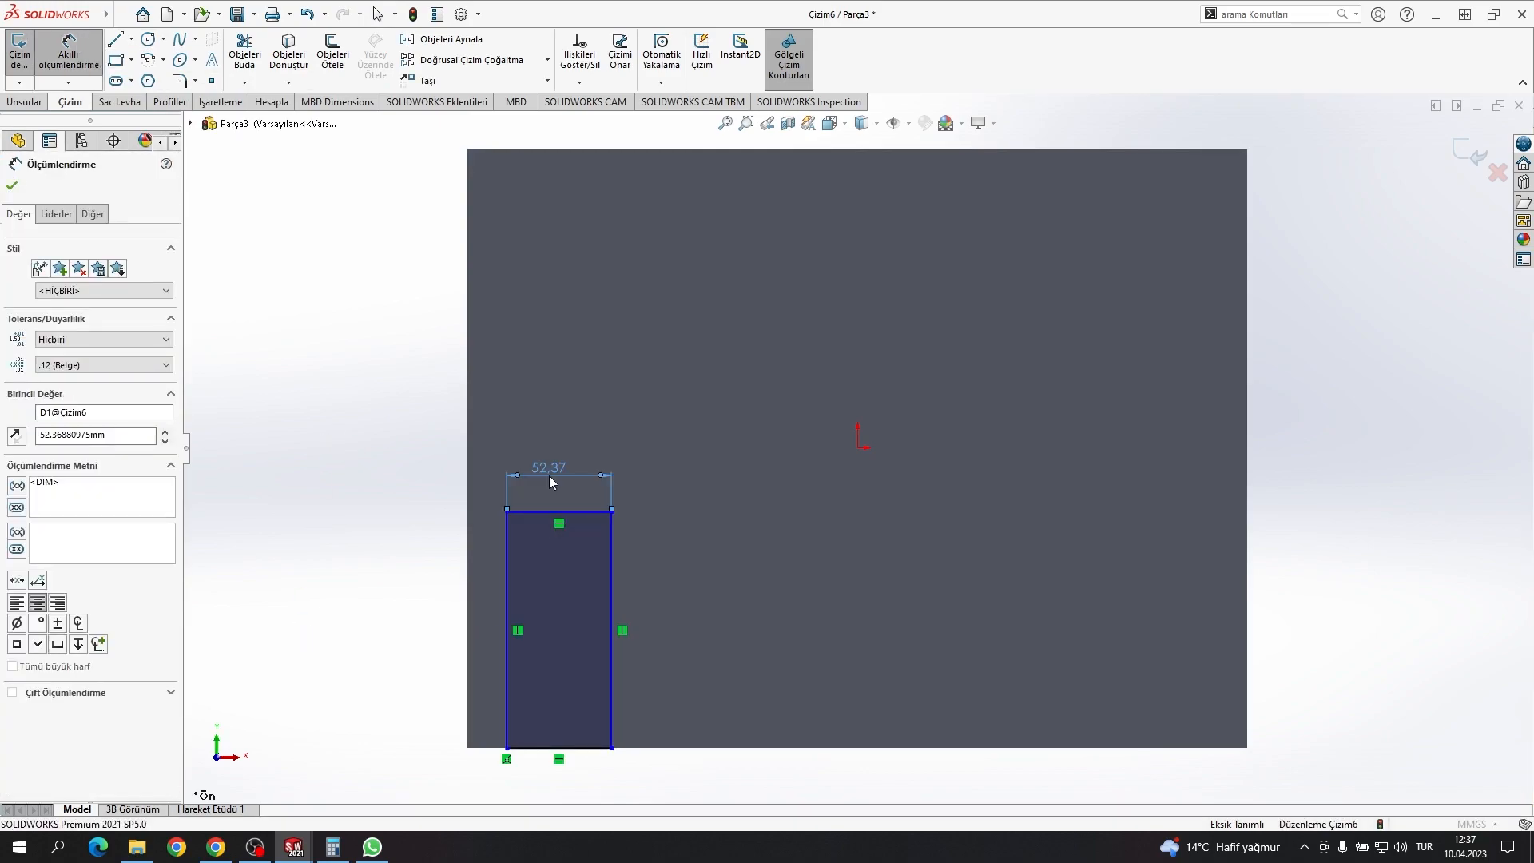
pyautogui.write('3')
pyautogui.press('Return')
pyautogui.scroll(-4, 529, 577)
pyautogui.click(570, 542)
pyautogui.click(529, 548)
pyautogui.write('150')
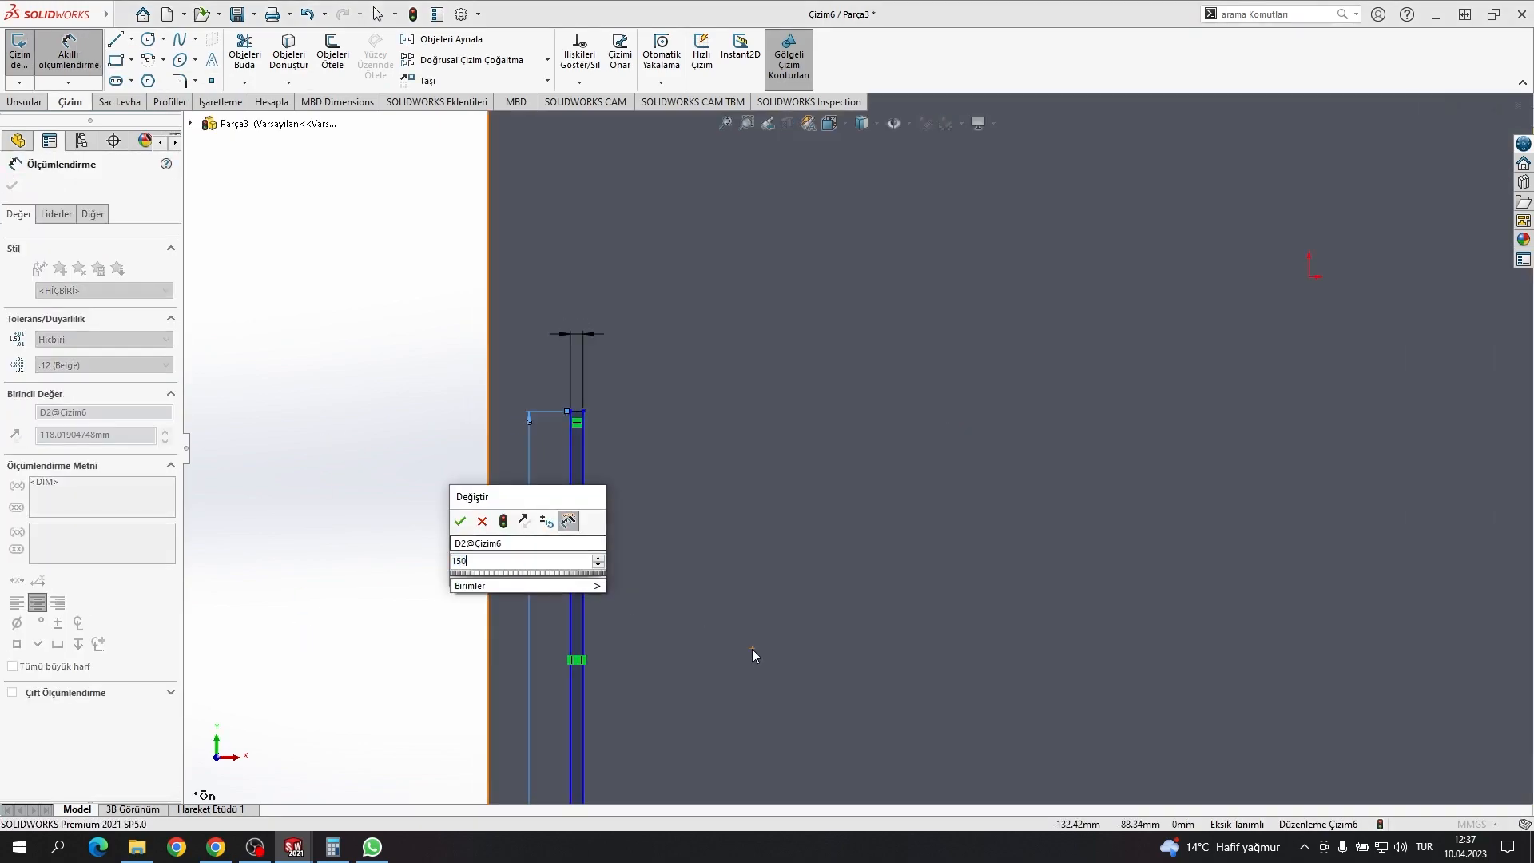
pyautogui.press('Return')
pyautogui.scroll(6, 804, 637)
pyautogui.scroll(-5, 1043, 452)
pyautogui.scroll(5, 1043, 452)
pyautogui.press('Escape')
# Step: Draw a vertical line between the midpoints of the plate's top and bottom edges and convert it to construction geometry
pyautogui.moveTo(1024, 350); pyautogui.dragTo(979, 345, button='right')
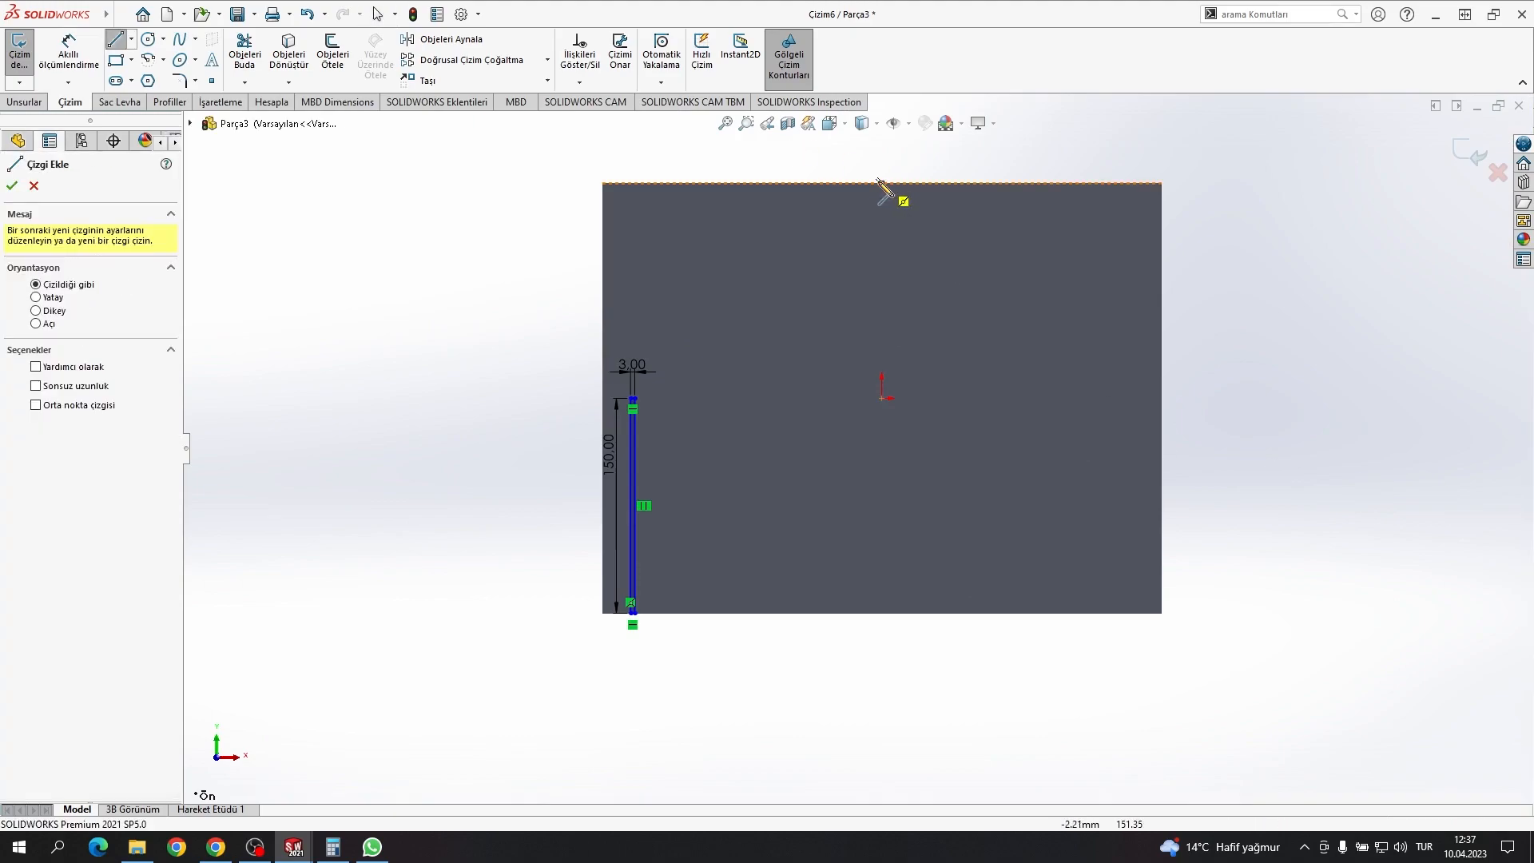
pyautogui.click(881, 184)
pyautogui.click(881, 613)
pyautogui.press('Escape')
pyautogui.click(884, 558)
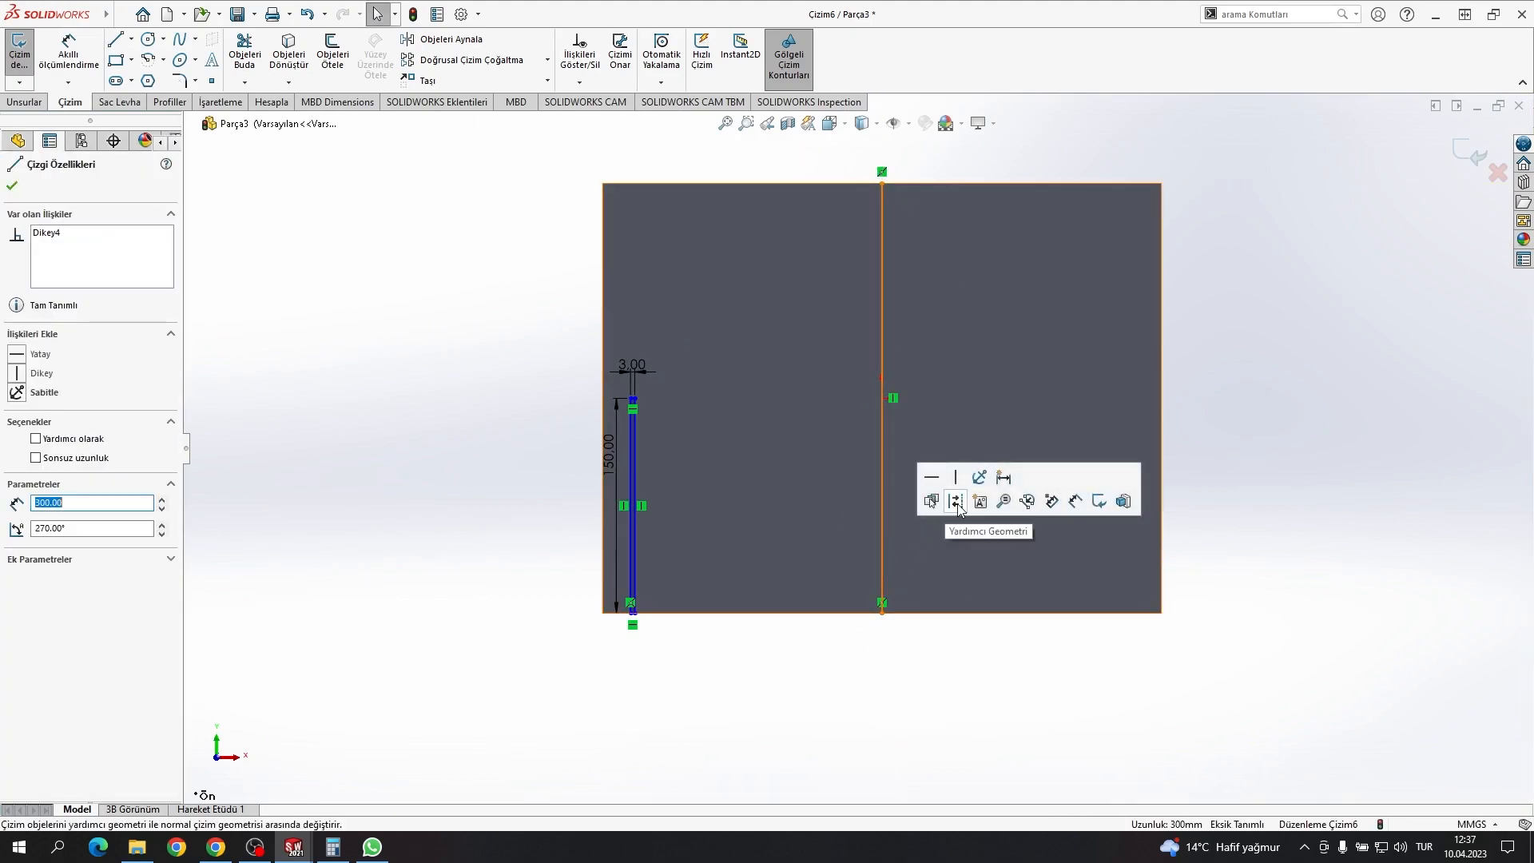
pyautogui.click(957, 504)
# Step: Dimension the distance from the midpoint of the slot's top edge to the vertical centerline as 175 mm
pyautogui.scroll(-3, 644, 465)
pyautogui.scroll(-5, 634, 384)
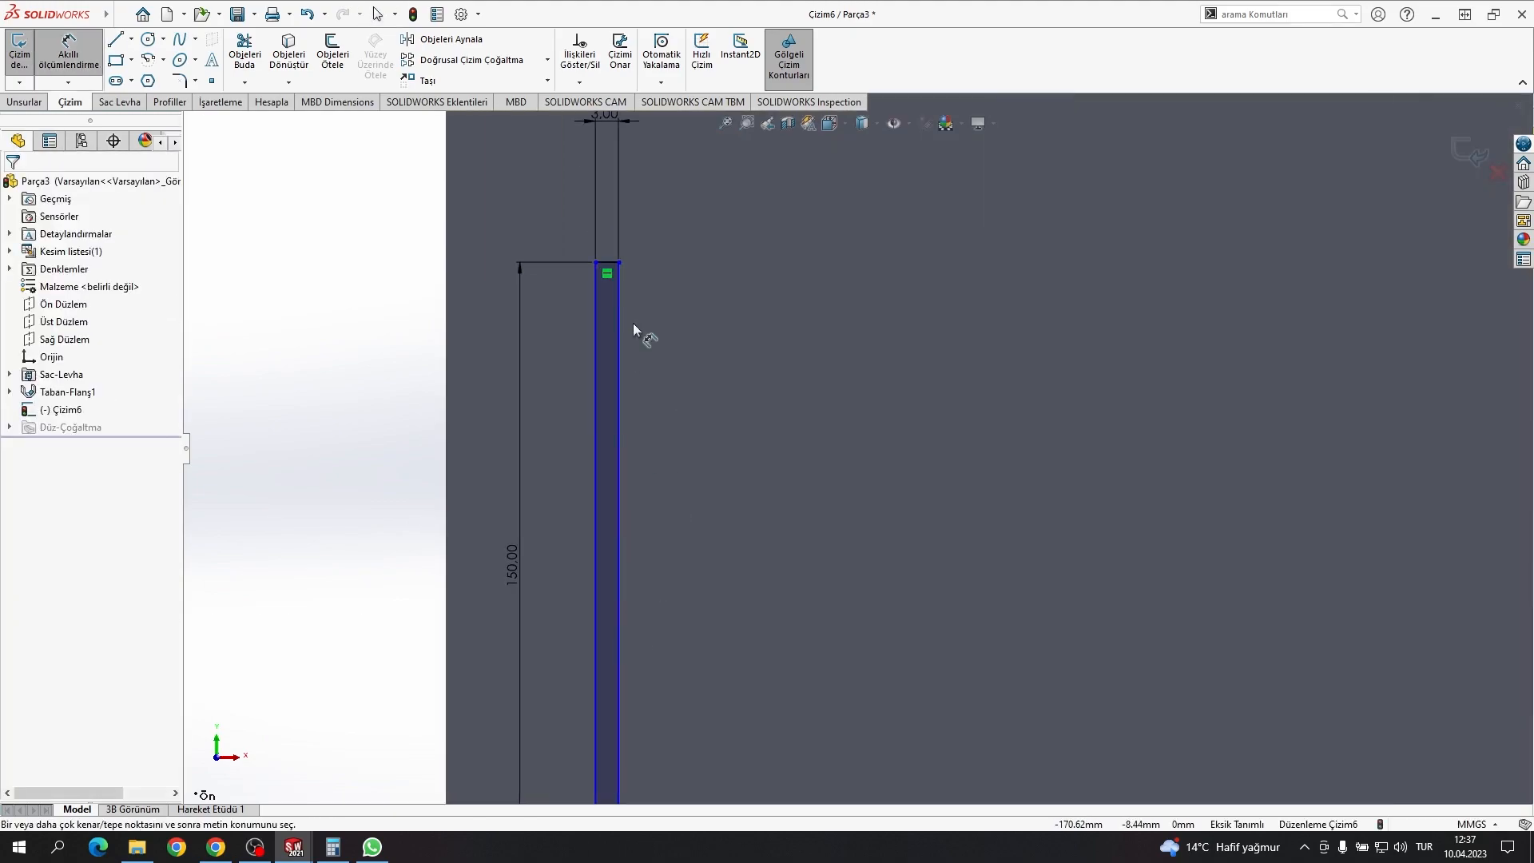
pyautogui.click(609, 268)
pyautogui.scroll(5, 989, 367)
pyautogui.click(1221, 421)
pyautogui.click(1450, 600)
pyautogui.write('17')
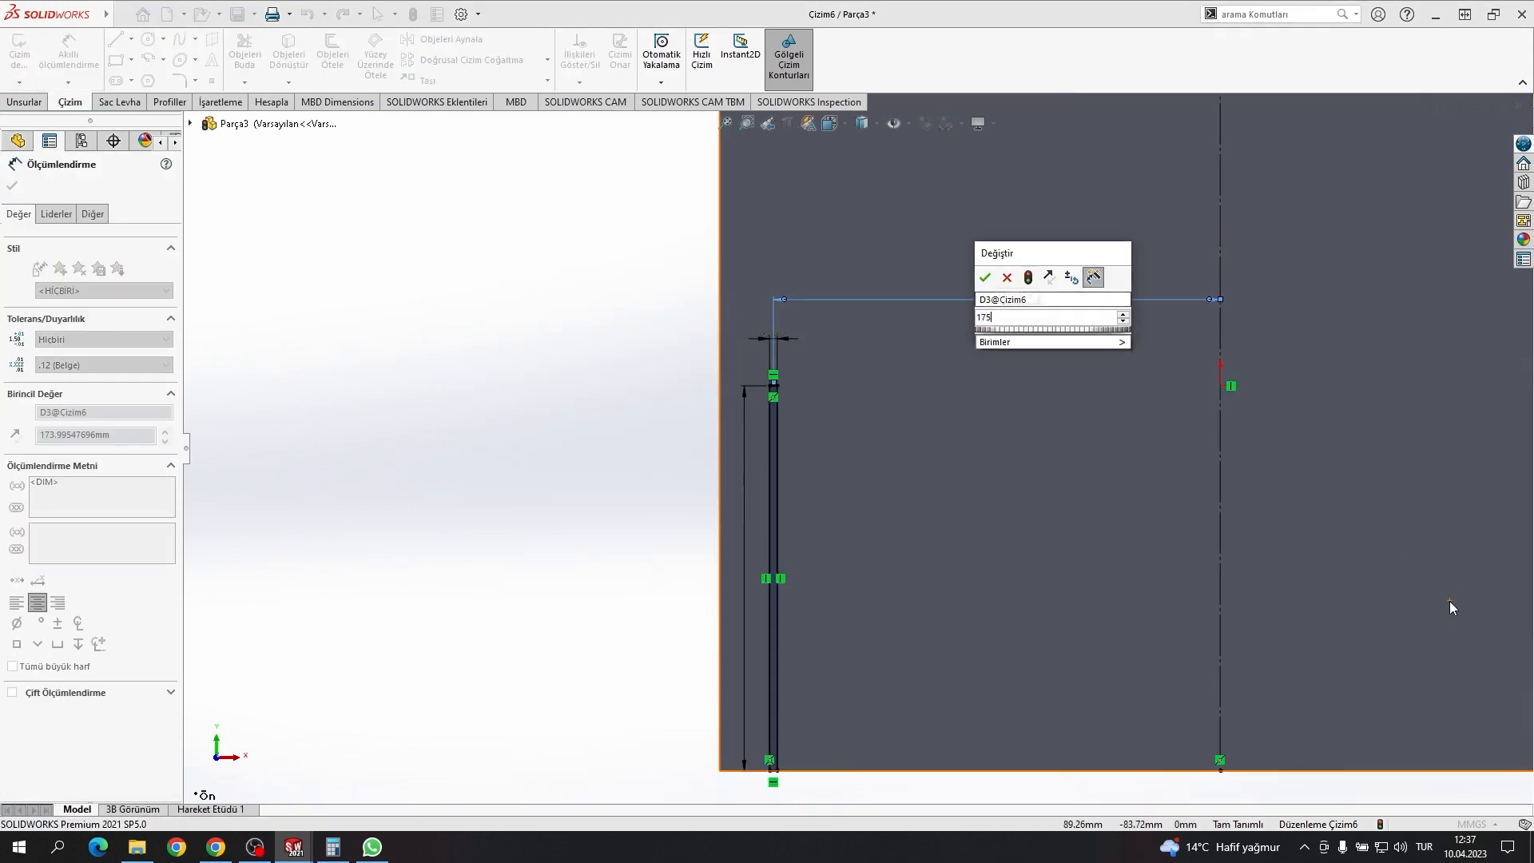
pyautogui.write('5')
pyautogui.press('Return')
# Step: Change the slot's distance from the centerline to 190 mm
pyautogui.doubleClick(1062, 298)
pyautogui.write('190')
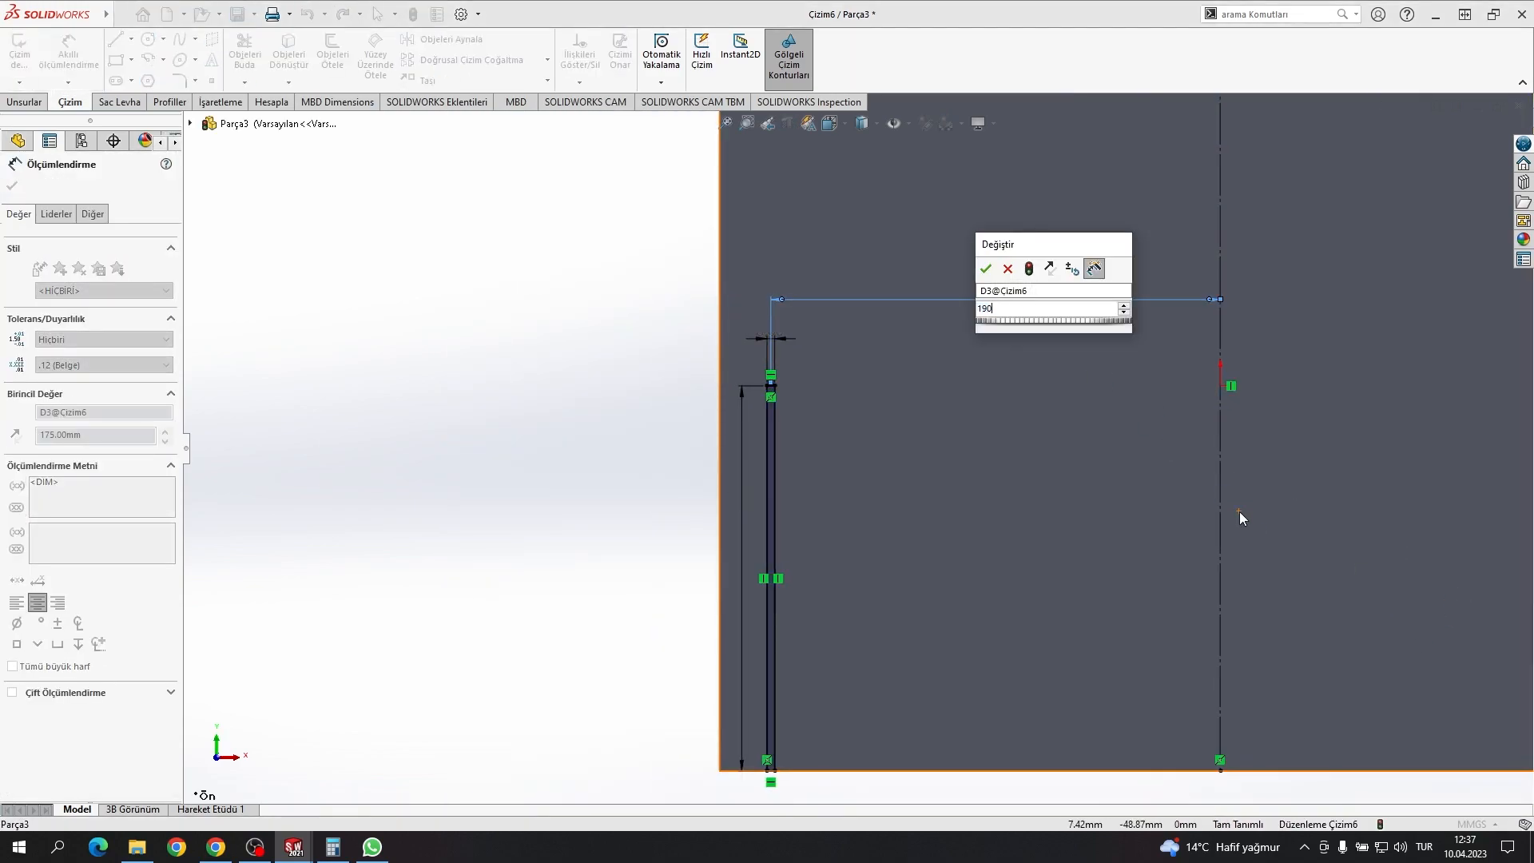
pyautogui.press('Return')
pyautogui.scroll(4, 1269, 512)
pyautogui.scroll(-2, 1160, 438)
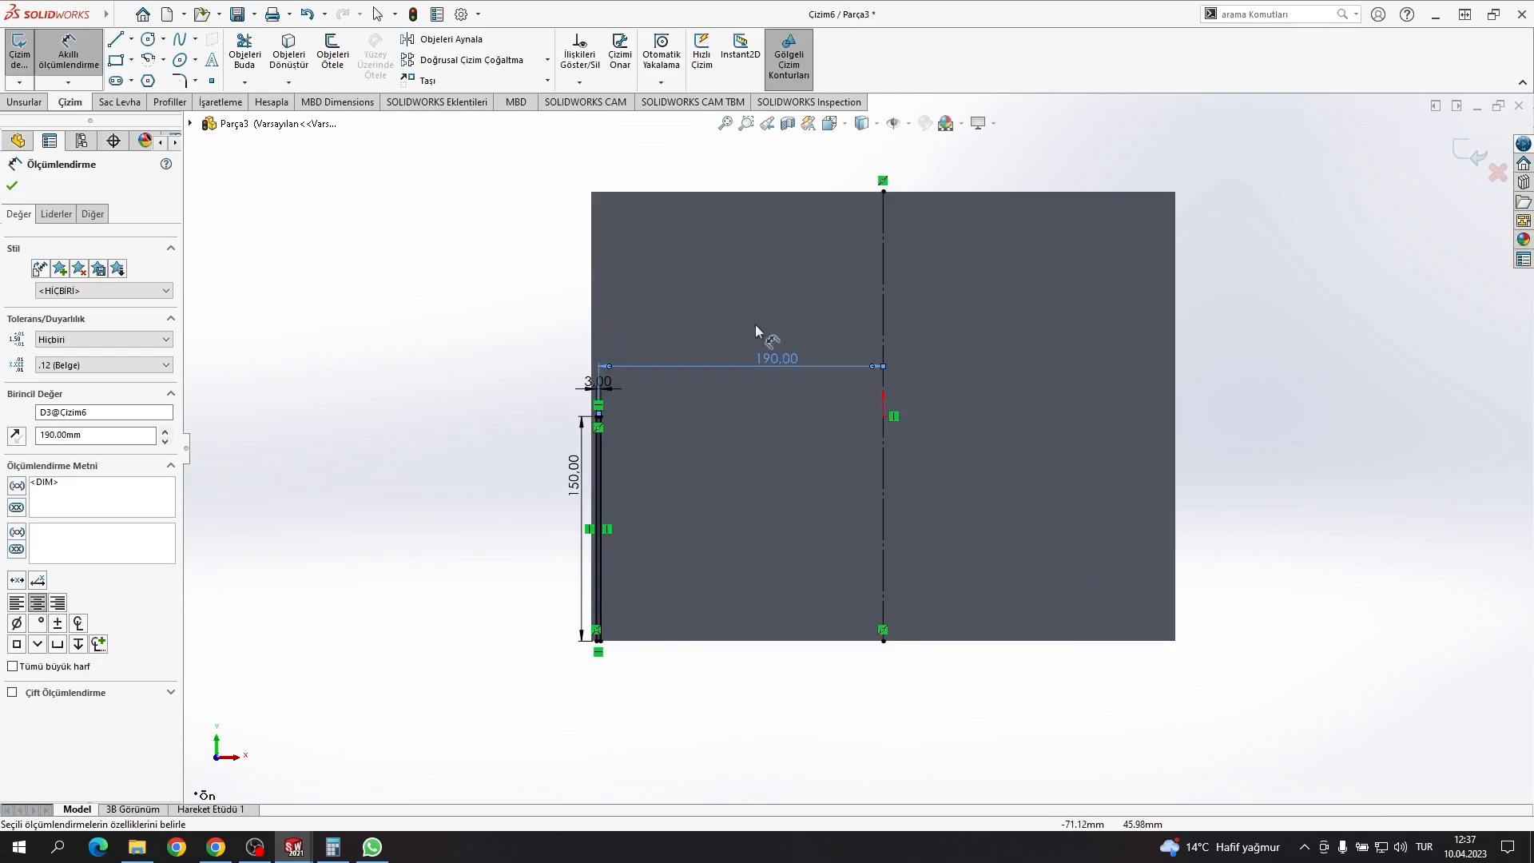
# Step: Mirror the four slot lines about the vertical centerline to the plate's opposite side
pyautogui.click(471, 40)
pyautogui.scroll(-6, 561, 475)
pyautogui.scroll(-5, 663, 418)
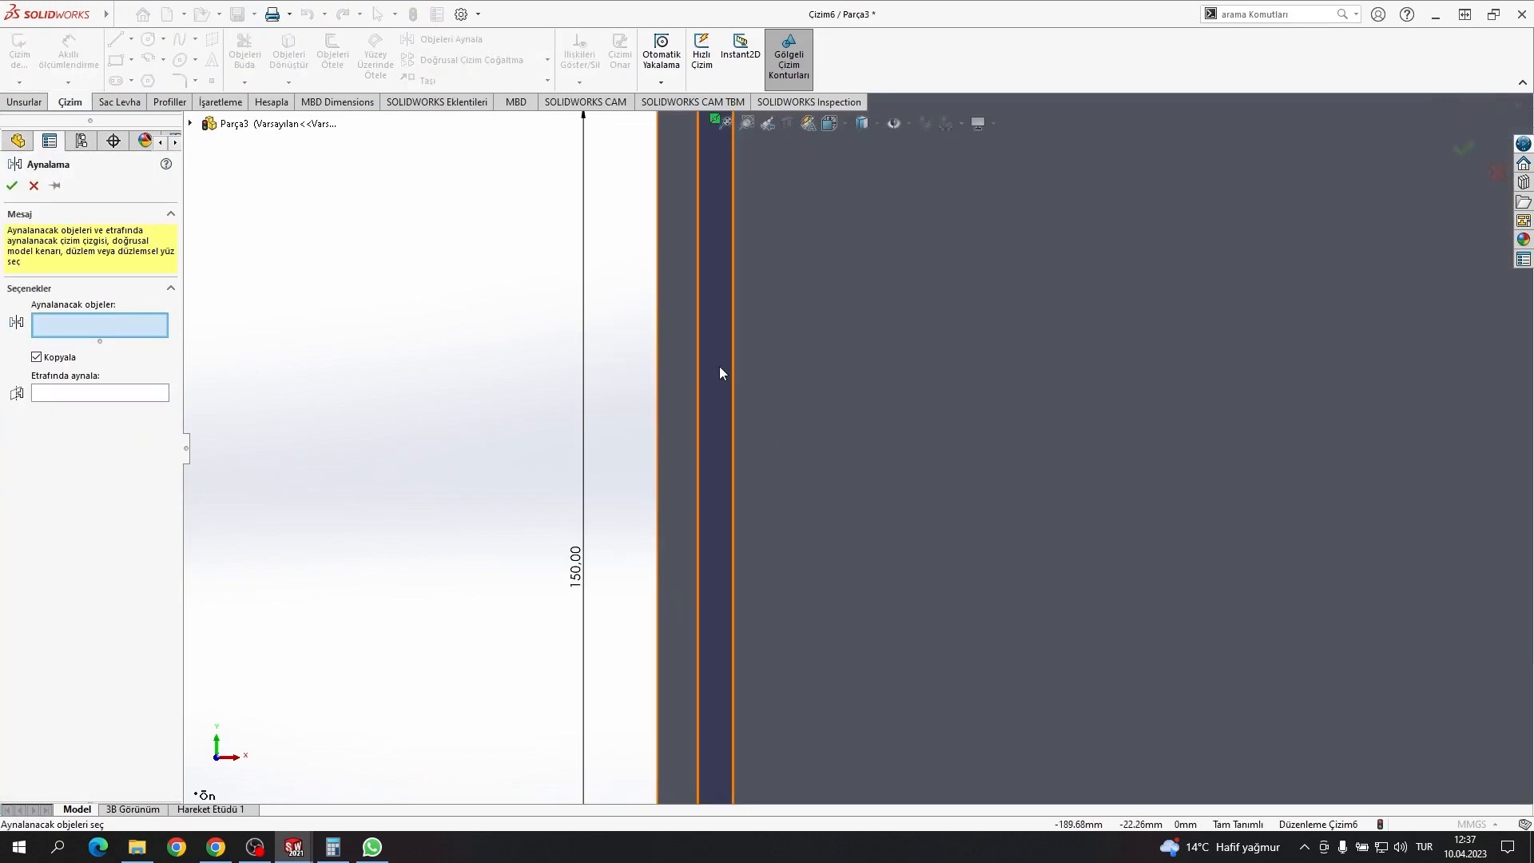
pyautogui.click(719, 366)
pyautogui.scroll(5, 192, 450)
pyautogui.click(100, 428)
pyautogui.scroll(6, 1243, 465)
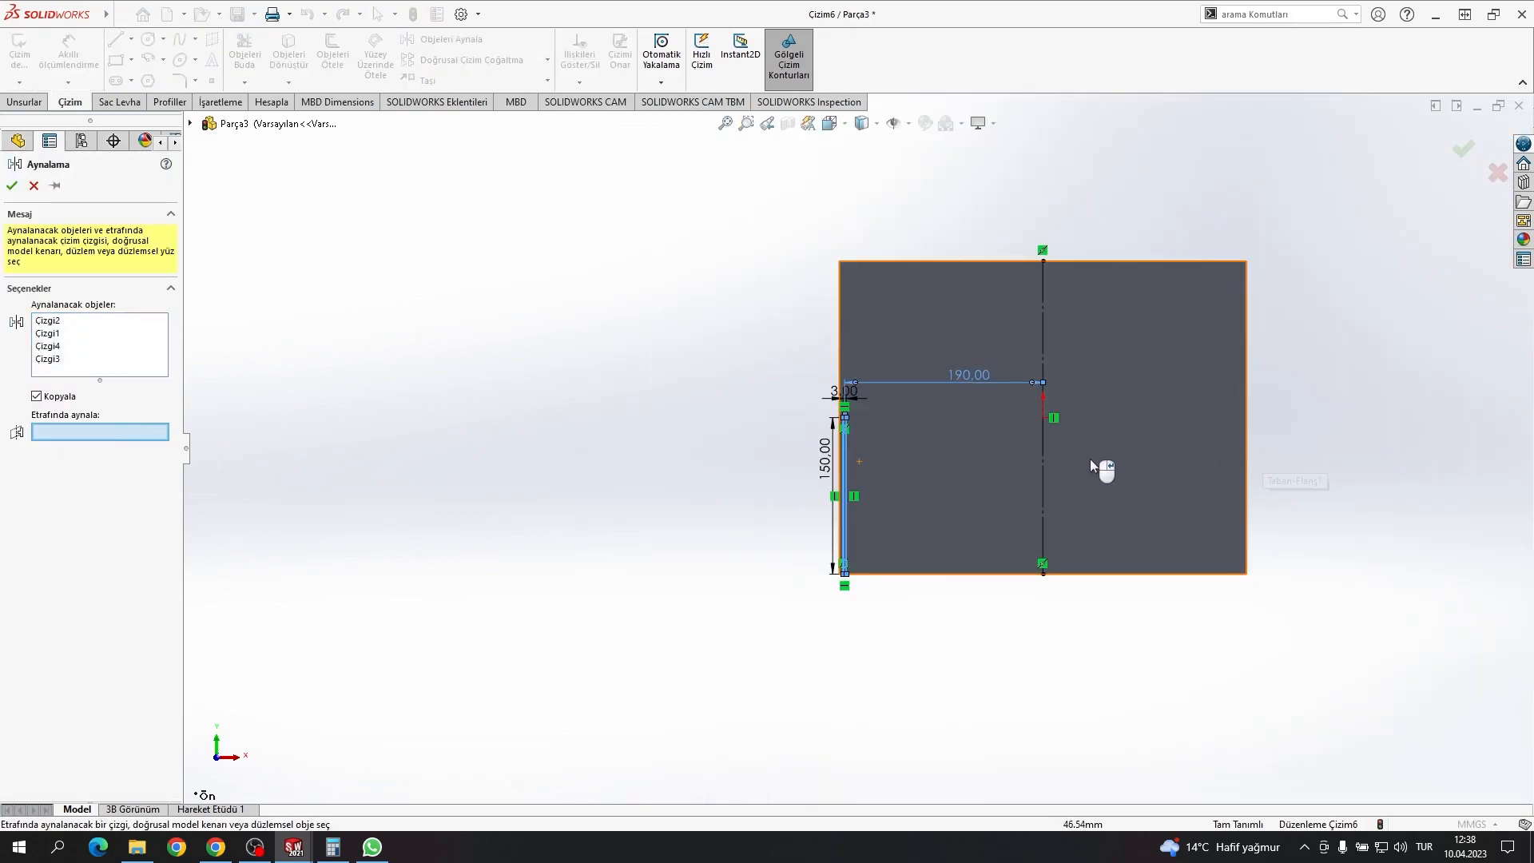
pyautogui.click(12, 186)
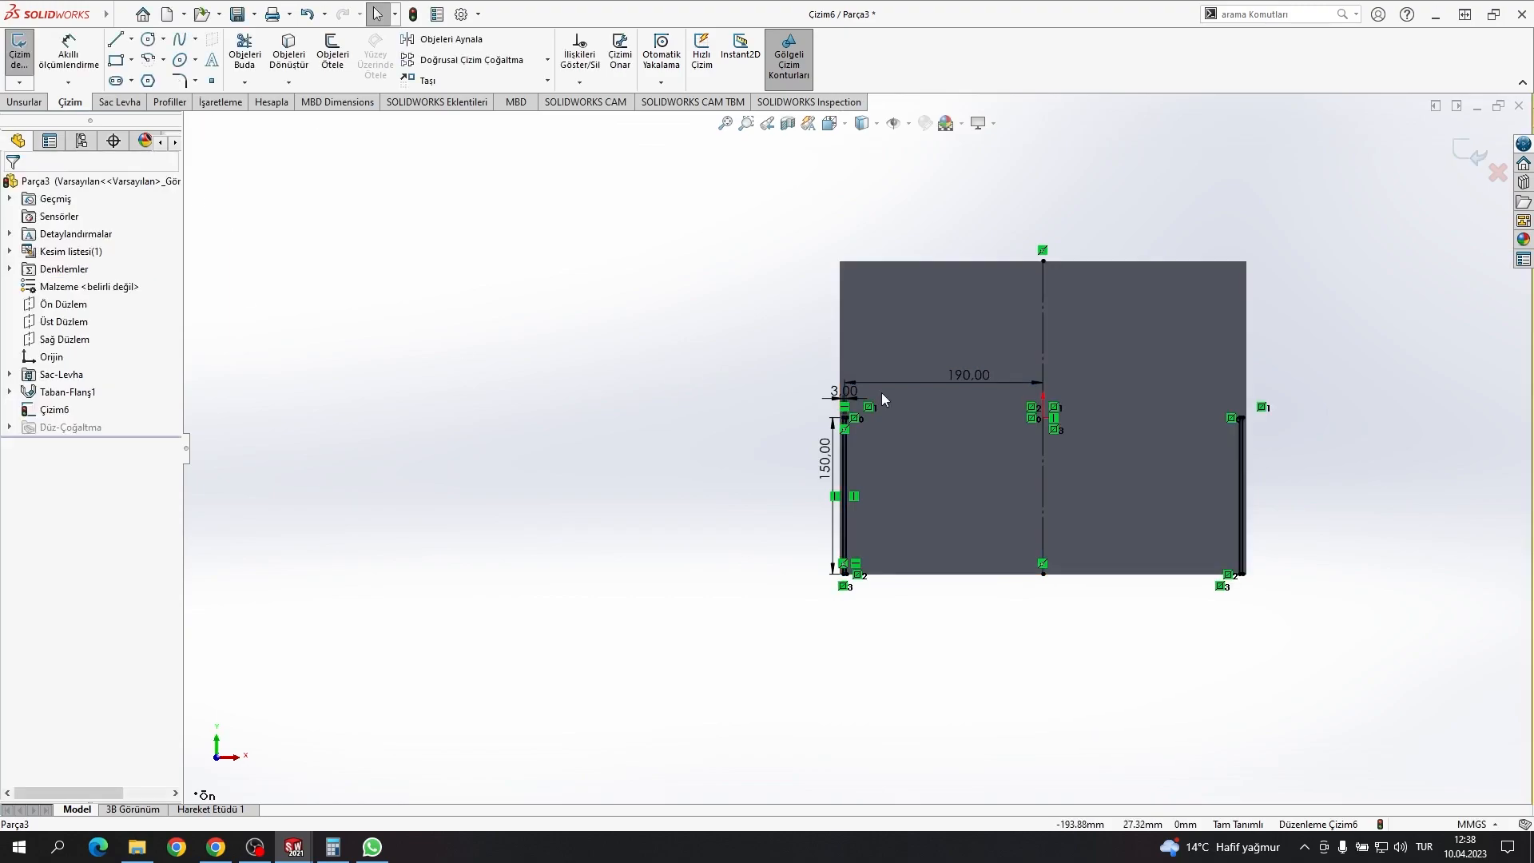
# Step: Cut both slot profiles completely through the plate with an extruded cut
pyautogui.click(5, 105)
pyautogui.scroll(-13, 855, 472)
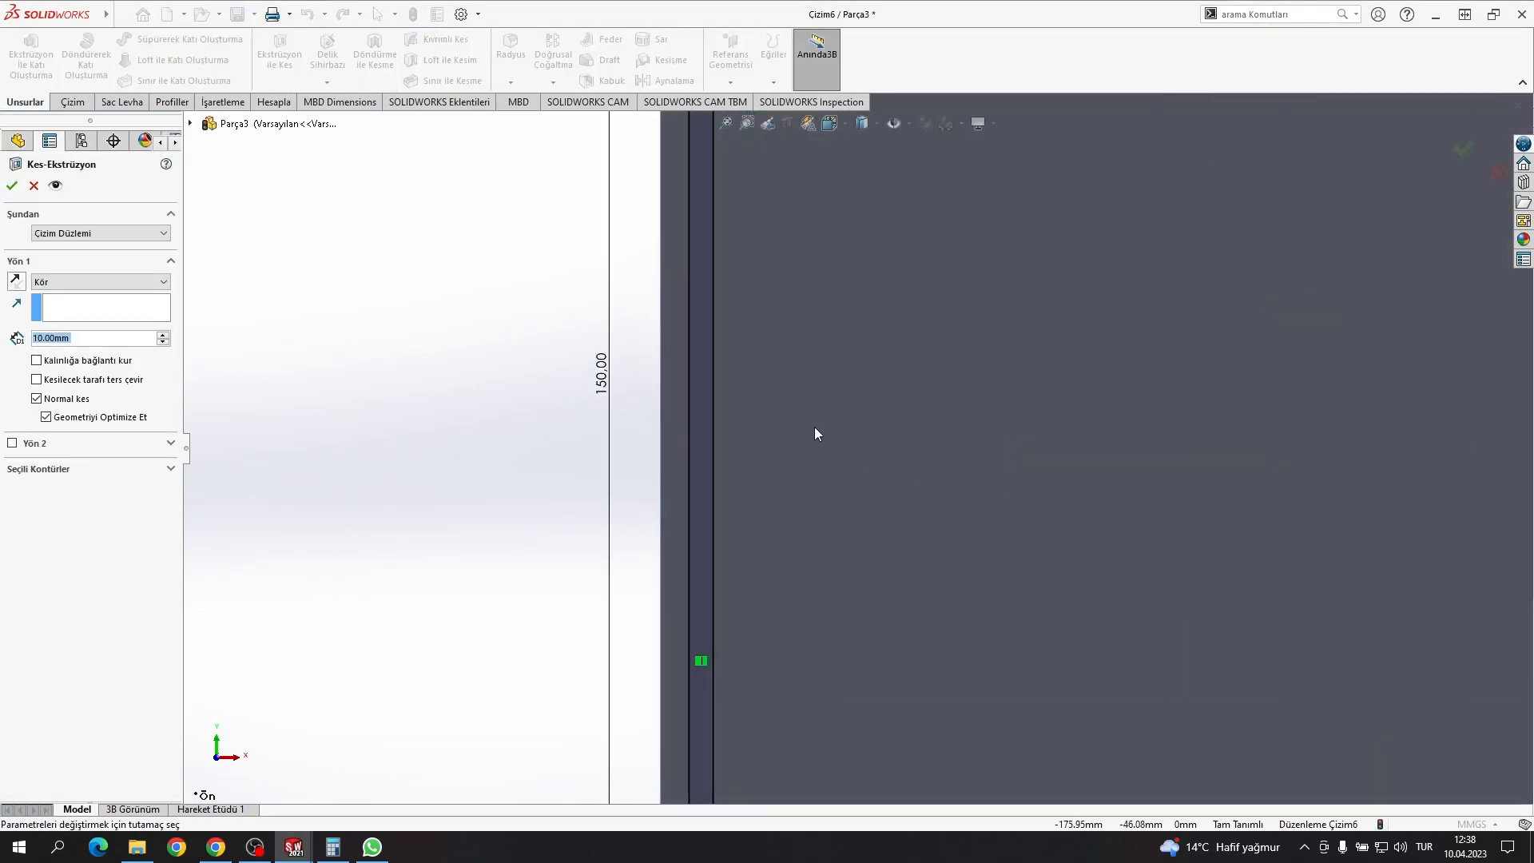
pyautogui.click(580, 411)
pyautogui.scroll(8, 1393, 508)
pyautogui.scroll(4, 889, 402)
pyautogui.scroll(-3, 896, 394)
pyautogui.scroll(4, 900, 382)
pyautogui.scroll(-5, 903, 401)
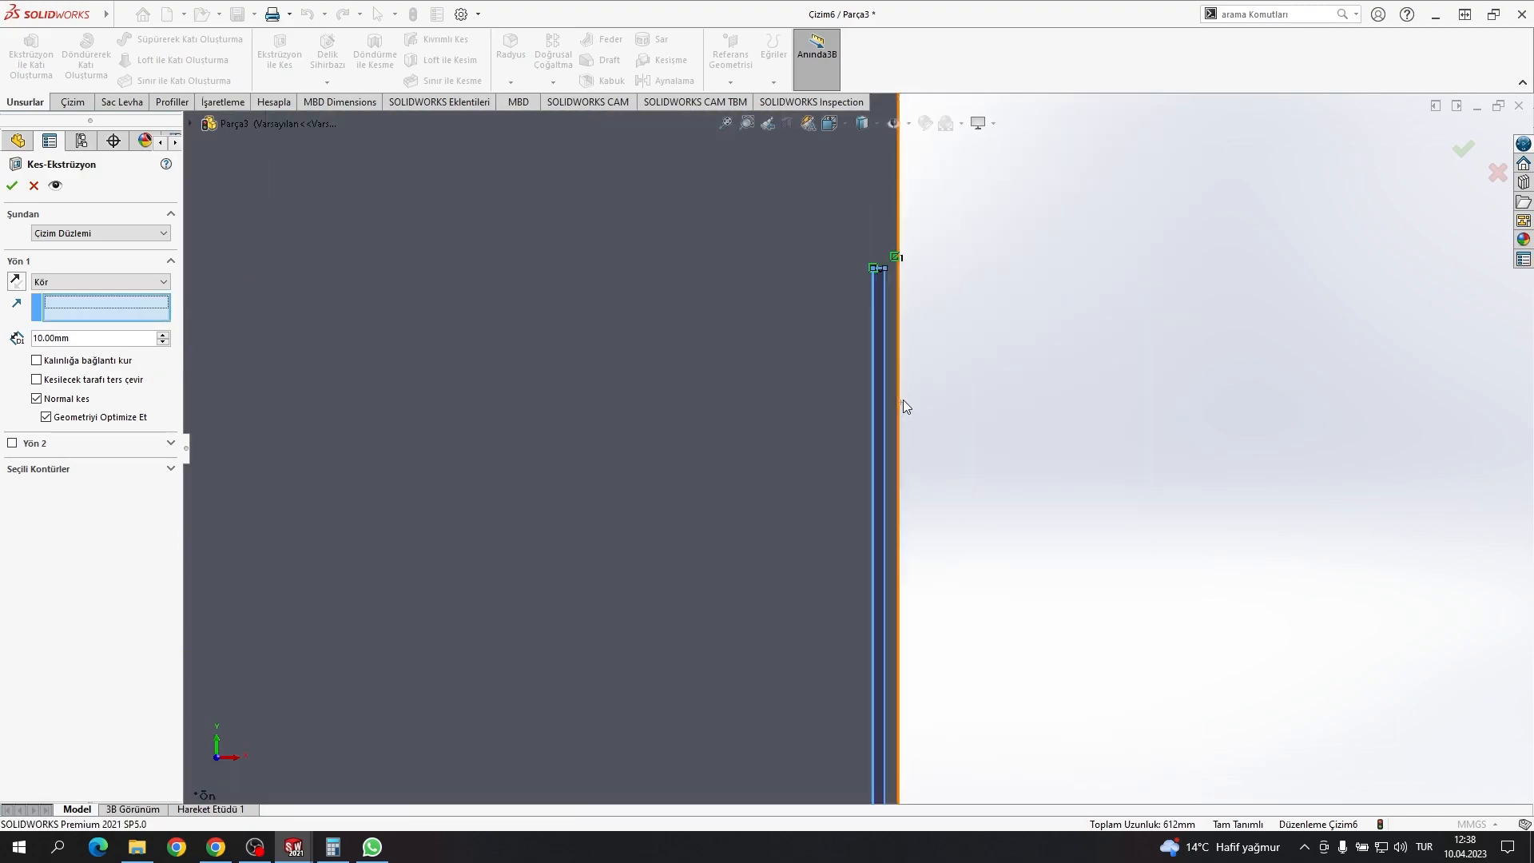
pyautogui.scroll(5, 376, 359)
pyautogui.click(100, 282)
pyautogui.click(80, 308)
pyautogui.click(12, 185)
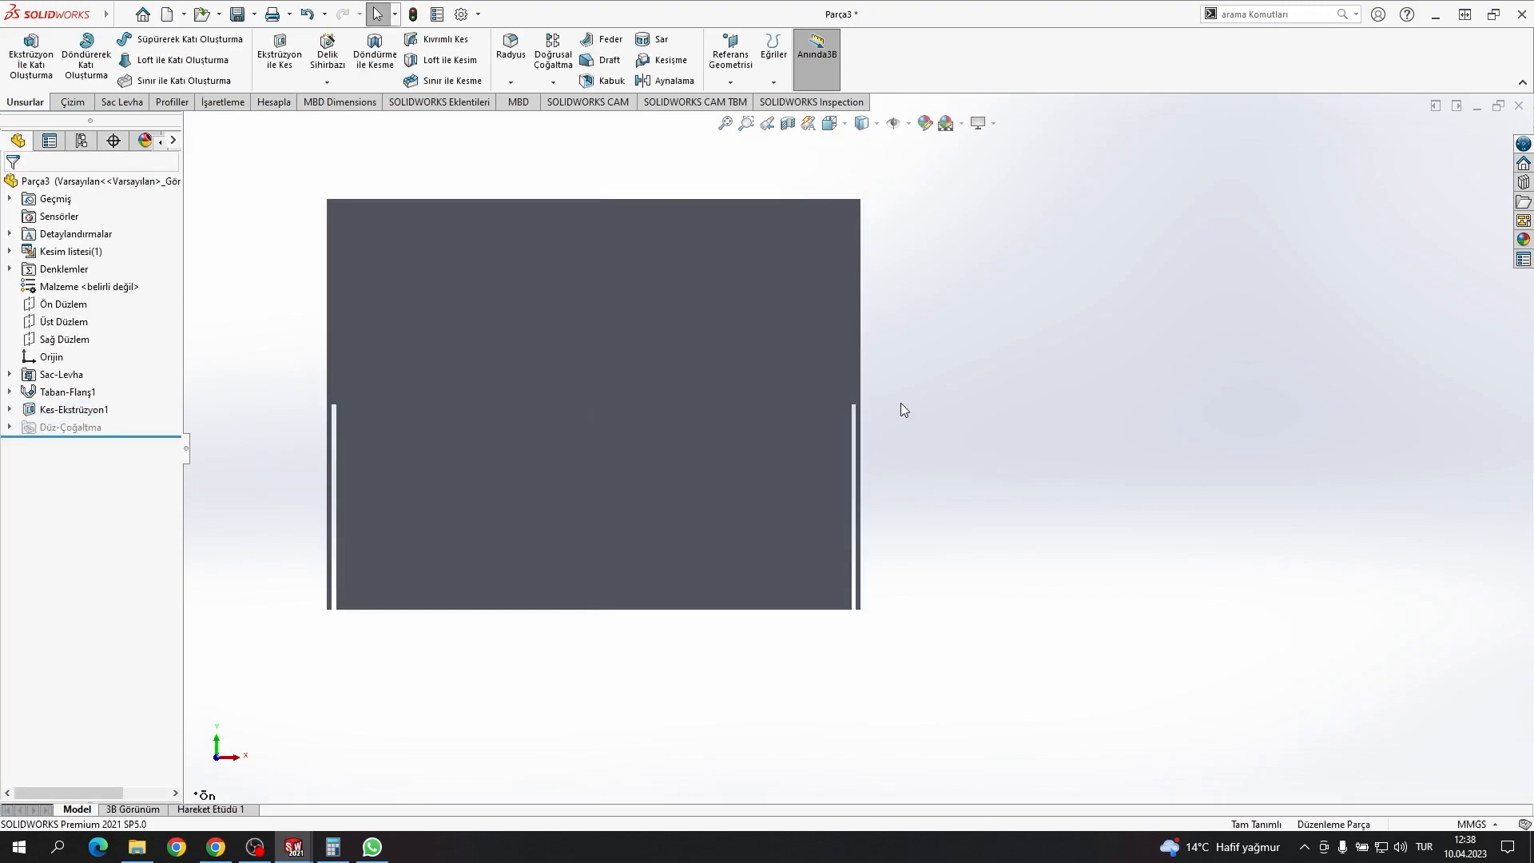
# Step: Save the part as Plate 3 in the Mangal folder and close it to return to the assembly
pyautogui.click(241, 24)
pyautogui.click(715, 348)
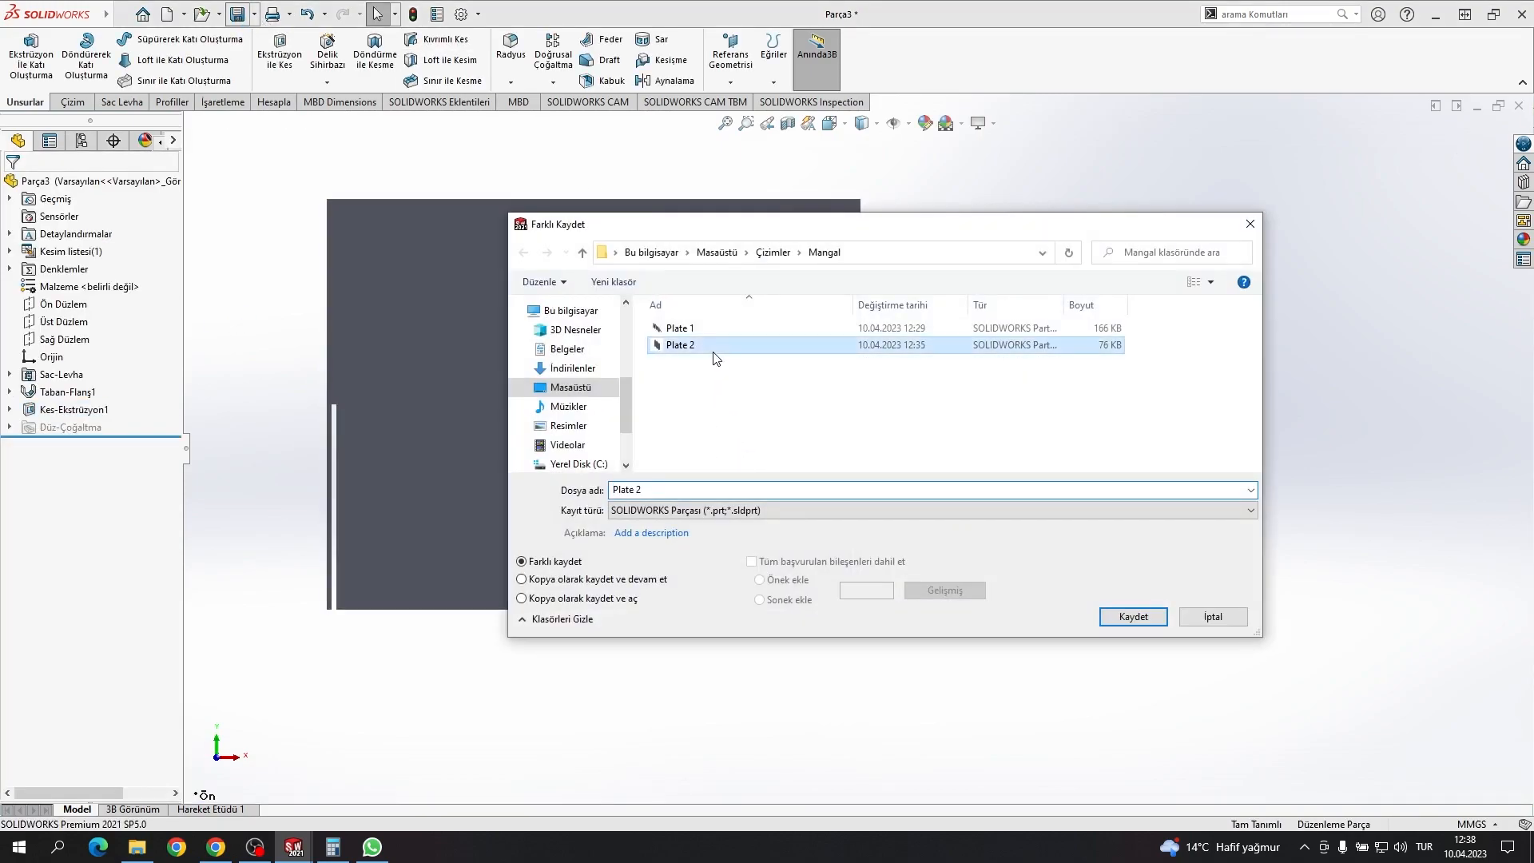
pyautogui.click(716, 496)
pyautogui.click(716, 496)
pyautogui.press('BackSpace')
pyautogui.write('3')
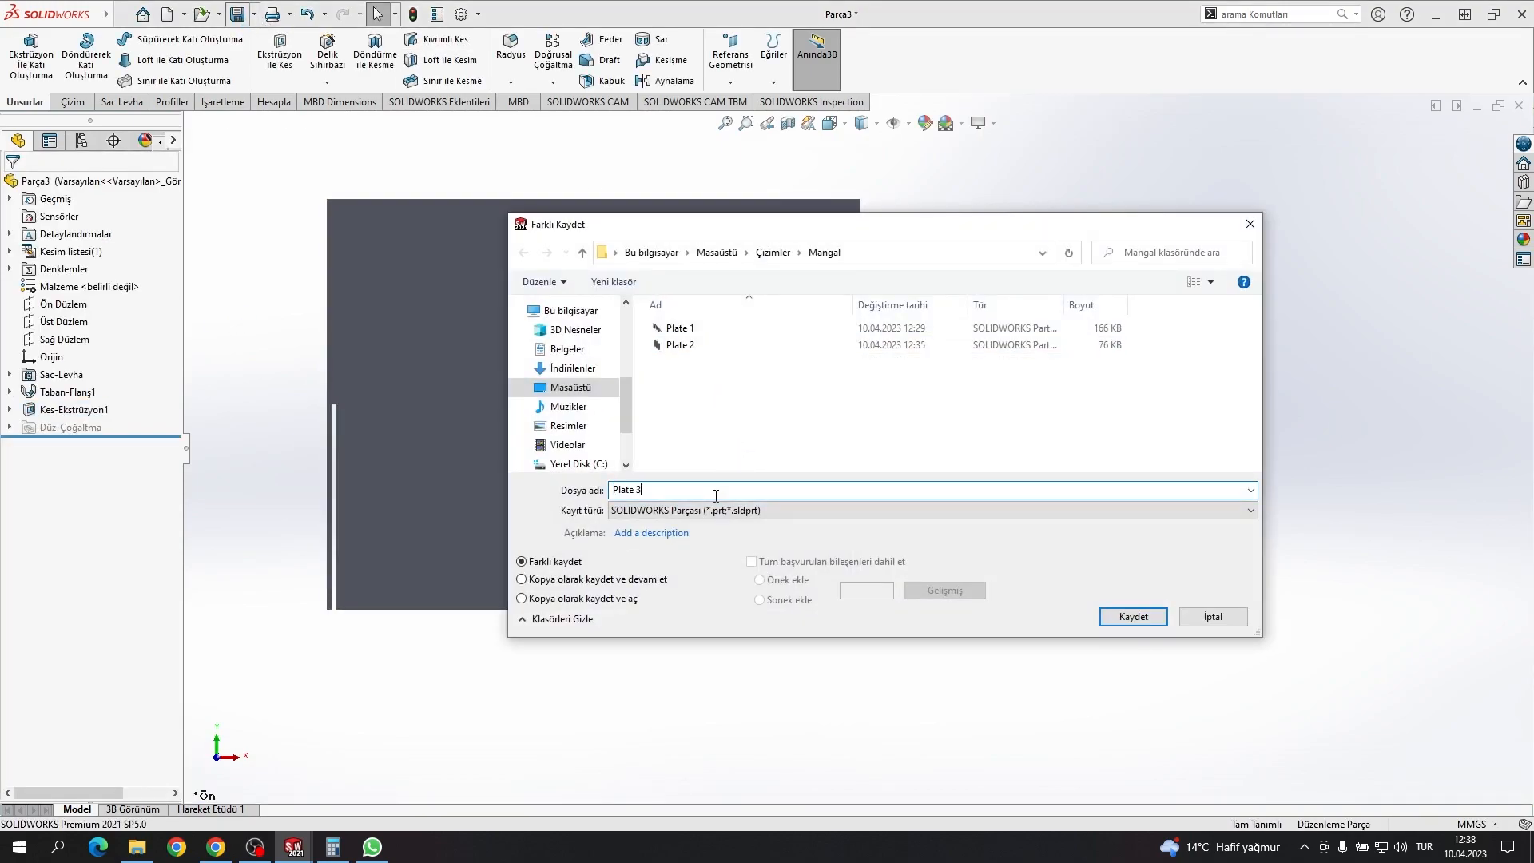
pyautogui.click(1133, 617)
pyautogui.click(1517, 107)
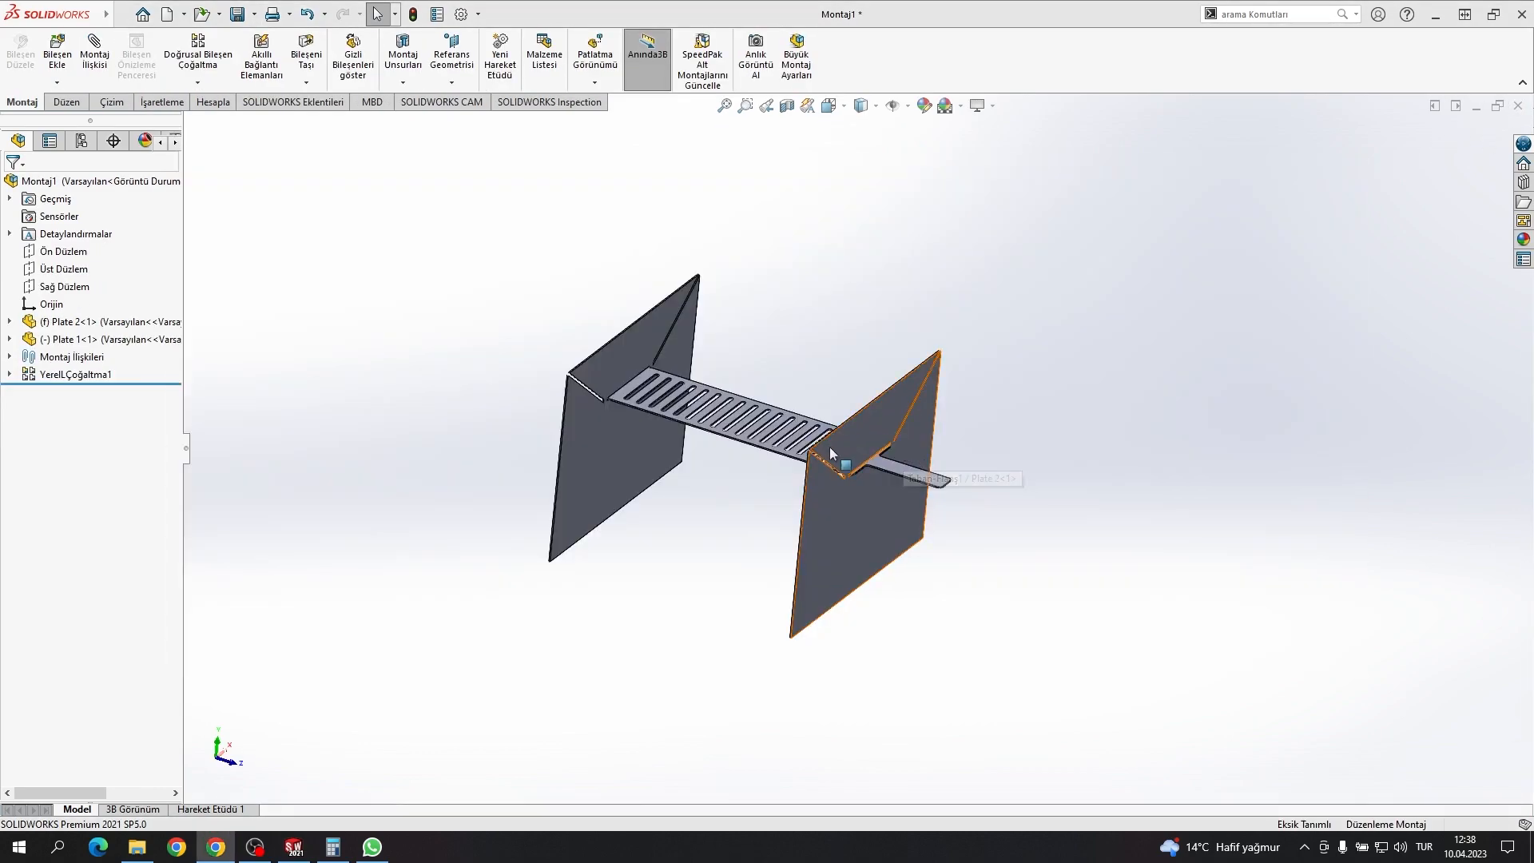
# Step: Add Plate 3 to the assembly and center its thickness in the copied Plate 2's corner slot with a width mate
pyautogui.click(636, 454)
pyautogui.scroll(-12, 587, 395)
pyautogui.keyDown('ctrl'); pyautogui.click(515, 328); pyautogui.keyUp('ctrl')
pyautogui.scroll(4, 885, 444)
pyautogui.moveTo(885, 443); pyautogui.dragTo(903, 575, button='middle')
pyautogui.scroll(-5, 863, 505)
pyautogui.keyDown('ctrl'); pyautogui.click(778, 481); pyautogui.keyUp('ctrl')
pyautogui.keyDown('ctrl'); pyautogui.click(777, 486); pyautogui.keyUp('ctrl')
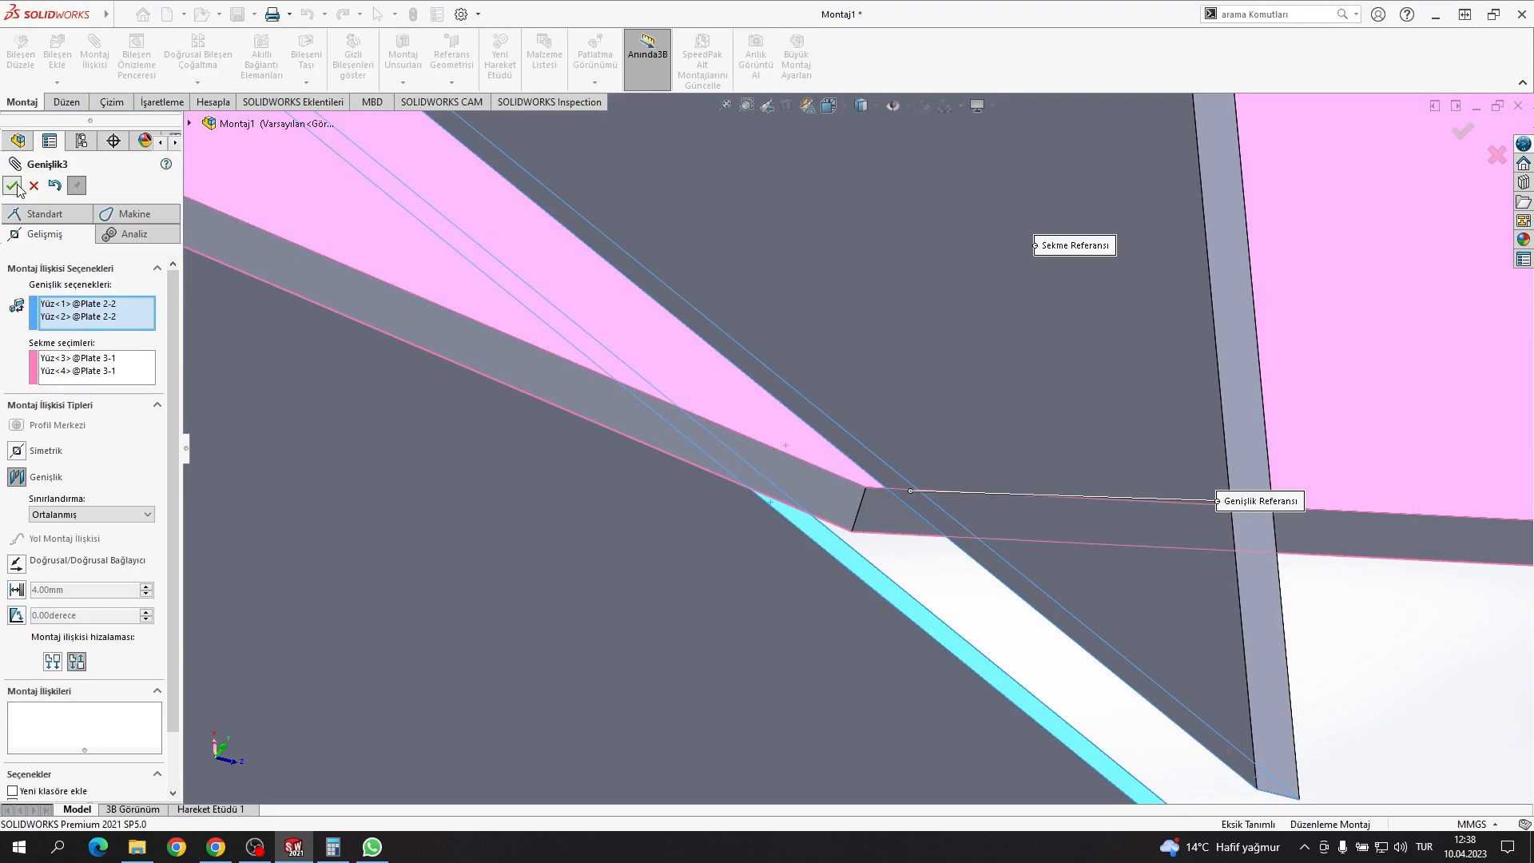
pyautogui.click(12, 186)
pyautogui.scroll(6, 1188, 423)
pyautogui.scroll(6, 1188, 429)
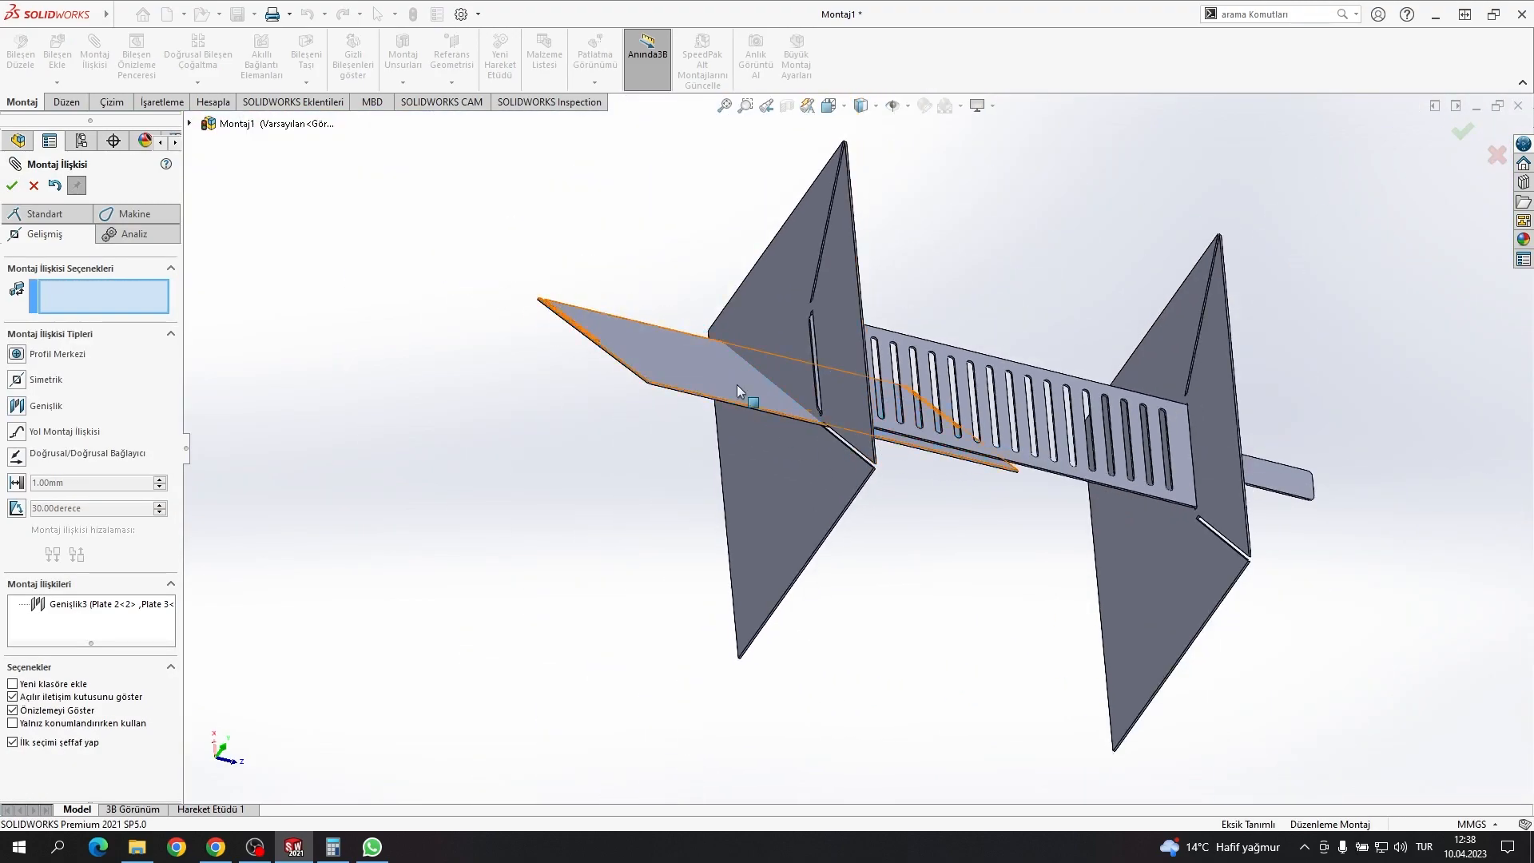
pyautogui.scroll(-10, 737, 386)
pyautogui.press('Escape')
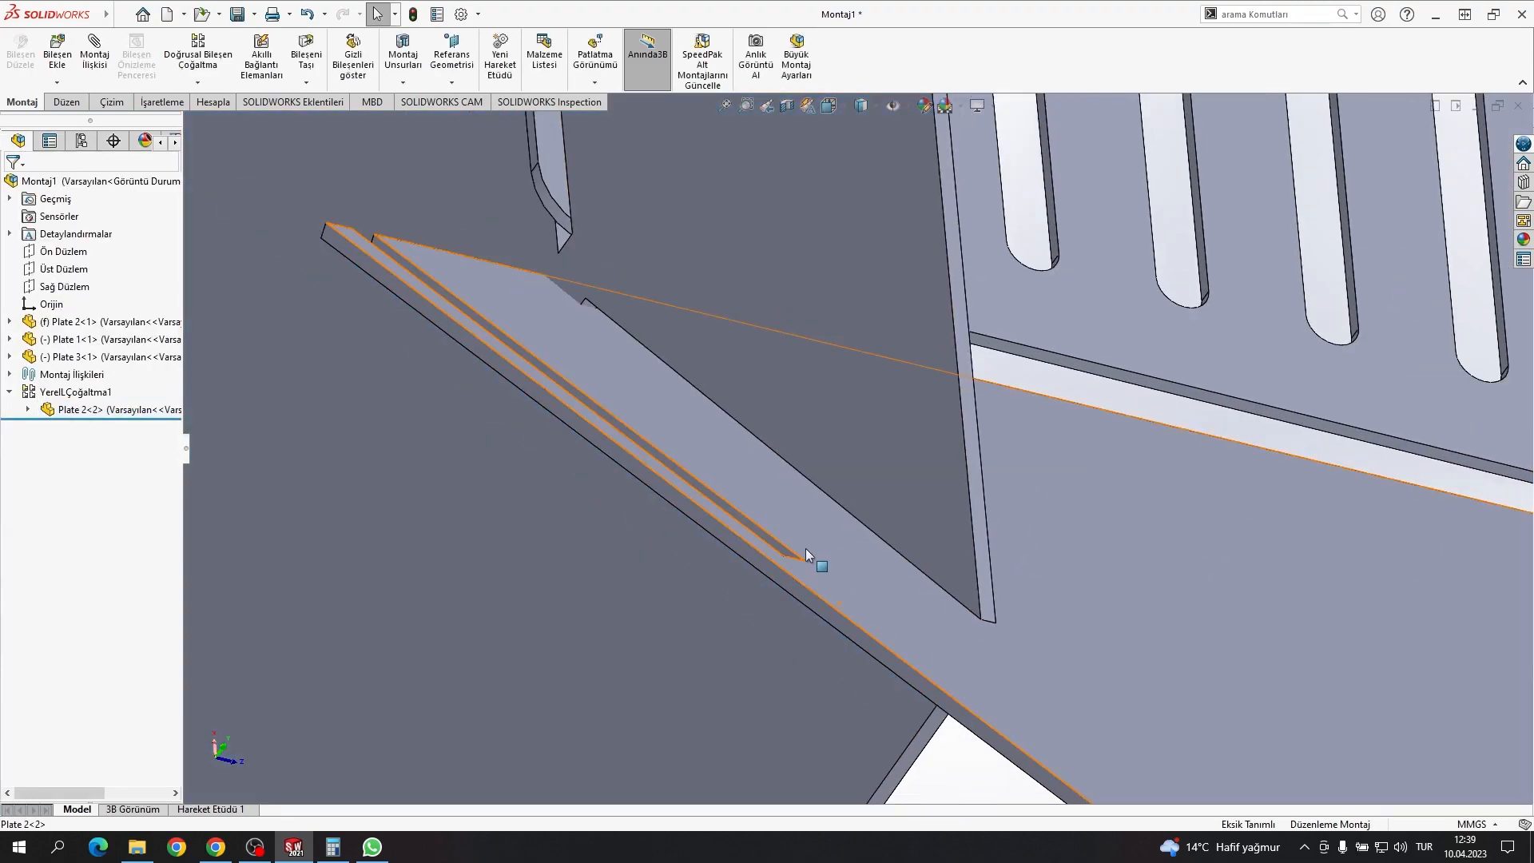
# Step: Apply a width mate that centers Plate 3's two end faces between the faces of the two Plate 2 supports
pyautogui.click(805, 551)
pyautogui.scroll(5, 897, 603)
pyautogui.scroll(-5, 1029, 541)
pyautogui.keyDown('ctrl'); pyautogui.click(1046, 508); pyautogui.keyUp('ctrl')
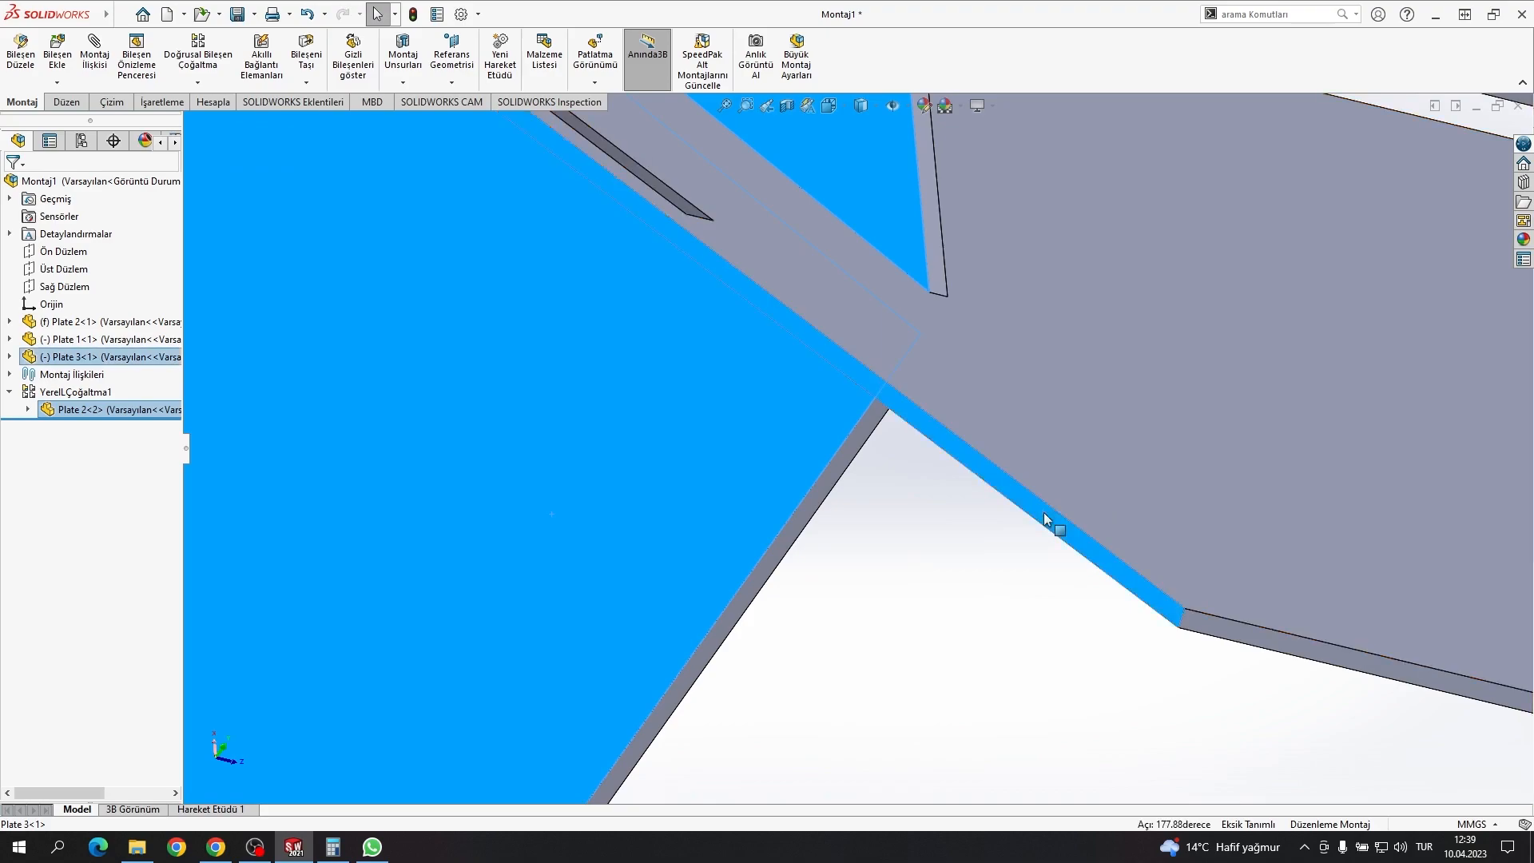
pyautogui.scroll(5, 1045, 514)
pyautogui.scroll(-5, 903, 447)
pyautogui.keyDown('ctrl'); pyautogui.click(827, 319); pyautogui.keyUp('ctrl')
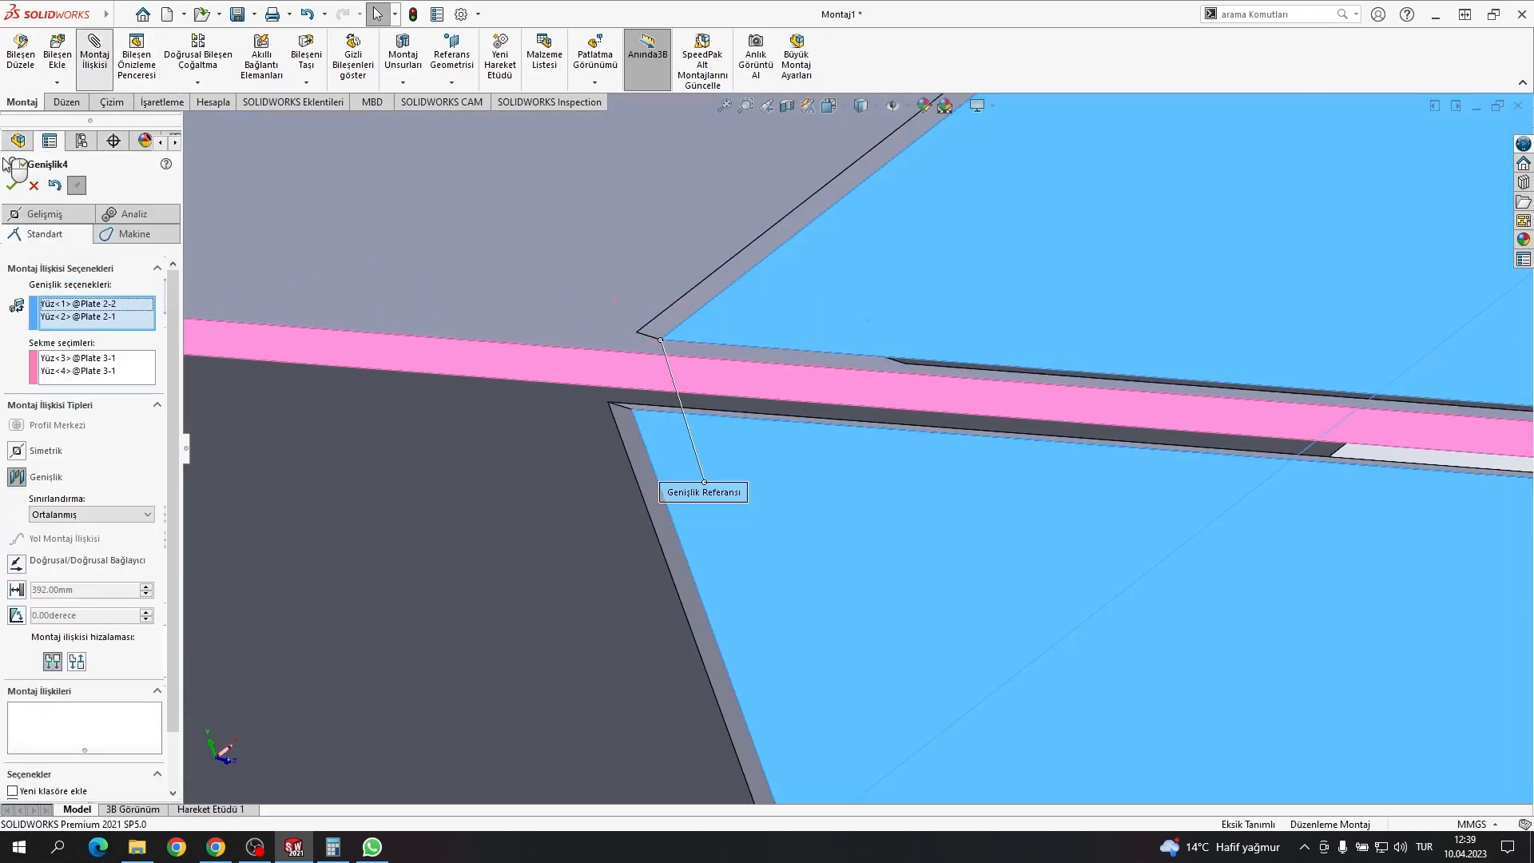
pyautogui.click(12, 186)
pyautogui.scroll(5, 1048, 389)
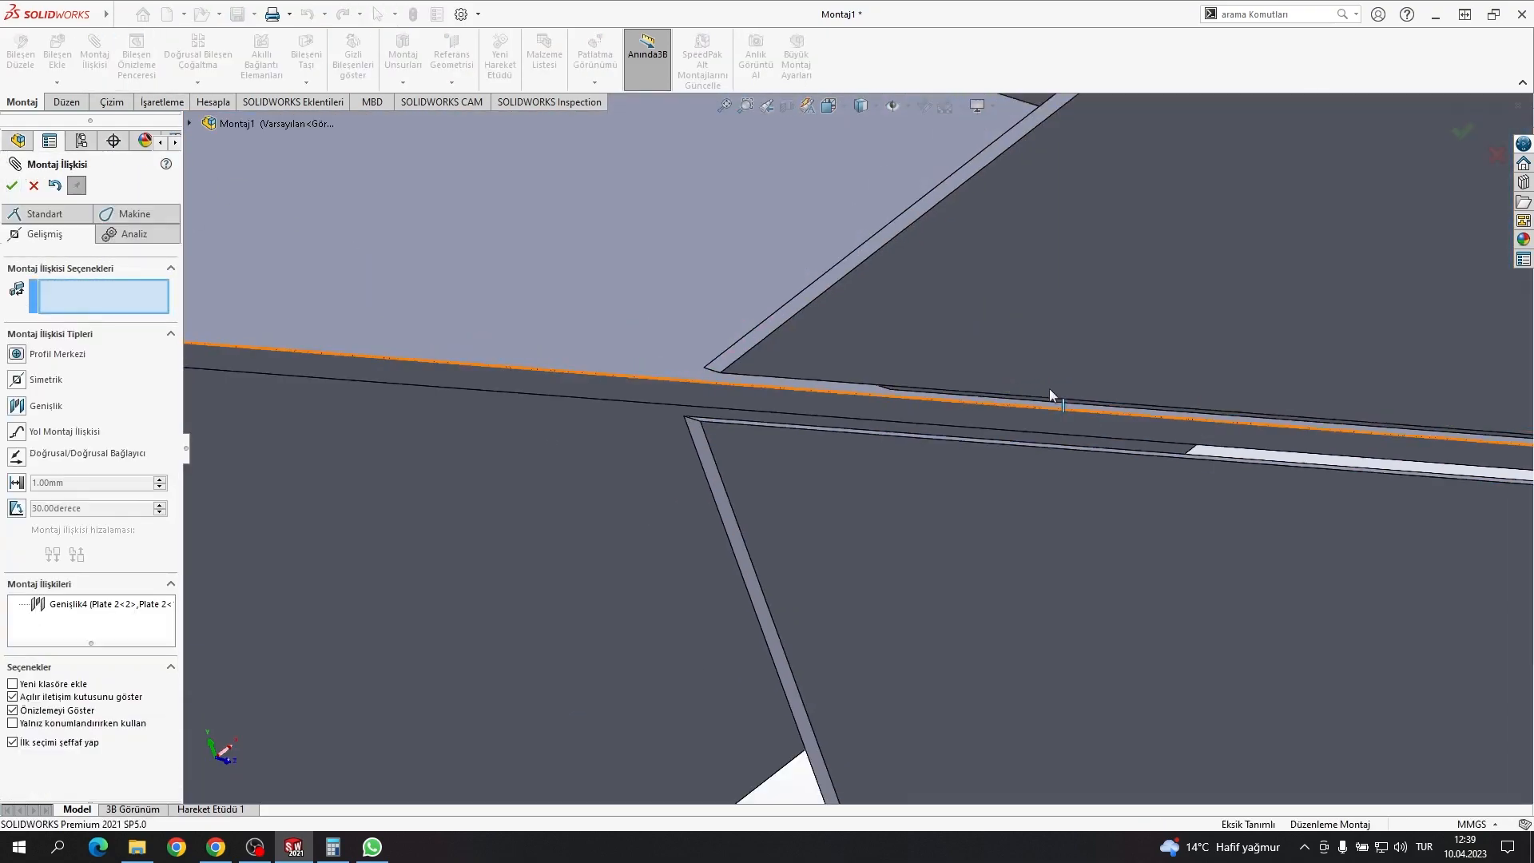
# Step: Leave the mate command and set Plate 3's length to 420 mm
pyautogui.moveTo(1045, 408); pyautogui.dragTo(867, 470, button='middle')
pyautogui.scroll(8, 1003, 438)
pyautogui.press('Escape')
pyautogui.click(796, 423)
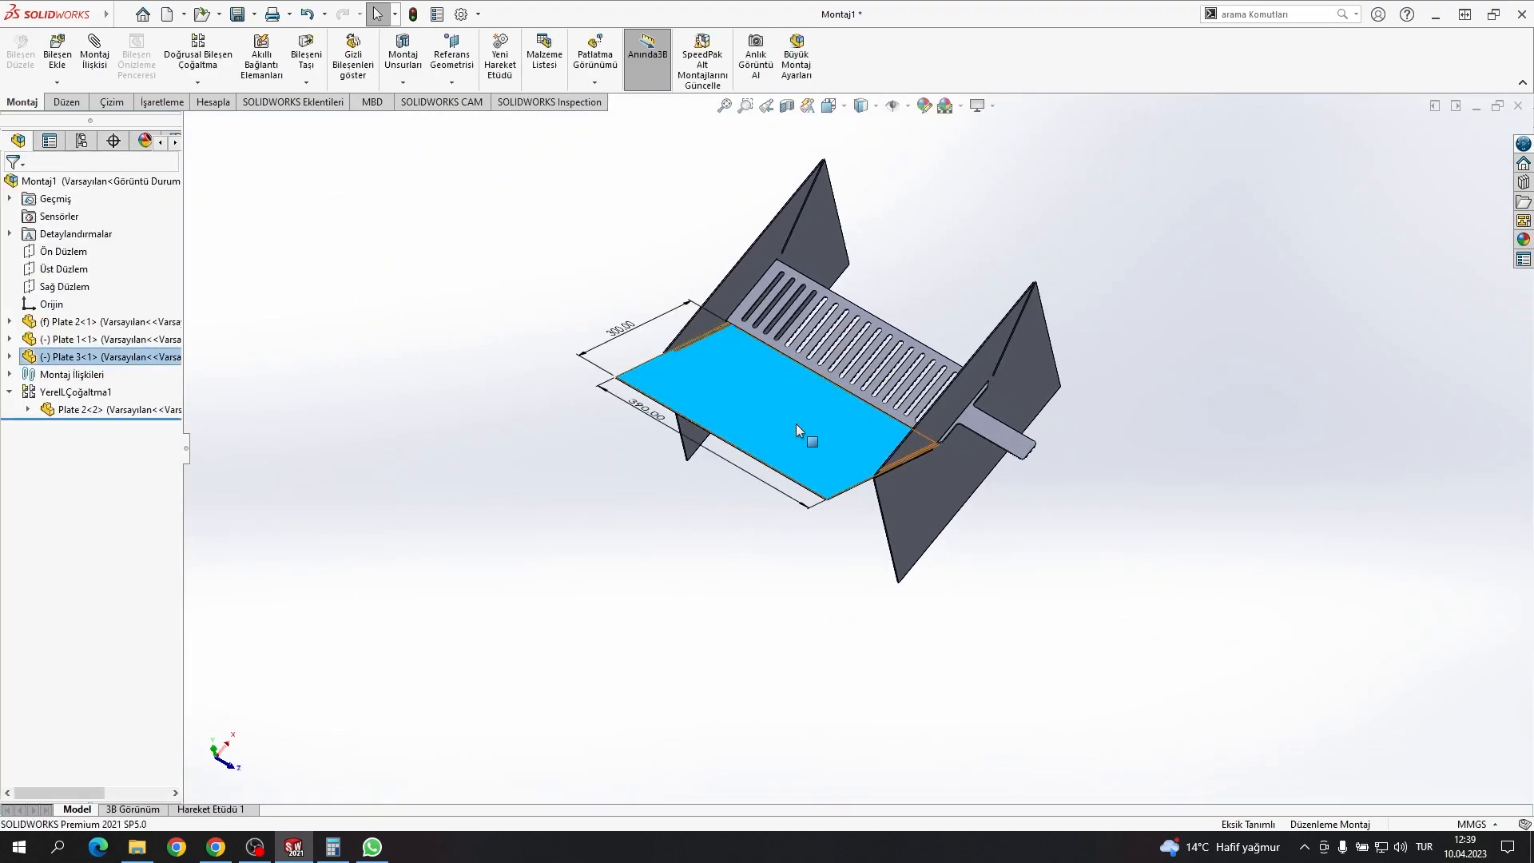
pyautogui.doubleClick(630, 409)
pyautogui.write('420')
pyautogui.press('Return')
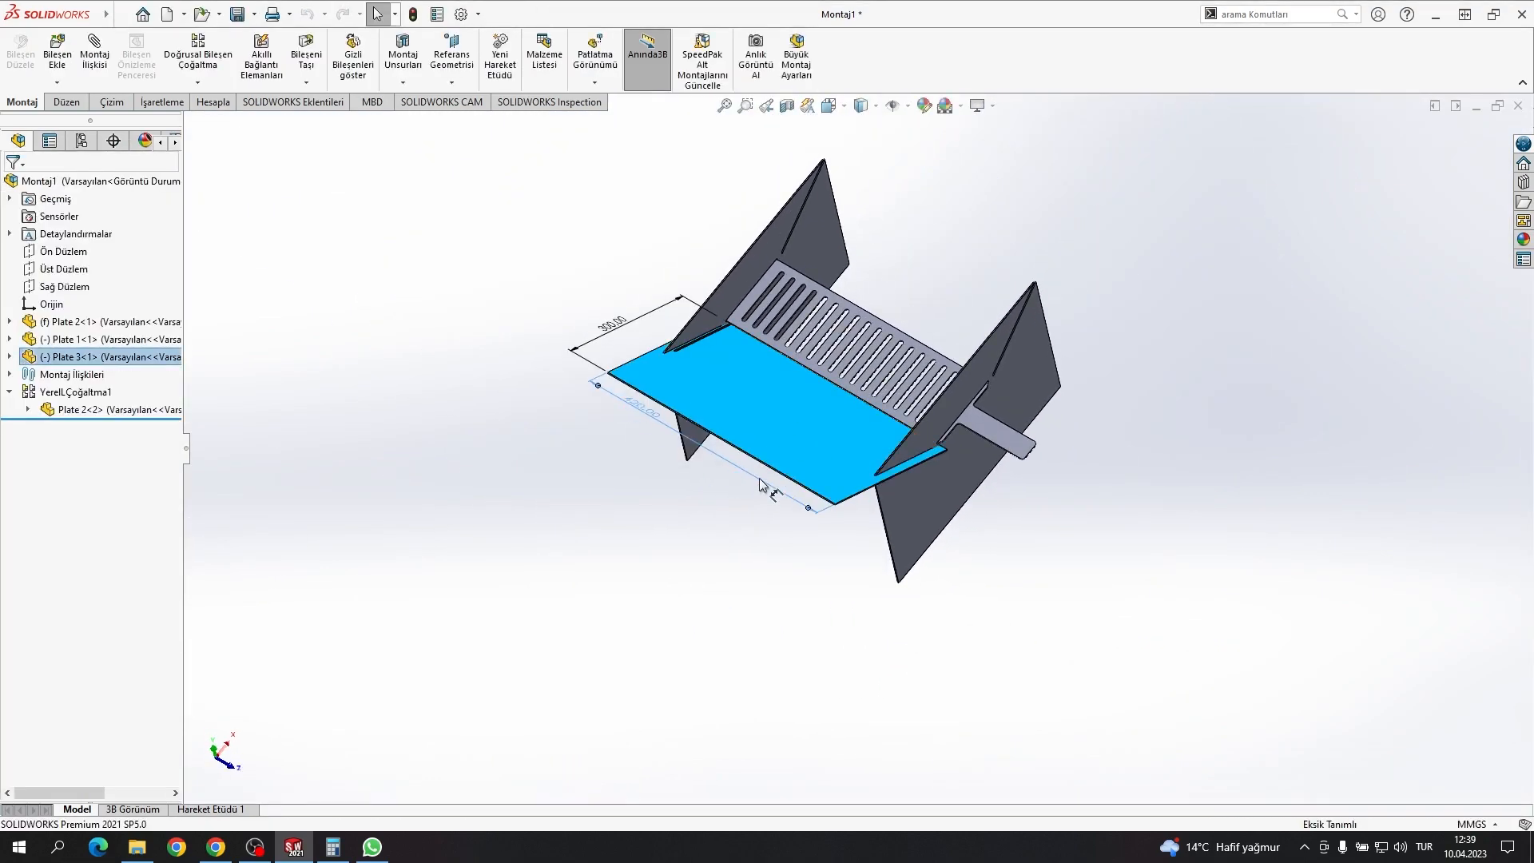
# Step: Edit the spacing dimension D3 in the sketch of Plate 3's slot cuts
pyautogui.scroll(-5, 719, 339)
pyautogui.scroll(-3, 743, 335)
pyautogui.click(731, 329)
pyautogui.scroll(8, 751, 360)
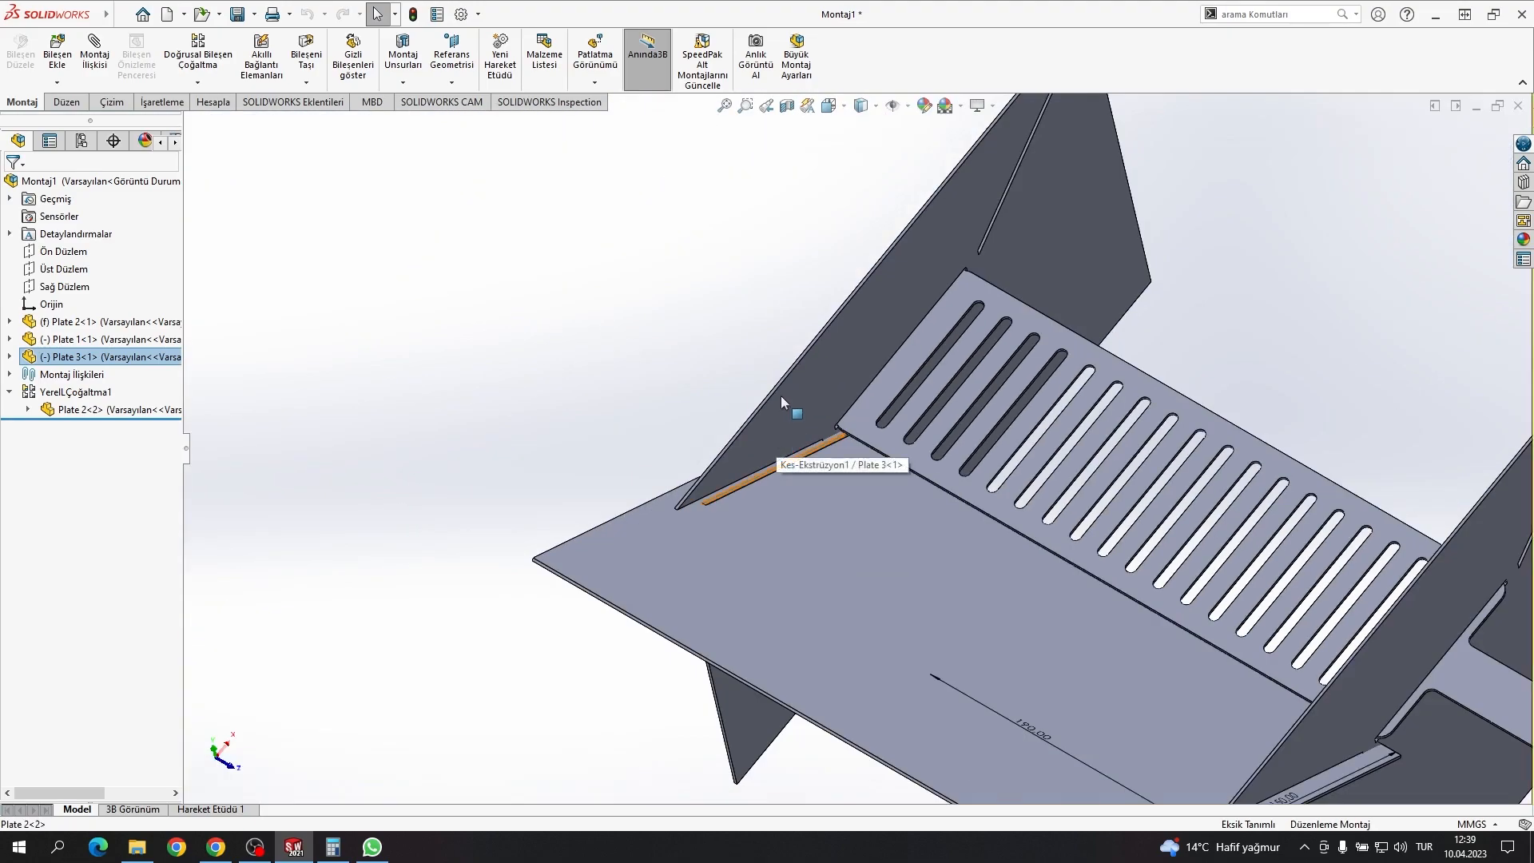
pyautogui.click(989, 628)
pyautogui.scroll(-10, 836, 497)
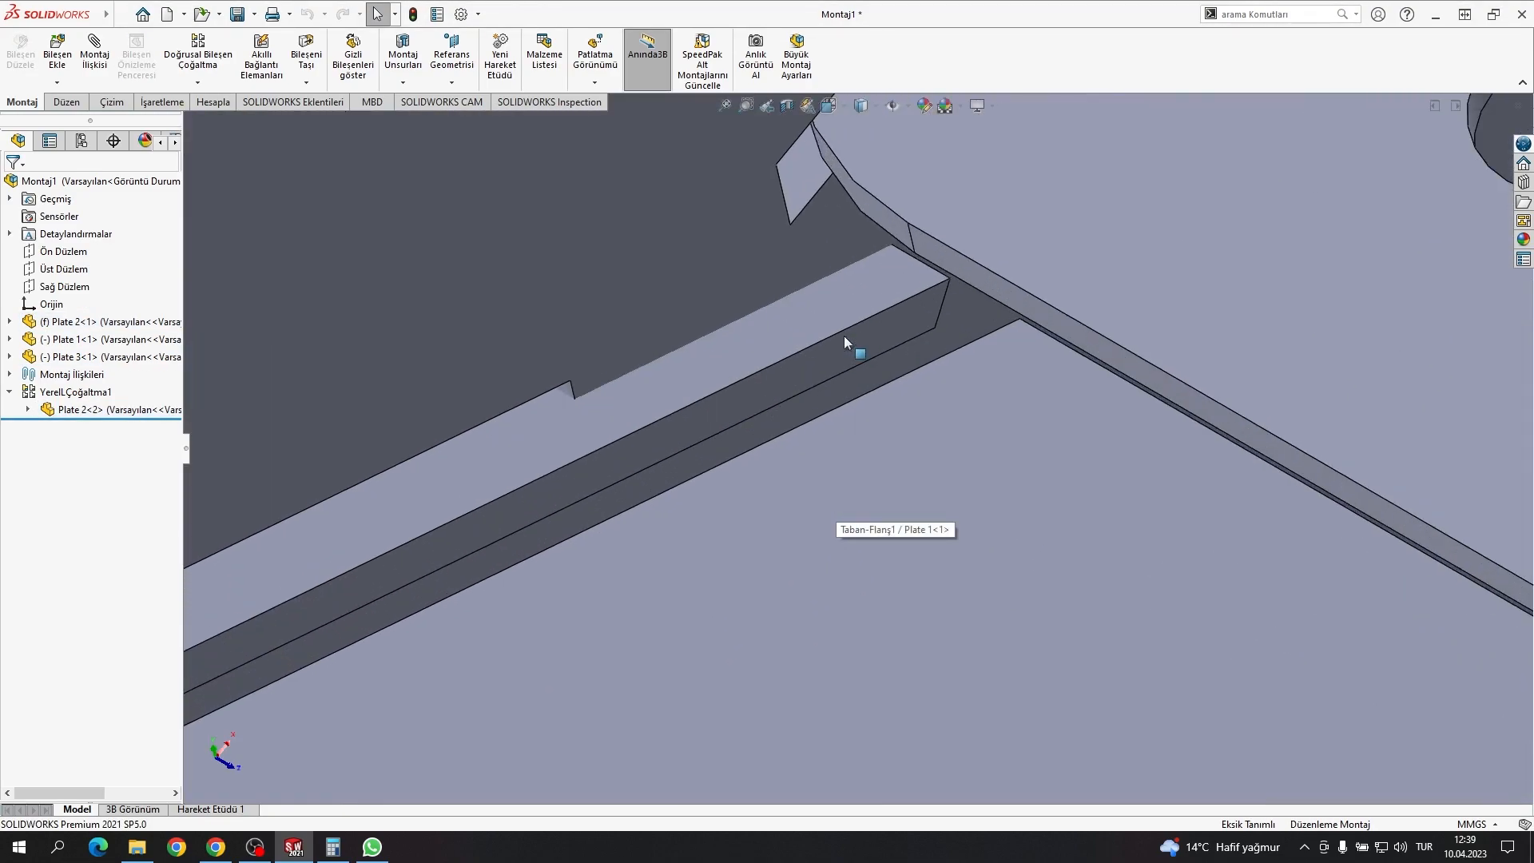
pyautogui.scroll(10, 872, 477)
pyautogui.doubleClick(946, 568)
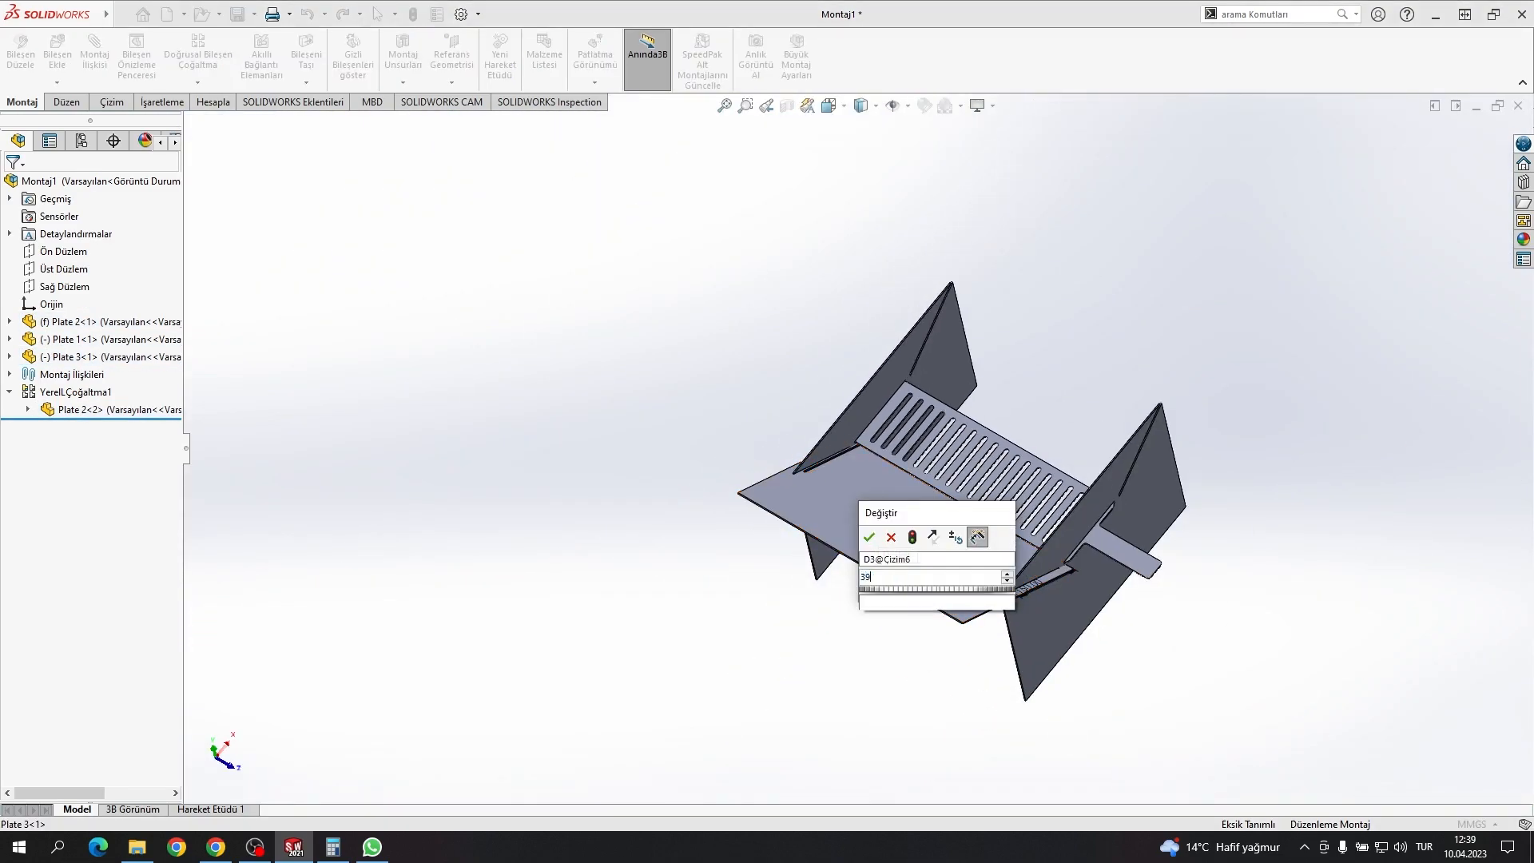
pyautogui.press('Return')
pyautogui.scroll(-10, 1024, 553)
pyautogui.moveTo(865, 554); pyautogui.dragTo(1093, 489)
pyautogui.scroll(-4, 969, 473)
pyautogui.click(973, 449)
pyautogui.scroll(4, 860, 457)
pyautogui.moveTo(688, 532); pyautogui.dragTo(655, 568, button='middle')
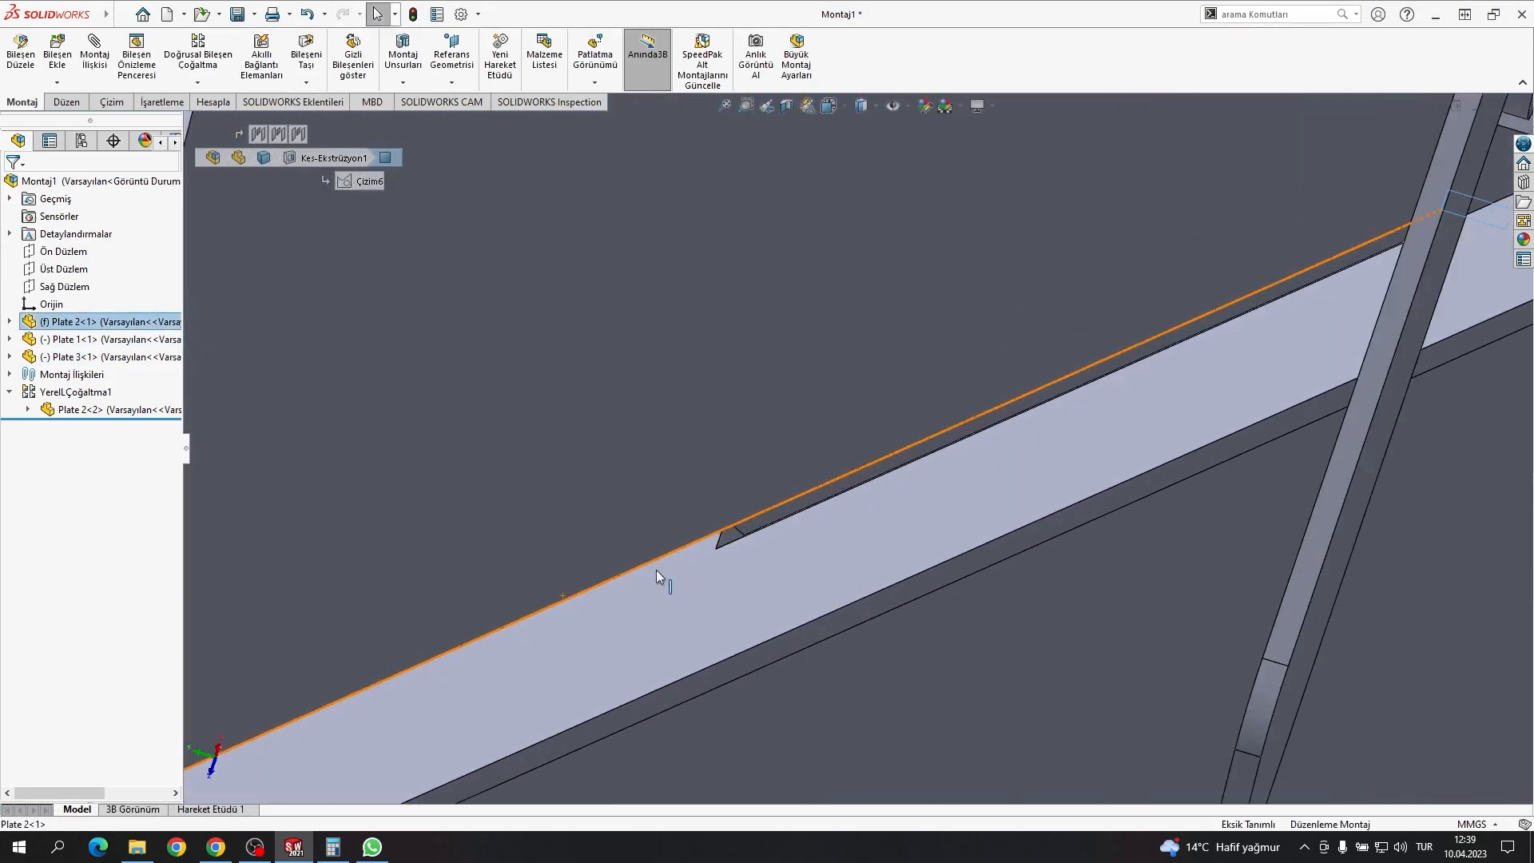
pyautogui.scroll(-4, 655, 569)
pyautogui.keyDown('ctrl'); pyautogui.click(792, 511); pyautogui.keyUp('ctrl')
pyautogui.click(94, 60)
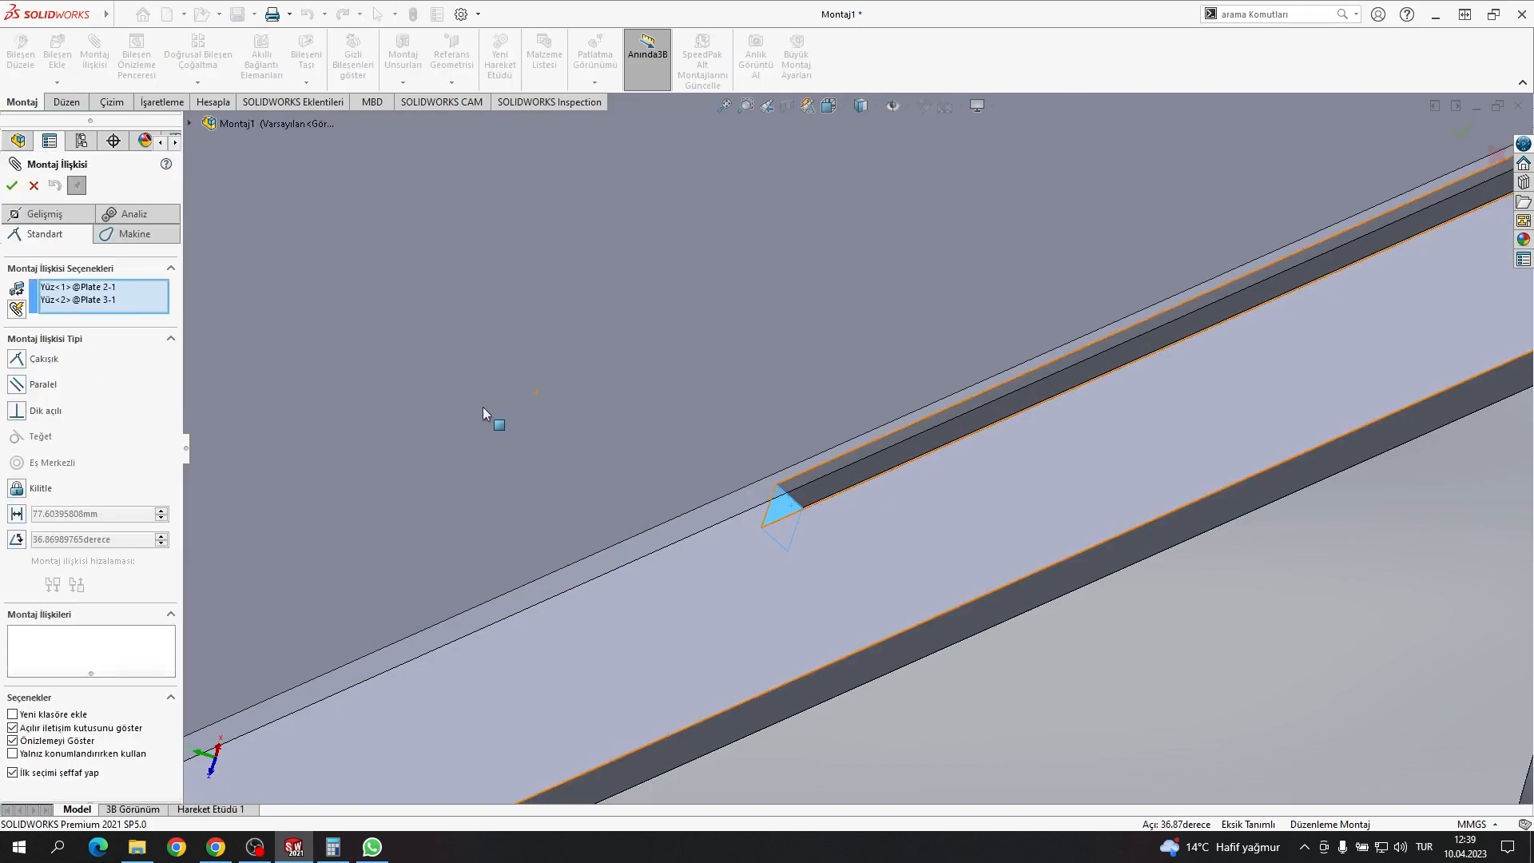
pyautogui.scroll(6, 819, 442)
pyautogui.press('Escape')
# Step: Slide Plate 3 along the corner slots of the two Plate 2 supports
pyautogui.moveTo(868, 398); pyautogui.dragTo(1061, 384, button='middle')
pyautogui.scroll(3, 1046, 391)
pyautogui.moveTo(975, 455); pyautogui.dragTo(1320, 394)
pyautogui.scroll(5, 859, 400)
pyautogui.moveTo(860, 399); pyautogui.dragTo(755, 144, button='middle')
pyautogui.scroll(5, 755, 144)
pyautogui.moveTo(1031, 363); pyautogui.dragTo(976, 459, button='middle')
# Step: Create a reference plane midway between the two opposite vertical edge faces of the Plate 2 support
pyautogui.click(979, 670)
pyautogui.scroll(-9, 888, 523)
pyautogui.scroll(1, 863, 417)
pyautogui.click(874, 448)
pyautogui.scroll(-4, 872, 400)
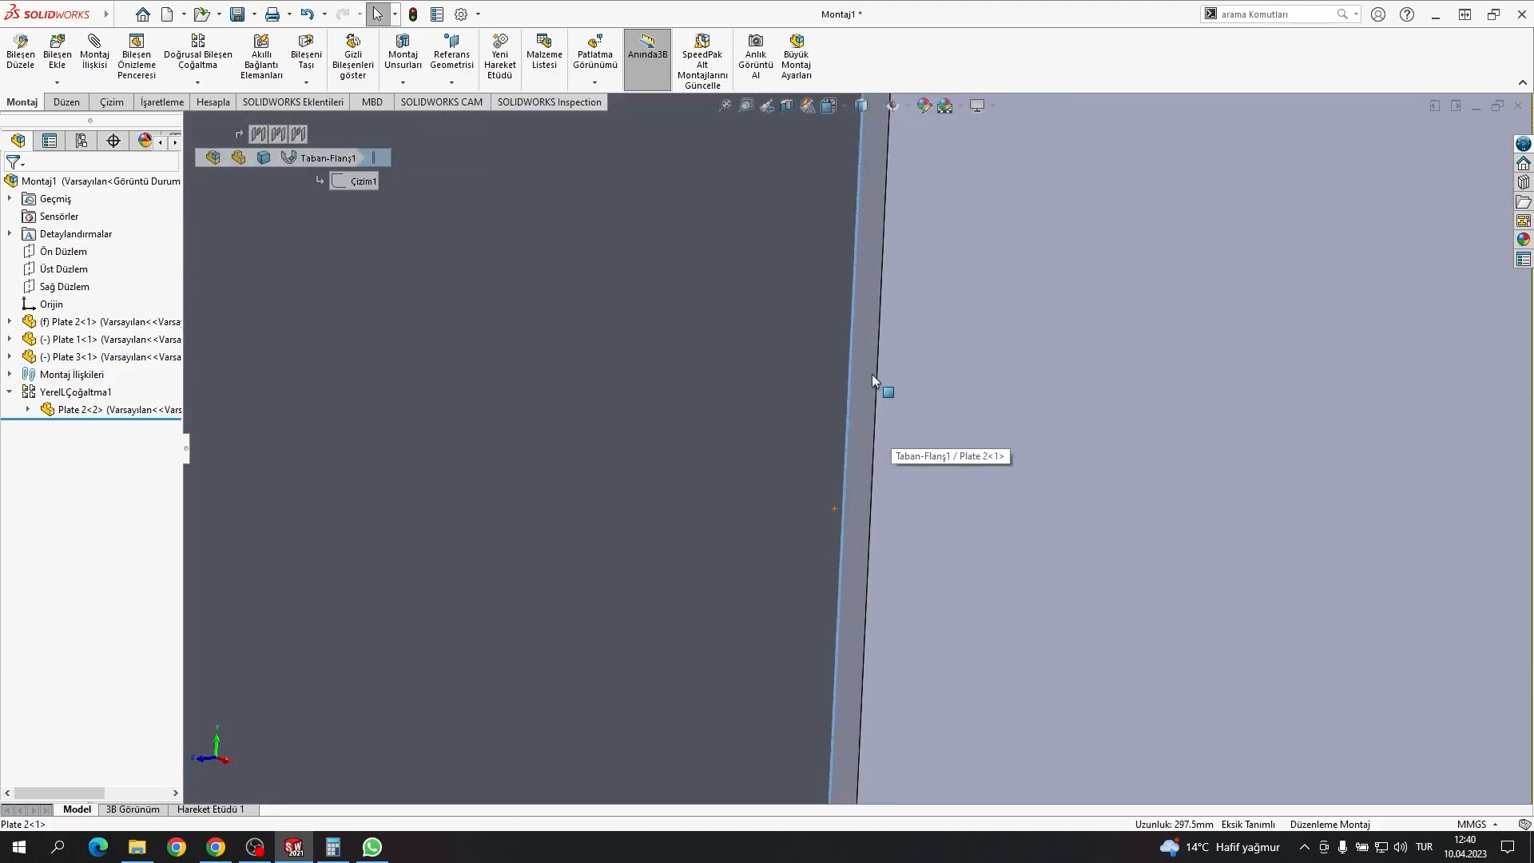
pyautogui.click(872, 376)
pyautogui.scroll(8, 869, 383)
pyautogui.moveTo(823, 443); pyautogui.dragTo(951, 423, button='middle')
pyautogui.scroll(-6, 761, 337)
pyautogui.scroll(-3, 591, 324)
pyautogui.keyDown('ctrl'); pyautogui.click(579, 322); pyautogui.keyUp('ctrl')
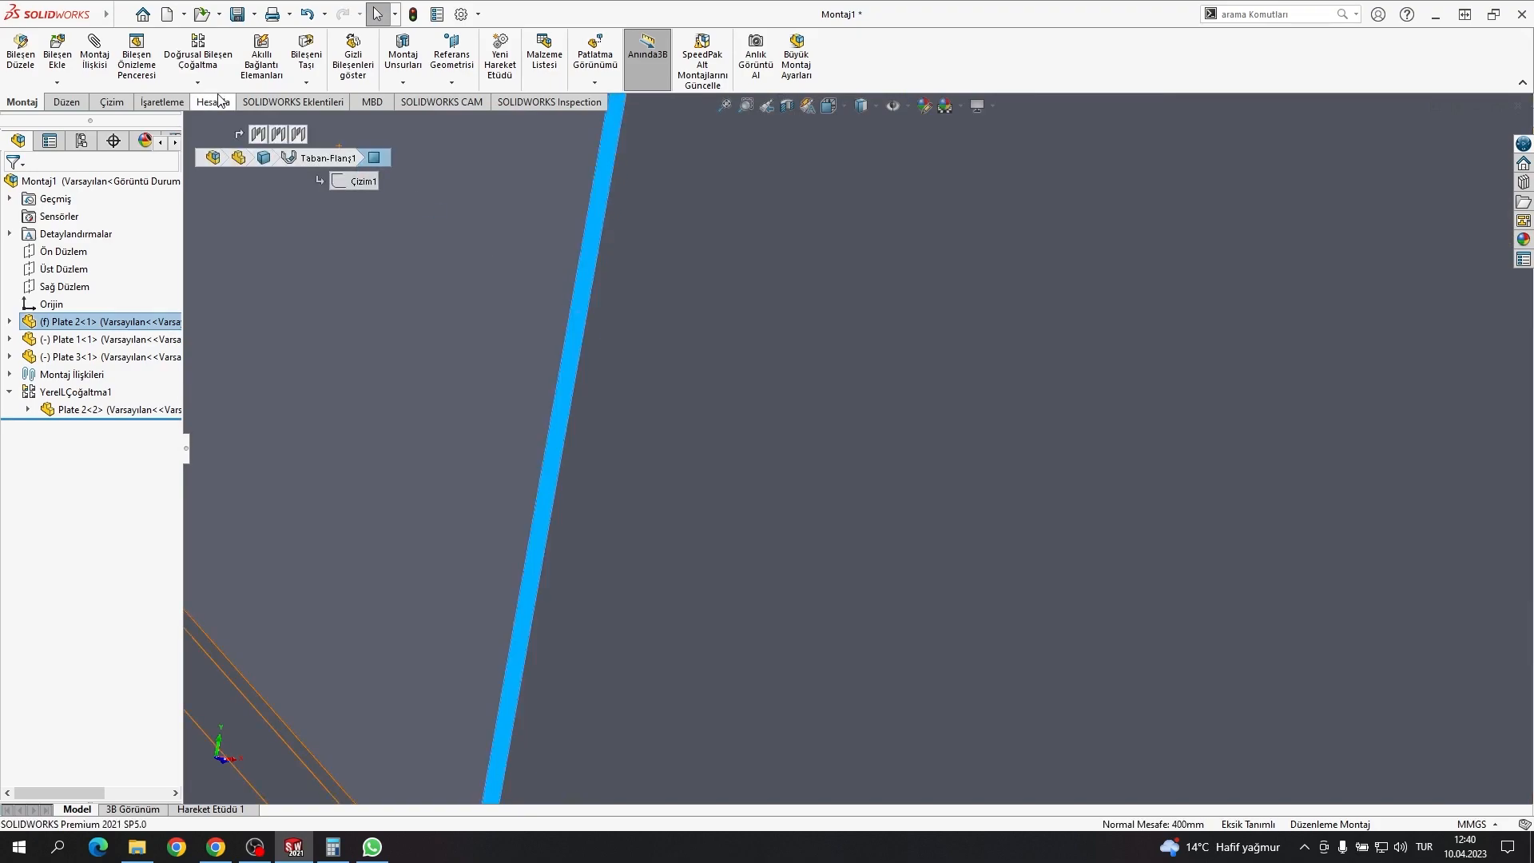
pyautogui.click(454, 67)
pyautogui.click(467, 102)
pyautogui.scroll(10, 694, 283)
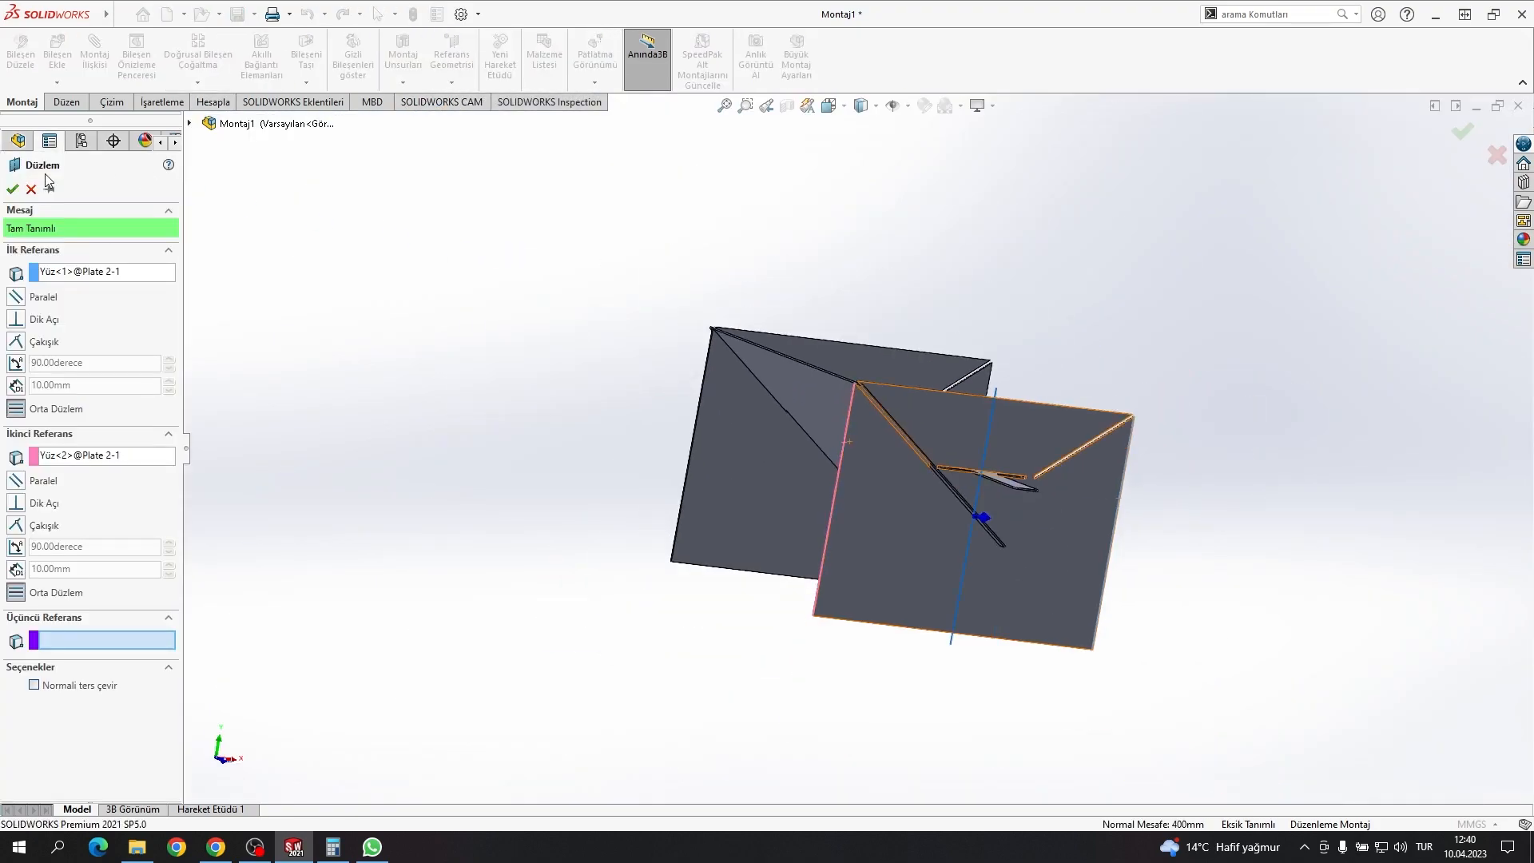
pyautogui.click(16, 188)
# Step: Mirror Plate 3 about the new mid-plane with the Mirror Components command
pyautogui.click(208, 84)
pyautogui.click(212, 217)
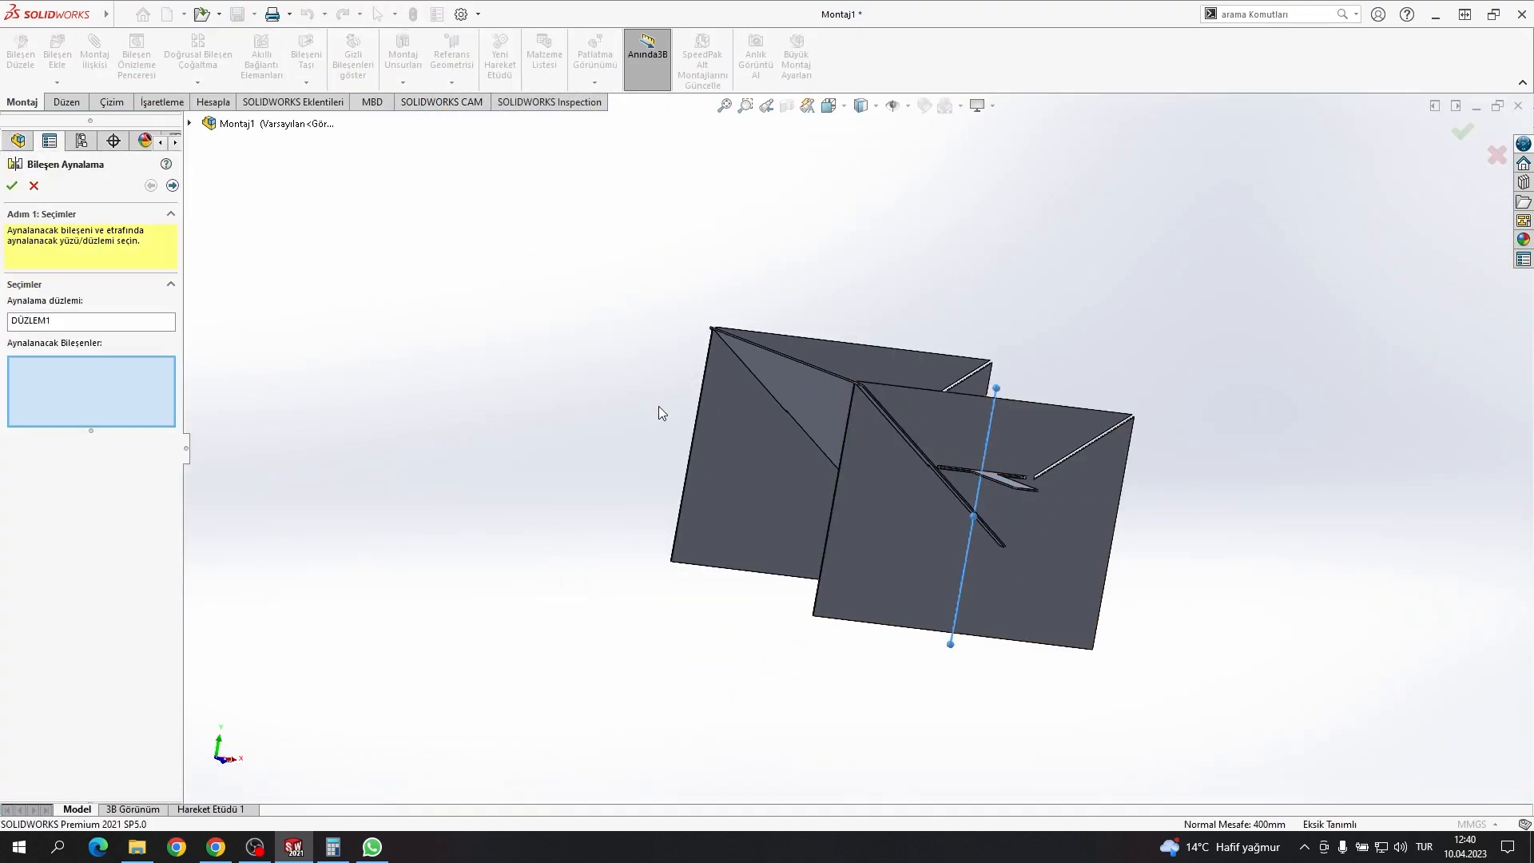
pyautogui.click(799, 399)
pyautogui.click(174, 185)
pyautogui.moveTo(706, 401); pyautogui.dragTo(581, 442, button='middle')
pyautogui.scroll(-3, 923, 397)
pyautogui.click(11, 185)
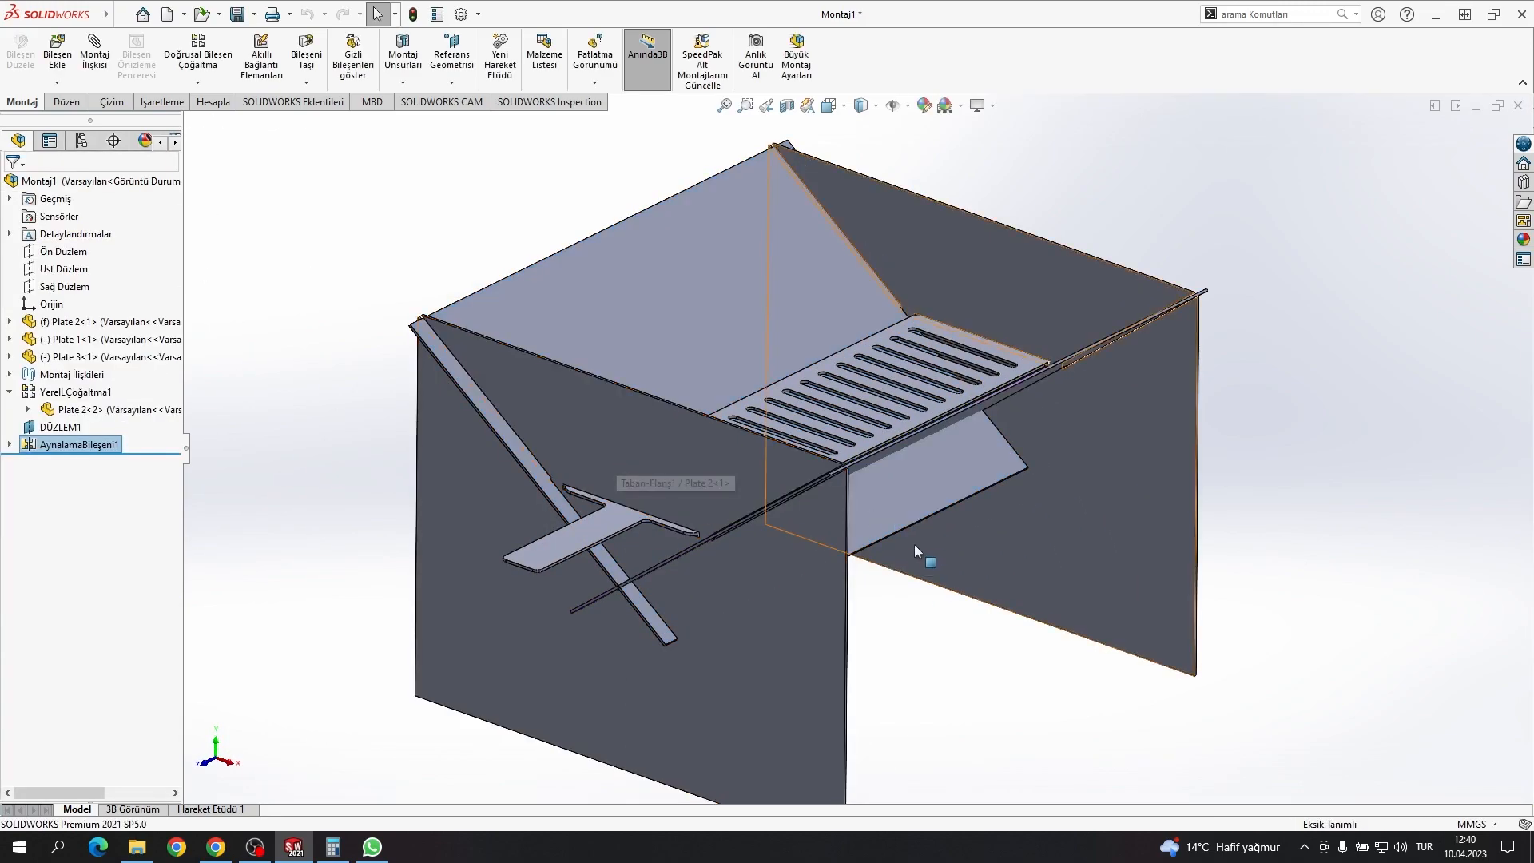
# Step: Measure between a face of the original Plate 3 and the lower end face of its mirrored copy
pyautogui.moveTo(919, 530); pyautogui.dragTo(945, 477, button='middle')
pyautogui.scroll(-5, 740, 413)
pyautogui.moveTo(740, 412); pyautogui.dragTo(583, 719, button='middle')
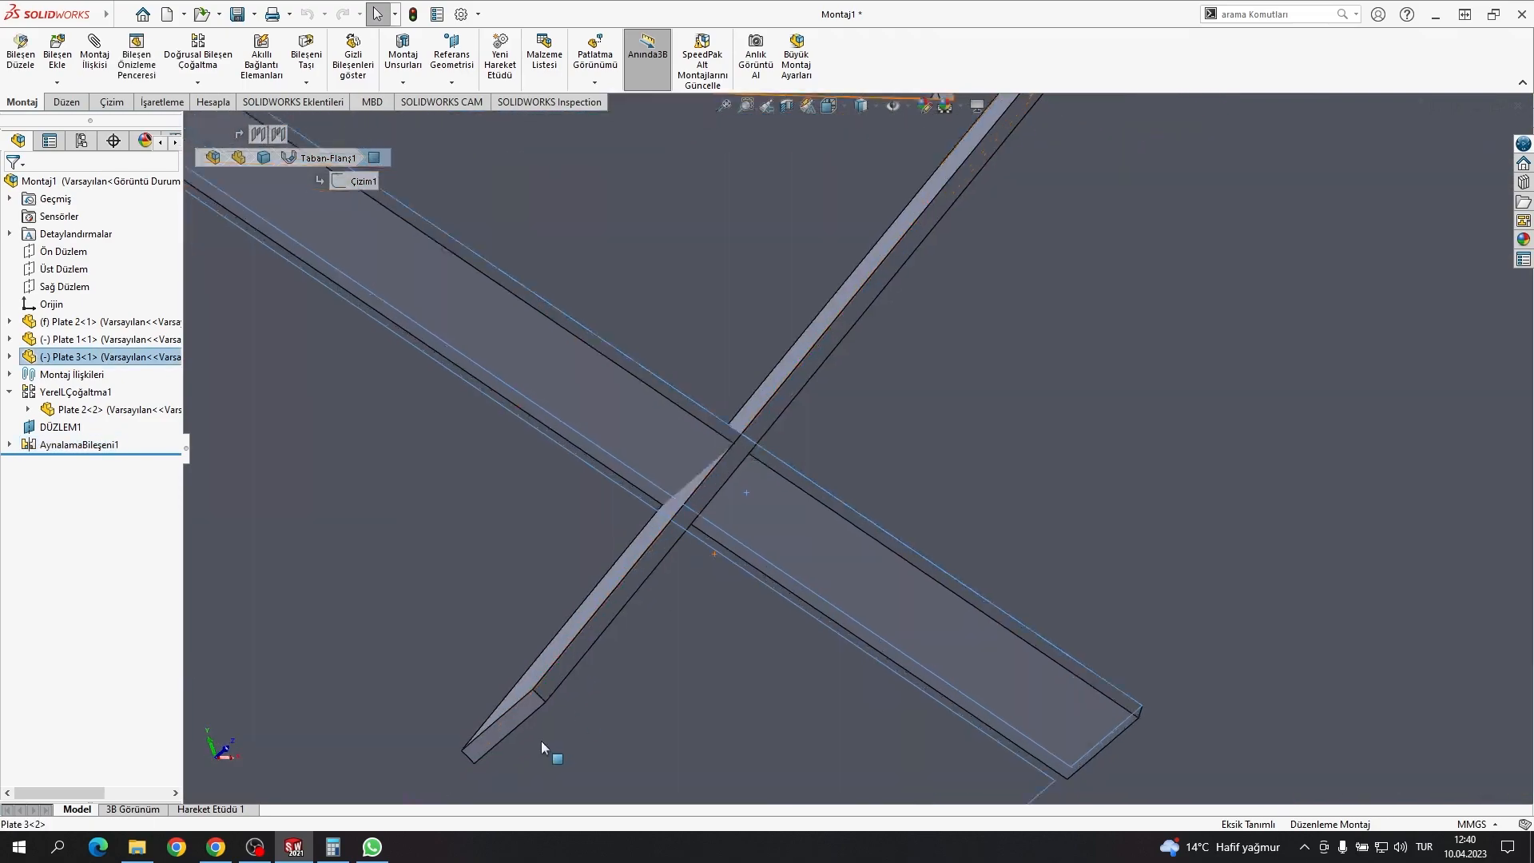
pyautogui.click(548, 675)
pyautogui.click(208, 48)
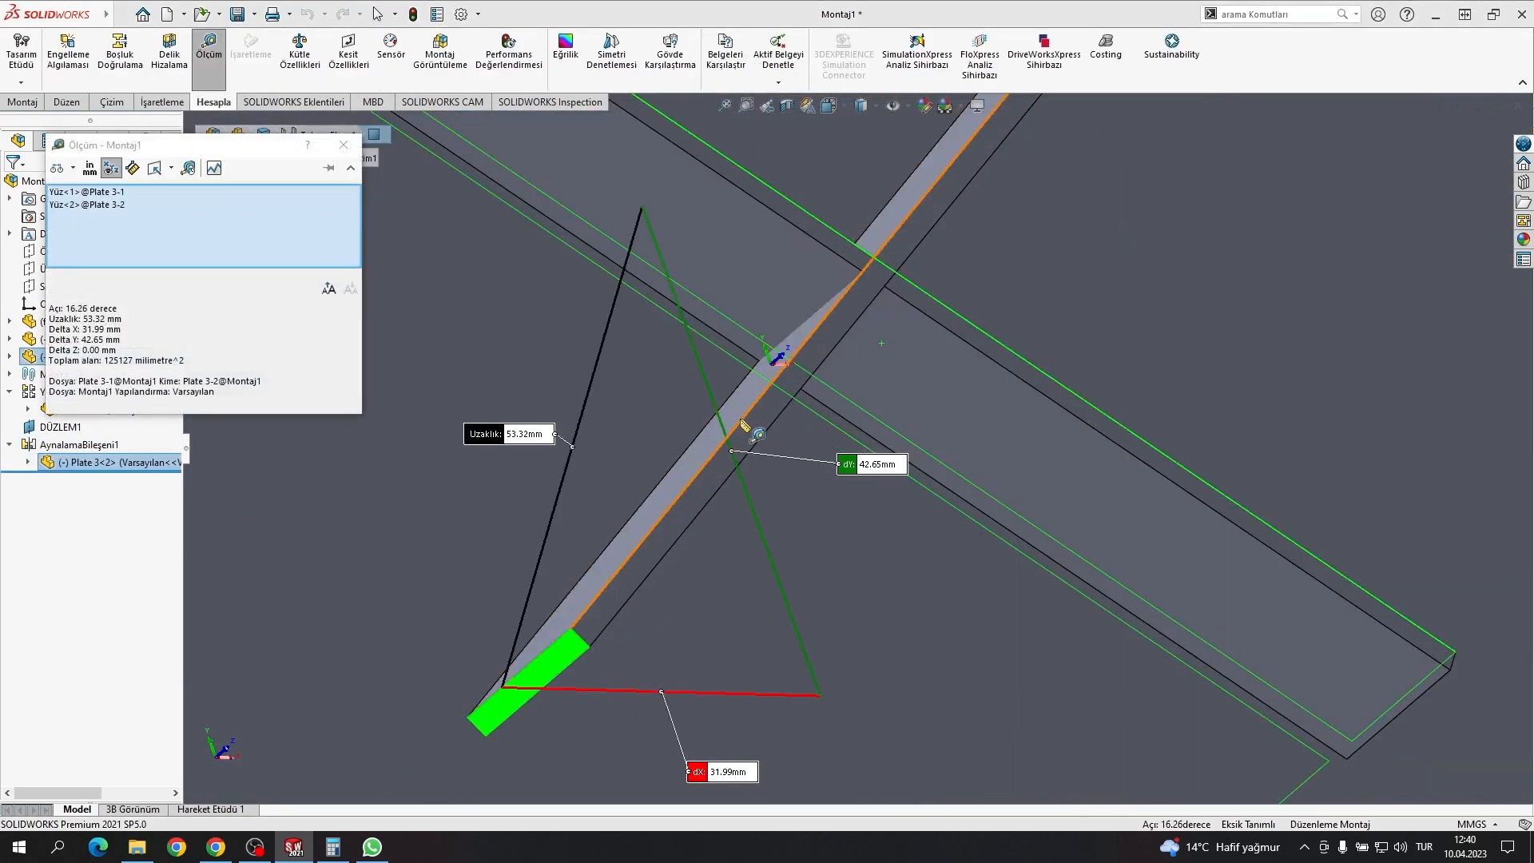
pyautogui.scroll(3, 751, 446)
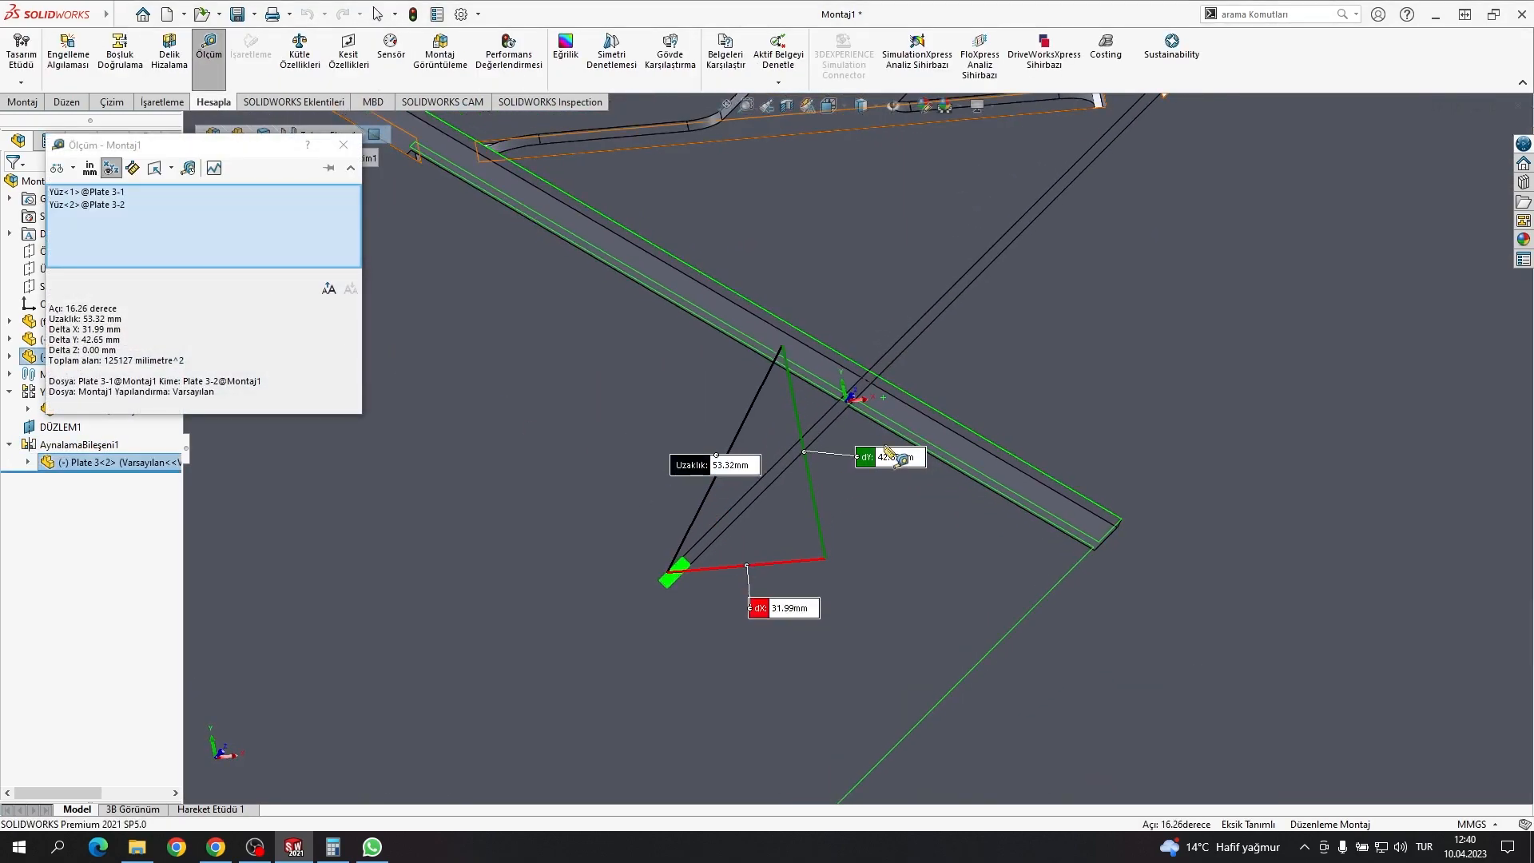
# Step: Measure from the mirrored plate's lower end edge to the original Plate 3 and check the crossing from the front
pyautogui.scroll(-6, 674, 561)
pyautogui.click(719, 565)
pyautogui.click(725, 568)
pyautogui.click(745, 568)
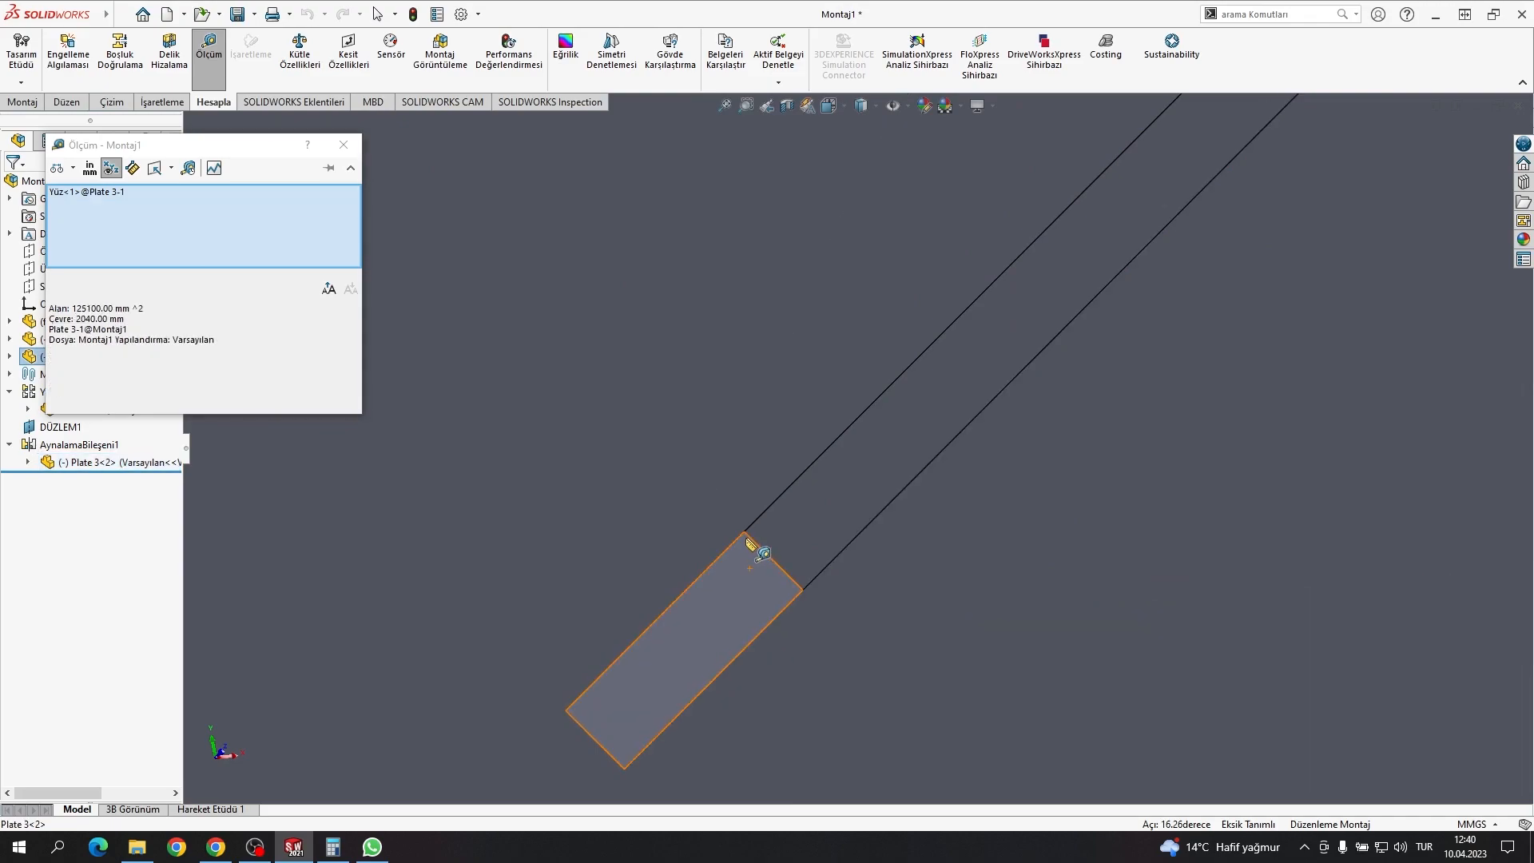
pyautogui.click(734, 542)
pyautogui.scroll(6, 1027, 549)
pyautogui.moveTo(1033, 540); pyautogui.dragTo(971, 557, button='middle')
pyautogui.press('space')
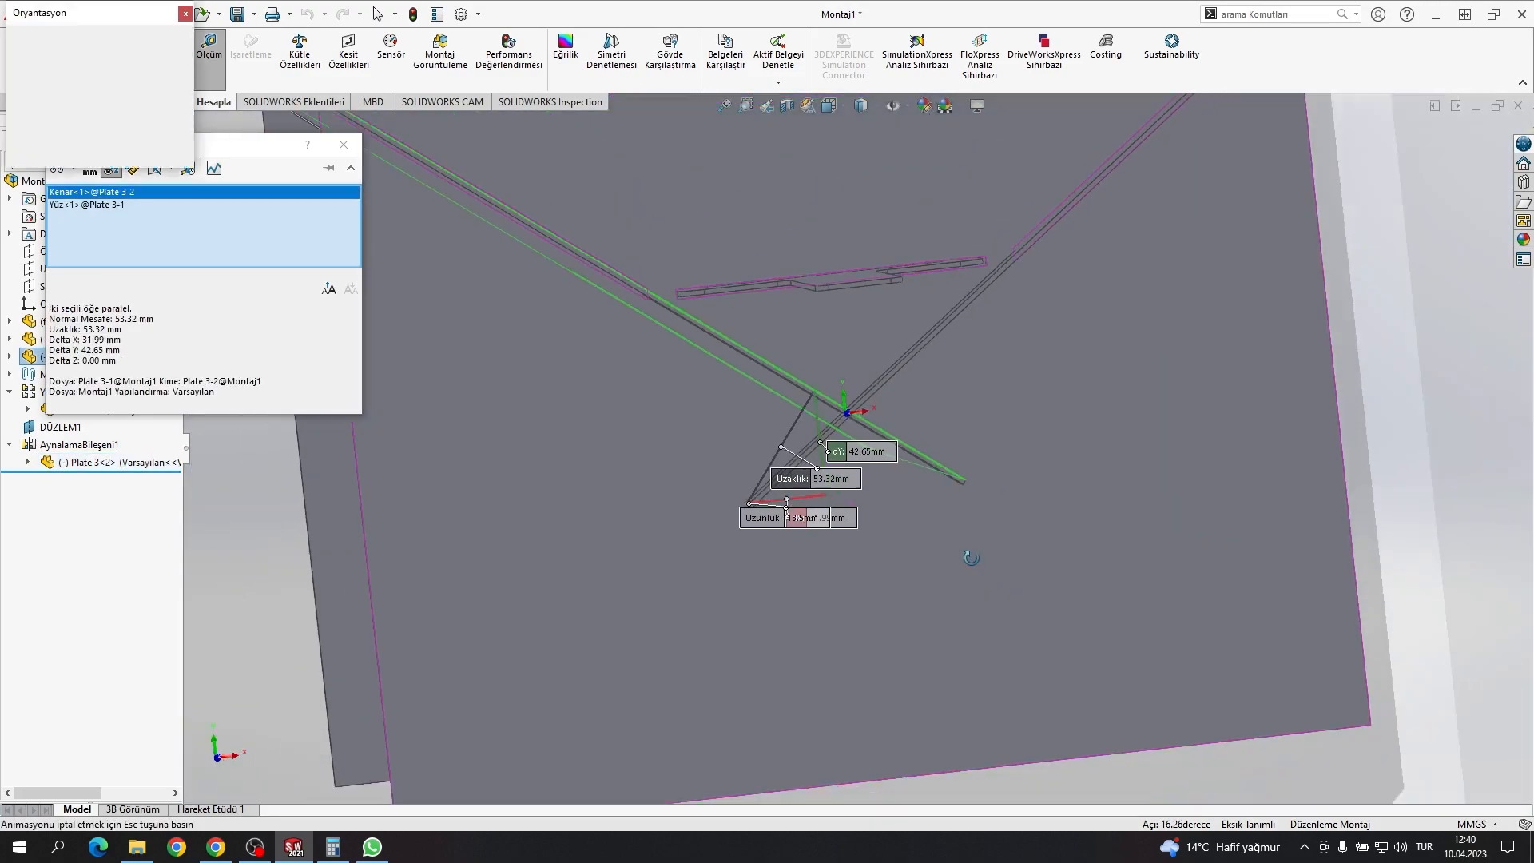
pyautogui.click(719, 521)
pyautogui.click(282, 223)
pyautogui.scroll(-5, 843, 504)
pyautogui.press('Escape')
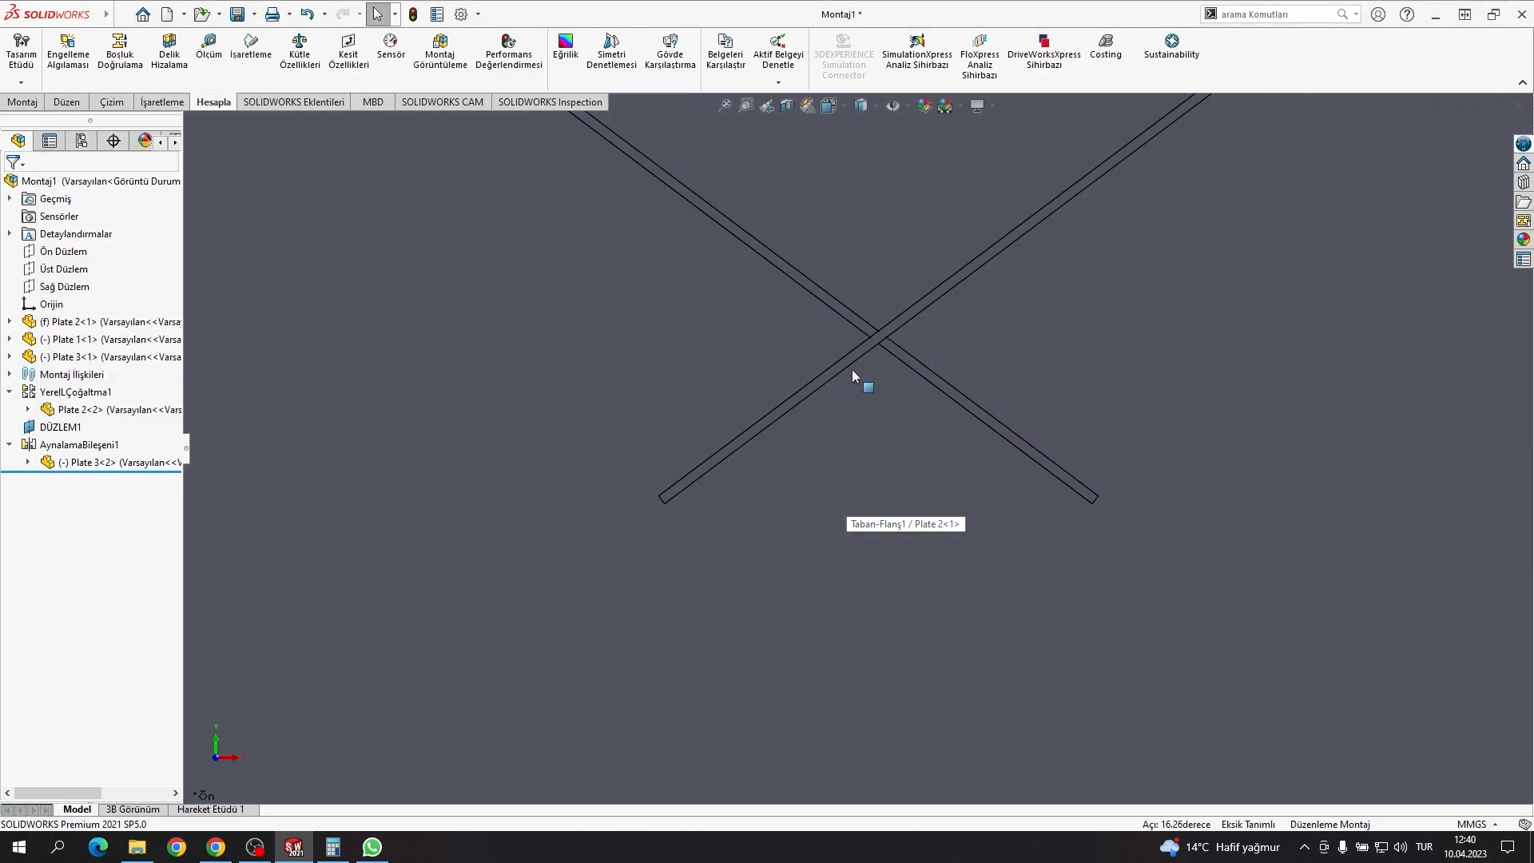
# Step: Set Plate 3's height to 200 mm
pyautogui.doubleClick(852, 357)
pyautogui.scroll(6, 852, 357)
pyautogui.doubleClick(986, 328)
pyautogui.write('200')
pyautogui.press('Return')
pyautogui.scroll(-5, 663, 265)
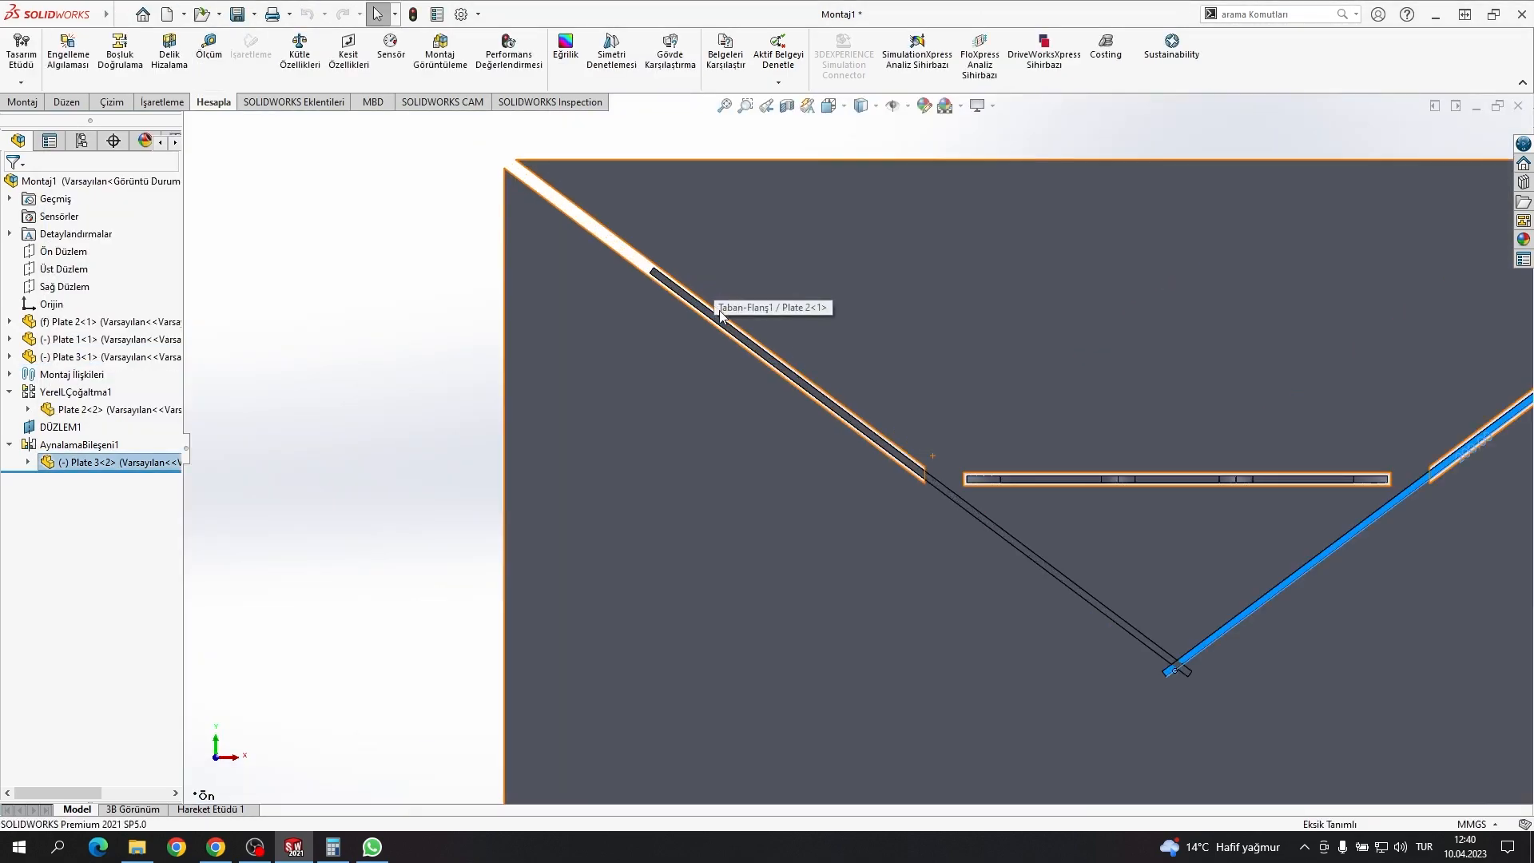
# Step: Slide Plate 3 up its slot toward the support's corner and set its height to 250 mm
pyautogui.click(719, 314)
pyautogui.moveTo(568, 171); pyautogui.dragTo(659, 313)
pyautogui.scroll(-5, 776, 360)
pyautogui.scroll(1, 779, 411)
pyautogui.doubleClick(762, 411)
pyautogui.scroll(5, 762, 411)
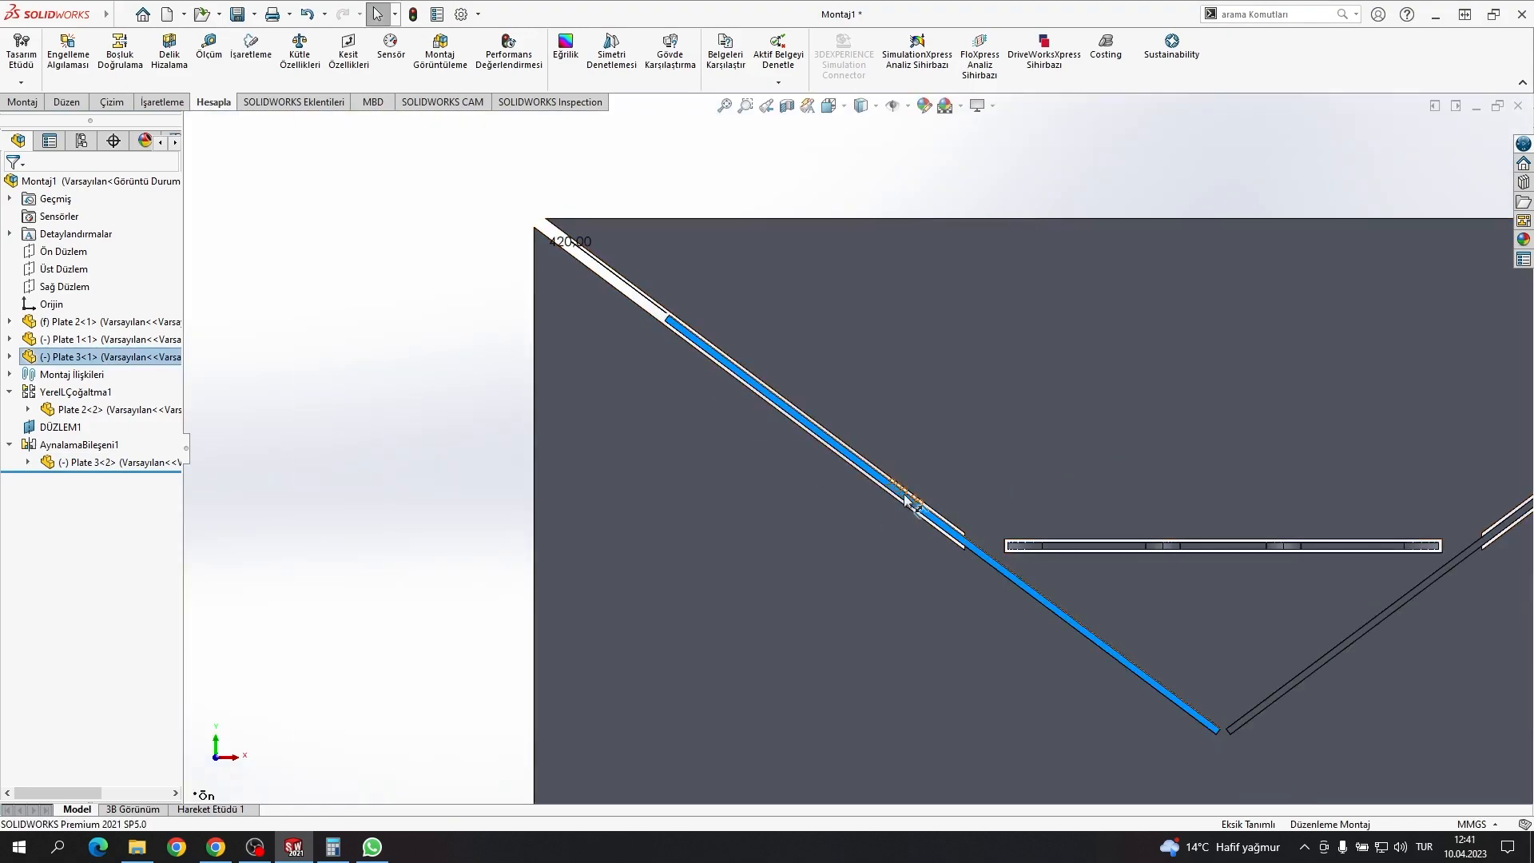
pyautogui.doubleClick(907, 495)
pyautogui.write('250')
pyautogui.press('Return')
# Step: Change the length of Plate 3's slot cuts
pyautogui.moveTo(791, 189); pyautogui.dragTo(743, 463, button='middle')
pyautogui.scroll(-5, 663, 361)
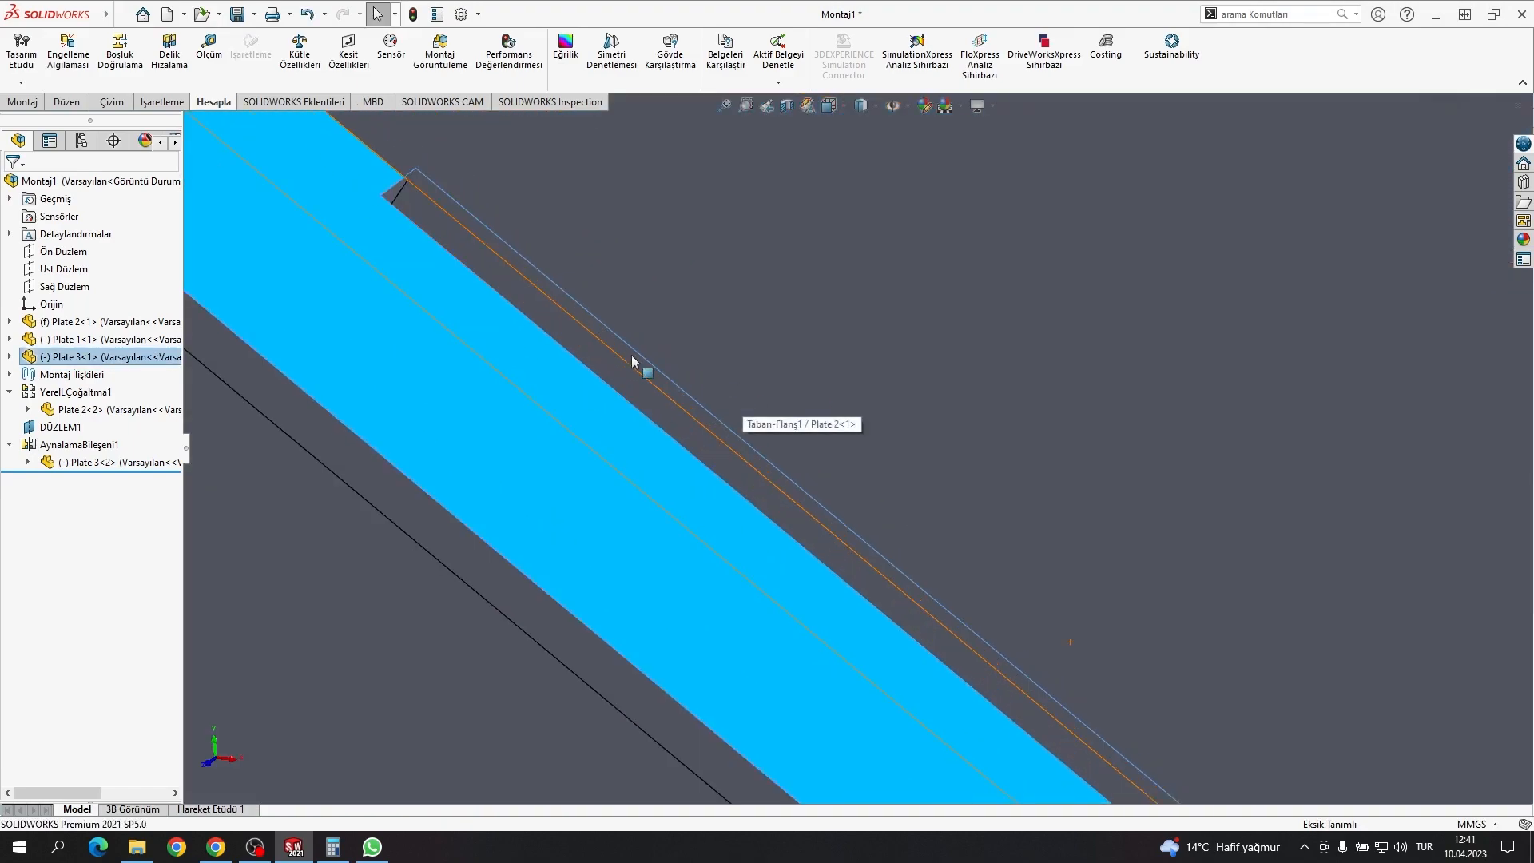
pyautogui.scroll(6, 975, 589)
pyautogui.doubleClick(890, 520)
pyautogui.write('300')
pyautogui.press('Return')
pyautogui.press('Escape')
# Step: Examine how the end of Plate 3's slot cut meets the end of the Plate 2 slot
pyautogui.scroll(5, 893, 516)
pyautogui.scroll(-9, 927, 482)
pyautogui.click(846, 500)
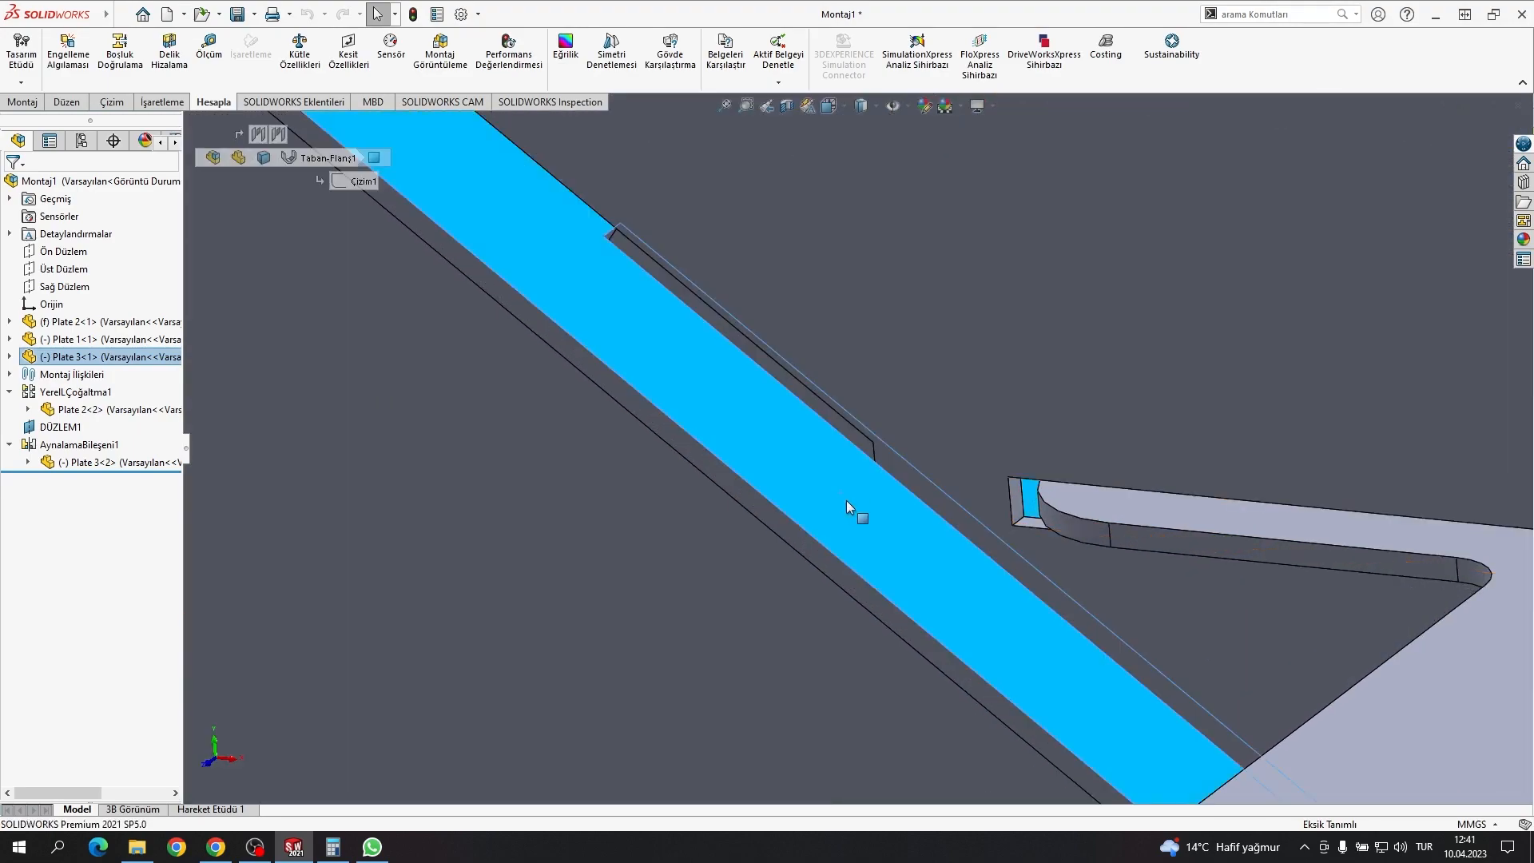
pyautogui.scroll(5, 1103, 721)
pyautogui.scroll(-6, 972, 511)
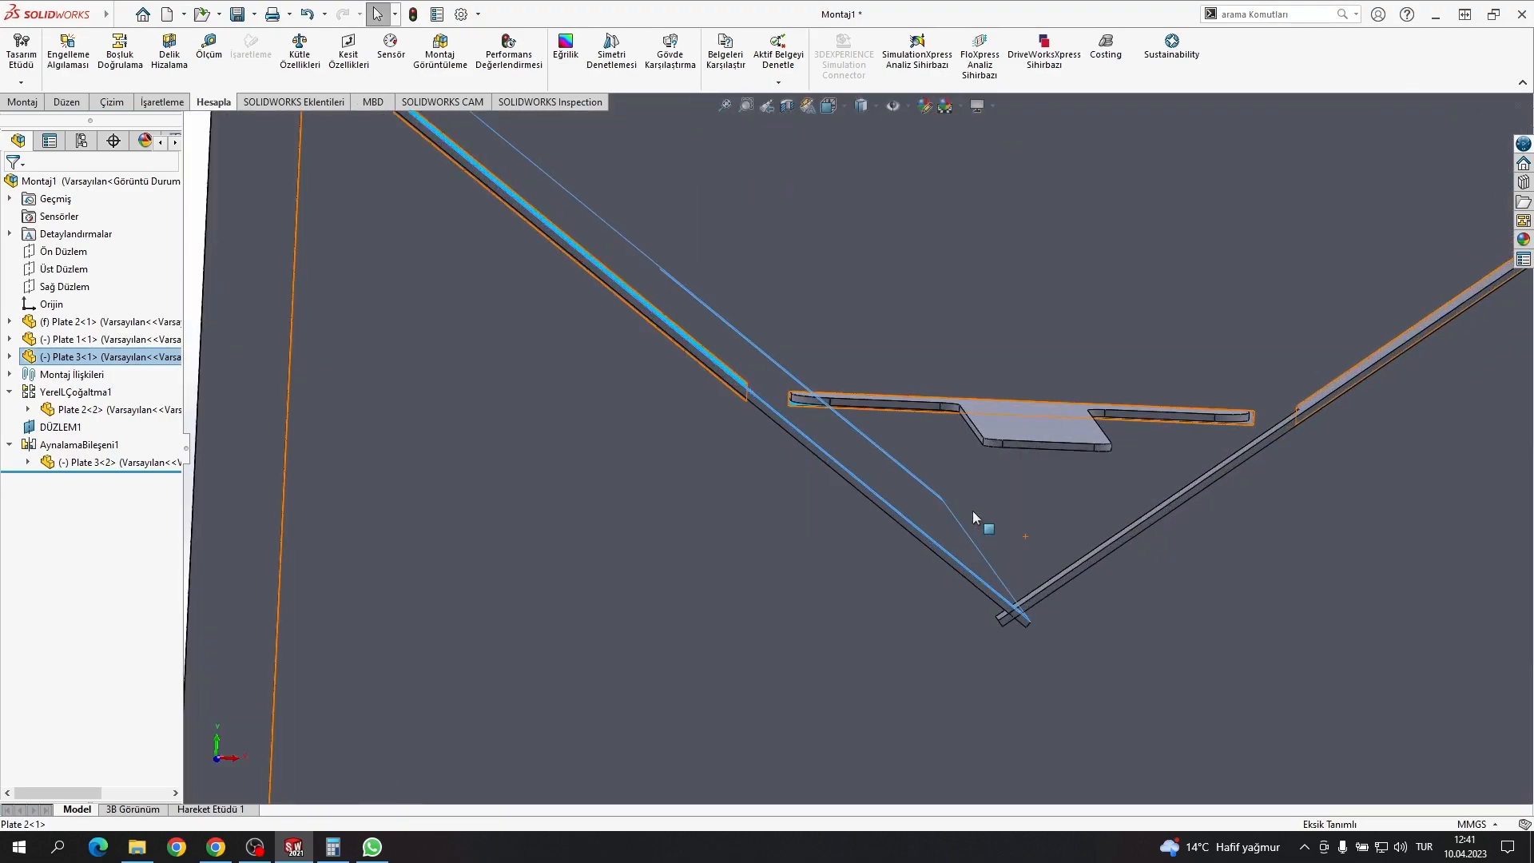
pyautogui.scroll(6, 1027, 548)
pyautogui.moveTo(898, 427); pyautogui.dragTo(797, 463, button='middle')
pyautogui.scroll(-8, 810, 411)
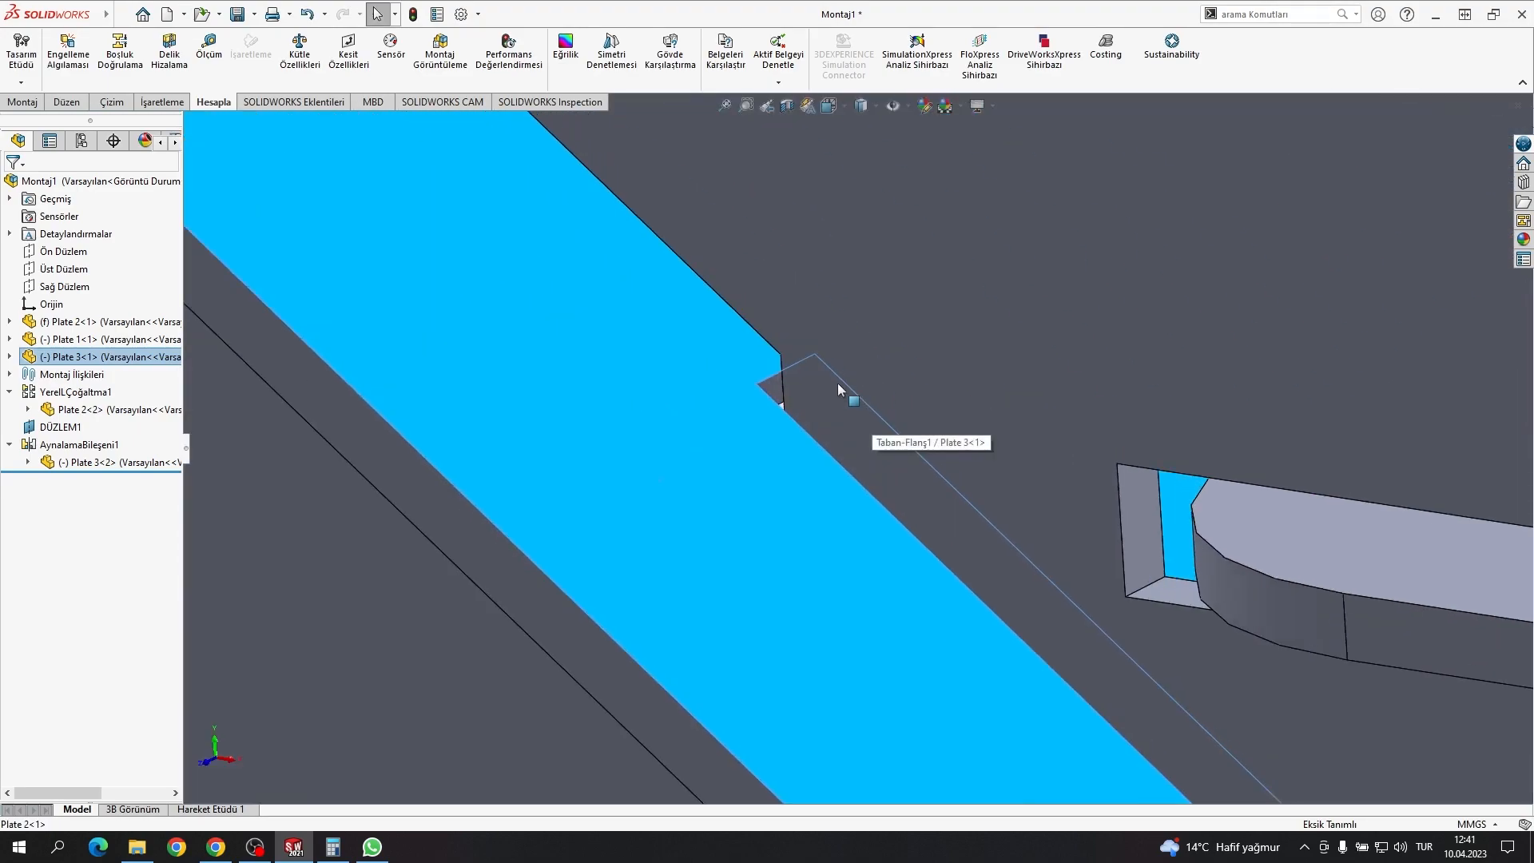
pyautogui.scroll(8, 848, 456)
pyautogui.scroll(-4, 851, 450)
pyautogui.scroll(-7, 853, 442)
# Step: Set the length of Plate 3's slot cuts to 91 mm
pyautogui.doubleClick(881, 426)
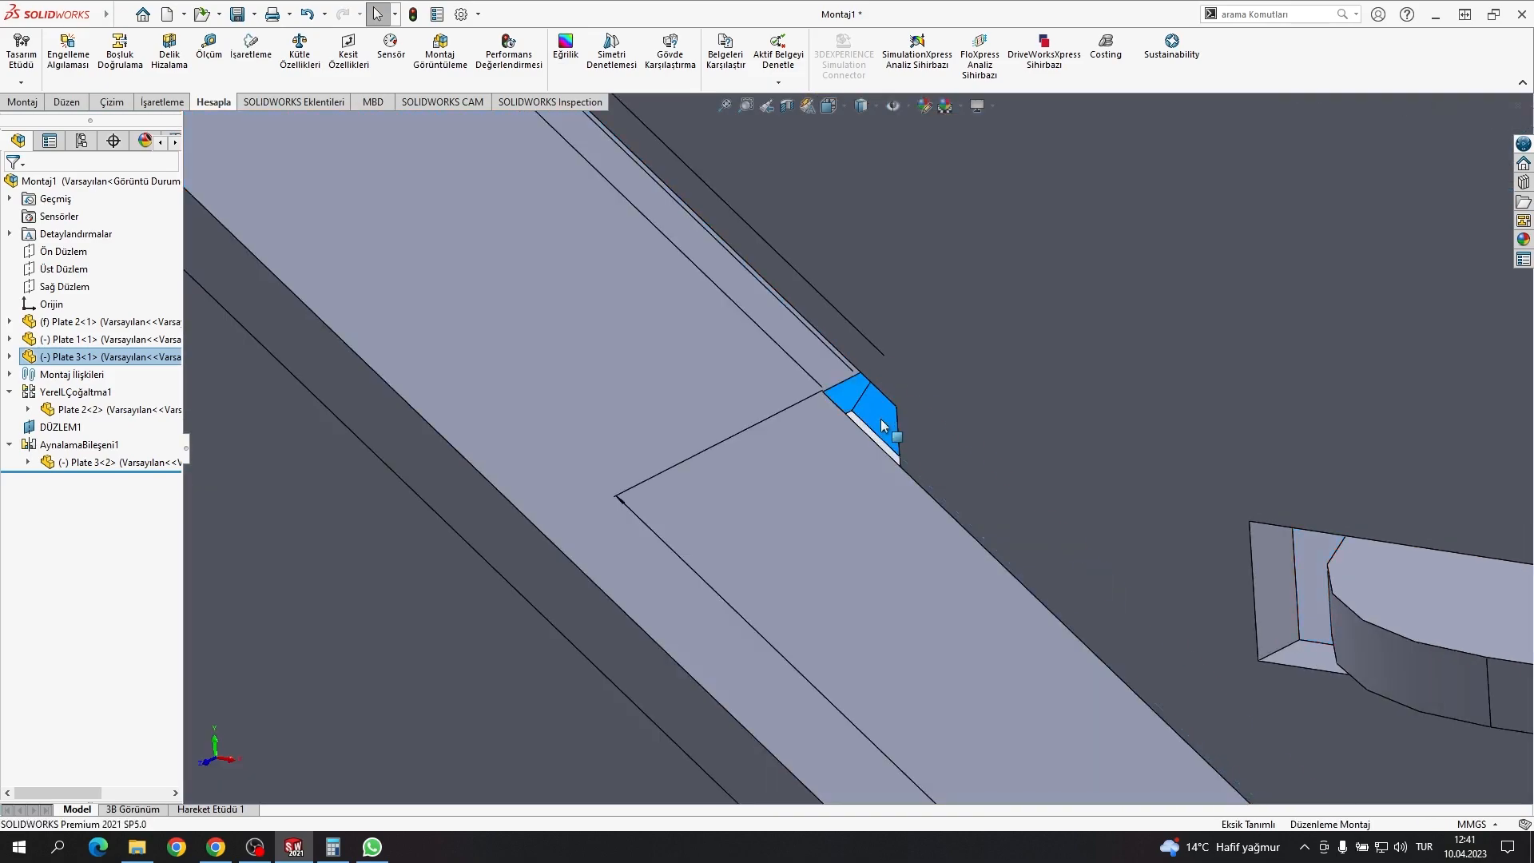
pyautogui.scroll(5, 856, 448)
pyautogui.doubleClick(1014, 679)
pyautogui.write('91')
pyautogui.press('Return')
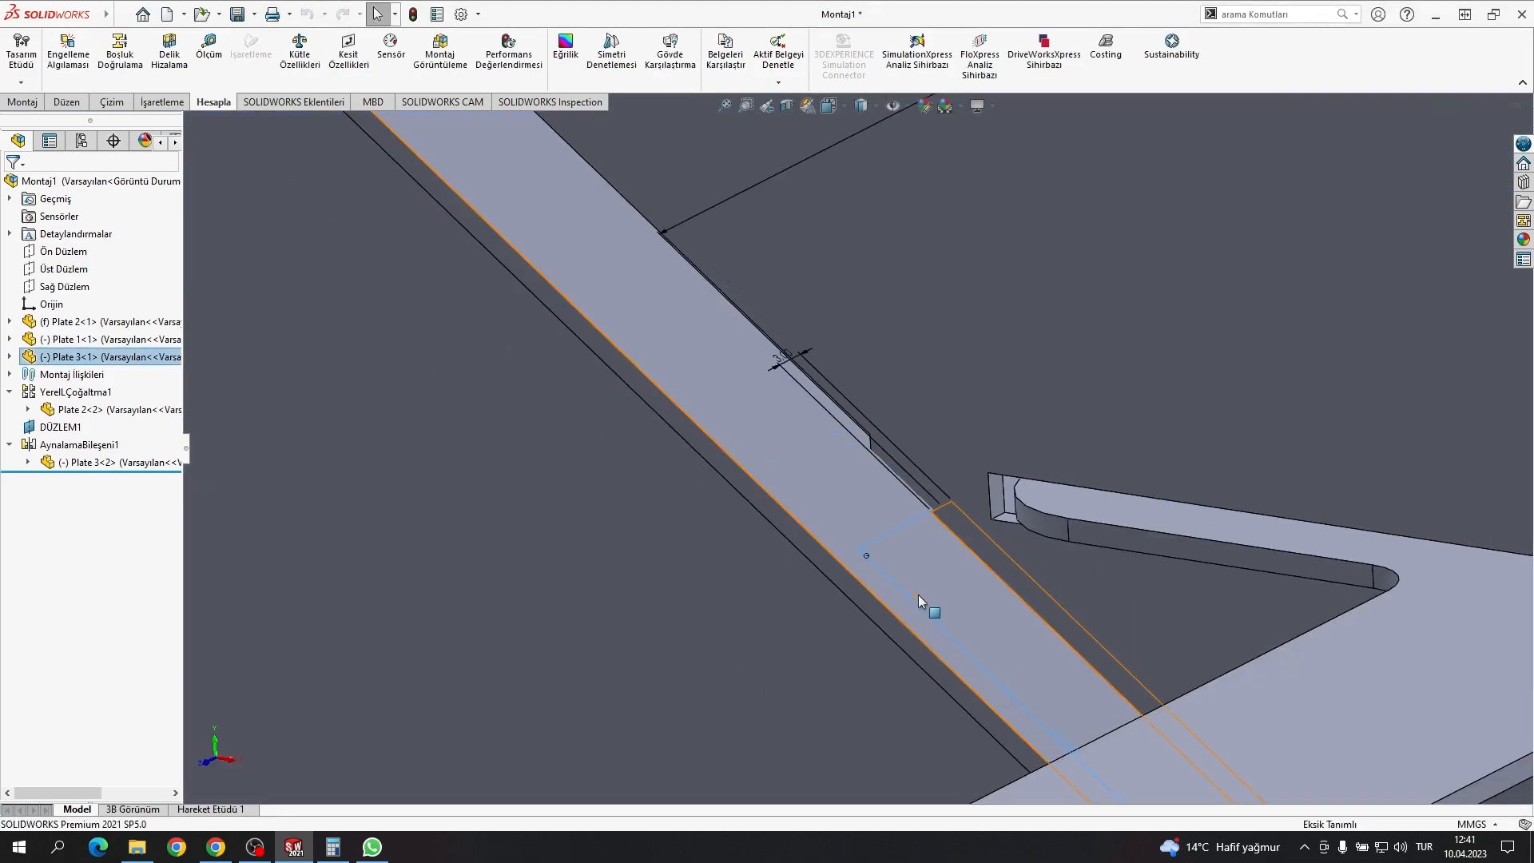
# Step: Set the length of Plate 3's slot cuts to 95 mm
pyautogui.scroll(5, 775, 467)
pyautogui.scroll(-3, 600, 528)
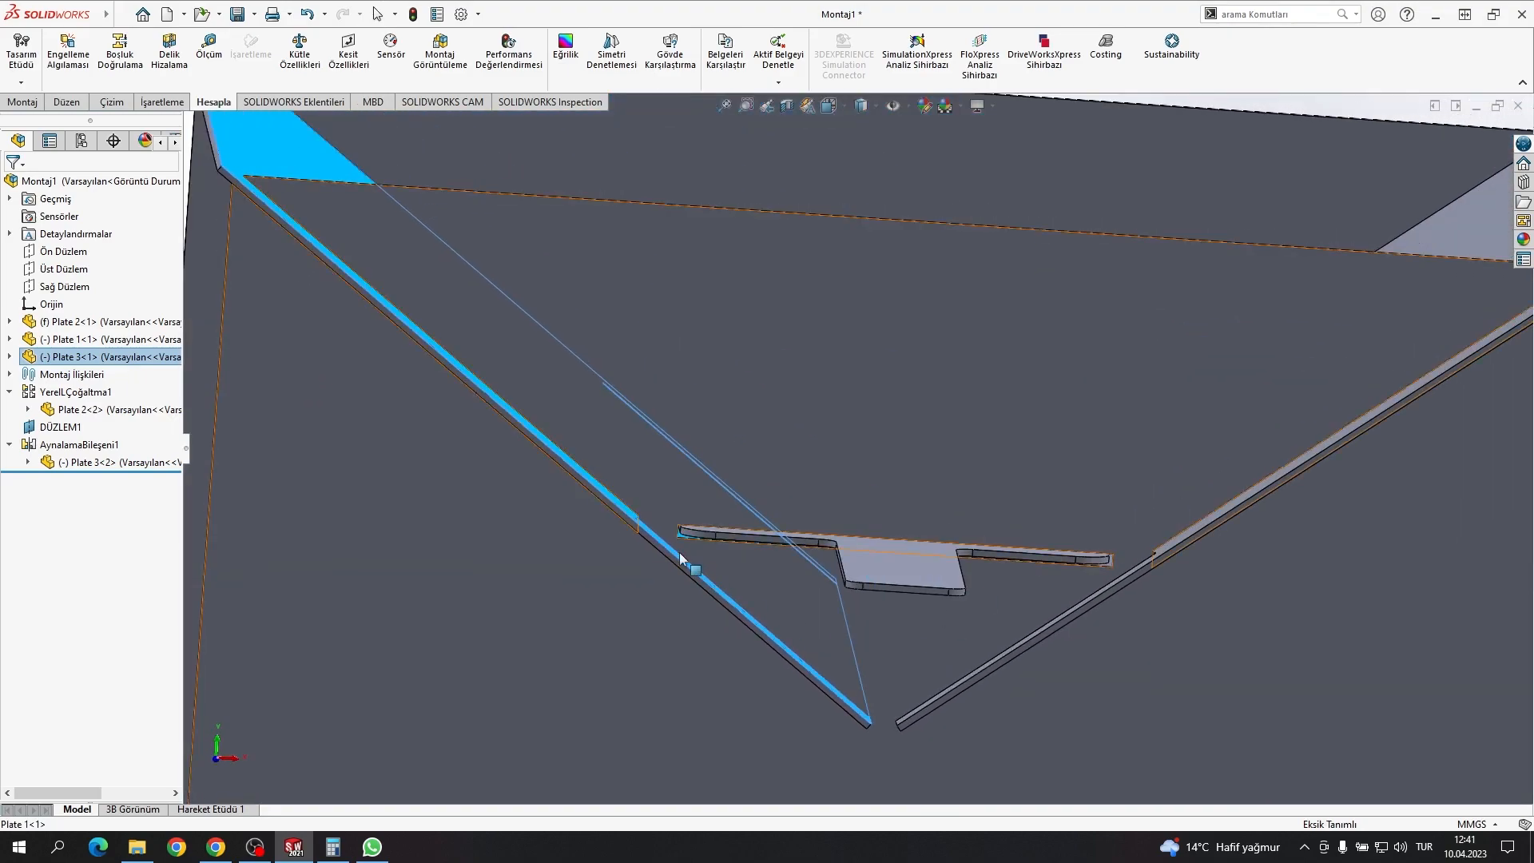
pyautogui.scroll(-4, 600, 529)
pyautogui.scroll(-6, 787, 418)
pyautogui.doubleClick(826, 372)
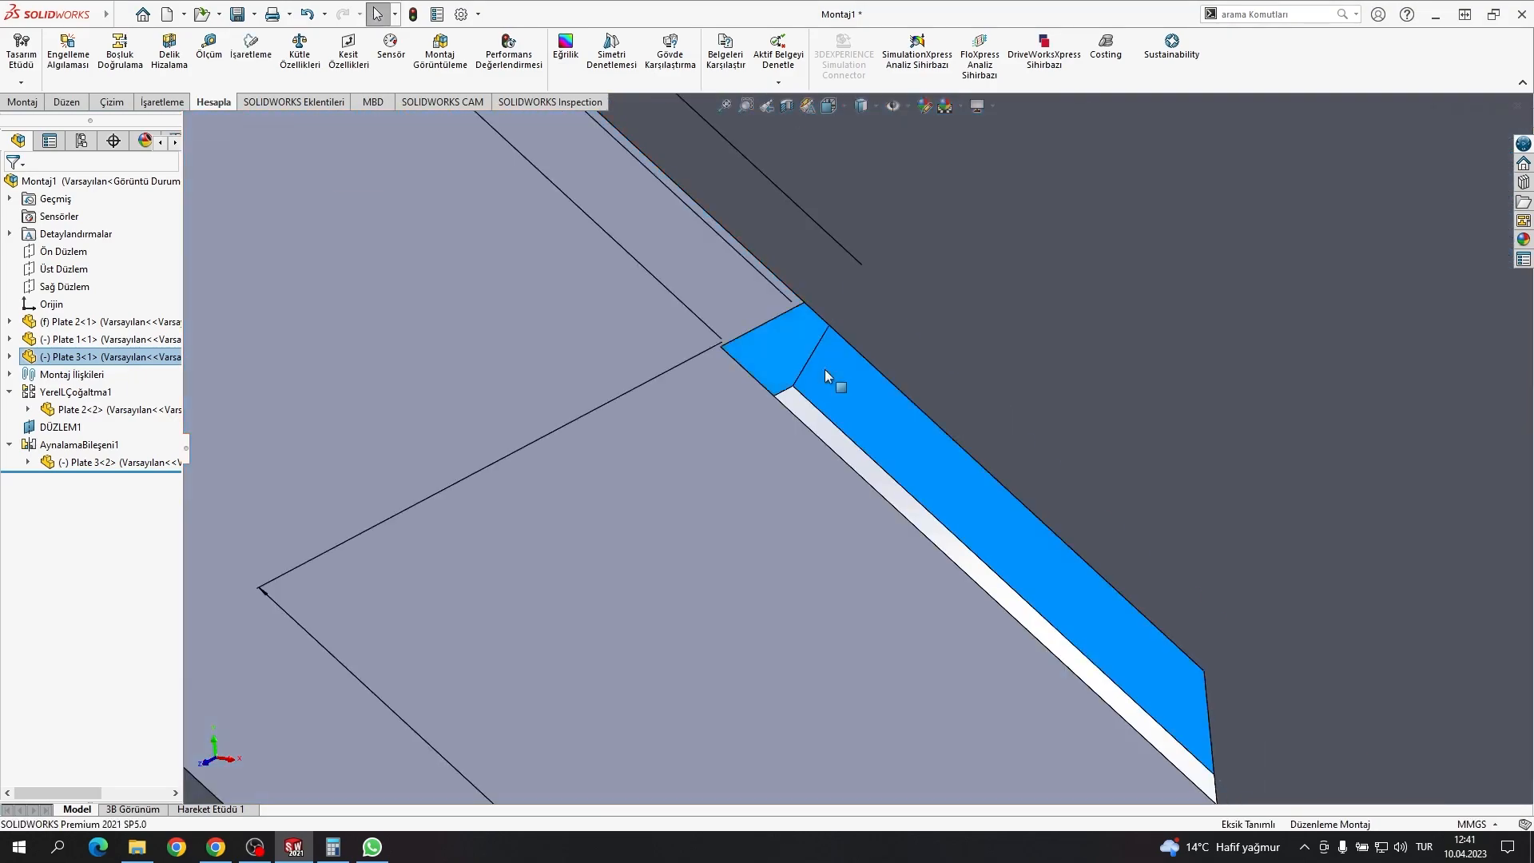
pyautogui.scroll(6, 839, 415)
pyautogui.doubleClick(949, 599)
pyautogui.write('95')
pyautogui.press('Return')
pyautogui.click(621, 357)
pyautogui.click(683, 397)
# Step: Review the fit of the assembled grill plates from several angles, including the isometric view
pyautogui.scroll(6, 703, 457)
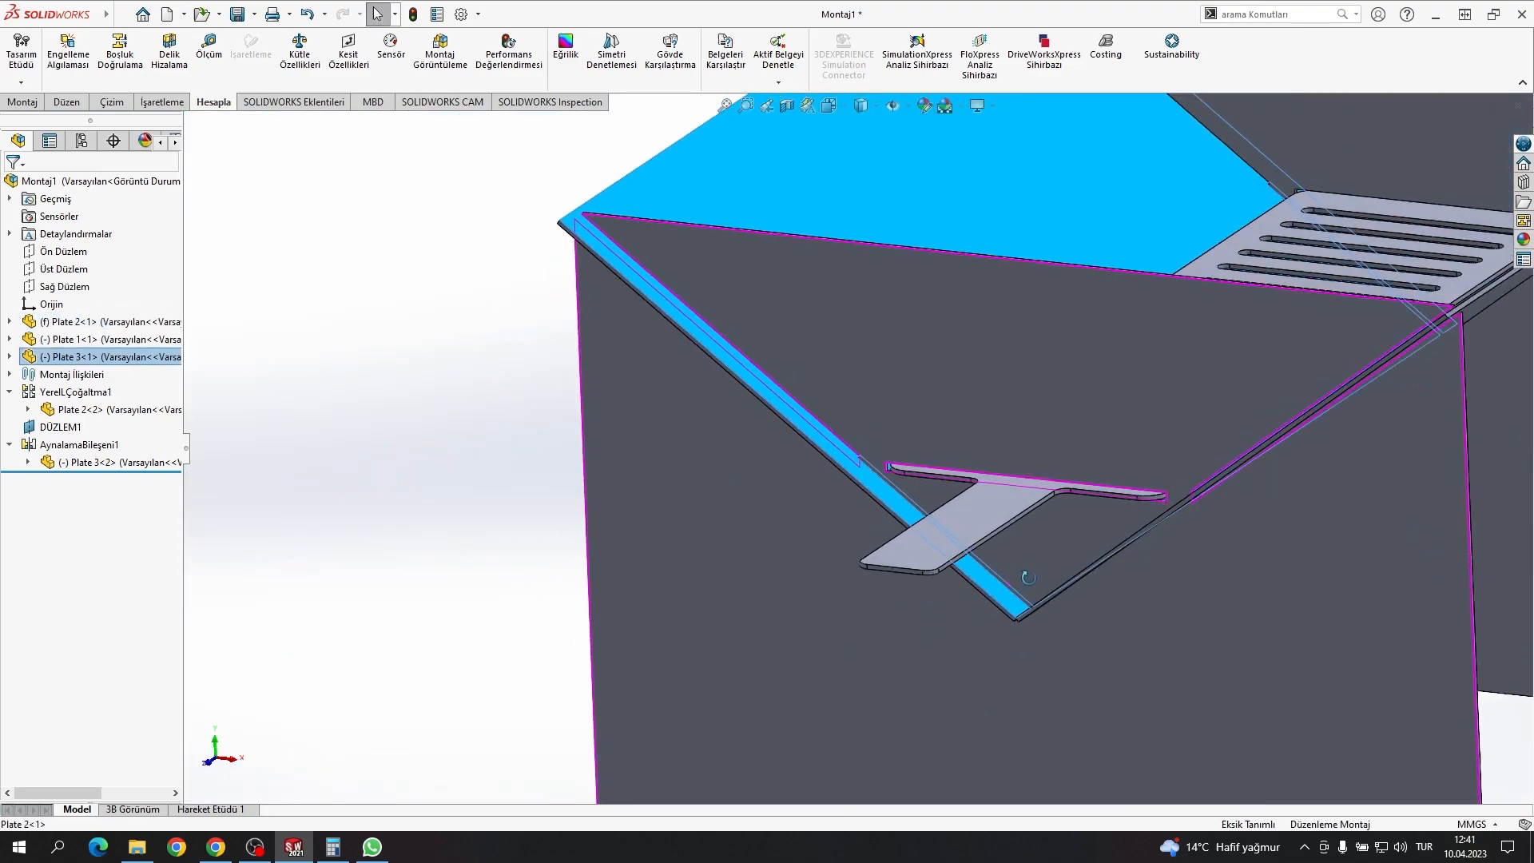
pyautogui.moveTo(1020, 574); pyautogui.dragTo(1051, 559, button='middle')
pyautogui.scroll(5, 1052, 559)
pyautogui.click(1272, 448)
pyautogui.moveTo(1133, 415); pyautogui.dragTo(1124, 447, button='middle')
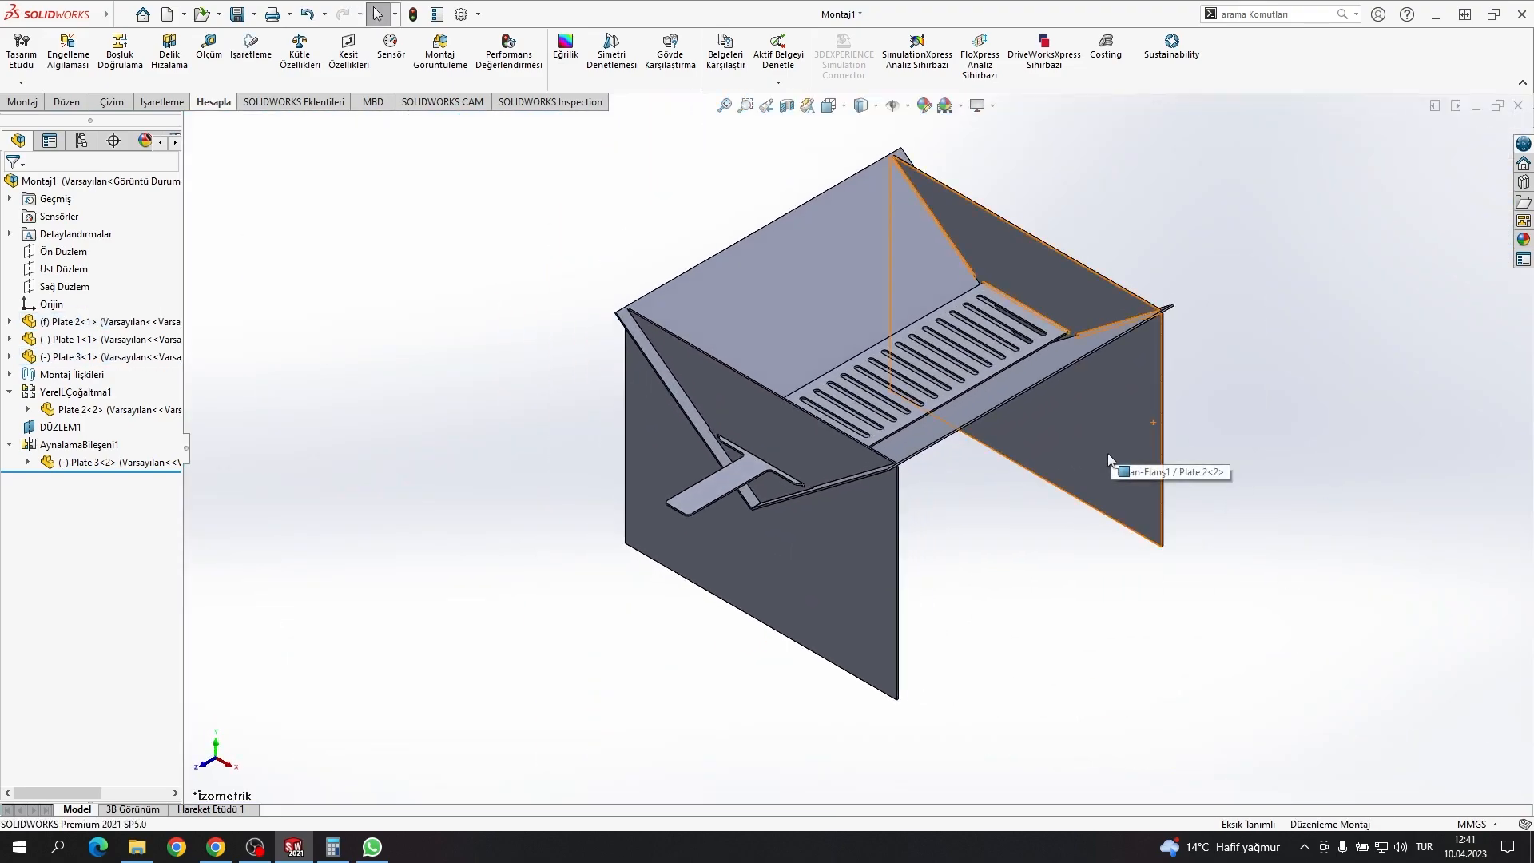
pyautogui.scroll(-5, 938, 384)
pyautogui.moveTo(938, 383); pyautogui.dragTo(951, 441, button='middle')
pyautogui.scroll(6, 921, 521)
pyautogui.moveTo(921, 524); pyautogui.dragTo(822, 472, button='middle')
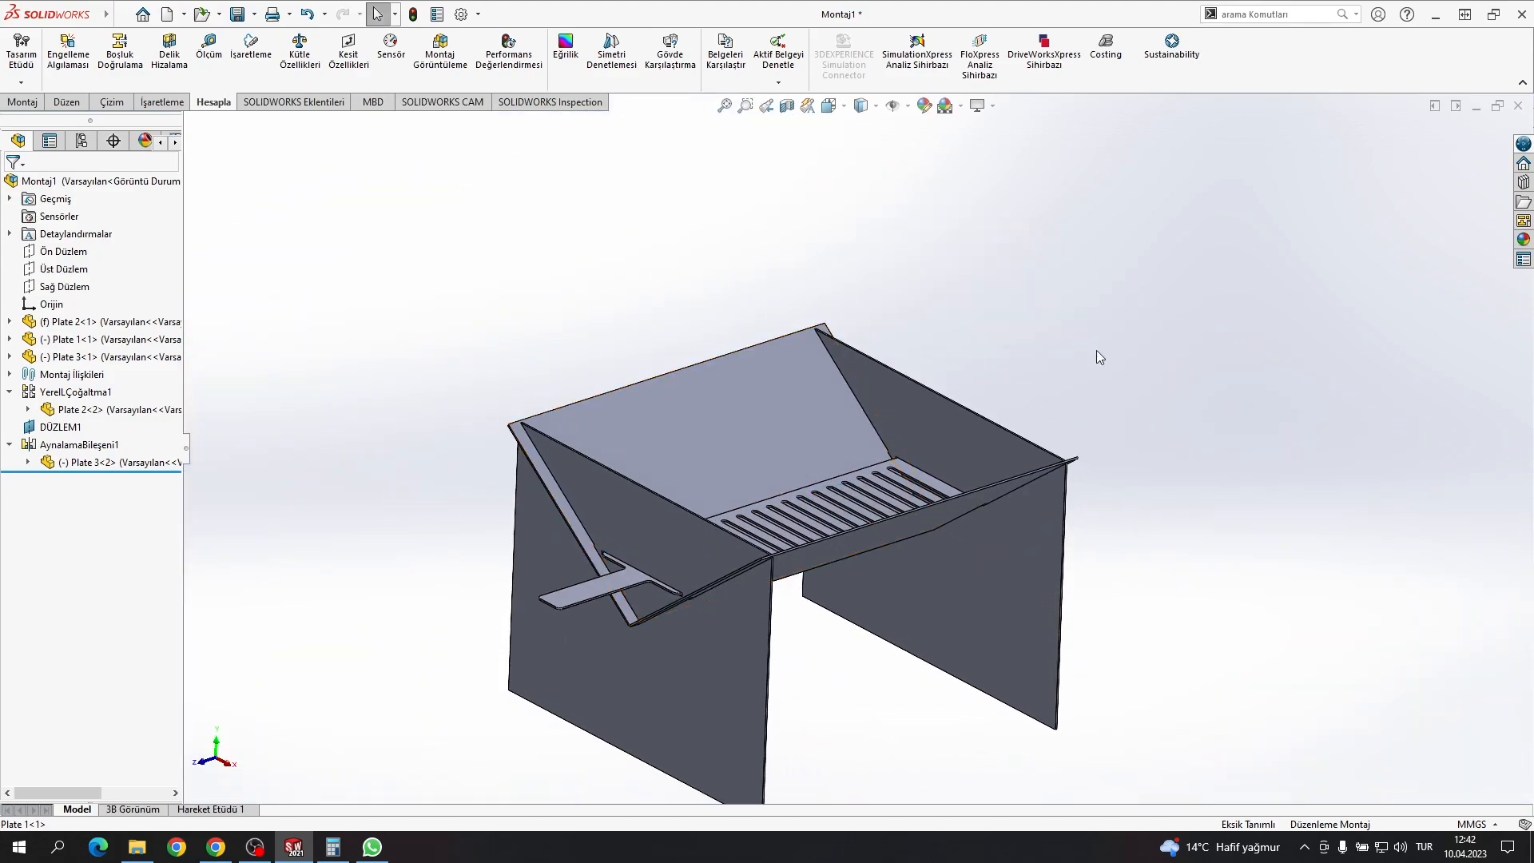
# Step: Measure the distance between the upper outer edges of Plate 3 and its mirrored copy
pyautogui.click(10, 392)
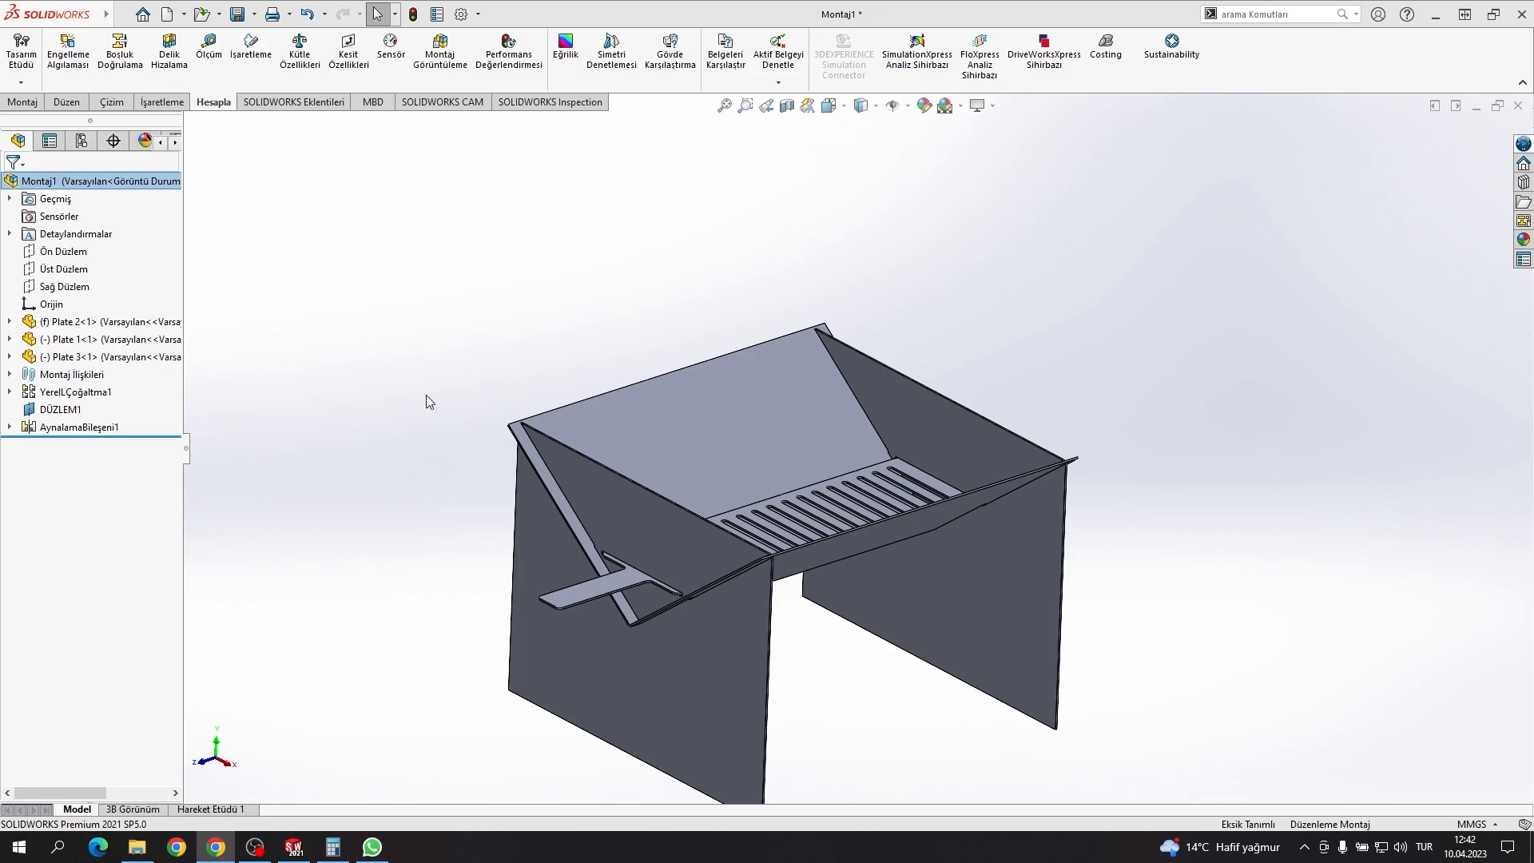
pyautogui.click(620, 392)
pyautogui.scroll(-5, 982, 520)
pyautogui.keyDown('ctrl'); pyautogui.click(995, 385); pyautogui.keyUp('ctrl')
pyautogui.scroll(5, 629, 358)
pyautogui.scroll(-6, 598, 361)
pyautogui.click(583, 275)
pyautogui.keyDown('ctrl'); pyautogui.click(582, 275); pyautogui.keyUp('ctrl')
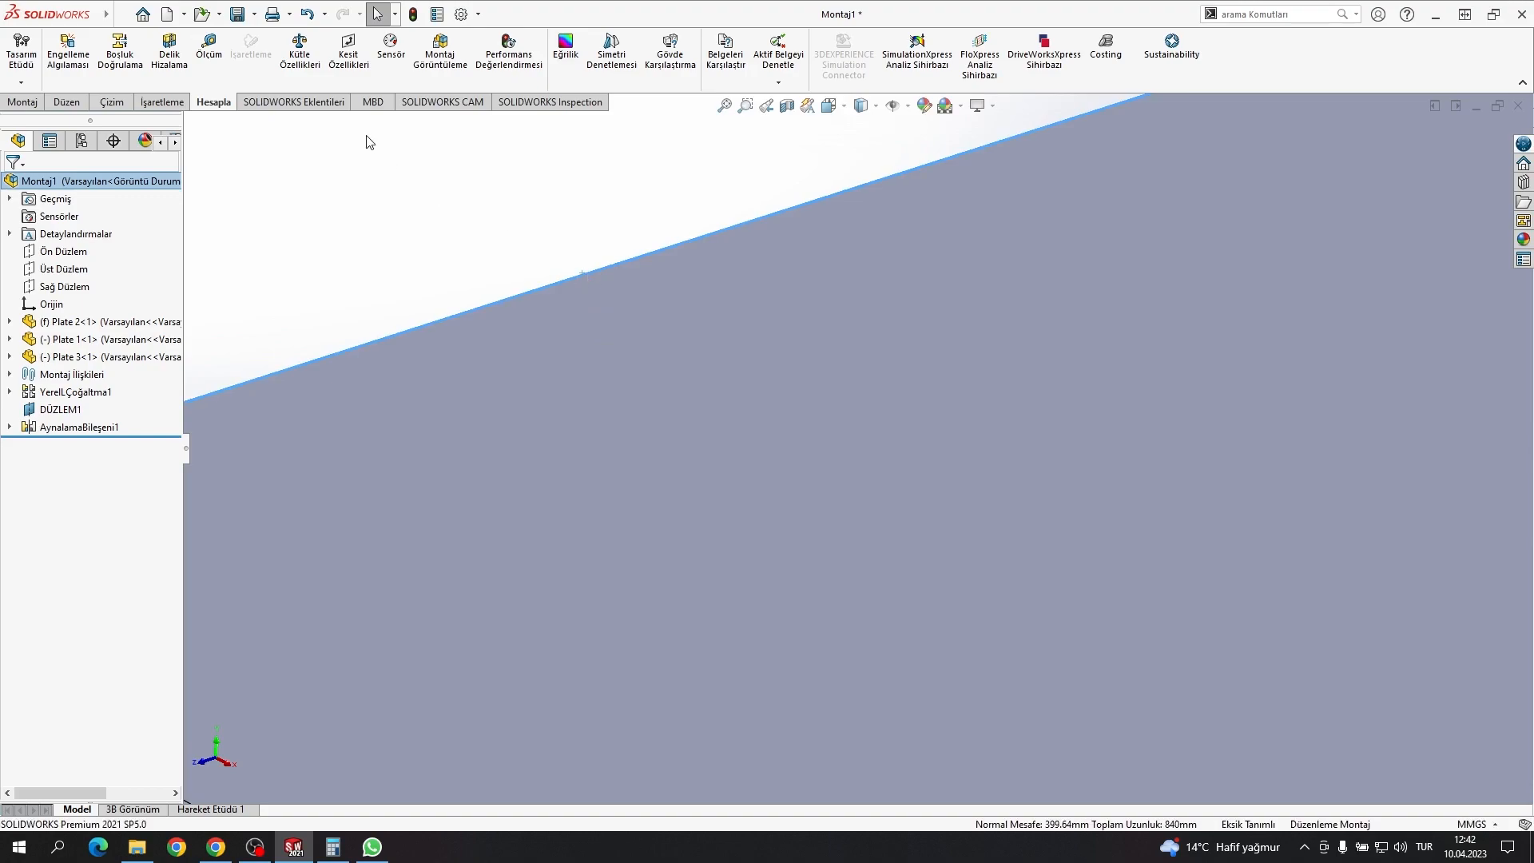
pyautogui.scroll(6, 366, 137)
pyautogui.click(209, 54)
pyautogui.press('Escape')
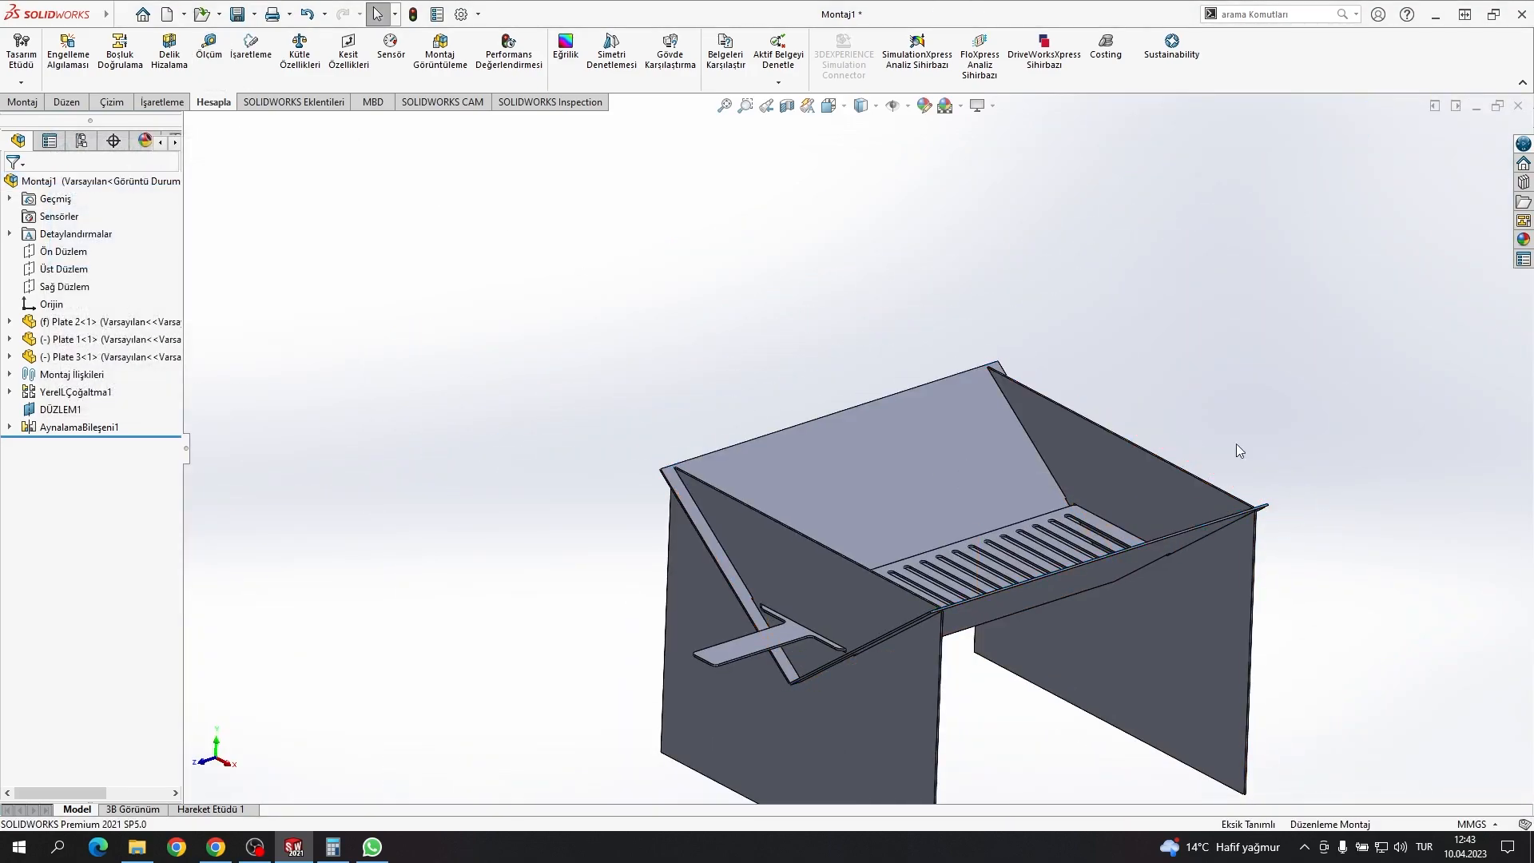
# Step: Start a new part document from the Parça template
pyautogui.click(167, 14)
pyautogui.doubleClick(313, 305)
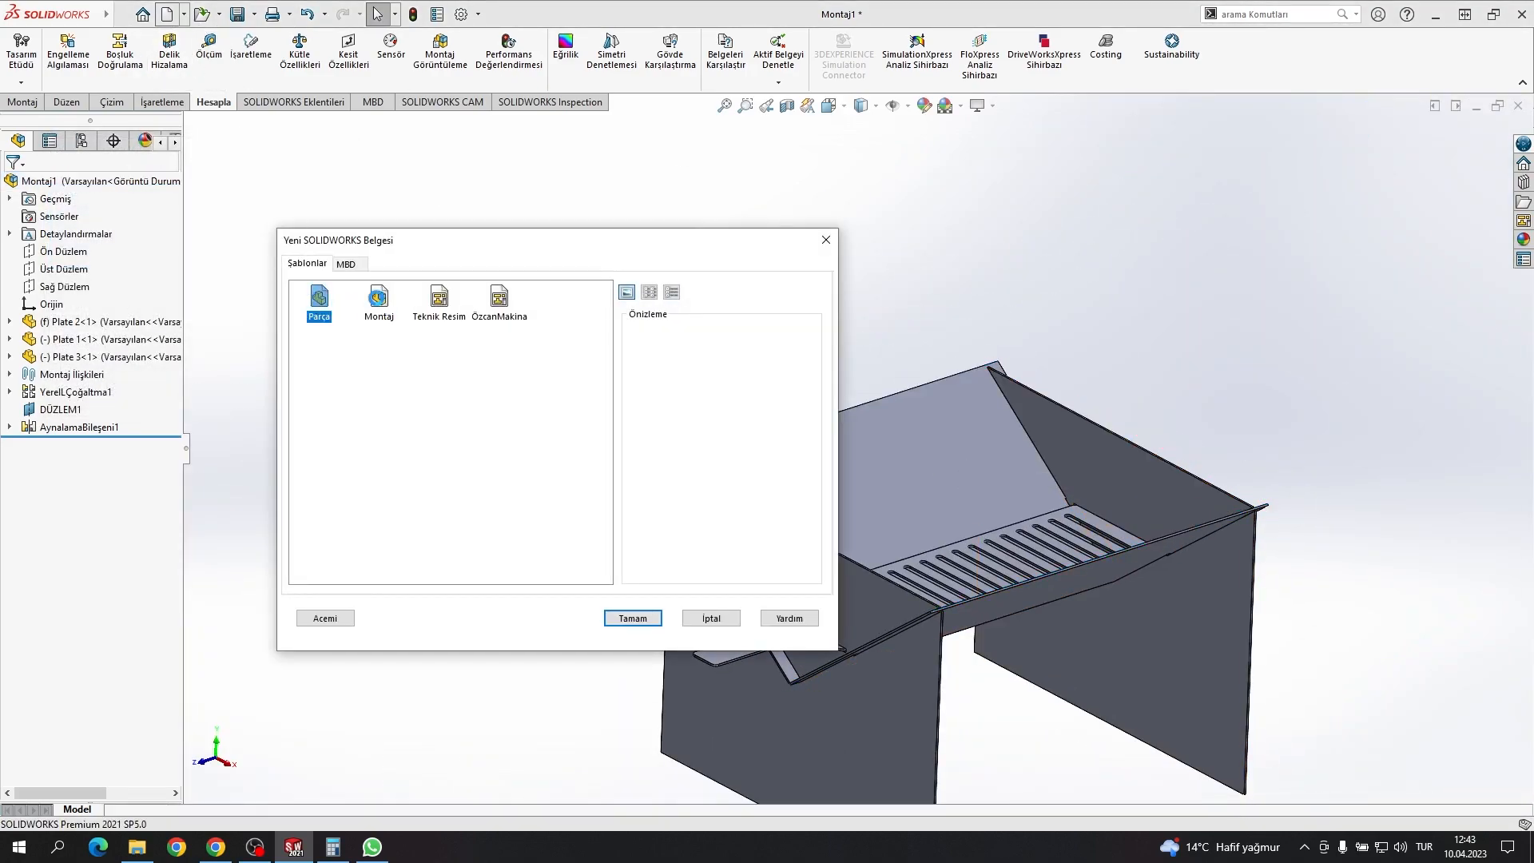
# Step: Sketch a center rectangle on the front plane (Ön Düzlem), centred on the origin
pyautogui.click(67, 103)
pyautogui.click(117, 61)
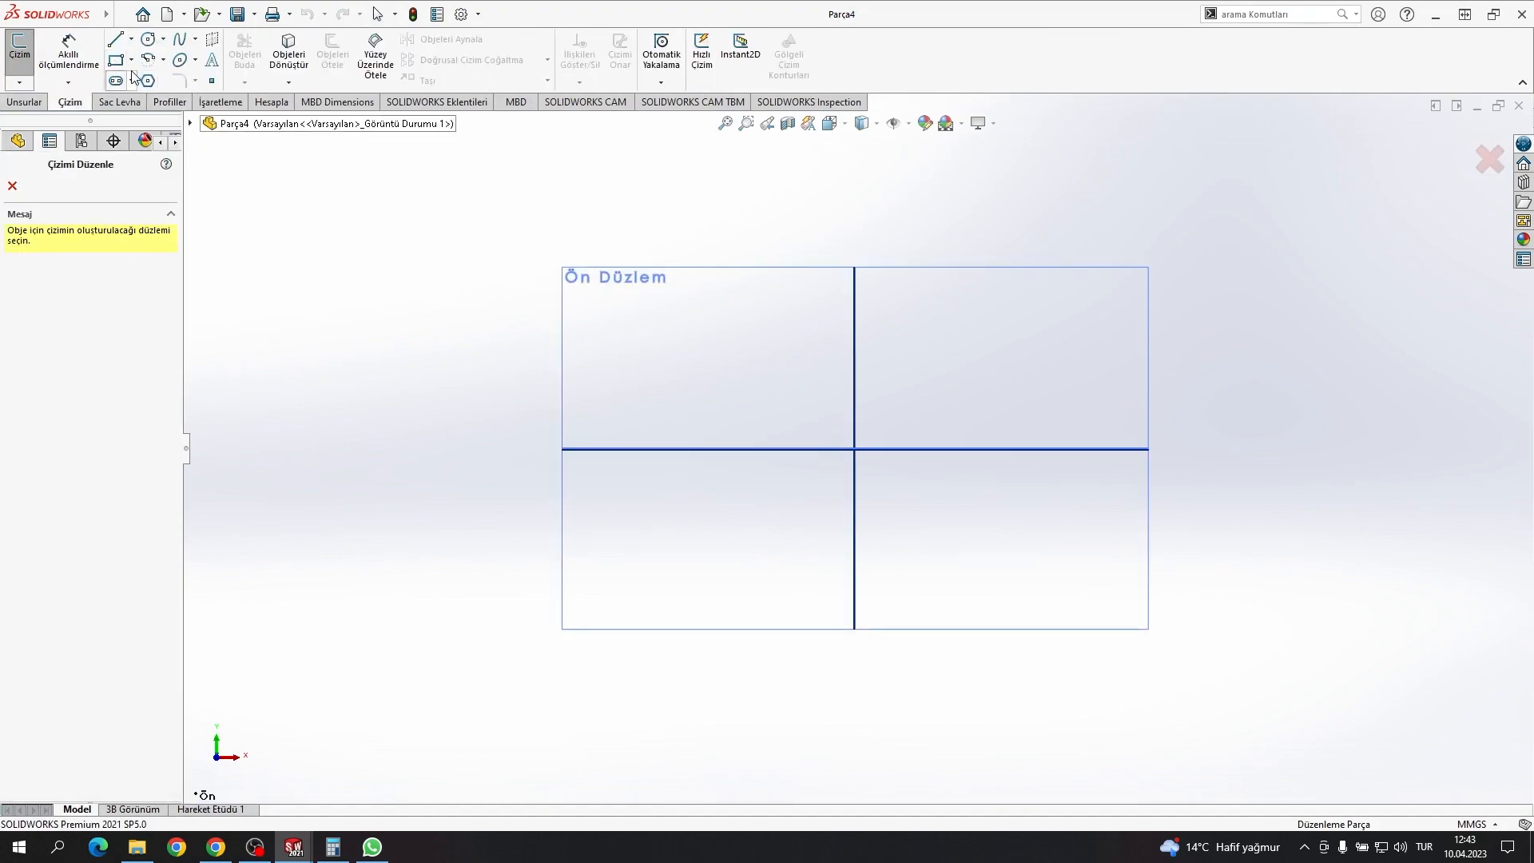
pyautogui.click(561, 288)
pyautogui.click(855, 448)
pyautogui.click(1008, 303)
# Step: Dimension the rectangle 375 mm high and 200 mm wide
pyautogui.click(69, 53)
pyautogui.click(702, 400)
pyautogui.click(644, 416)
pyautogui.write('375')
pyautogui.press('Return')
pyautogui.click(833, 302)
pyautogui.click(855, 273)
pyautogui.write('200')
pyautogui.press('Return')
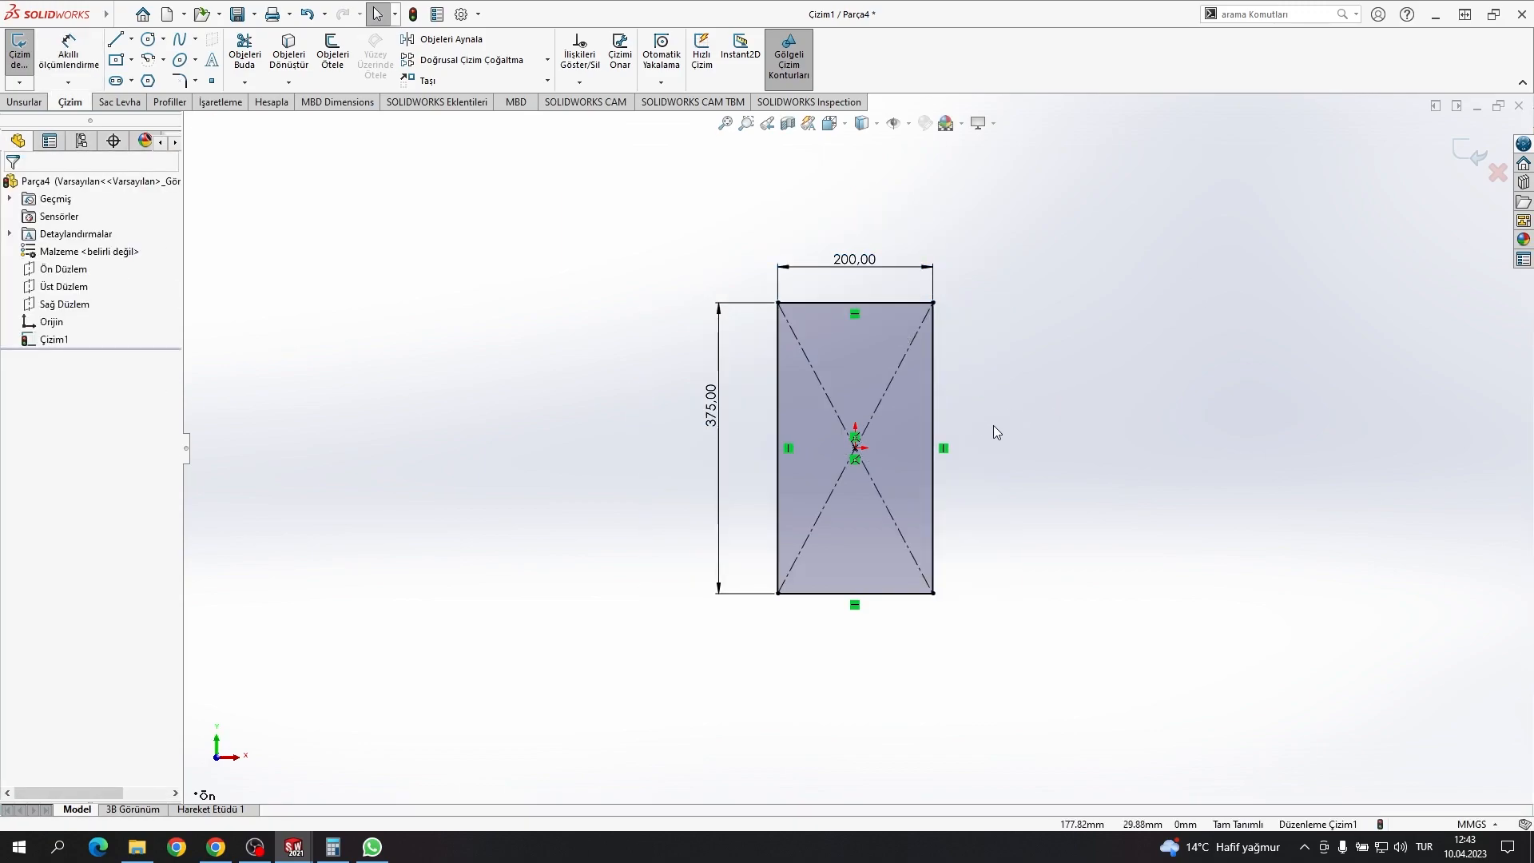
# Step: Create a 2 mm thick sheet-metal base flange from the rectangle sketch with a K-factor of 0.45
pyautogui.click(120, 102)
pyautogui.click(33, 52)
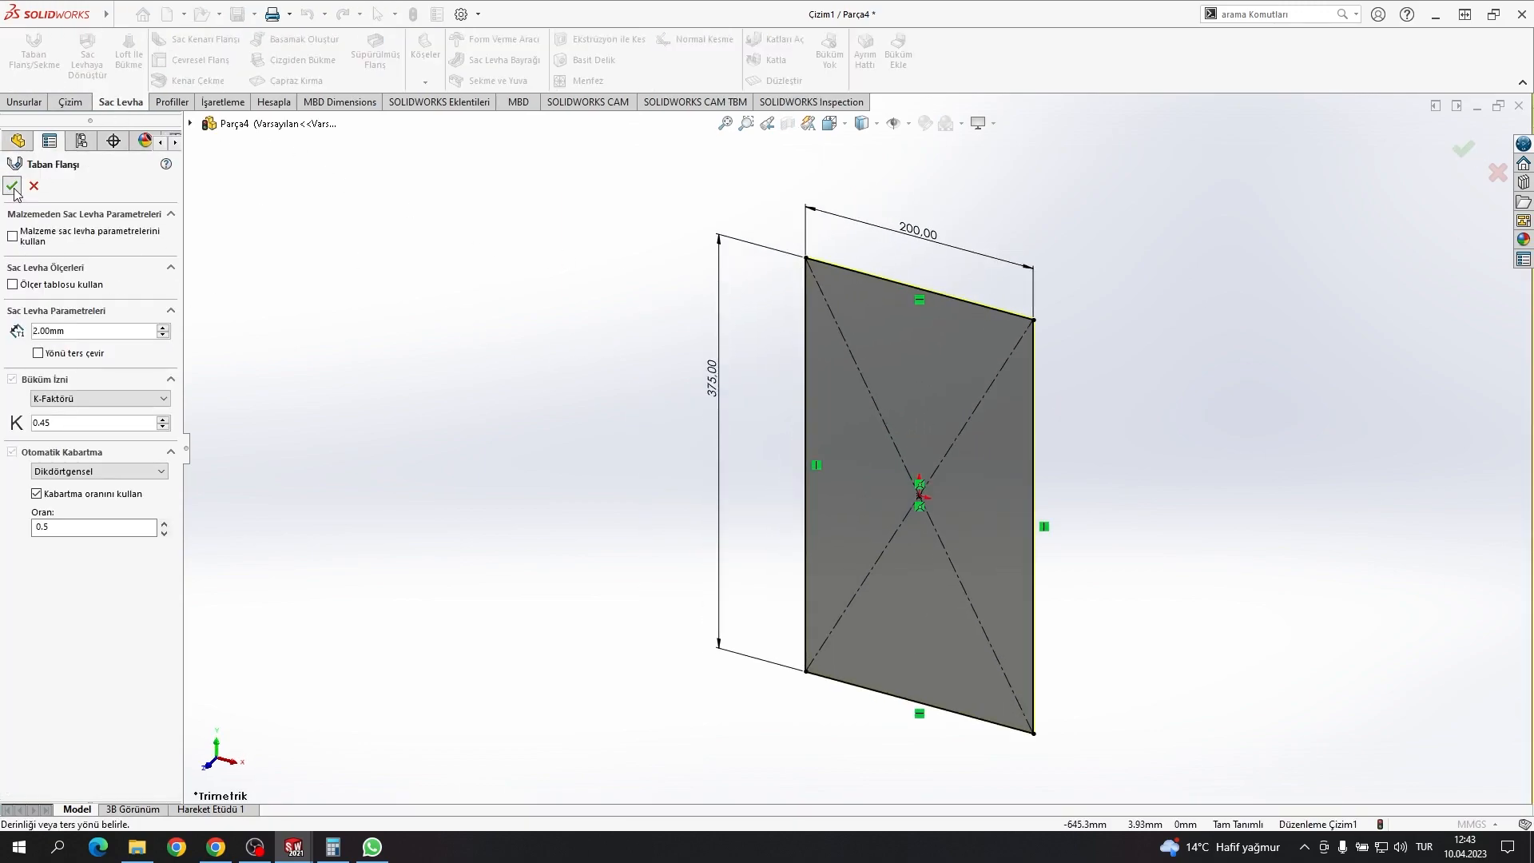
pyautogui.press('Return')
pyautogui.click(863, 166)
pyautogui.moveTo(973, 442)
pyautogui.mouseDown(button='middle')
pyautogui.moveTo(924, 448)
pyautogui.moveTo(650, 337)
pyautogui.mouseUp(button='middle')
# Step: Save the part as Plate 4 and close it to return to the Montaj1 assembly
pyautogui.hotkey('ctrl', 's')
pyautogui.click(775, 362)
pyautogui.press('BackSpace')
pyautogui.write('4')
pyautogui.press('Return')
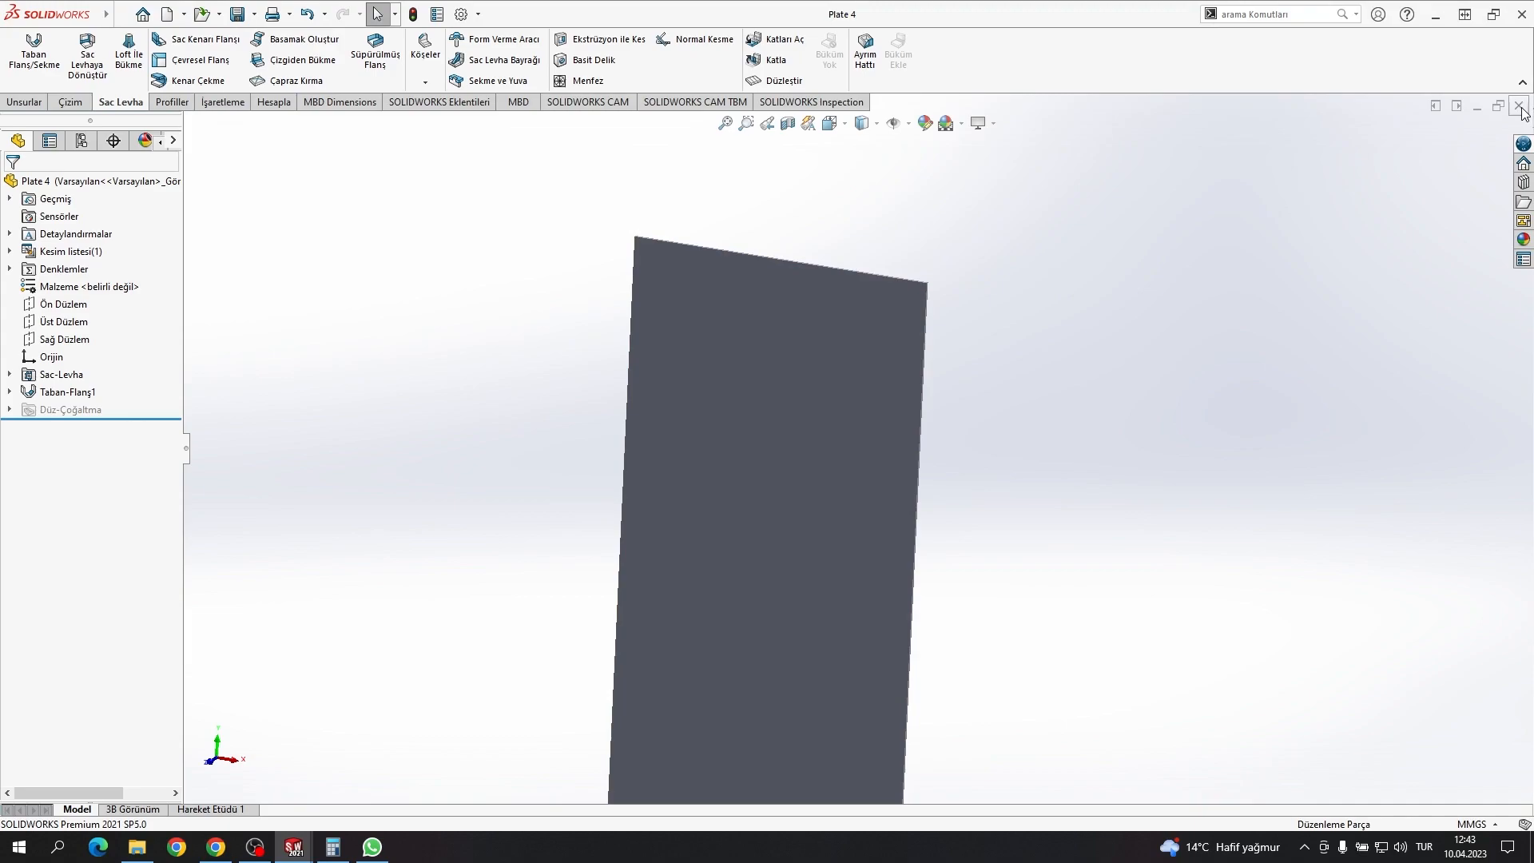
pyautogui.click(1519, 105)
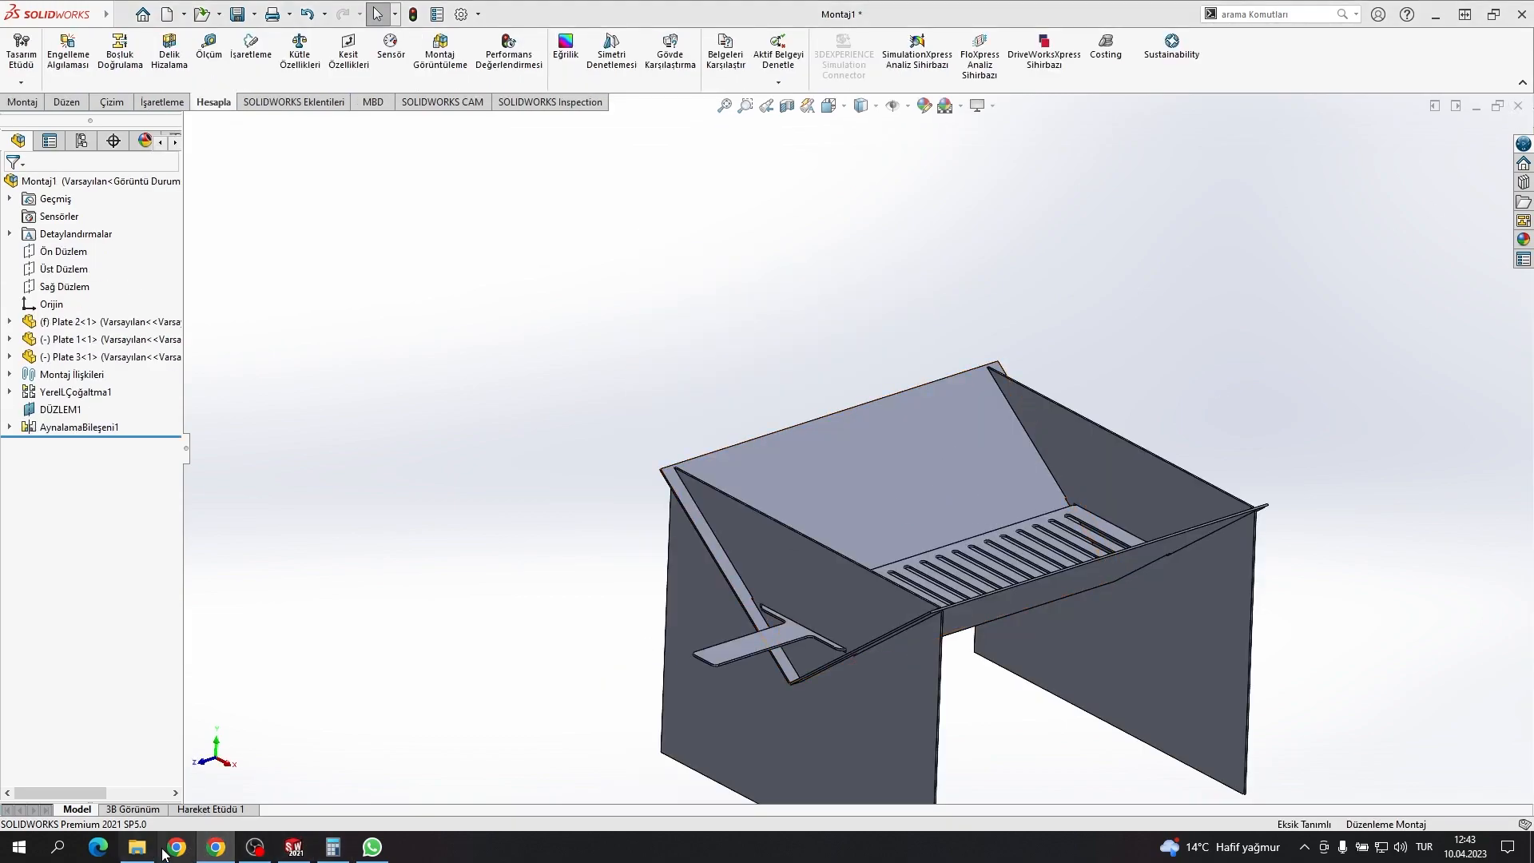
# Step: Insert the Plate 4 part into the assembly and place it beside the grill near the Plate 2 support
pyautogui.moveTo(0, 391); pyautogui.dragTo(658, 328)
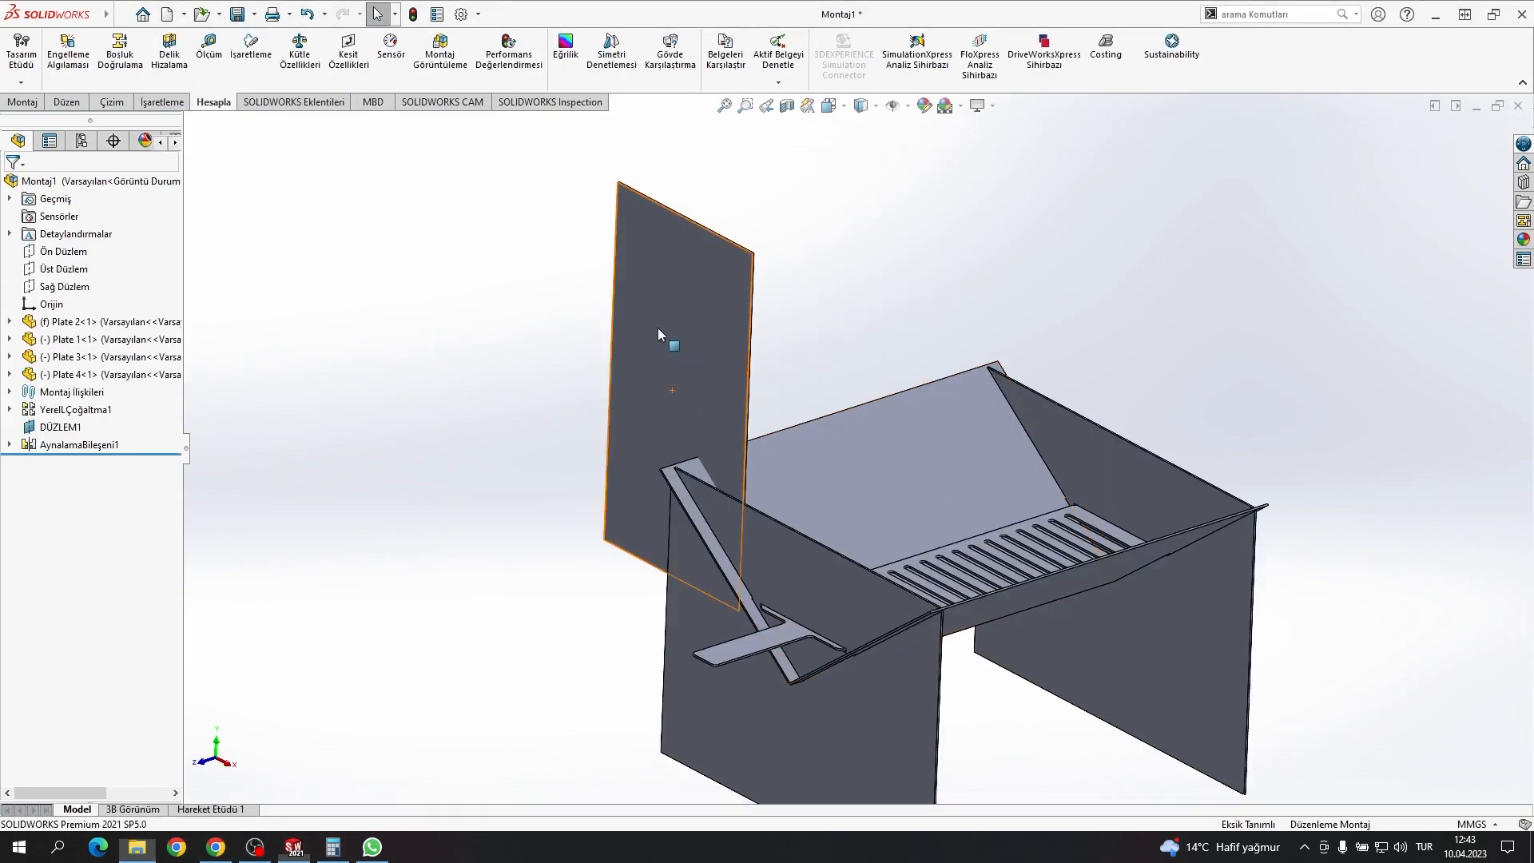
pyautogui.click(658, 327)
pyautogui.scroll(-5, 1162, 506)
pyautogui.scroll(5, 942, 482)
pyautogui.moveTo(523, 445); pyautogui.dragTo(508, 305)
# Step: Add a coincident mate between the thin upper edge face of Plate 2 and the large face of Plate 4
pyautogui.scroll(-11, 732, 540)
pyautogui.scroll(6, 514, 333)
pyautogui.scroll(7, 514, 333)
pyautogui.scroll(-10, 731, 302)
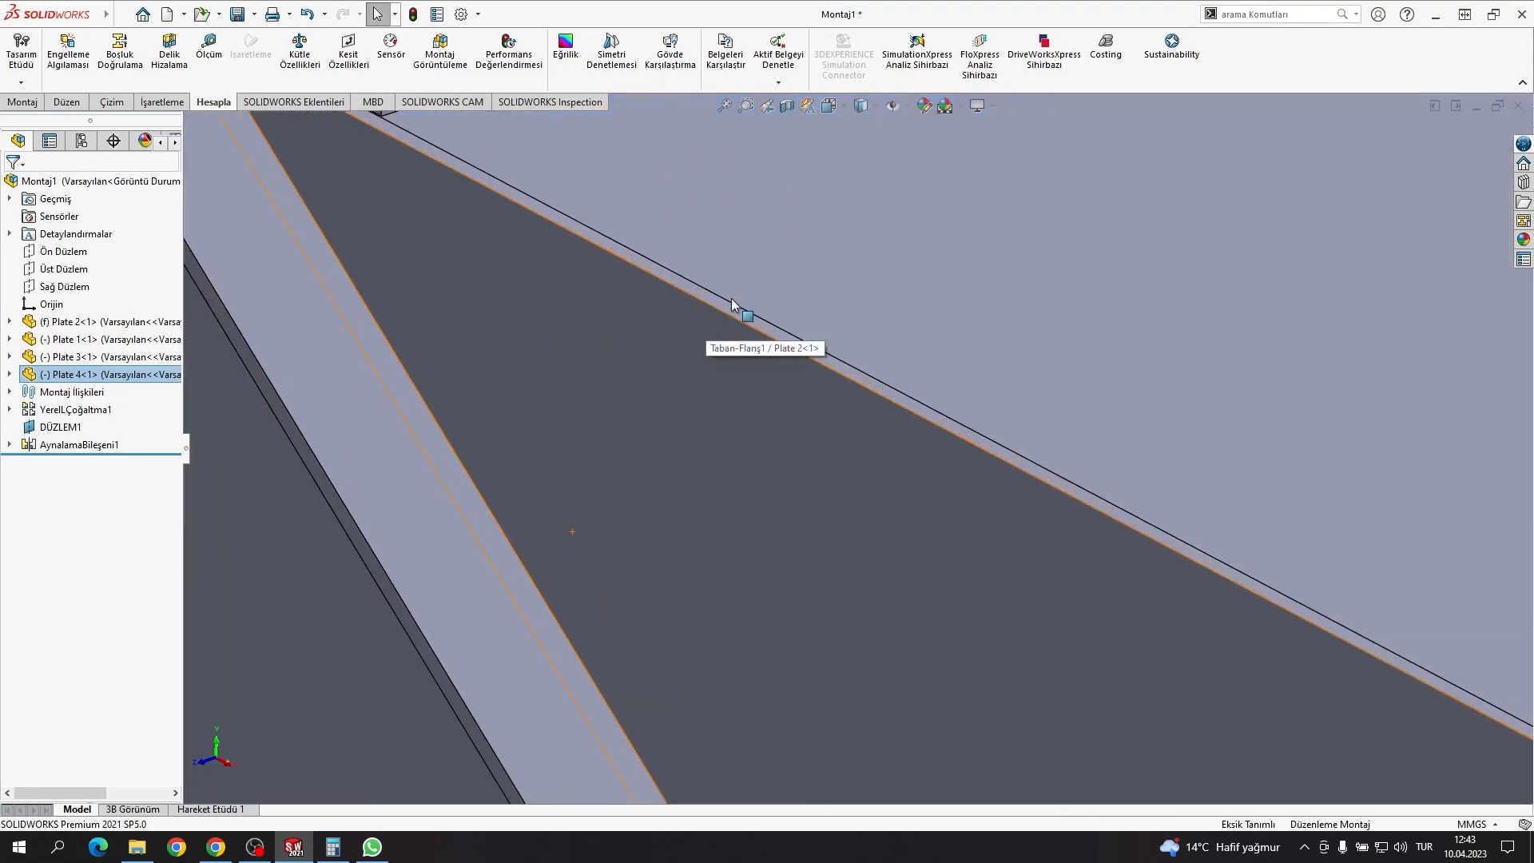
pyautogui.click(734, 301)
pyautogui.scroll(5, 727, 276)
pyautogui.moveTo(721, 261); pyautogui.dragTo(759, 192, button='middle')
pyautogui.keyDown('ctrl'); pyautogui.click(582, 223); pyautogui.keyUp('ctrl')
pyautogui.click(22, 102)
pyautogui.click(94, 52)
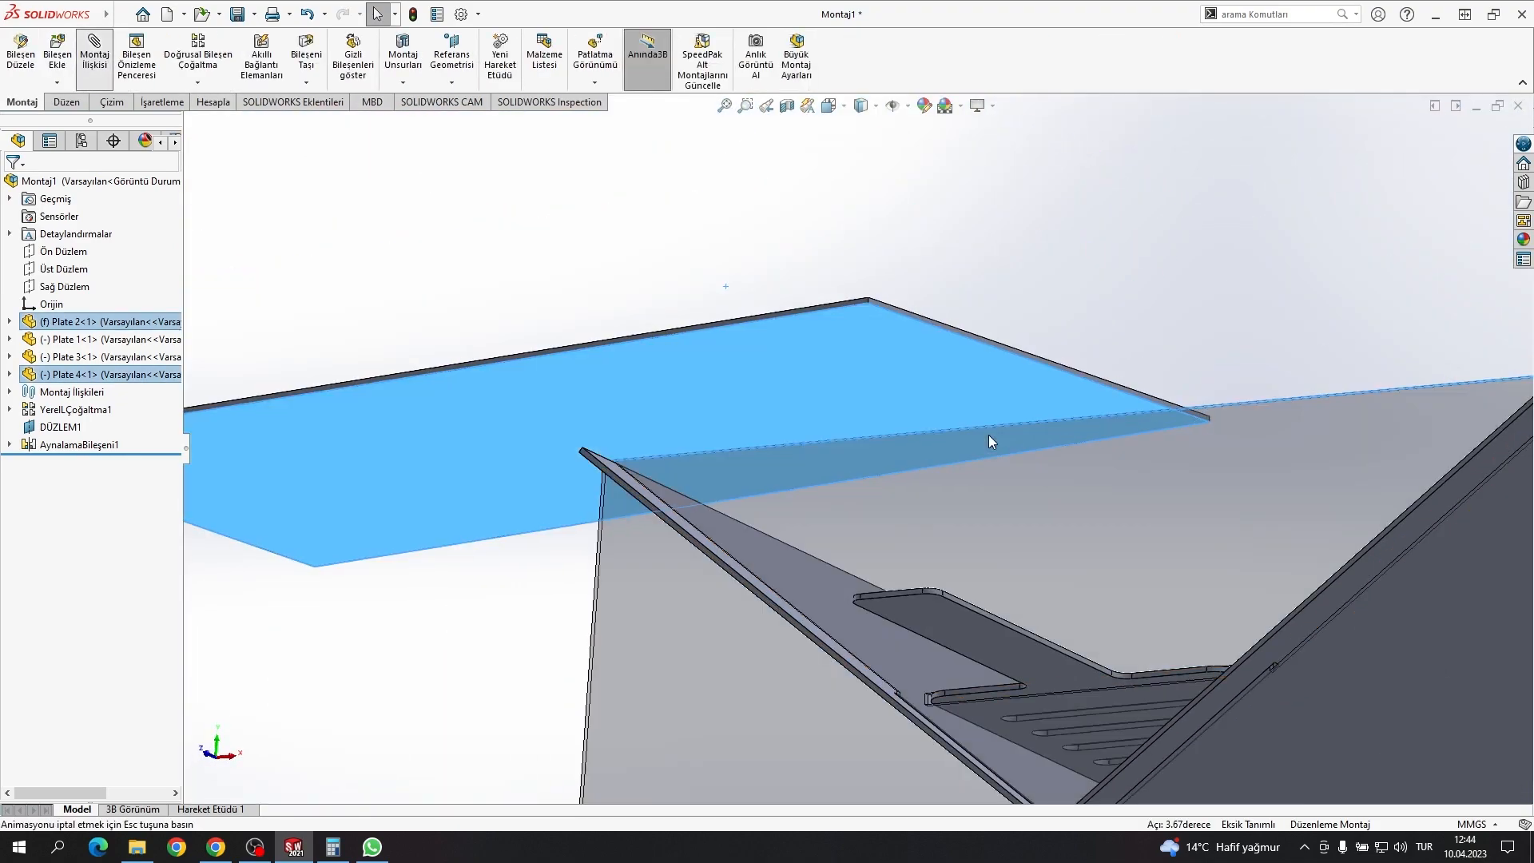
pyautogui.click(1199, 499)
pyautogui.scroll(8, 718, 497)
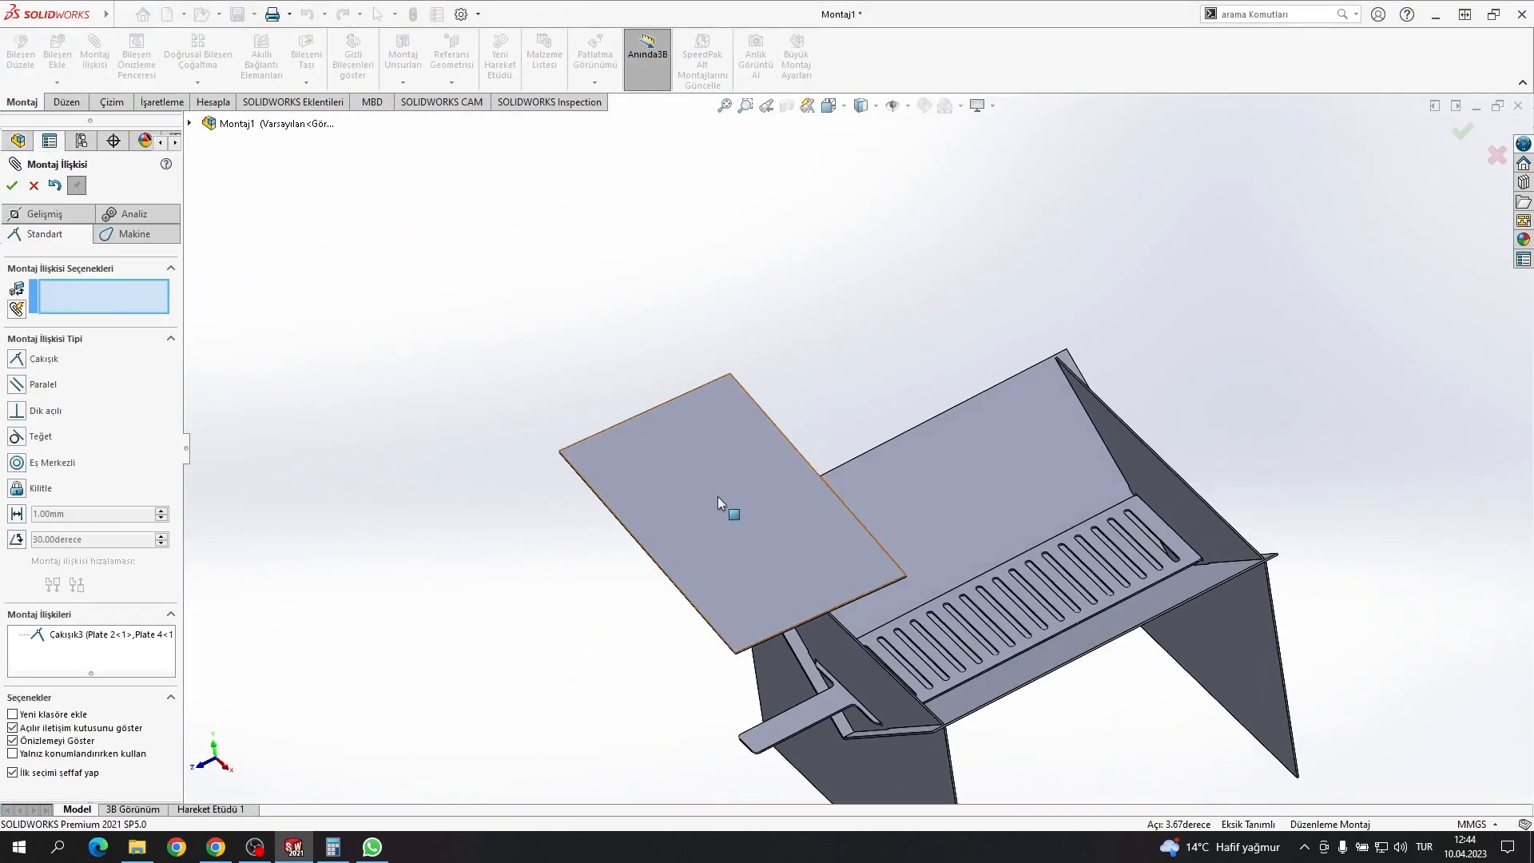
pyautogui.scroll(-4, 1020, 620)
pyautogui.scroll(3, 1020, 620)
pyautogui.press('Escape')
pyautogui.press('space')
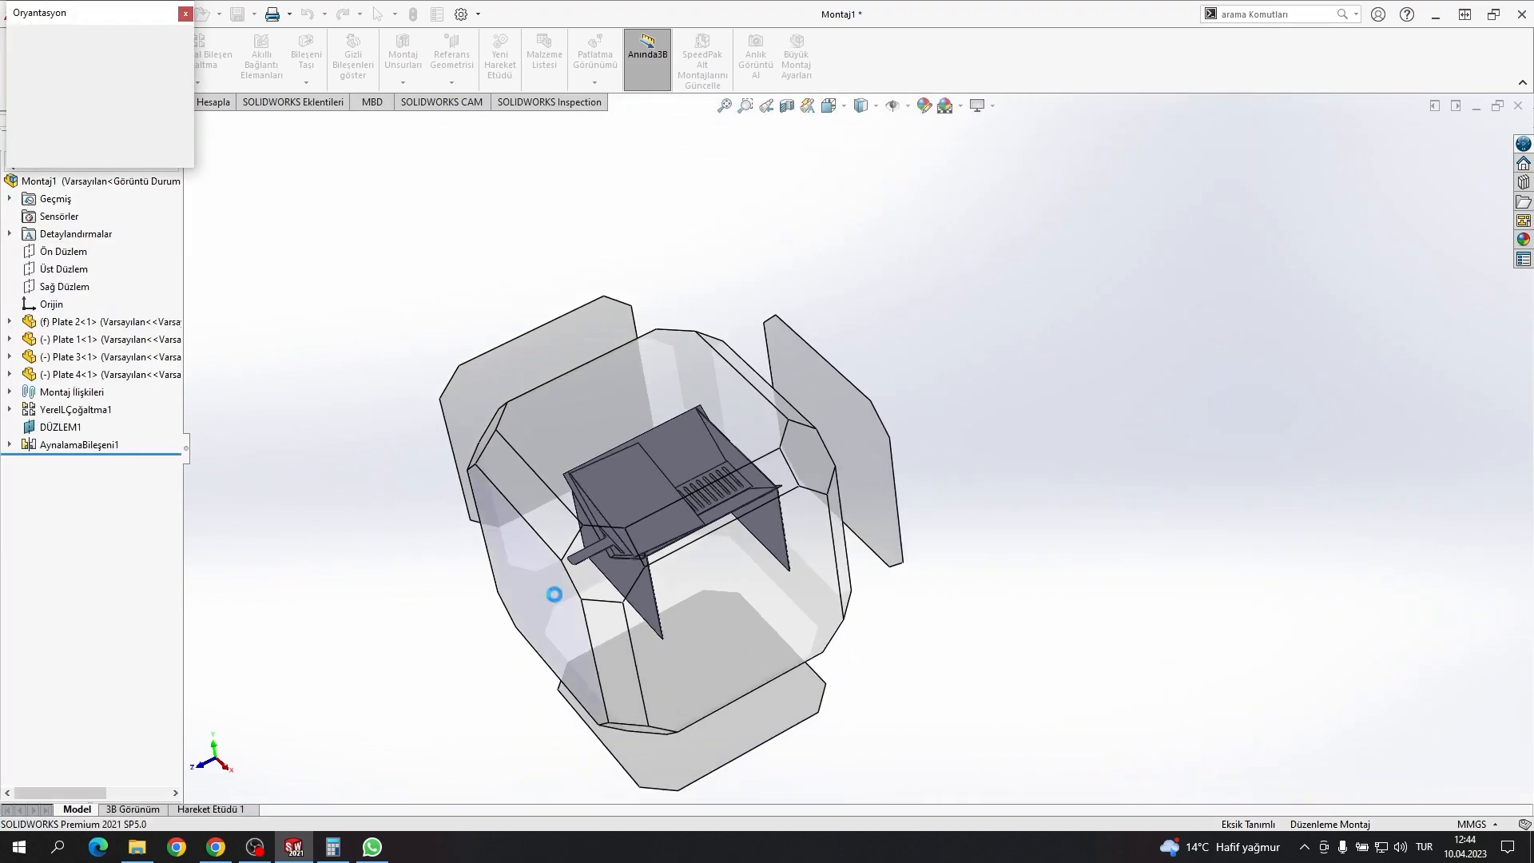